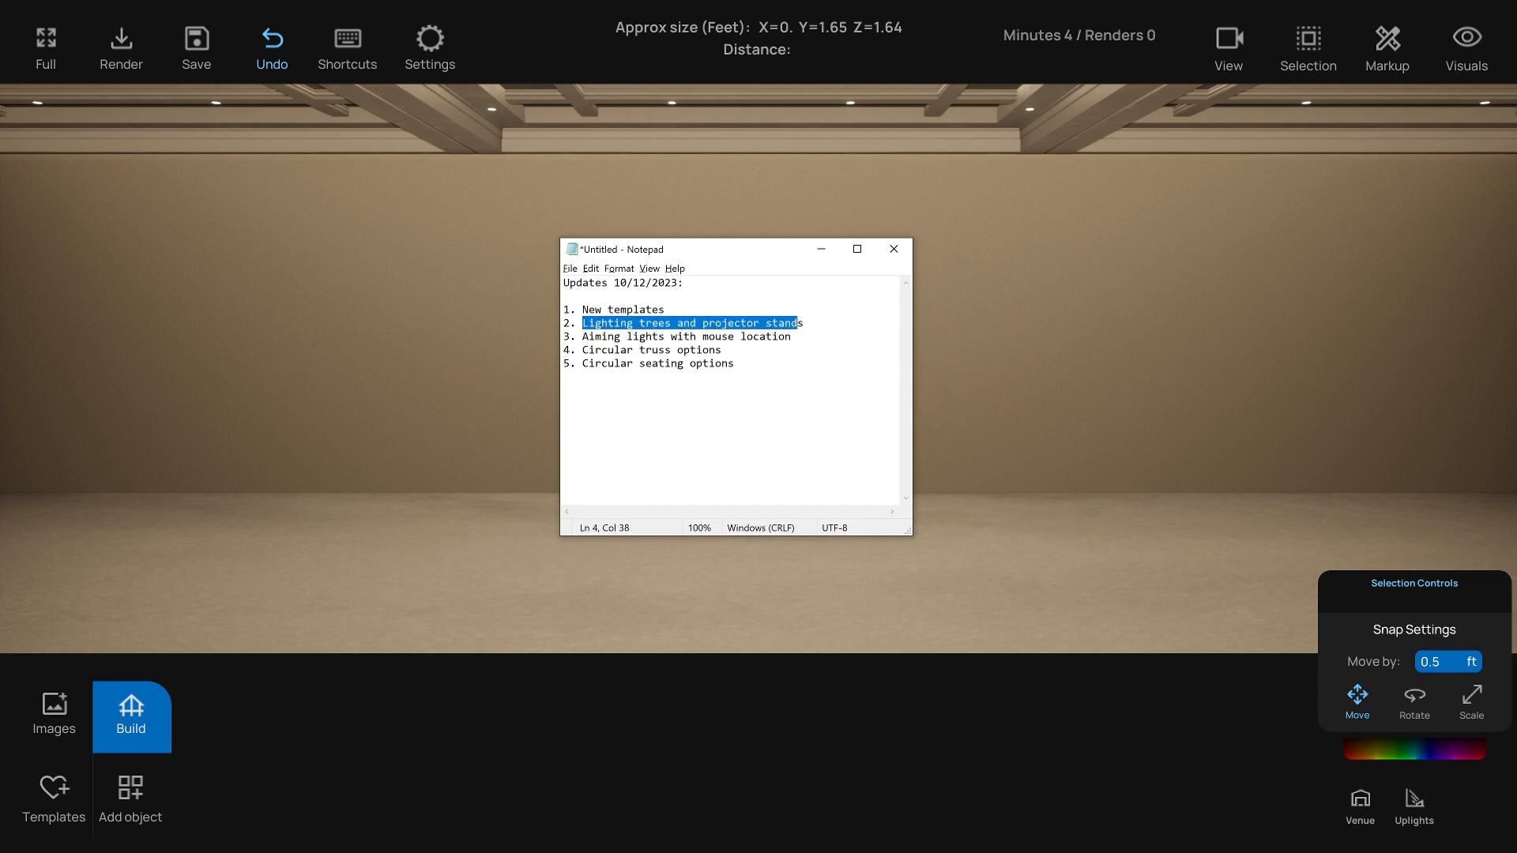
Switch to the Event Render dashboard in the browser and review the Recent Updates & News section
key(Down)
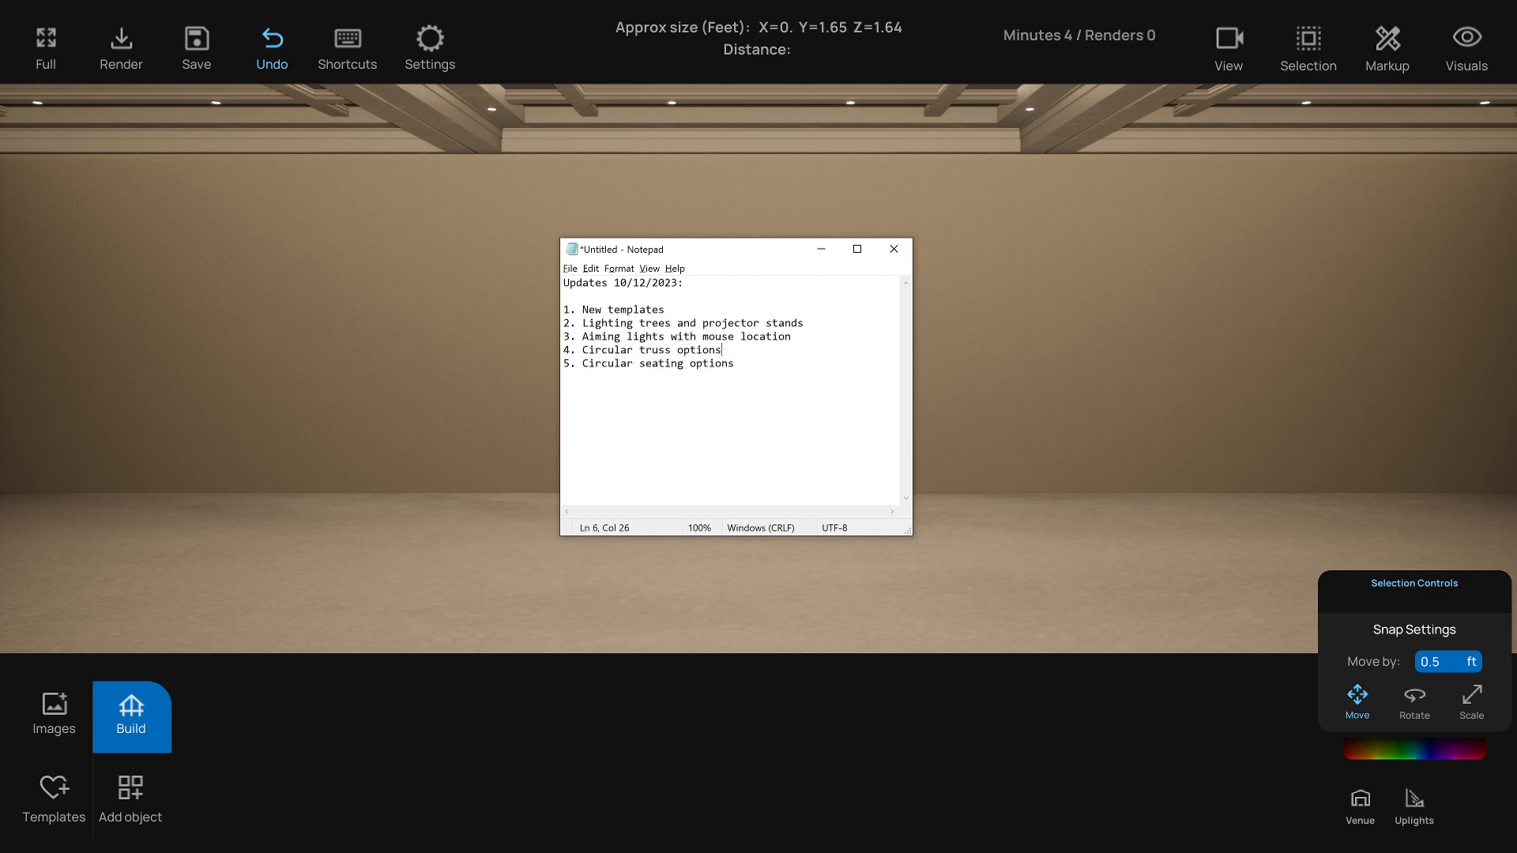
drag(780, 260, 0, 443)
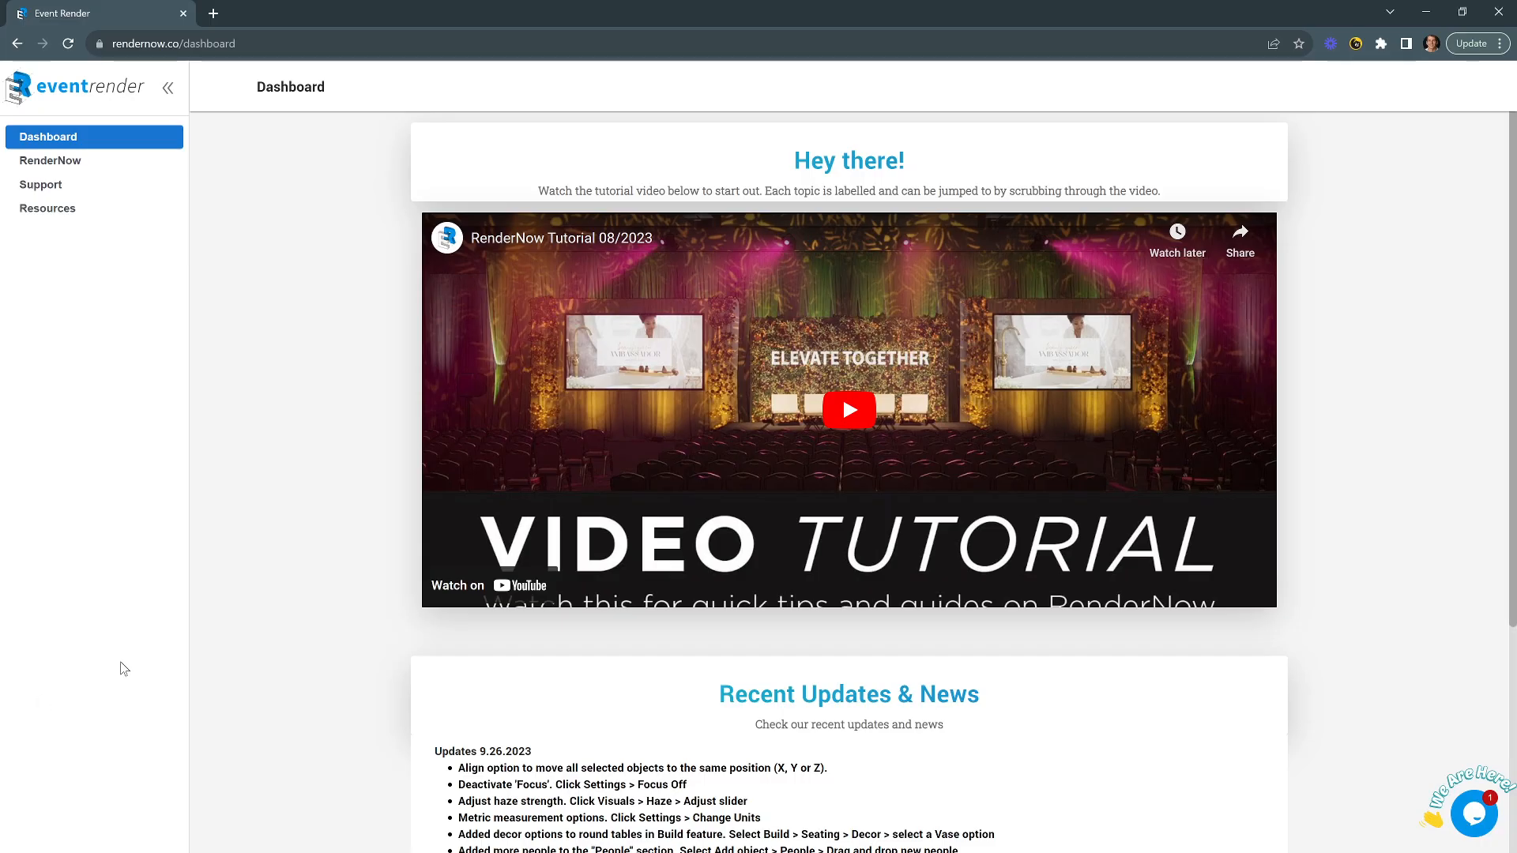
scroll(297, 654, down, 2)
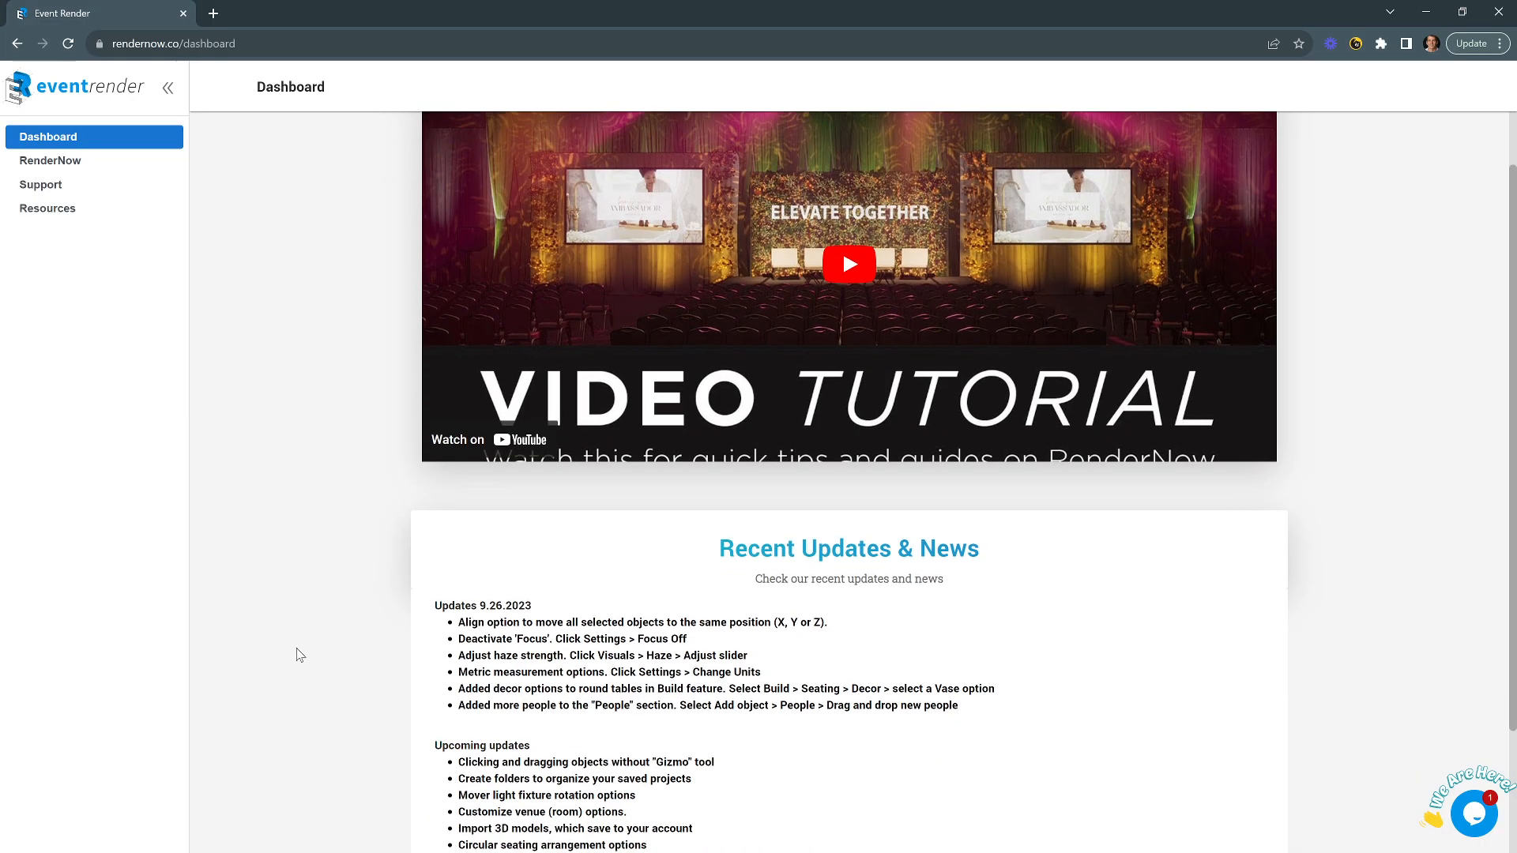
scroll(396, 527, down, 2)
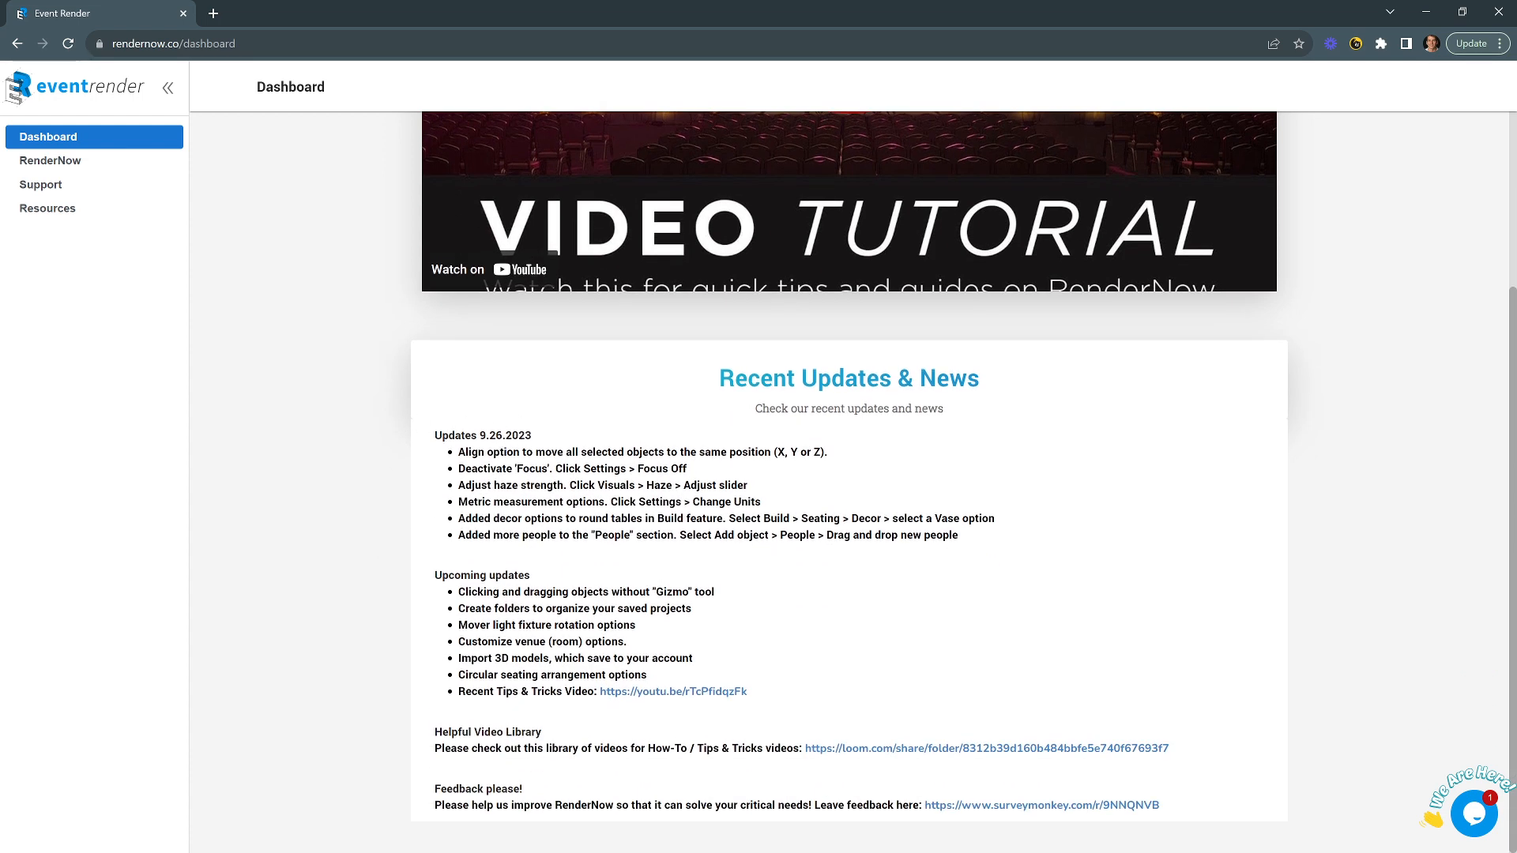
scroll(850, 482, up, 4)
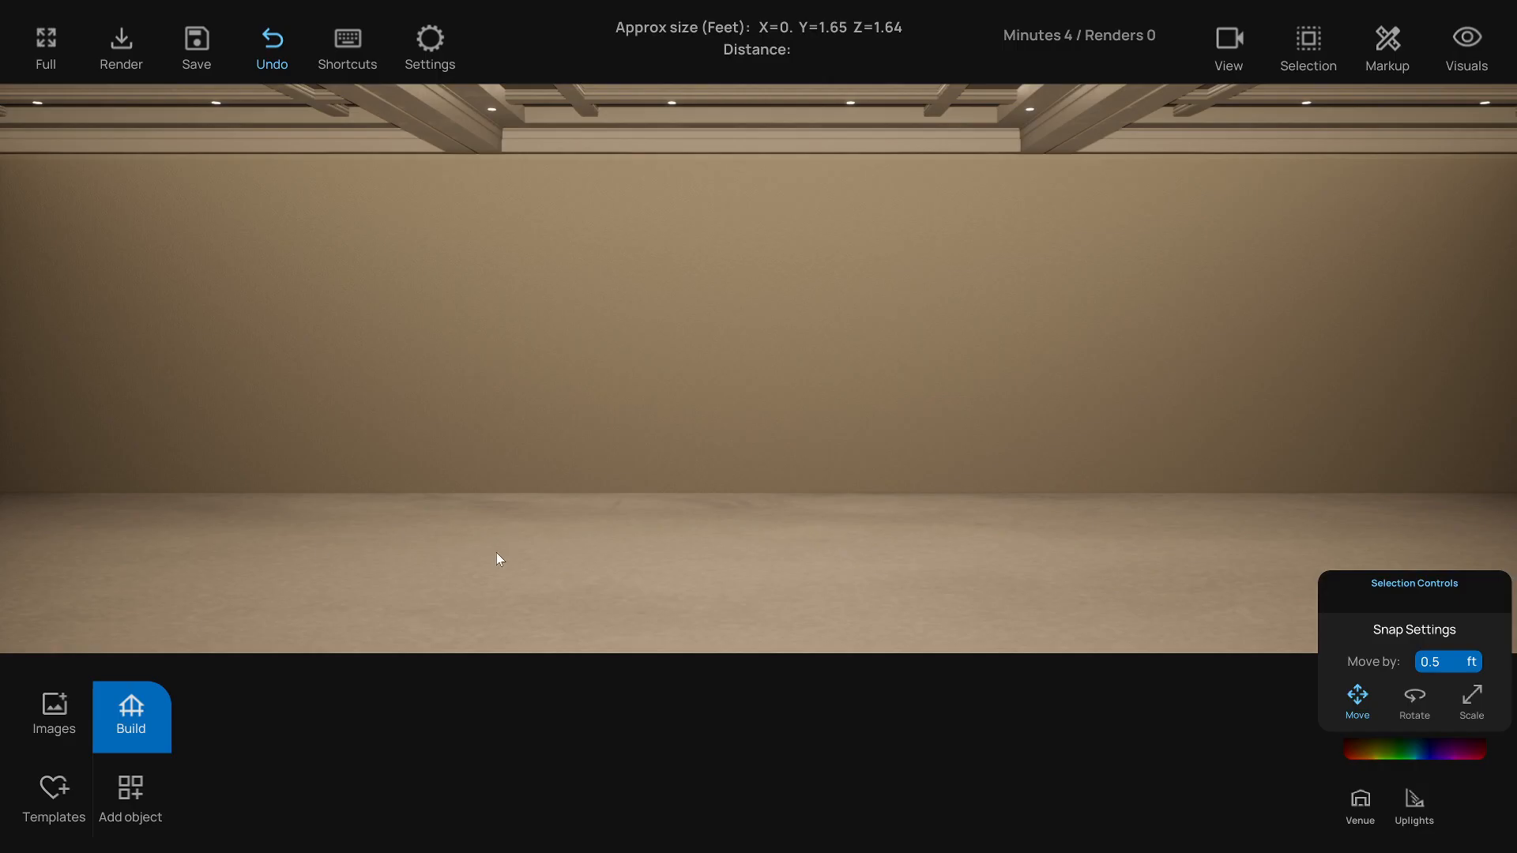
In the RenderNow scene, load the first Minimal template, with two side screens, a central stage and two lighting trees
click(49, 793)
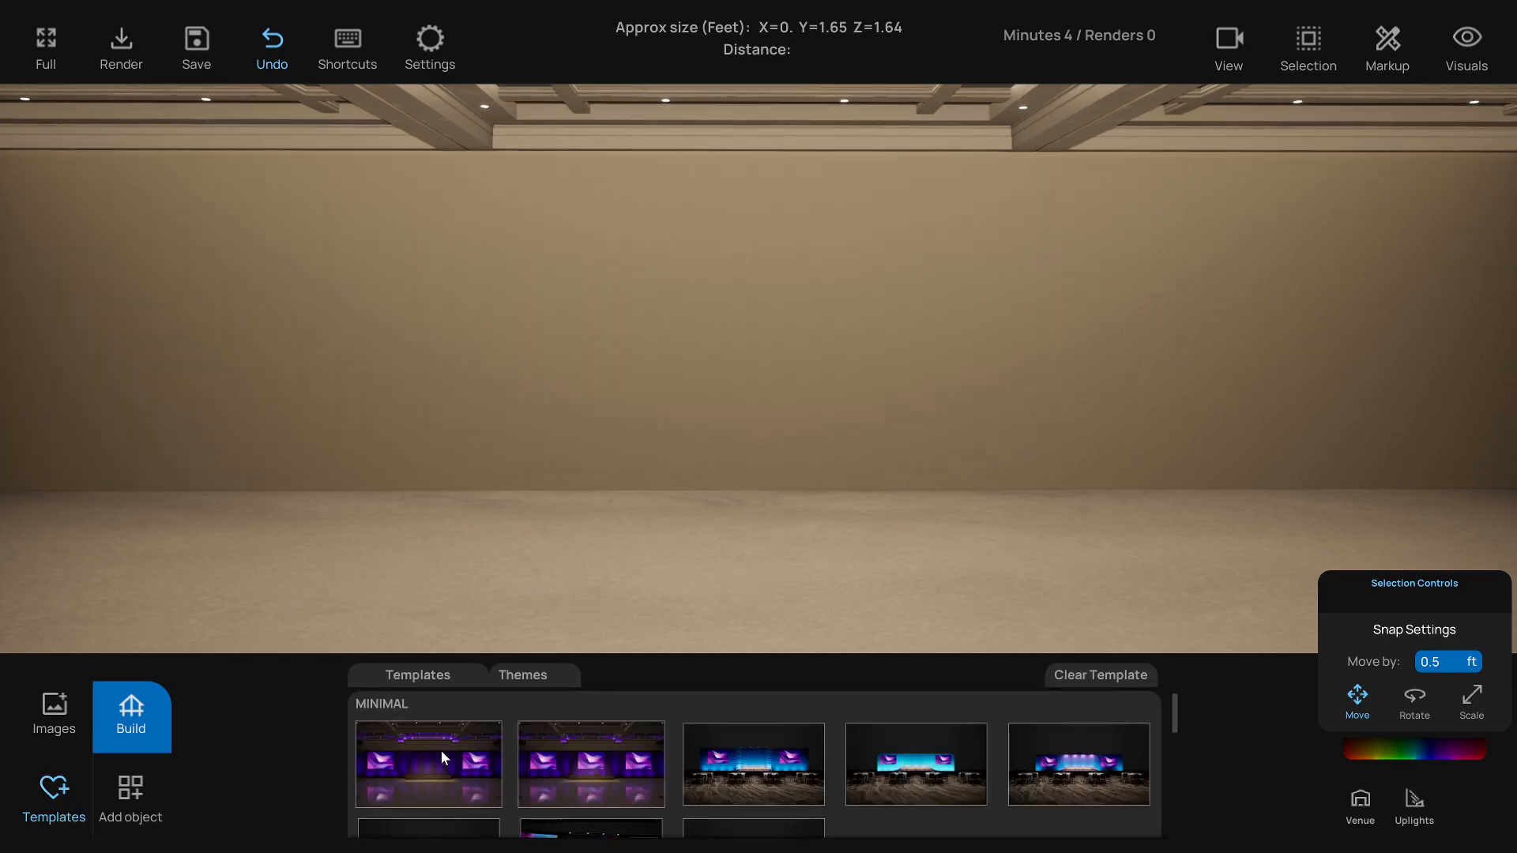
scroll(436, 722, up, 1)
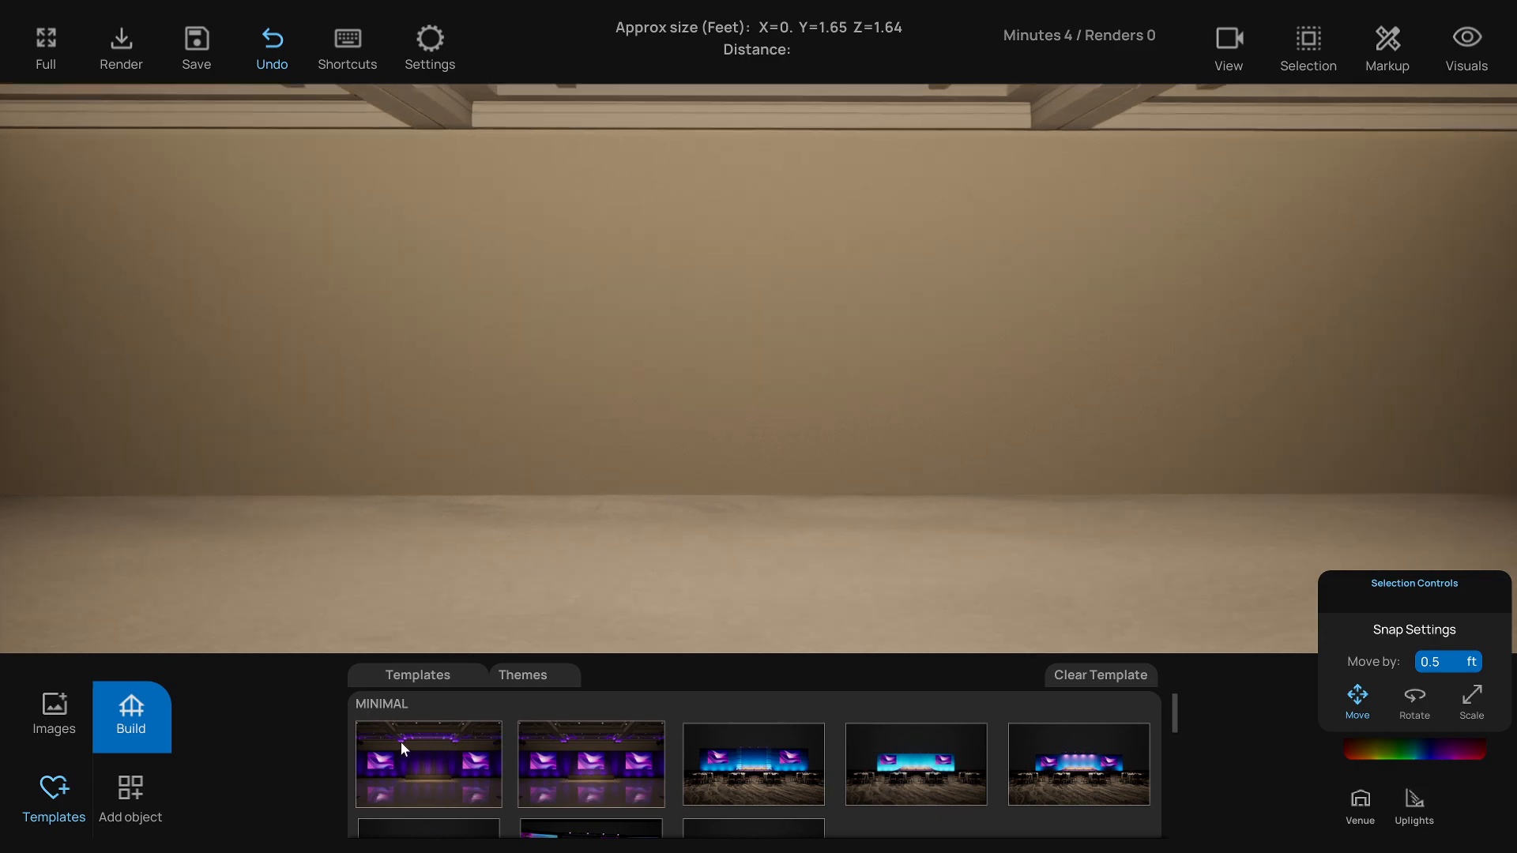
scroll(602, 602, down, 1)
drag(582, 506, 582, 506)
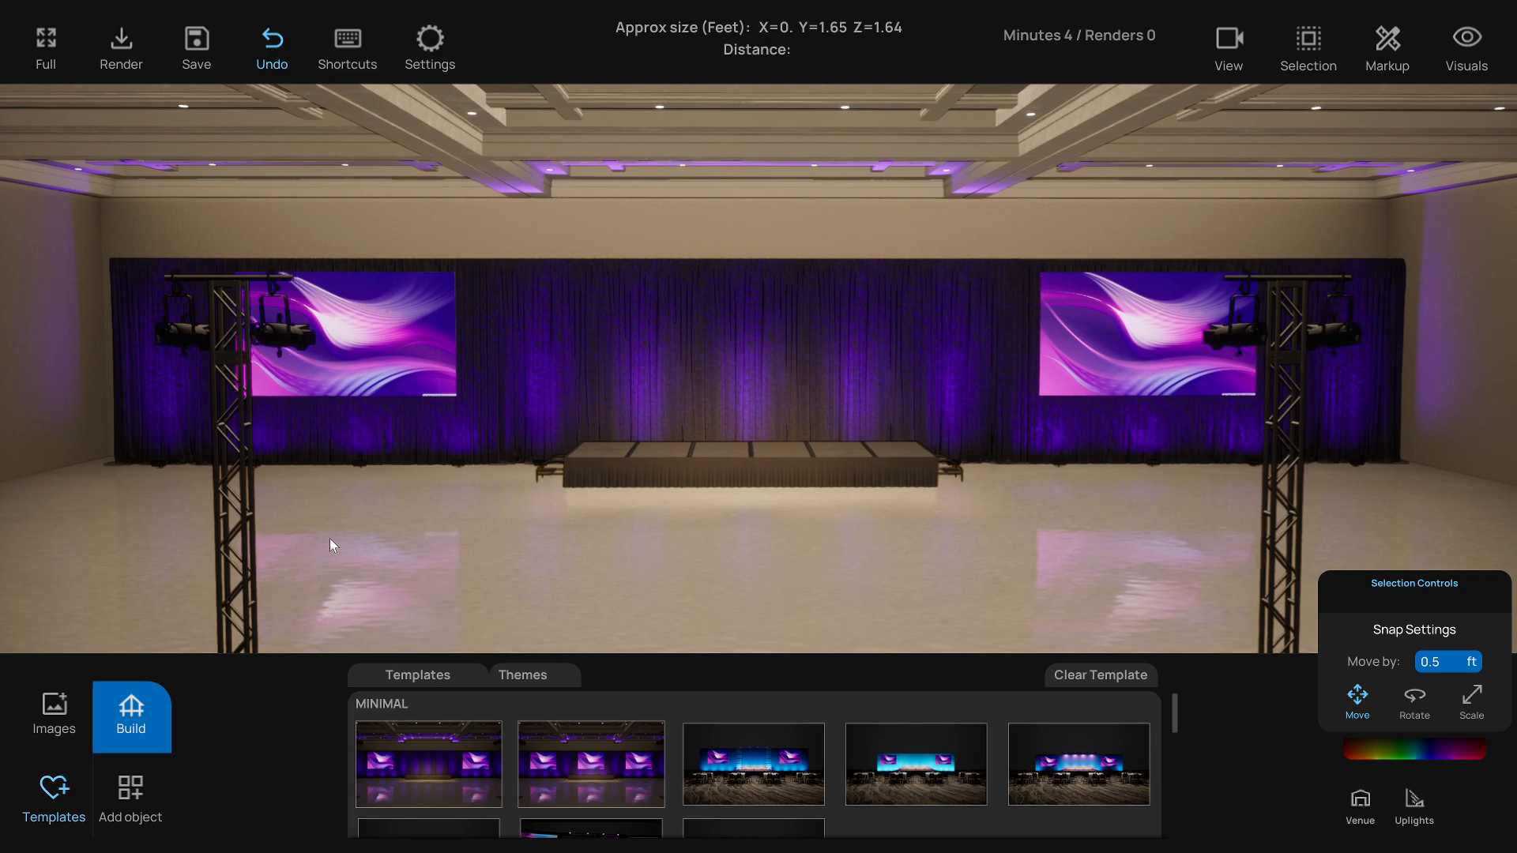
scroll(433, 521, down, 1)
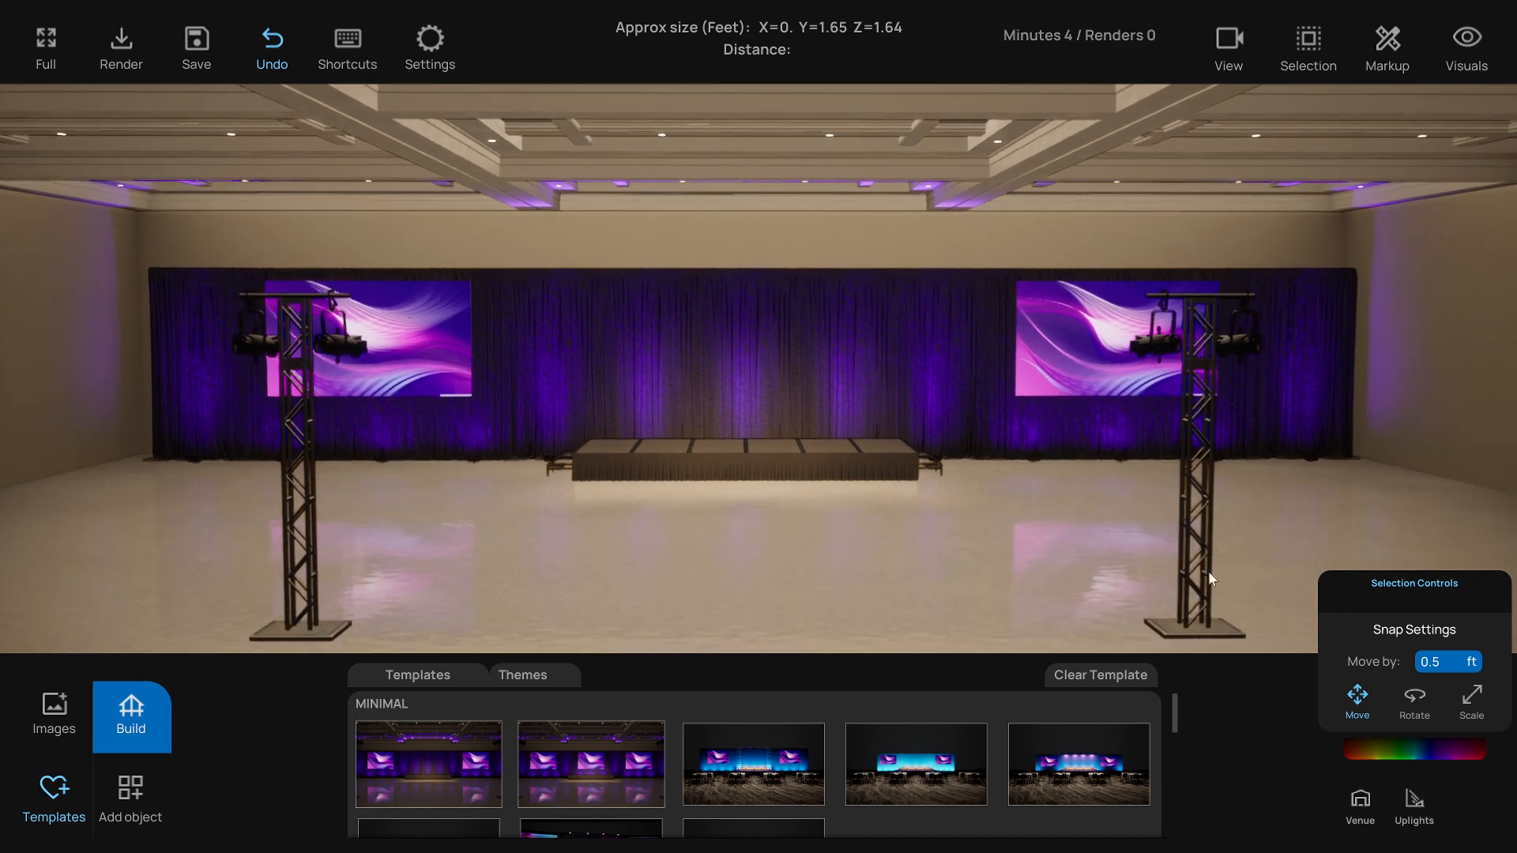
scroll(613, 600, up, 1)
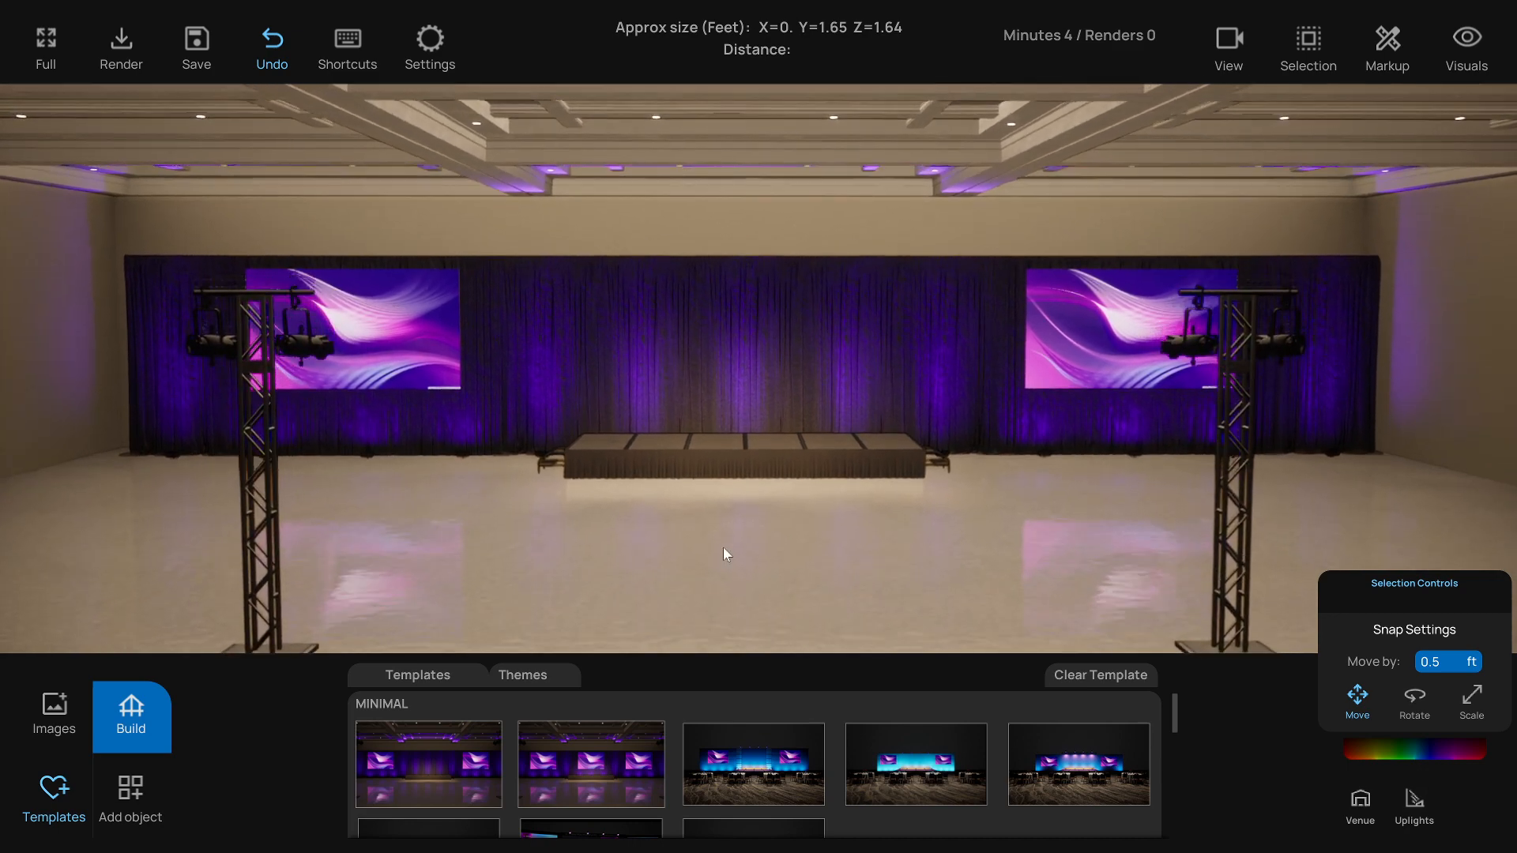
Dim the venue's room lighting so the purple uplights and screens stand out
click(1360, 799)
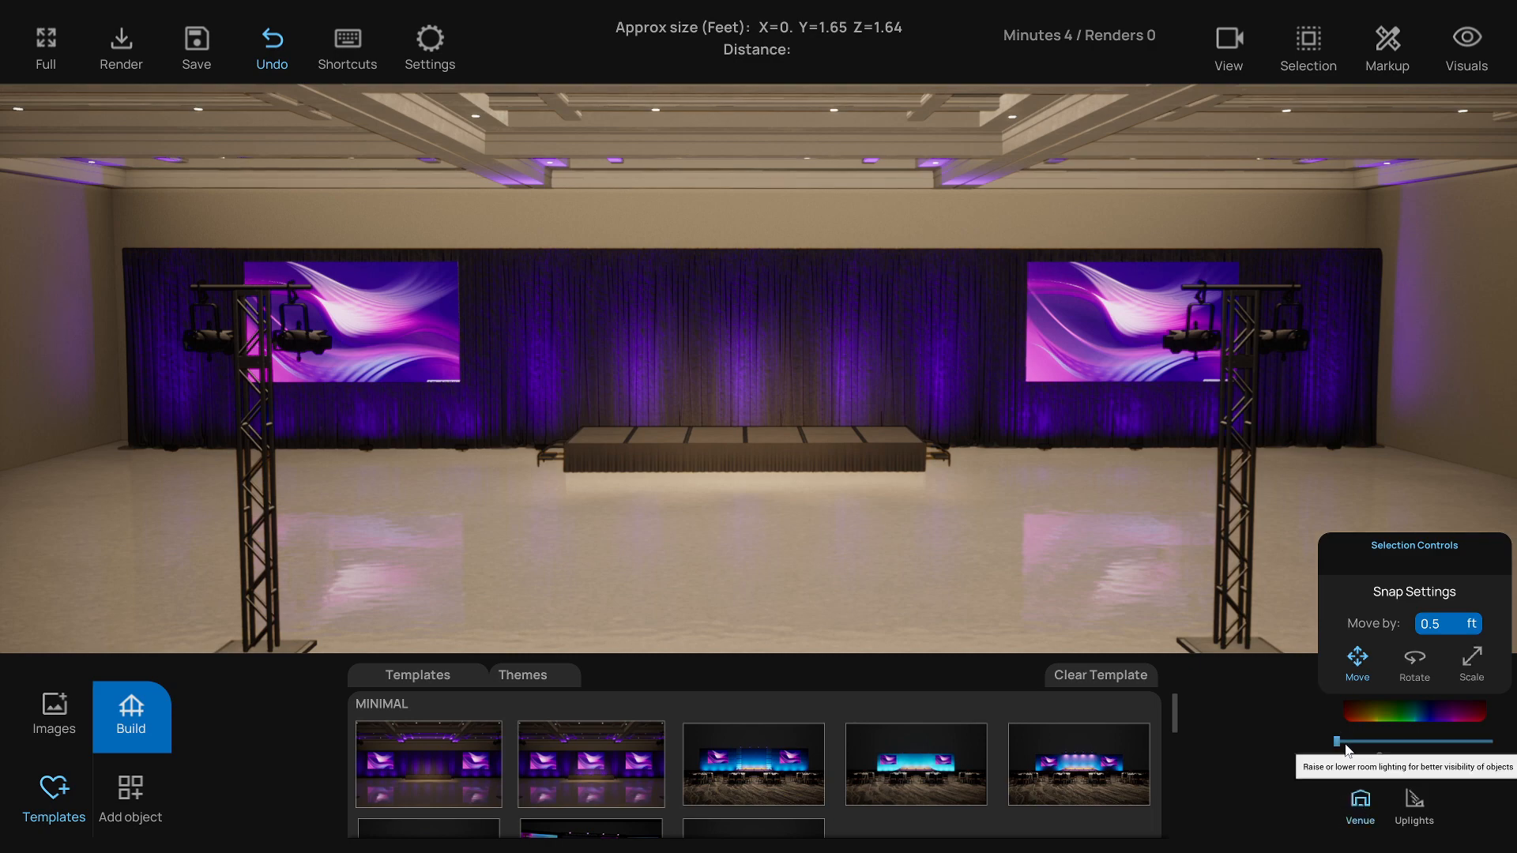
drag(1352, 741, 1342, 743)
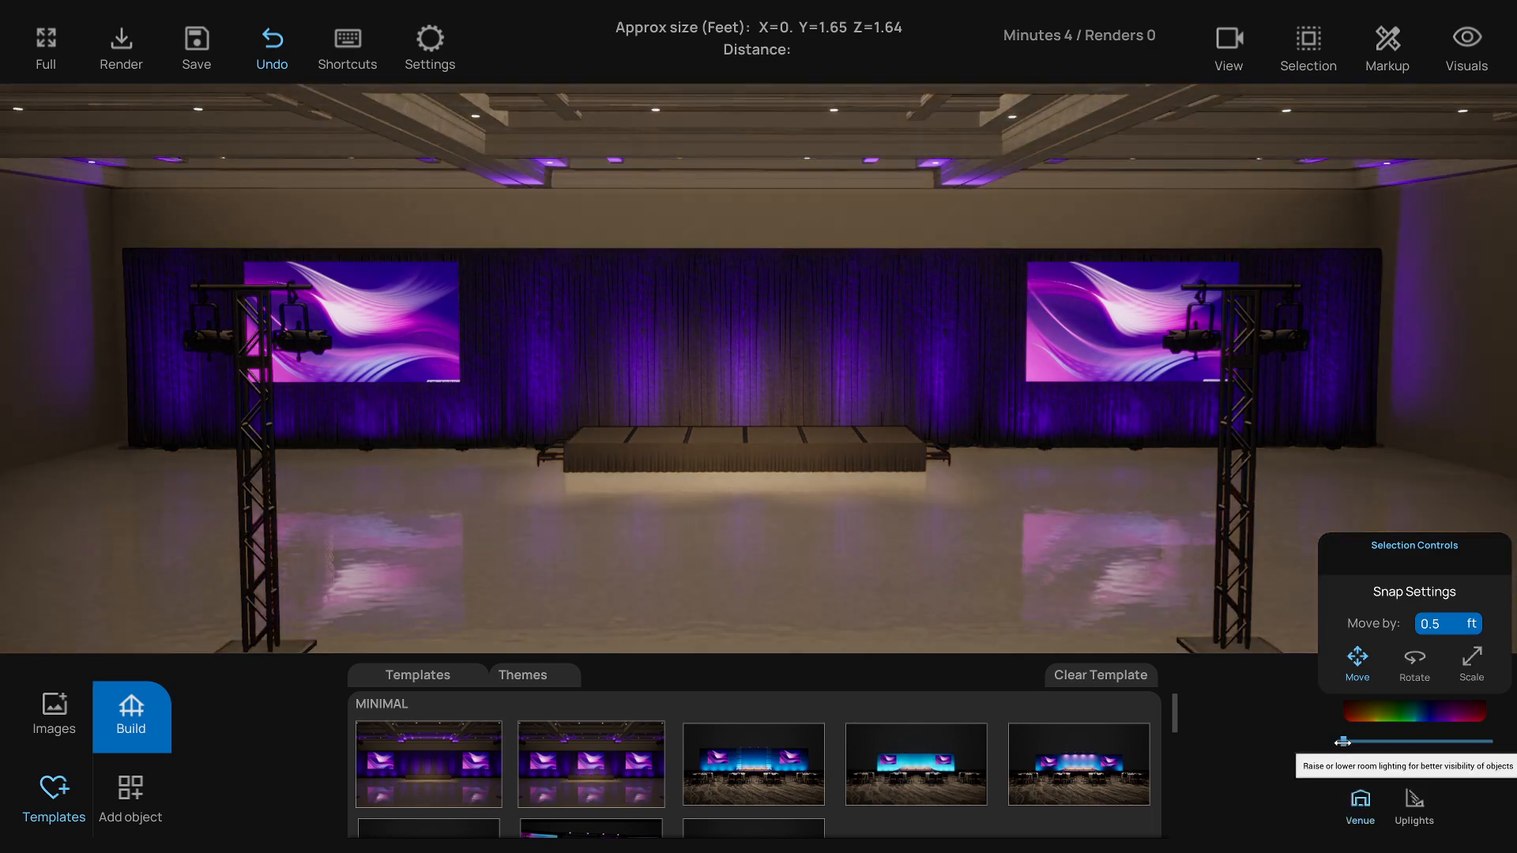
click(1361, 804)
Load the second Minimal template, which has three screens across the drape wall
right_drag(869, 605, 803, 618)
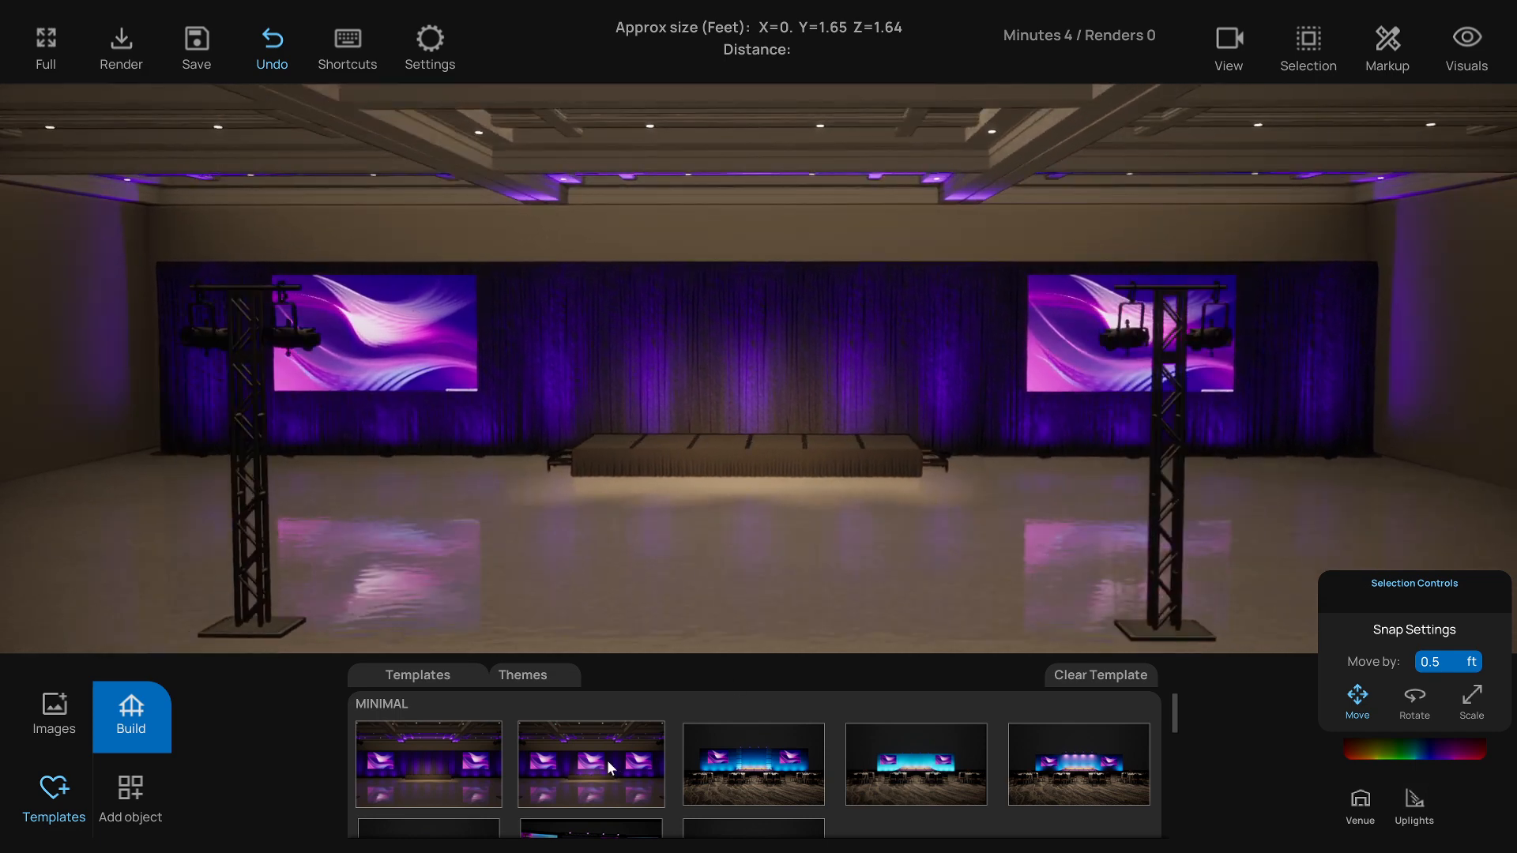
right_drag(718, 533, 743, 423)
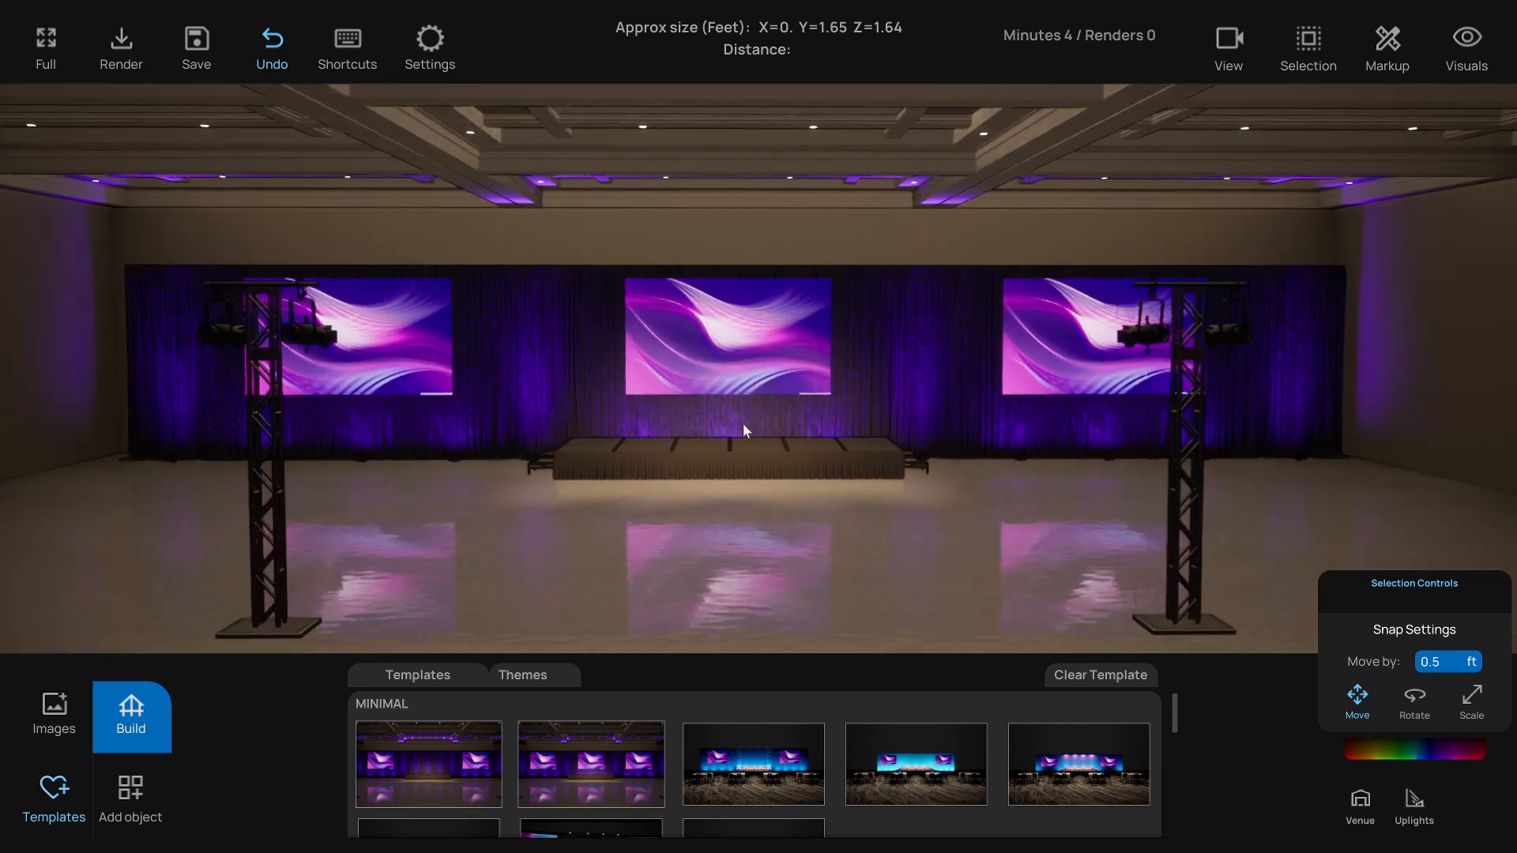
scroll(719, 359, up, 2)
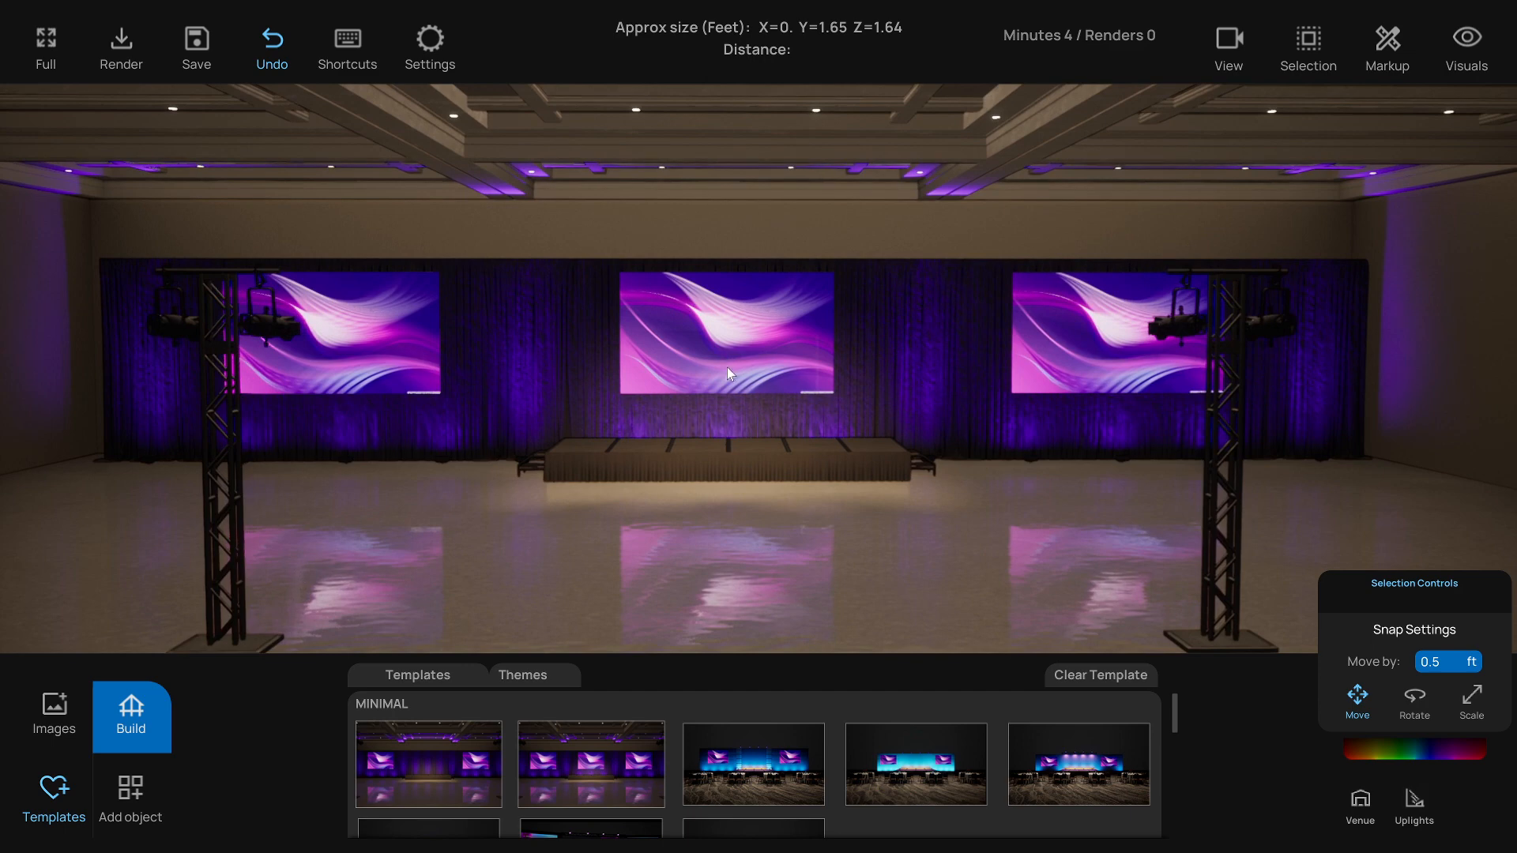
scroll(727, 363, up, 3)
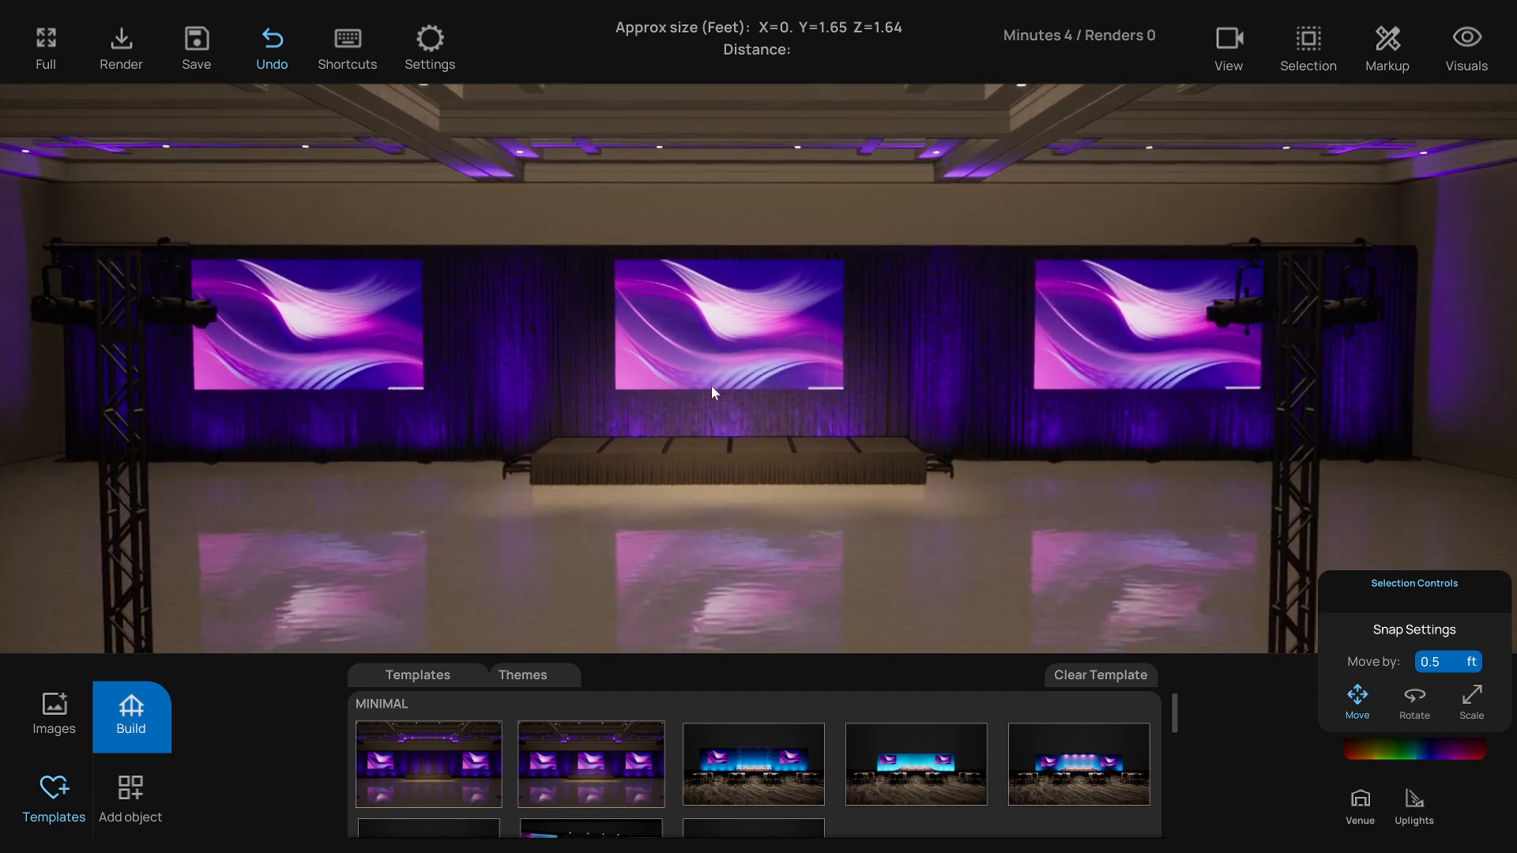
scroll(708, 391, down, 2)
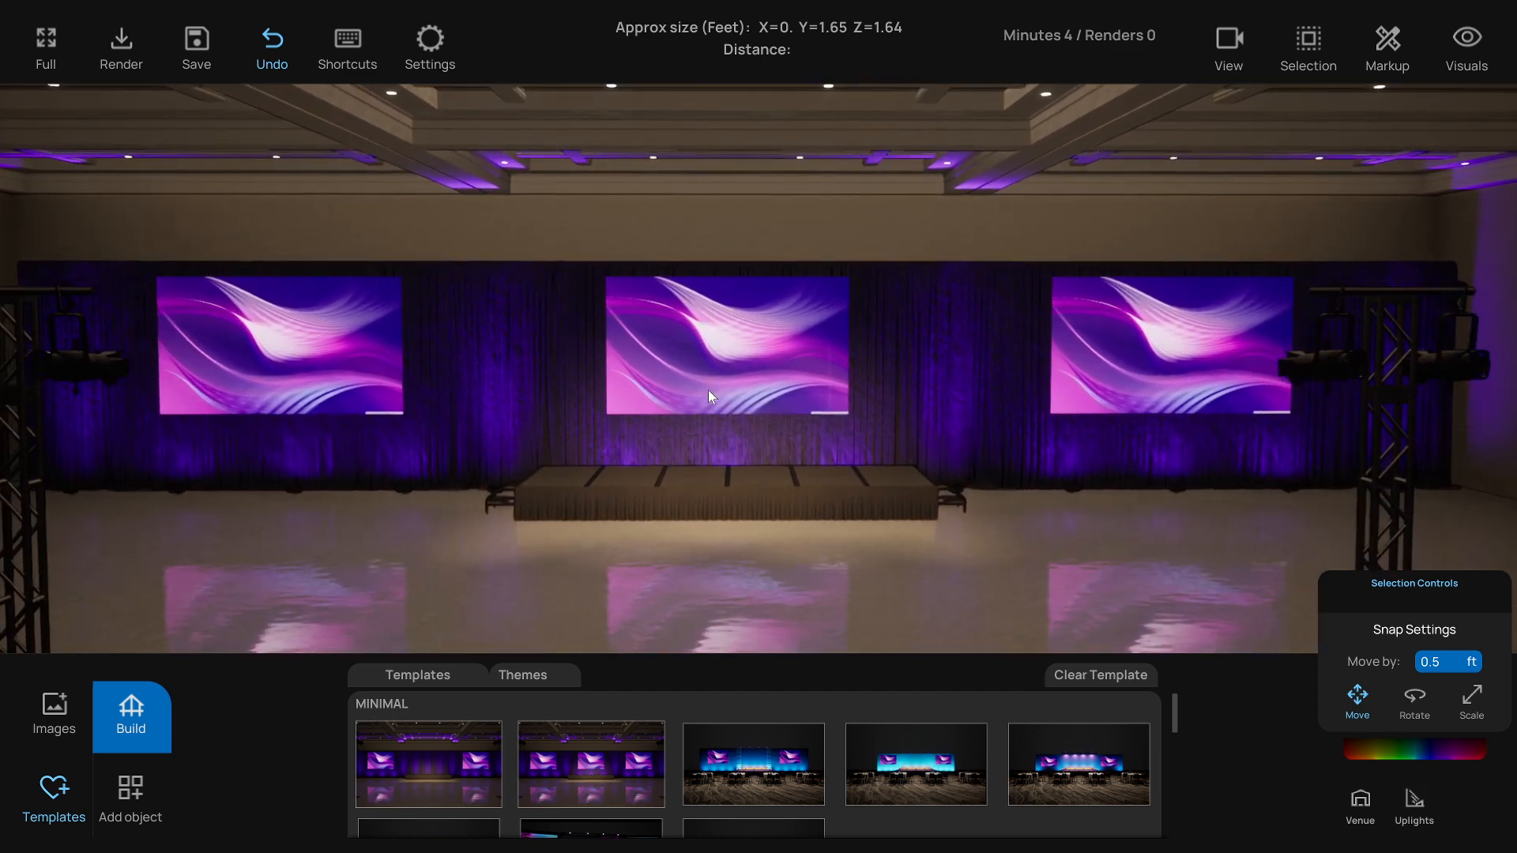
Select all three screens together and set their fast-fold screen size to 7.75x12 ft
click(703, 395)
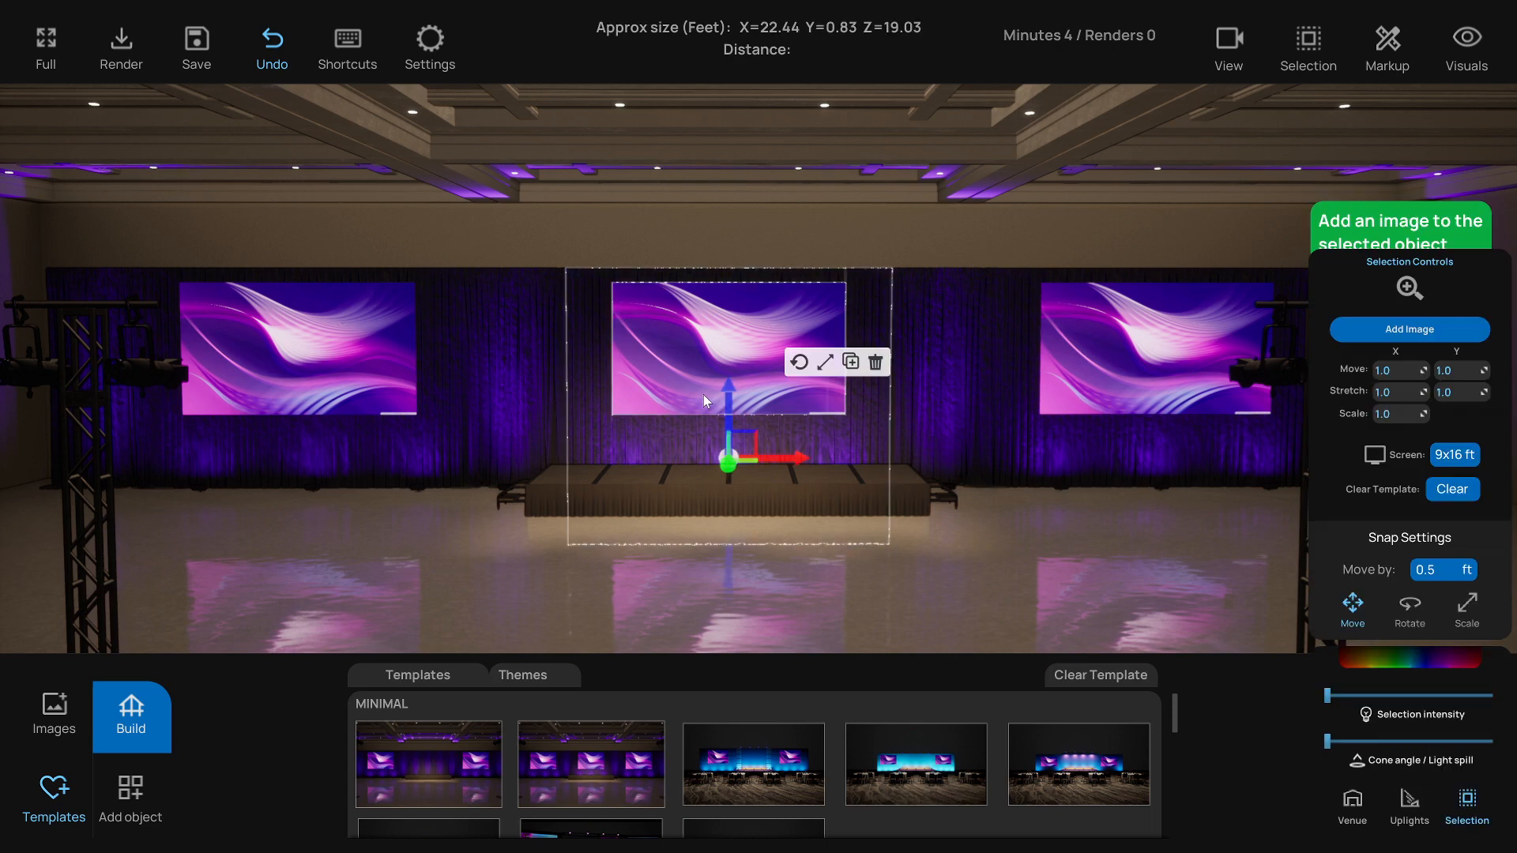
shift+click(298, 382)
shift+click(1098, 388)
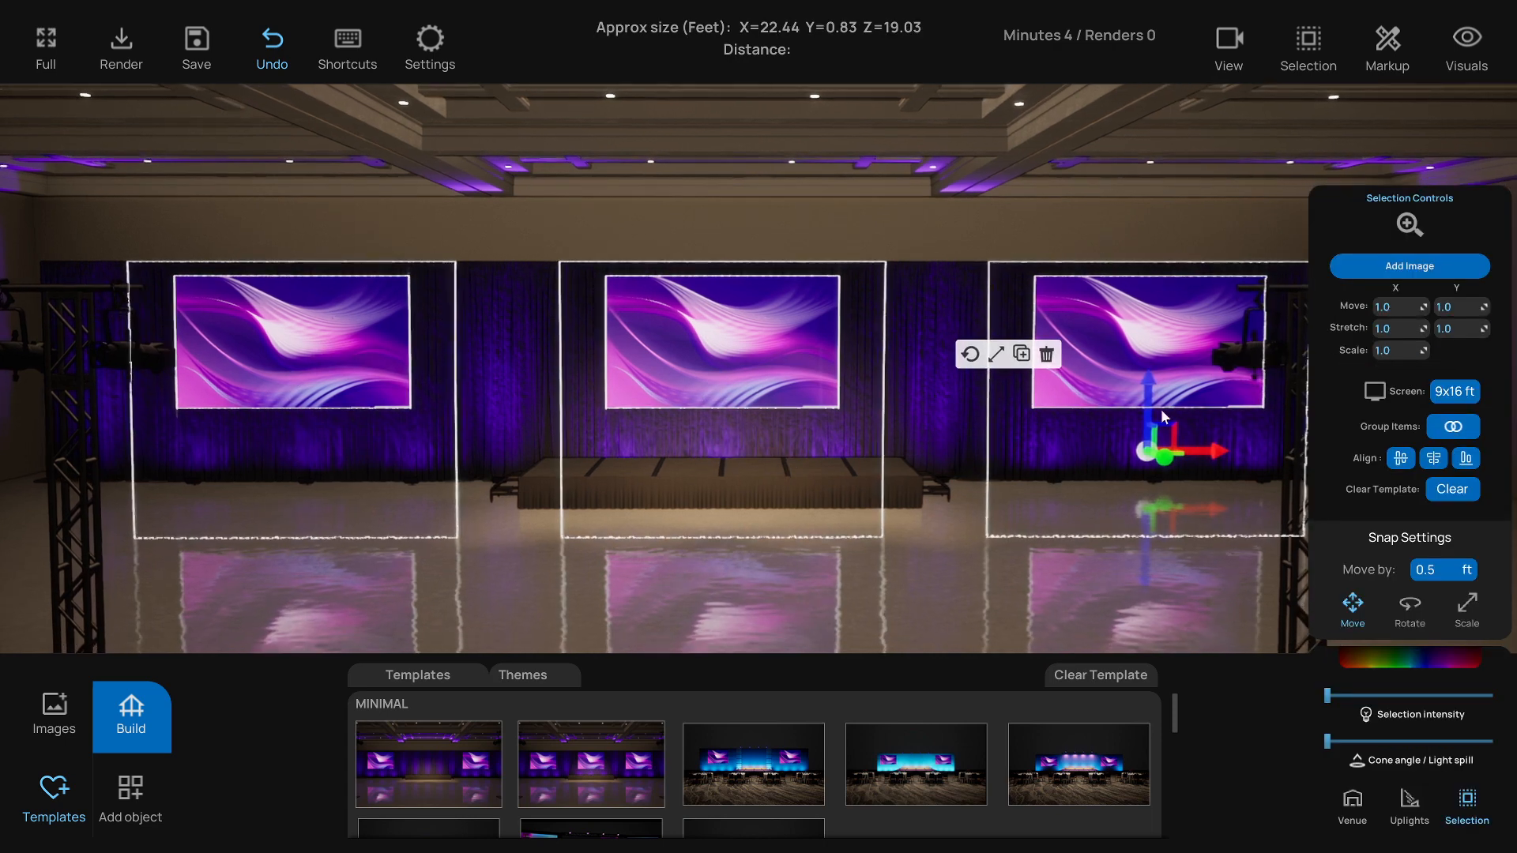
click(1462, 392)
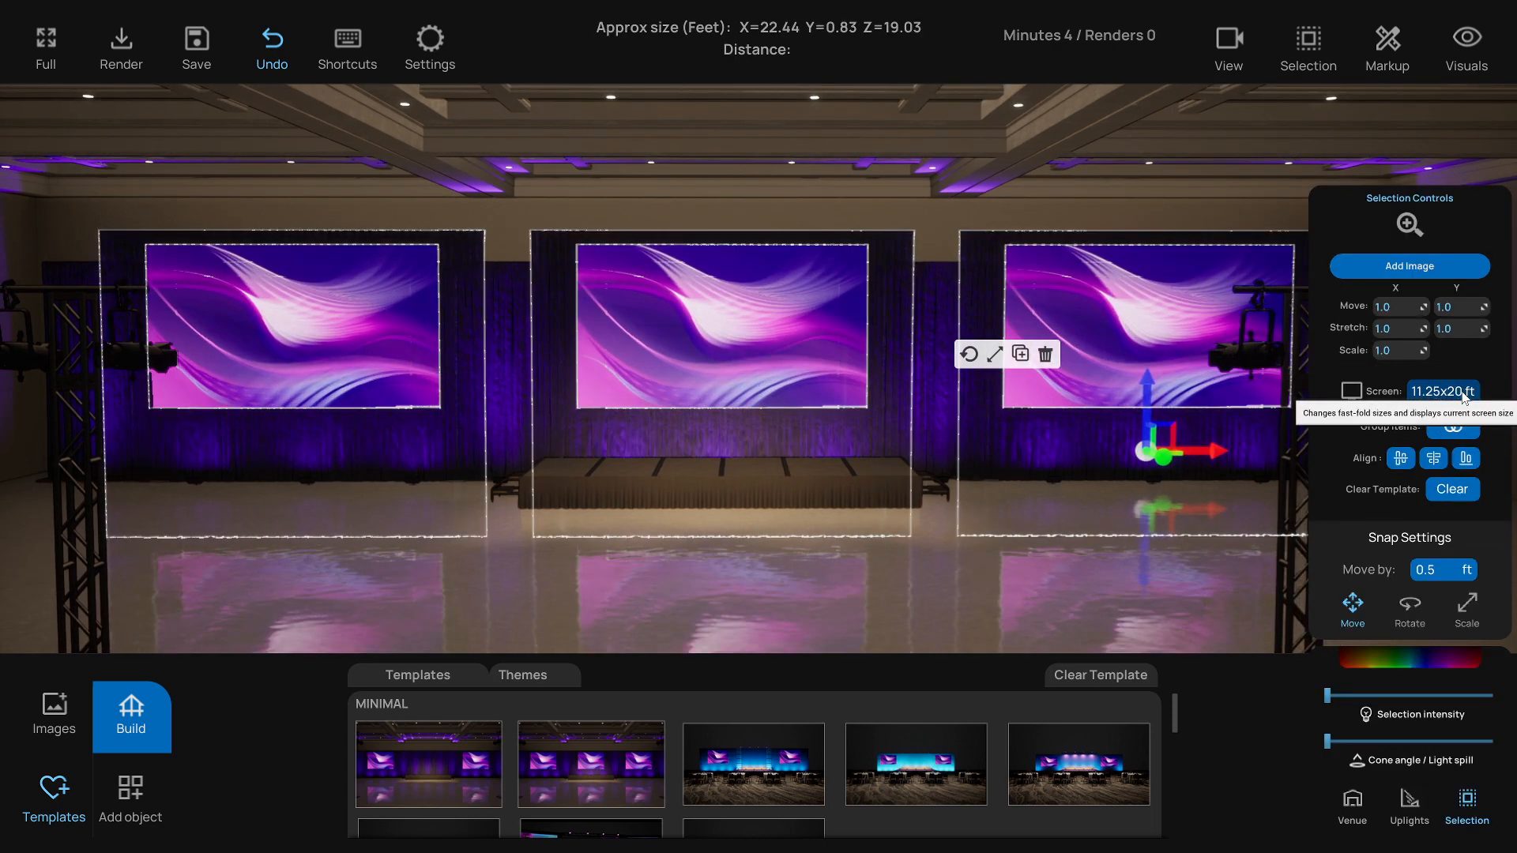
click(1462, 392)
click(1461, 392)
click(1461, 392)
click(1462, 392)
click(1462, 392)
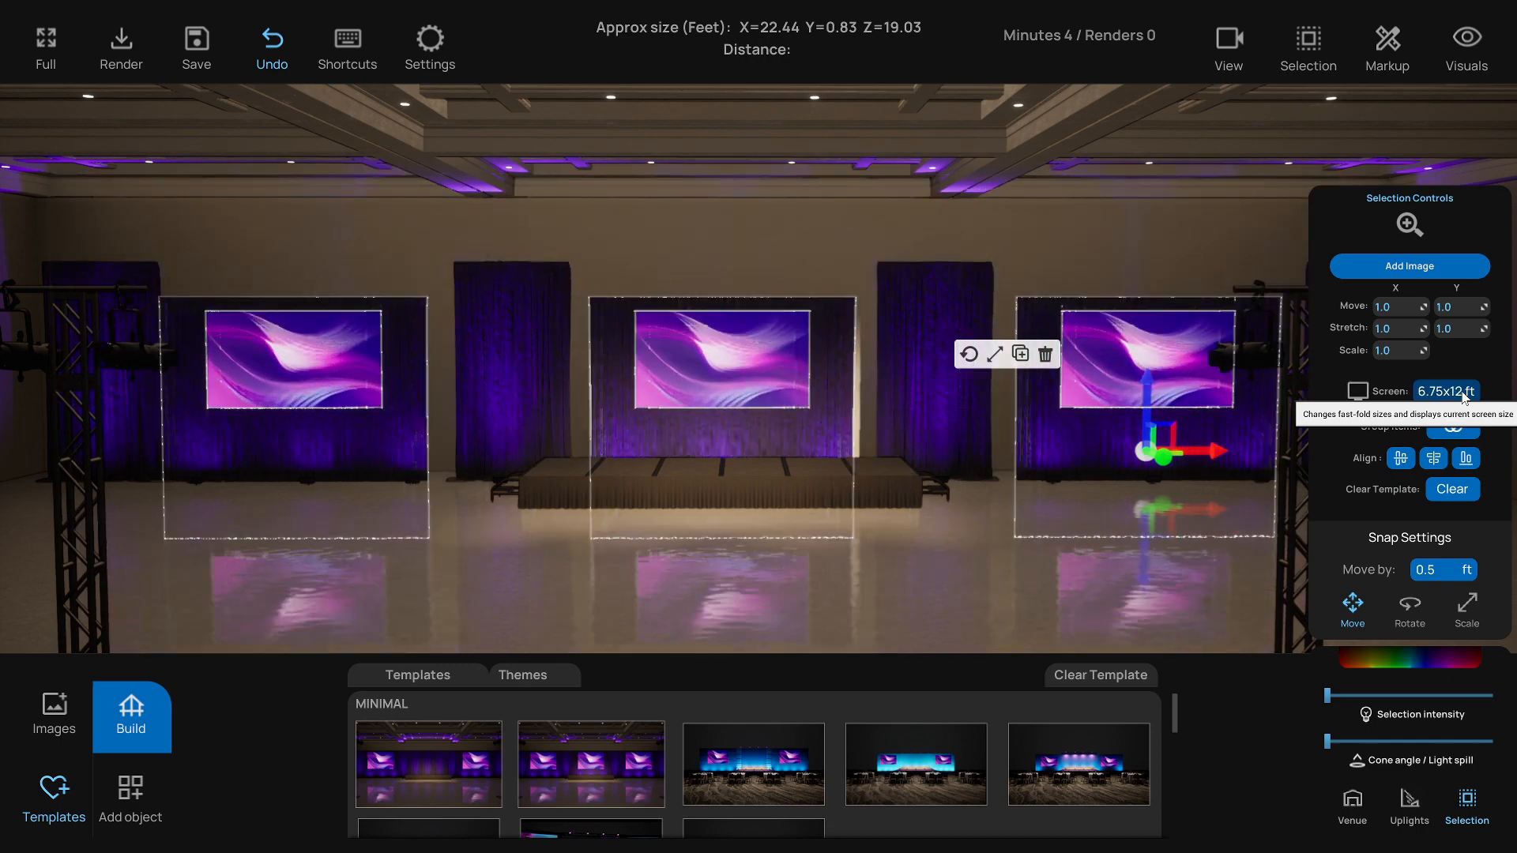
click(1462, 392)
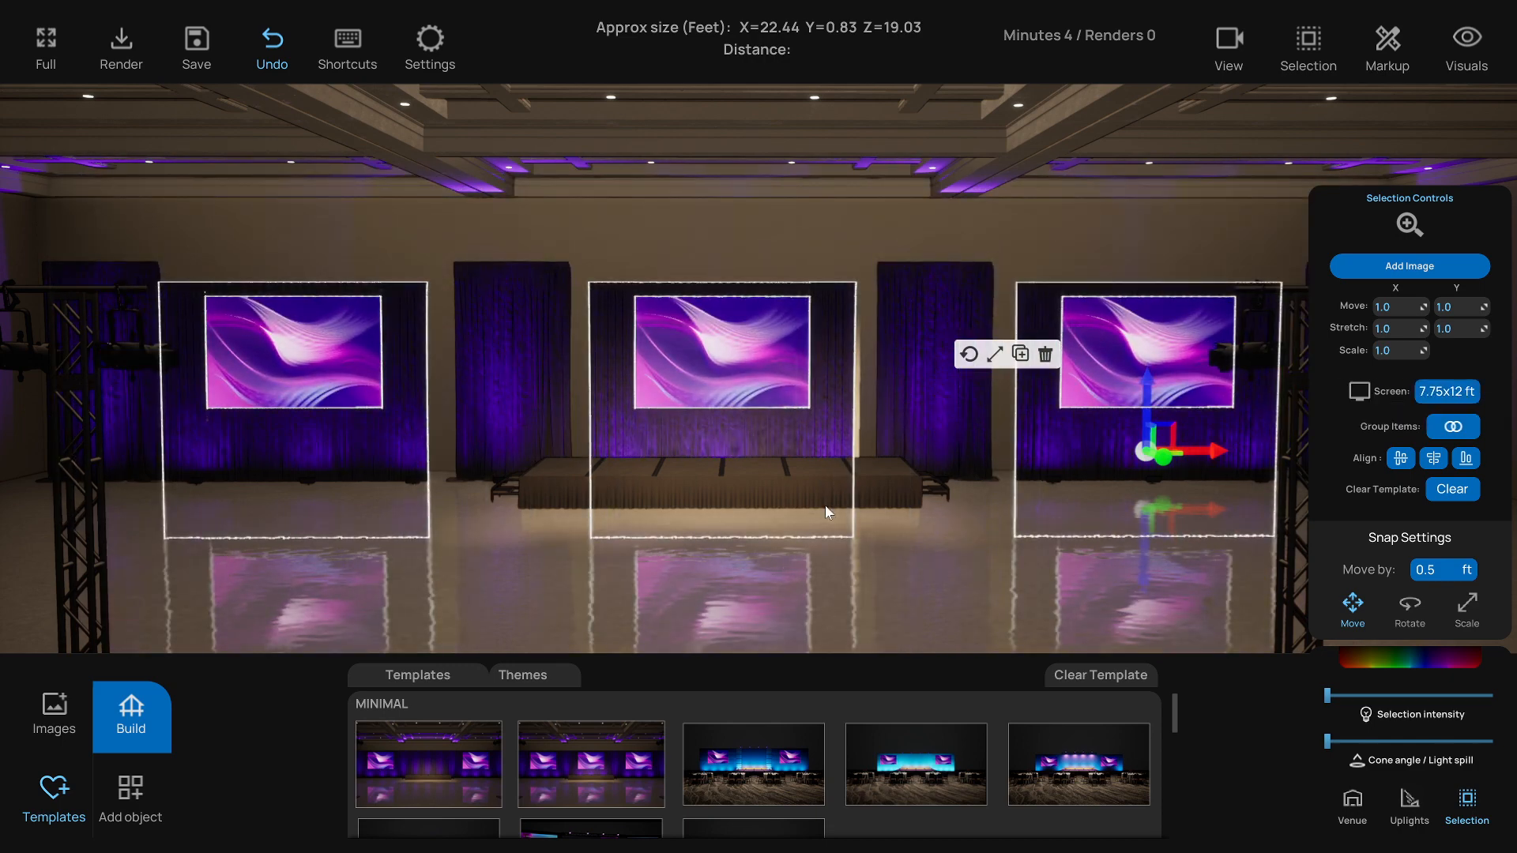
Select the four drape panels and scale them down to the screens' height and wider to fill the gaps
click(528, 360)
scroll(506, 362, down, 3)
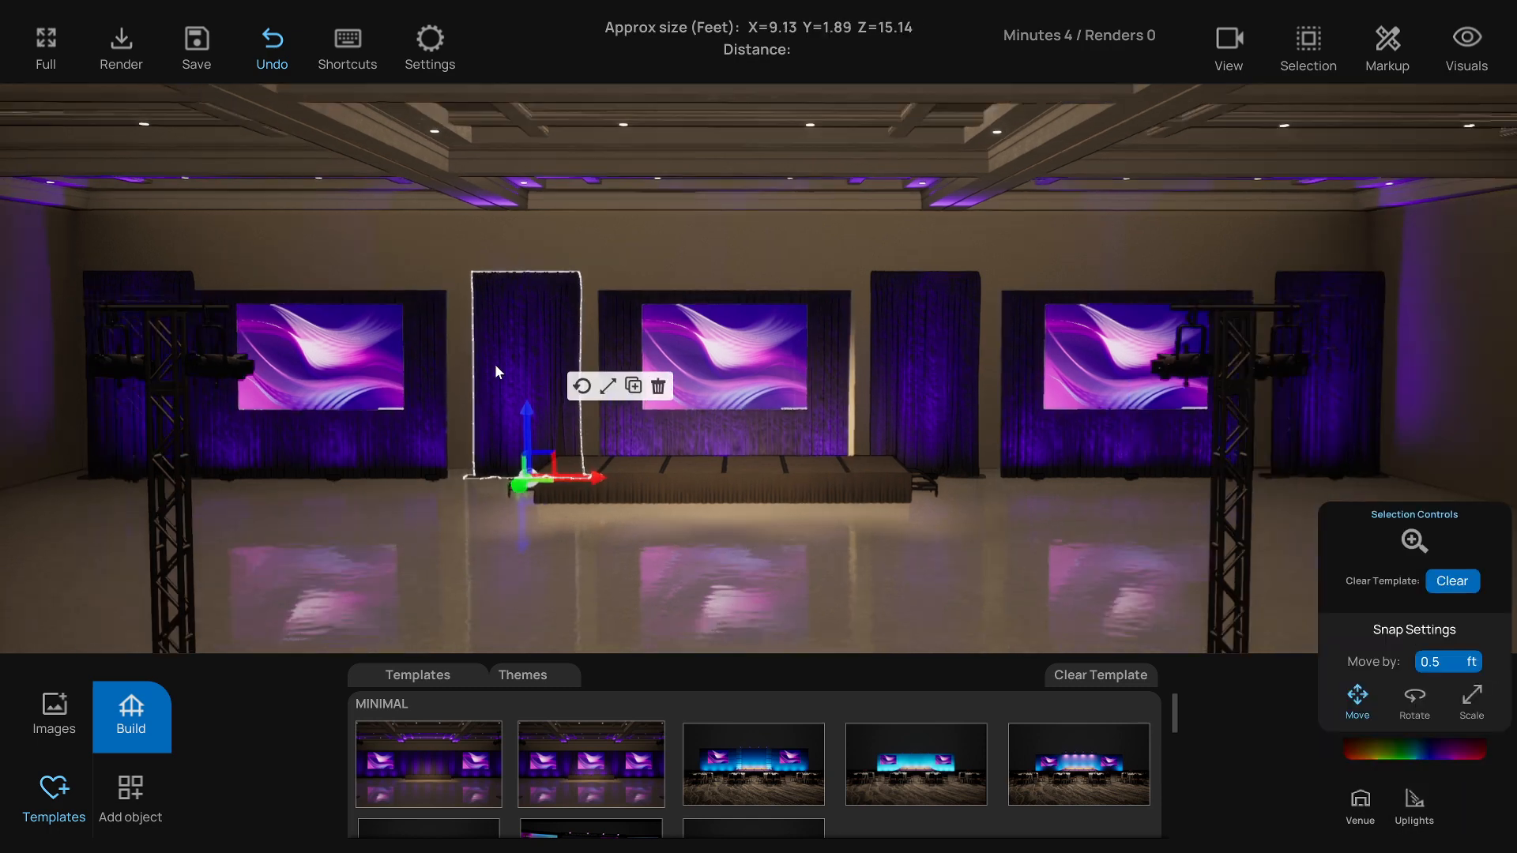
shift+click(139, 295)
shift+click(929, 336)
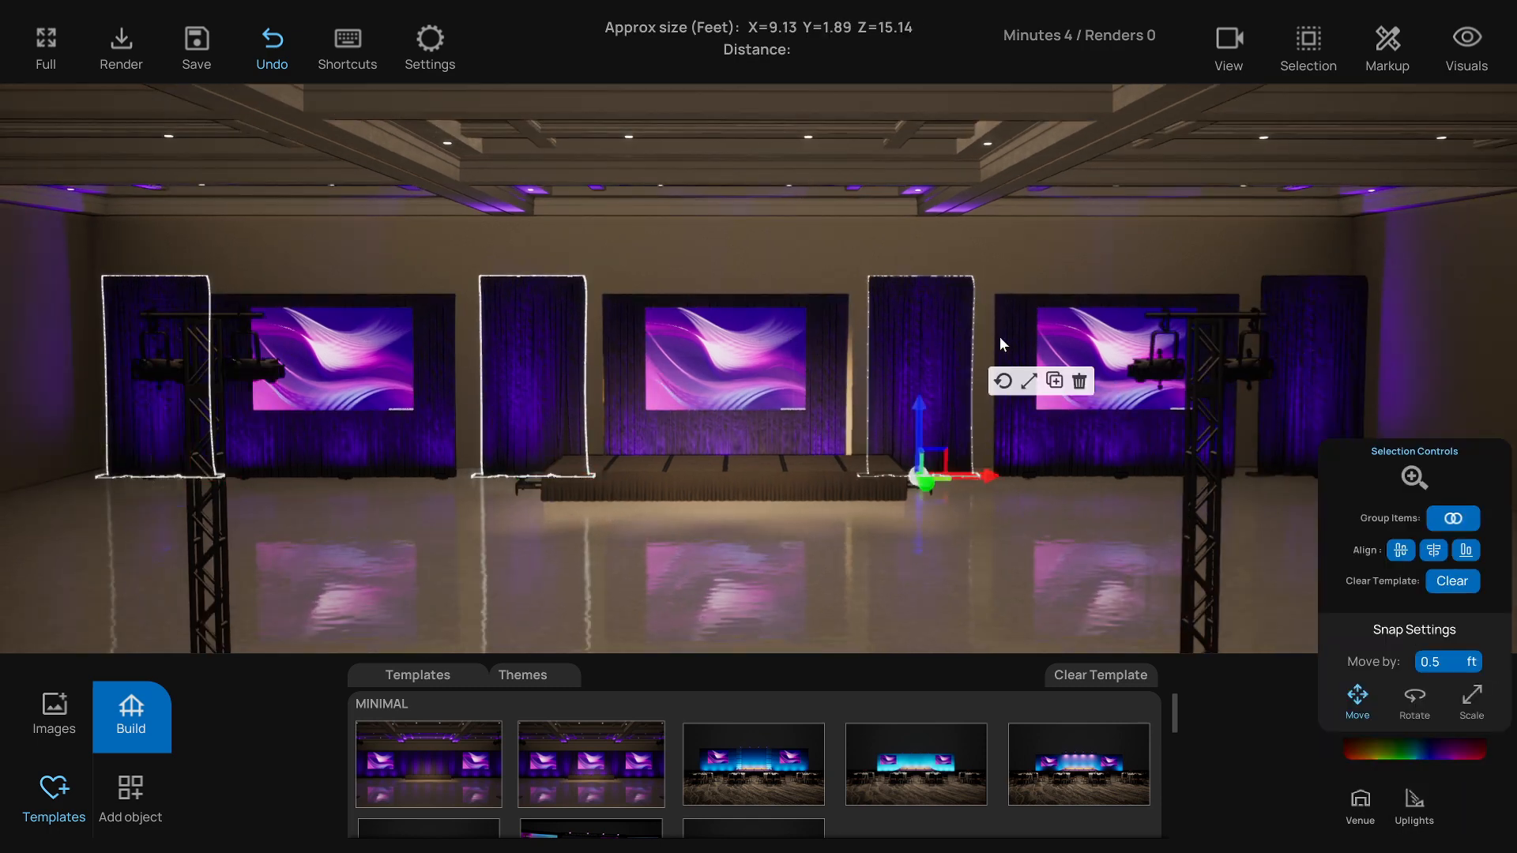
shift+click(1321, 320)
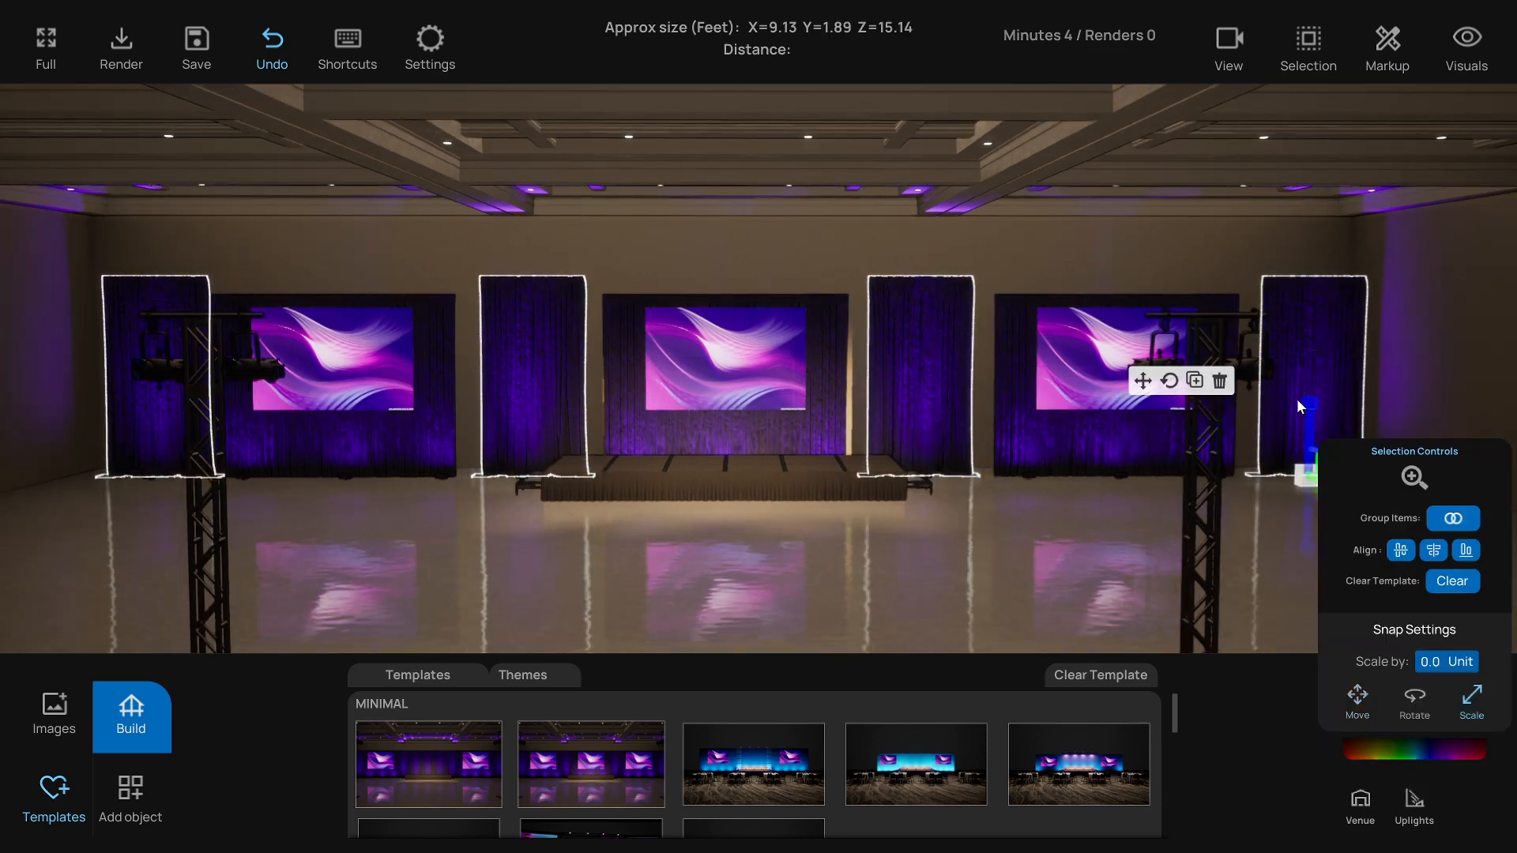
drag(1305, 401, 1303, 414)
key(d)
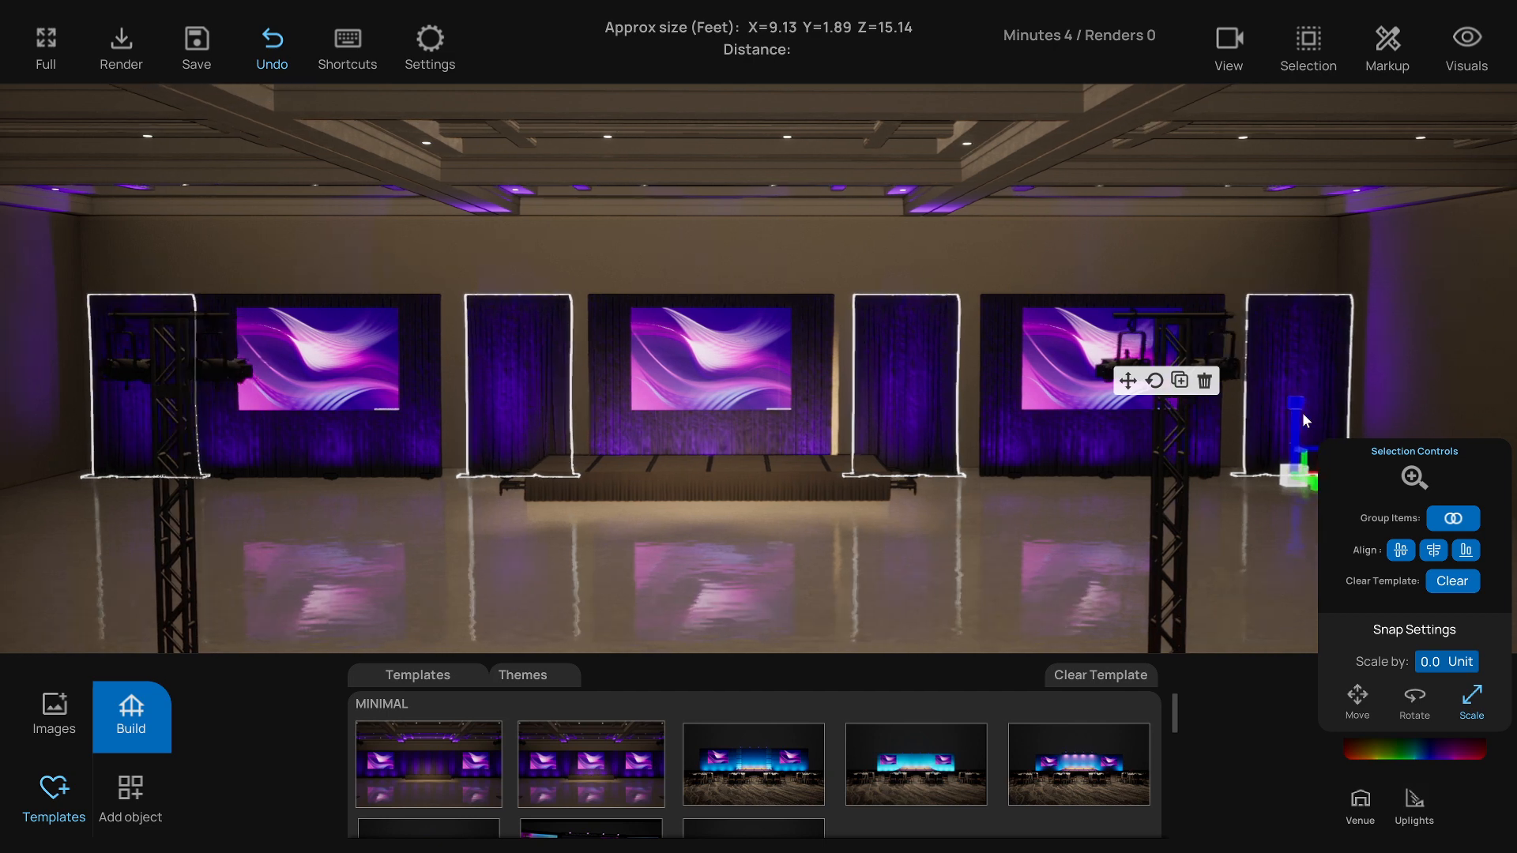
drag(1282, 475, 1288, 475)
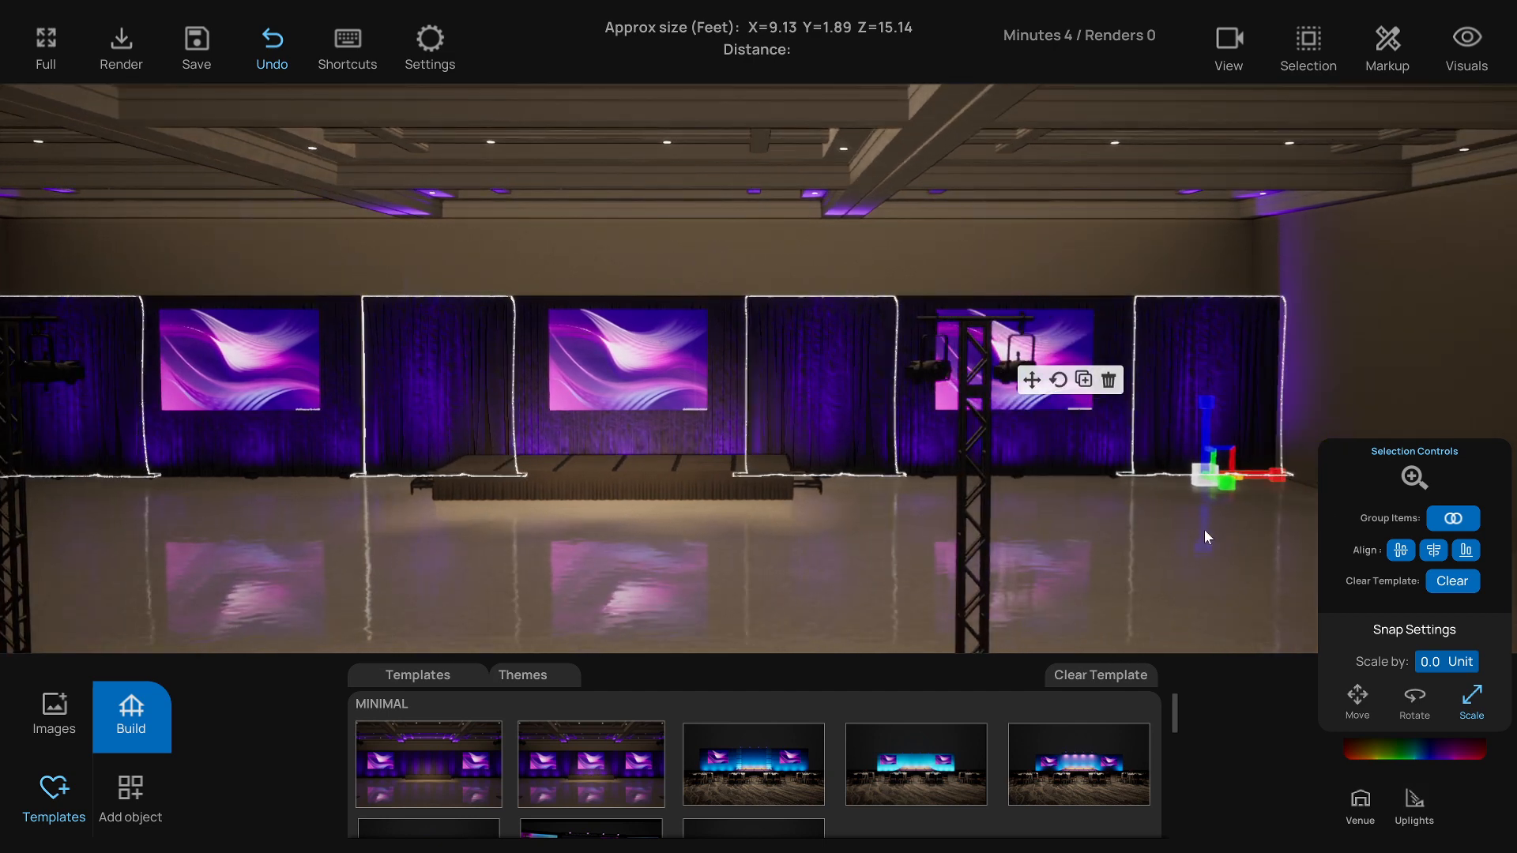
Deselect the drapes and reload the first Minimal template with two side screens
click(1198, 534)
key(a)
key(w)
key(d)
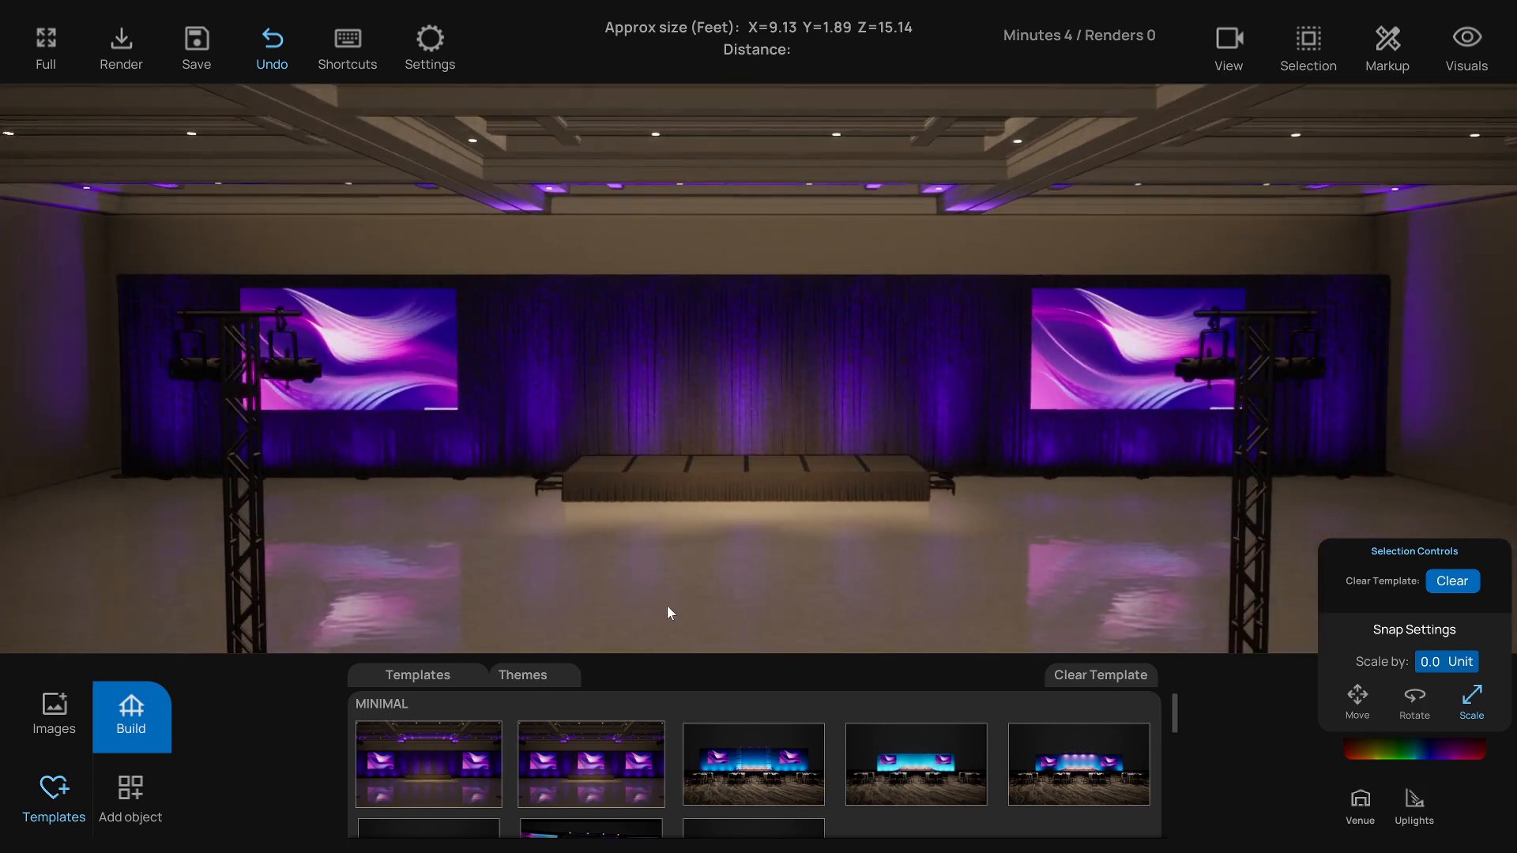
key(s)
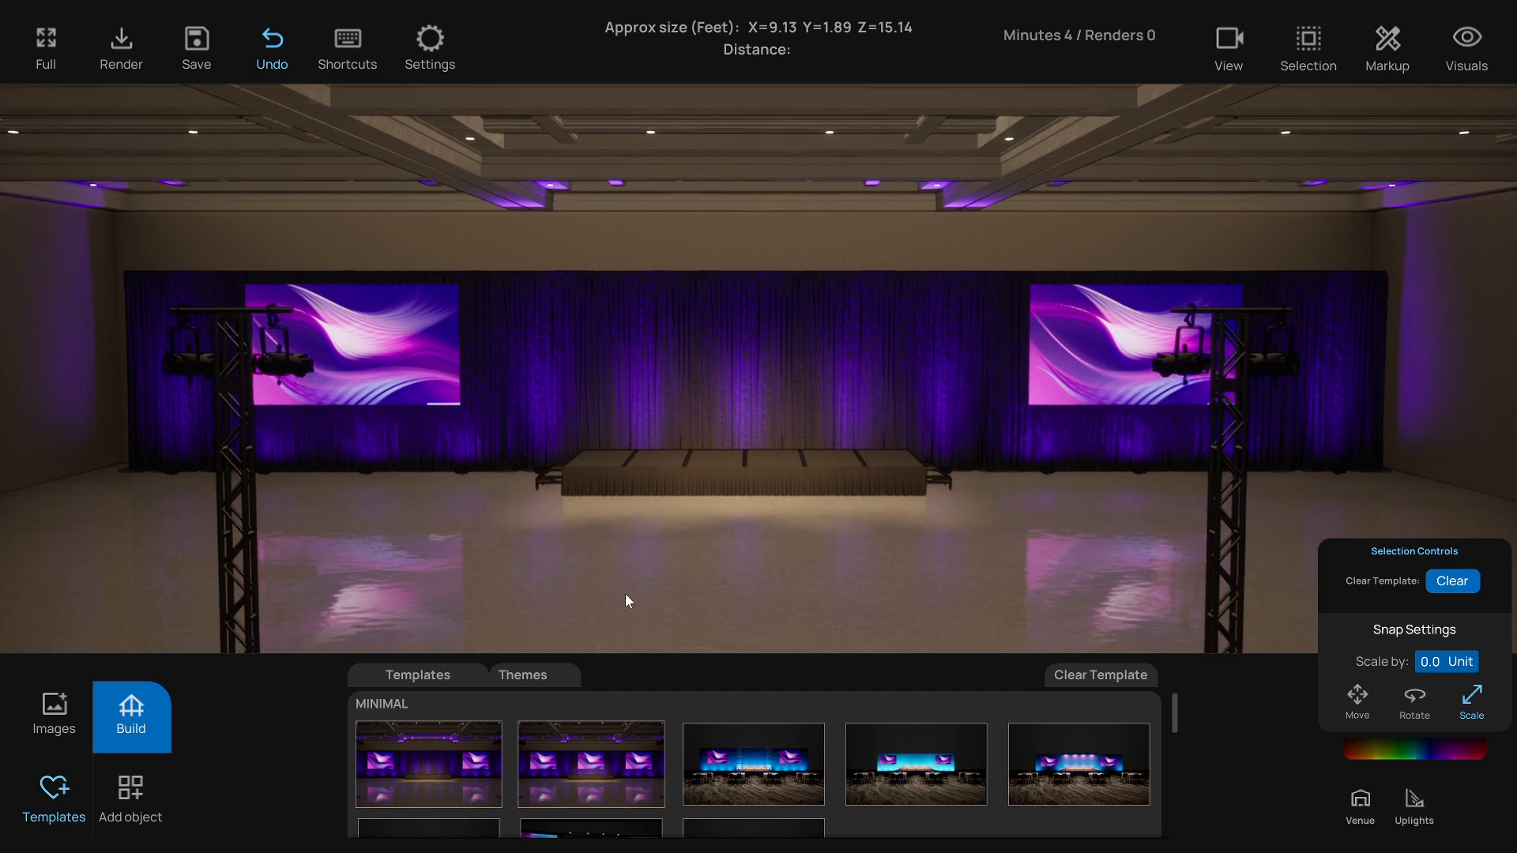
Add a Lighting Tree from the lighting object library onto the floor, beyond the template's tree toward the side wall
click(131, 793)
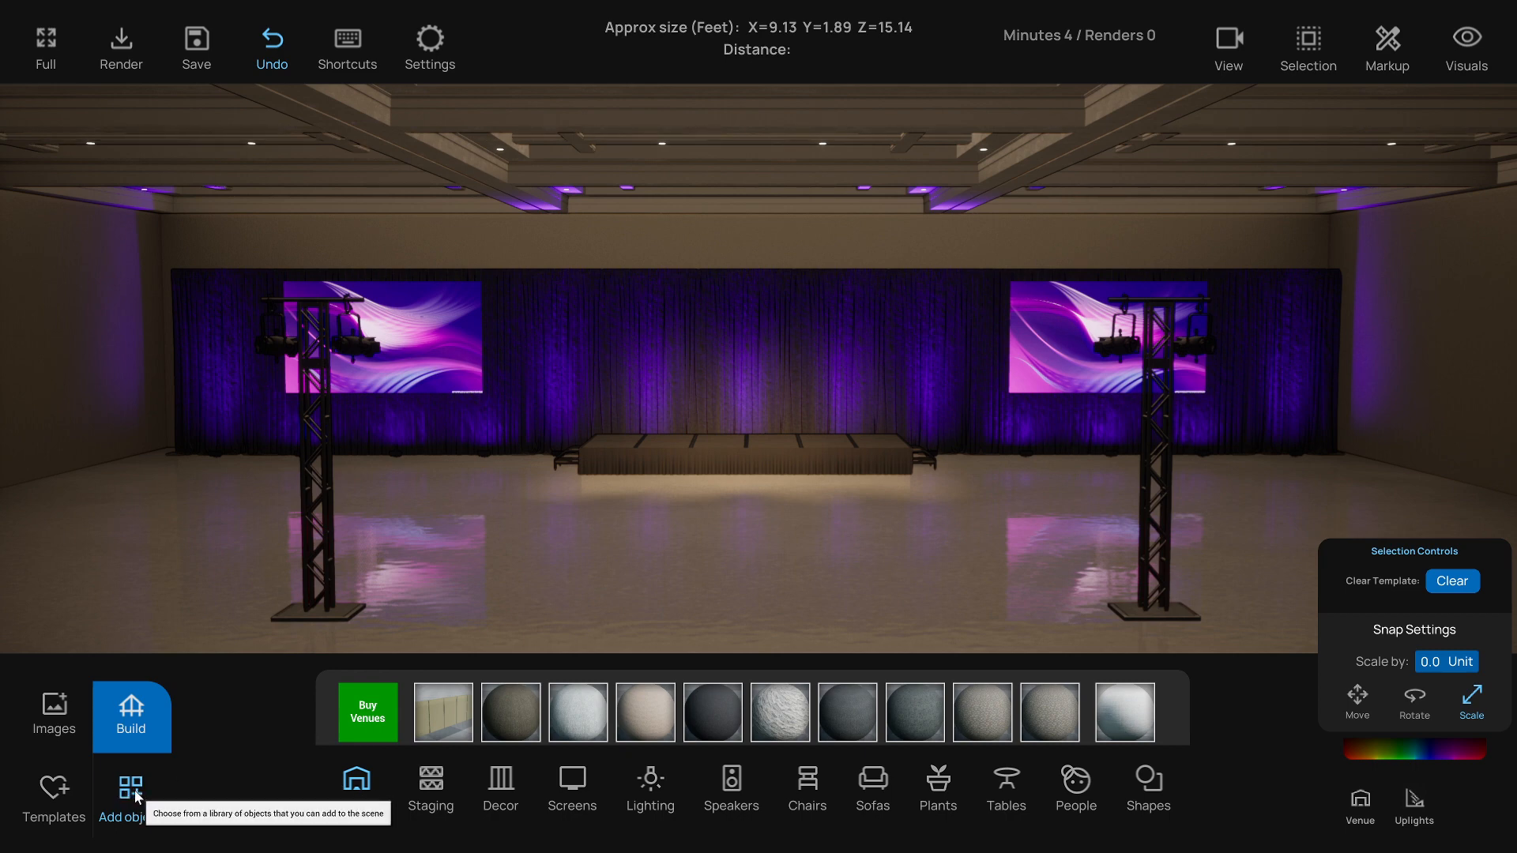
click(649, 788)
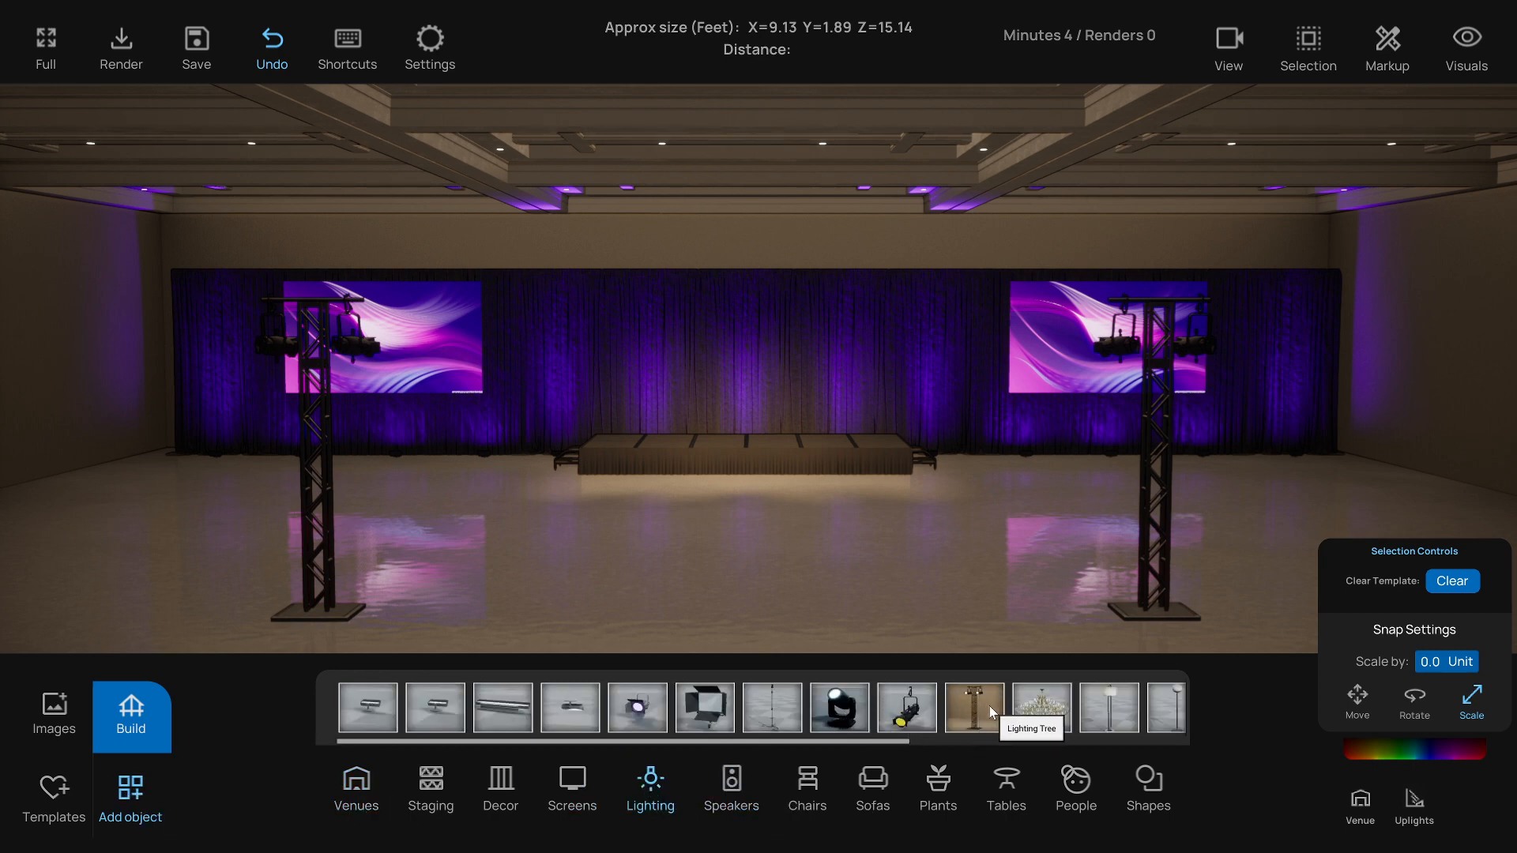
drag(973, 693, 915, 583)
key(s)
key(d)
key(d)
key(s)
key(d)
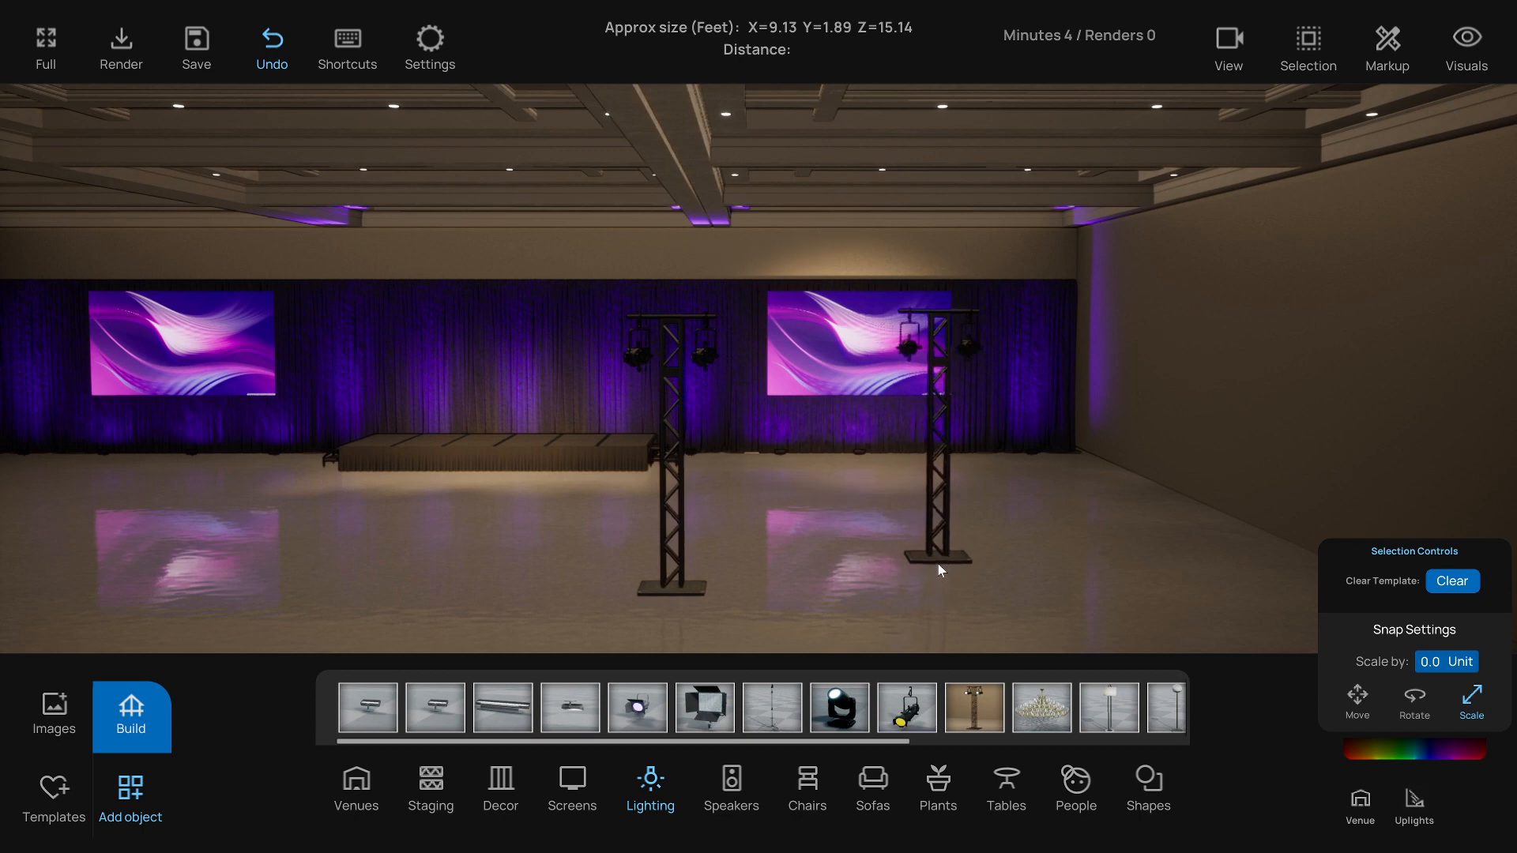
Settle the new lighting tree on the open floor in front of the side screen and select it
right_click(937, 562)
right_drag(938, 562, 902, 573)
key(d)
key(d)
key(s)
click(976, 707)
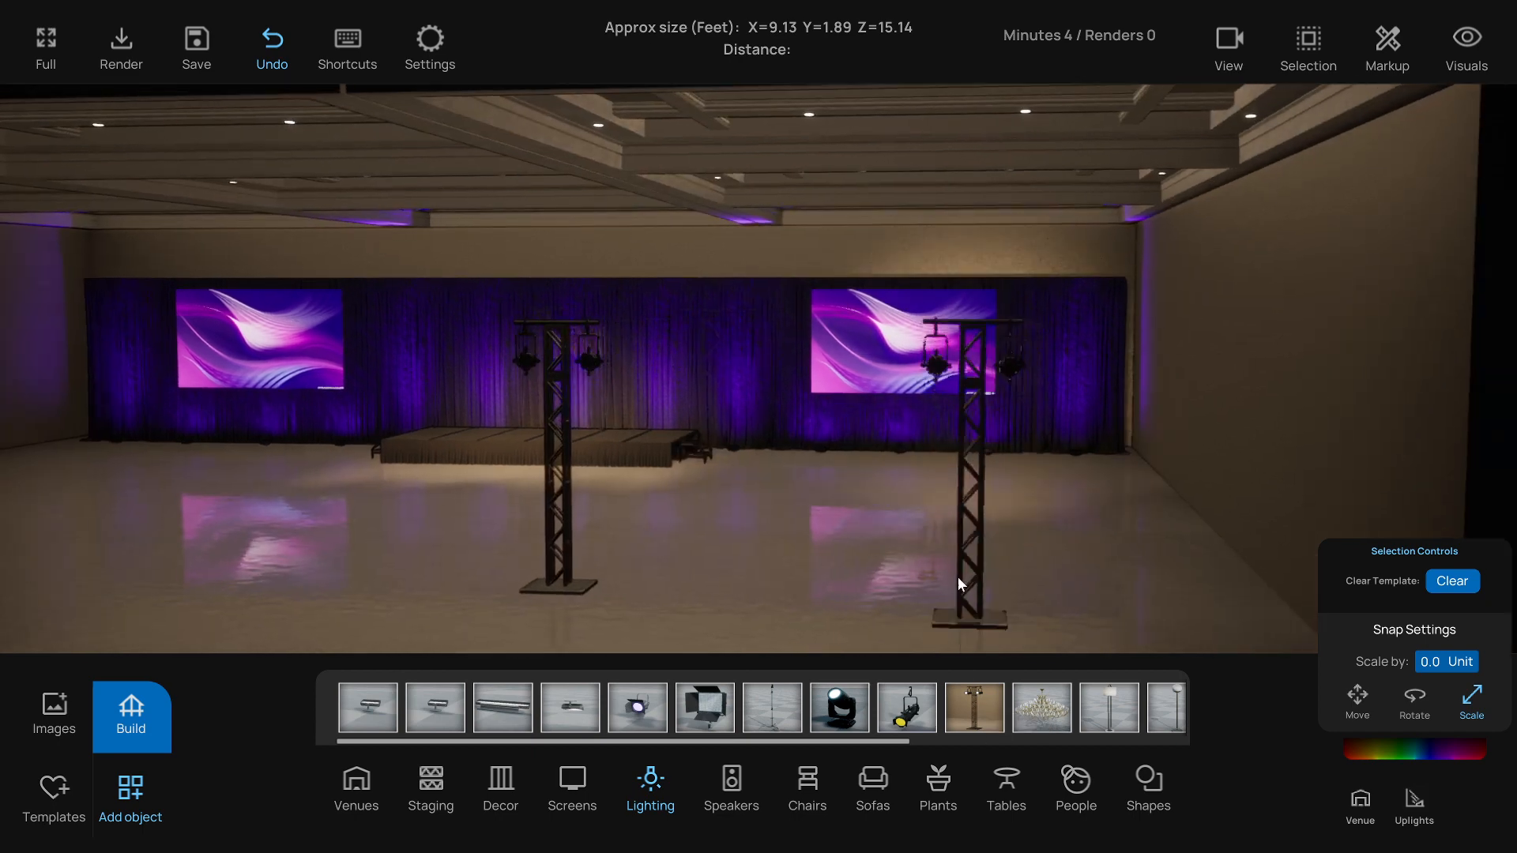
key(d)
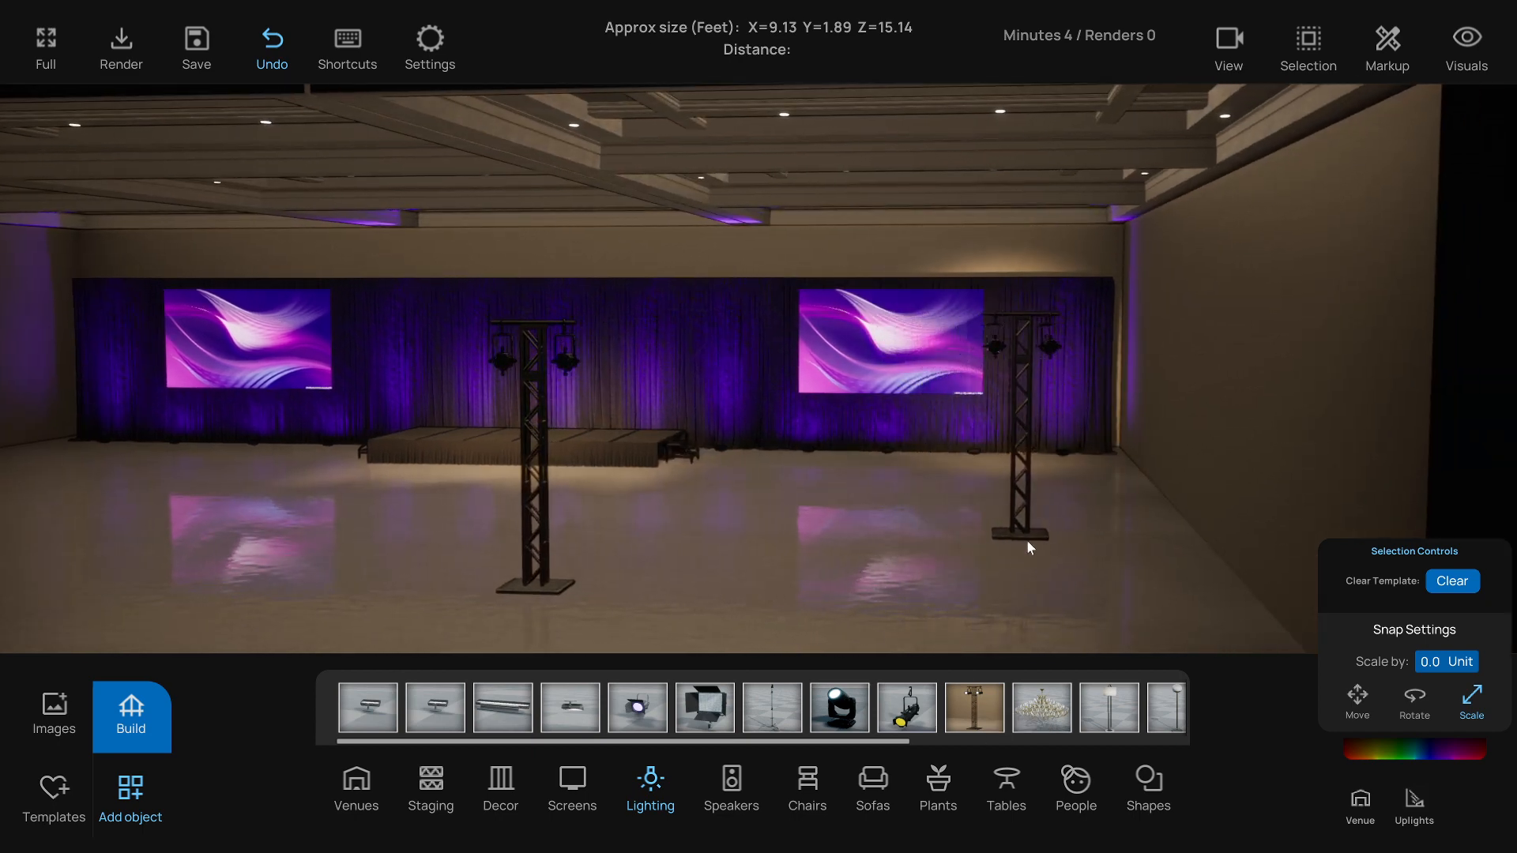
click(1026, 558)
right_drag(1025, 558, 1046, 600)
key(d)
click(959, 583)
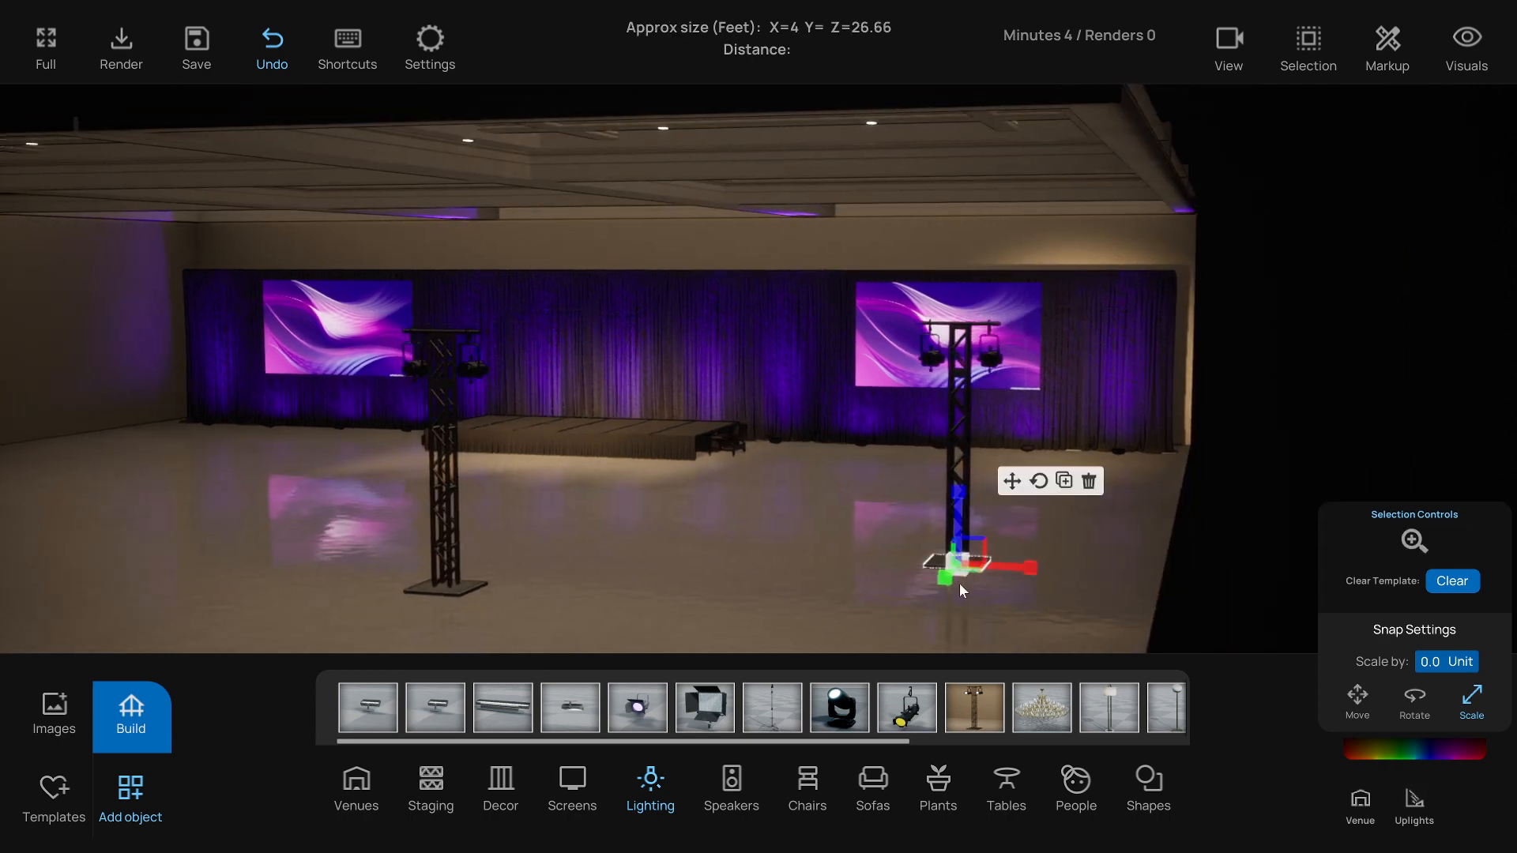
Rotate the new lighting tree about its vertical axis to line up with the template's tree, and deselect it
click(954, 499)
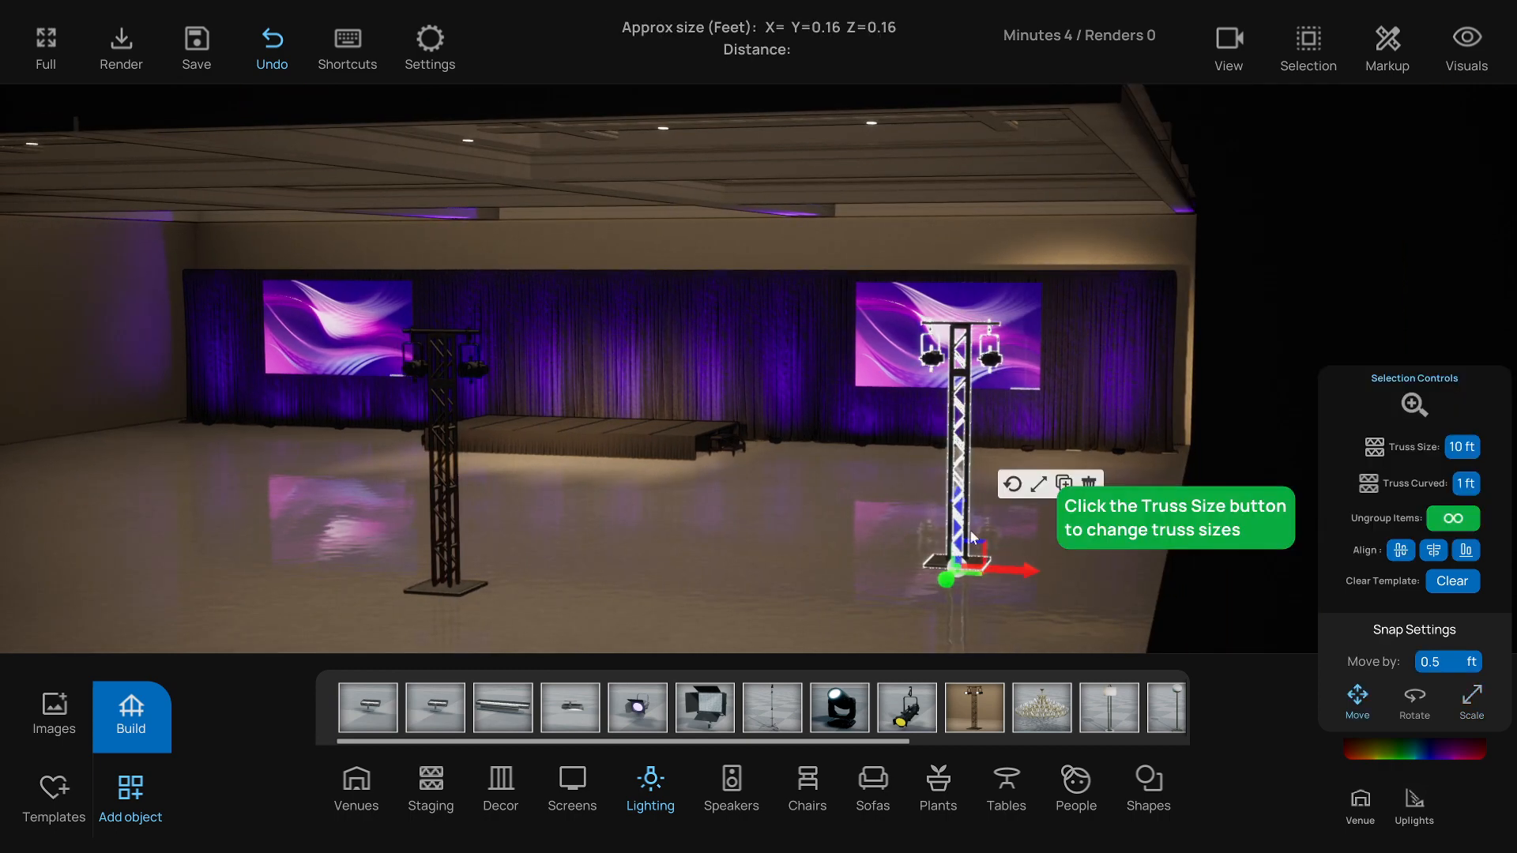
right_drag(969, 531, 981, 574)
click(958, 573)
click(910, 502)
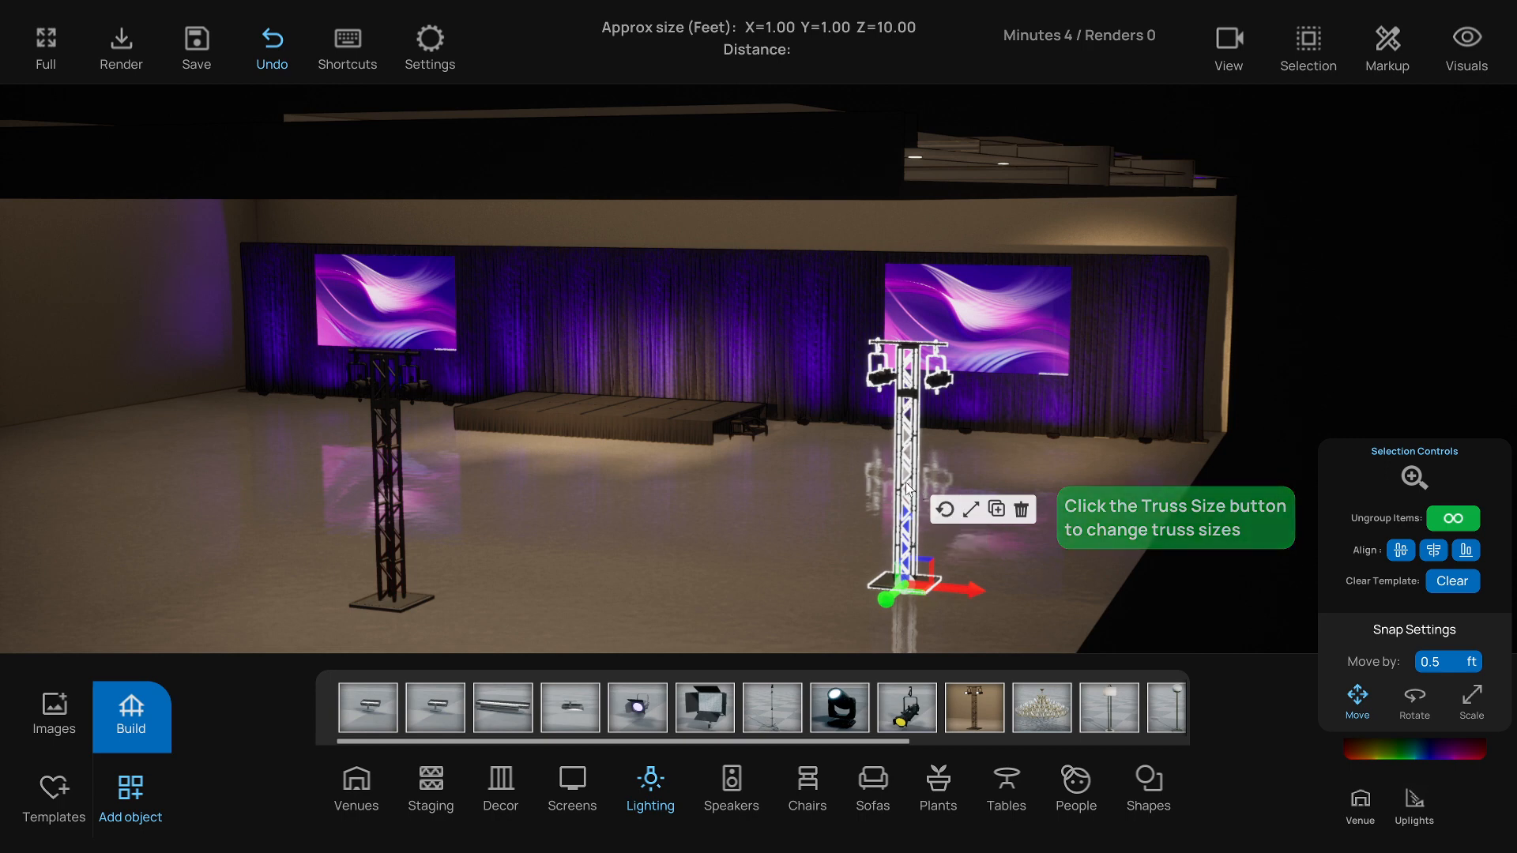
click(929, 564)
click(945, 515)
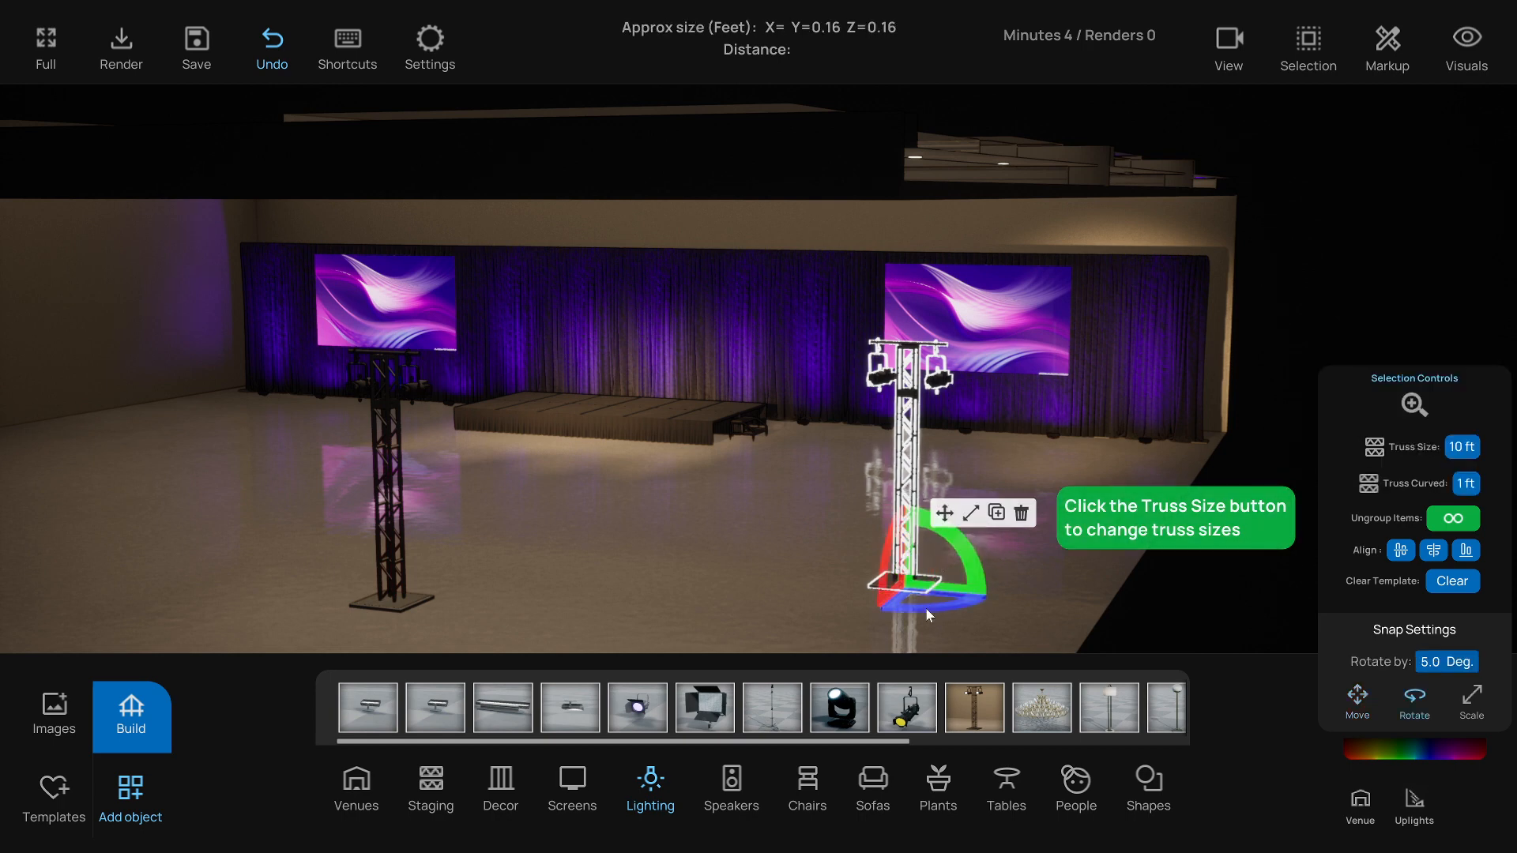
mouse_move(923, 608)
mouse_down()
mouse_move(965, 599)
mouse_move(940, 603)
mouse_move(952, 617)
mouse_up()
click(945, 513)
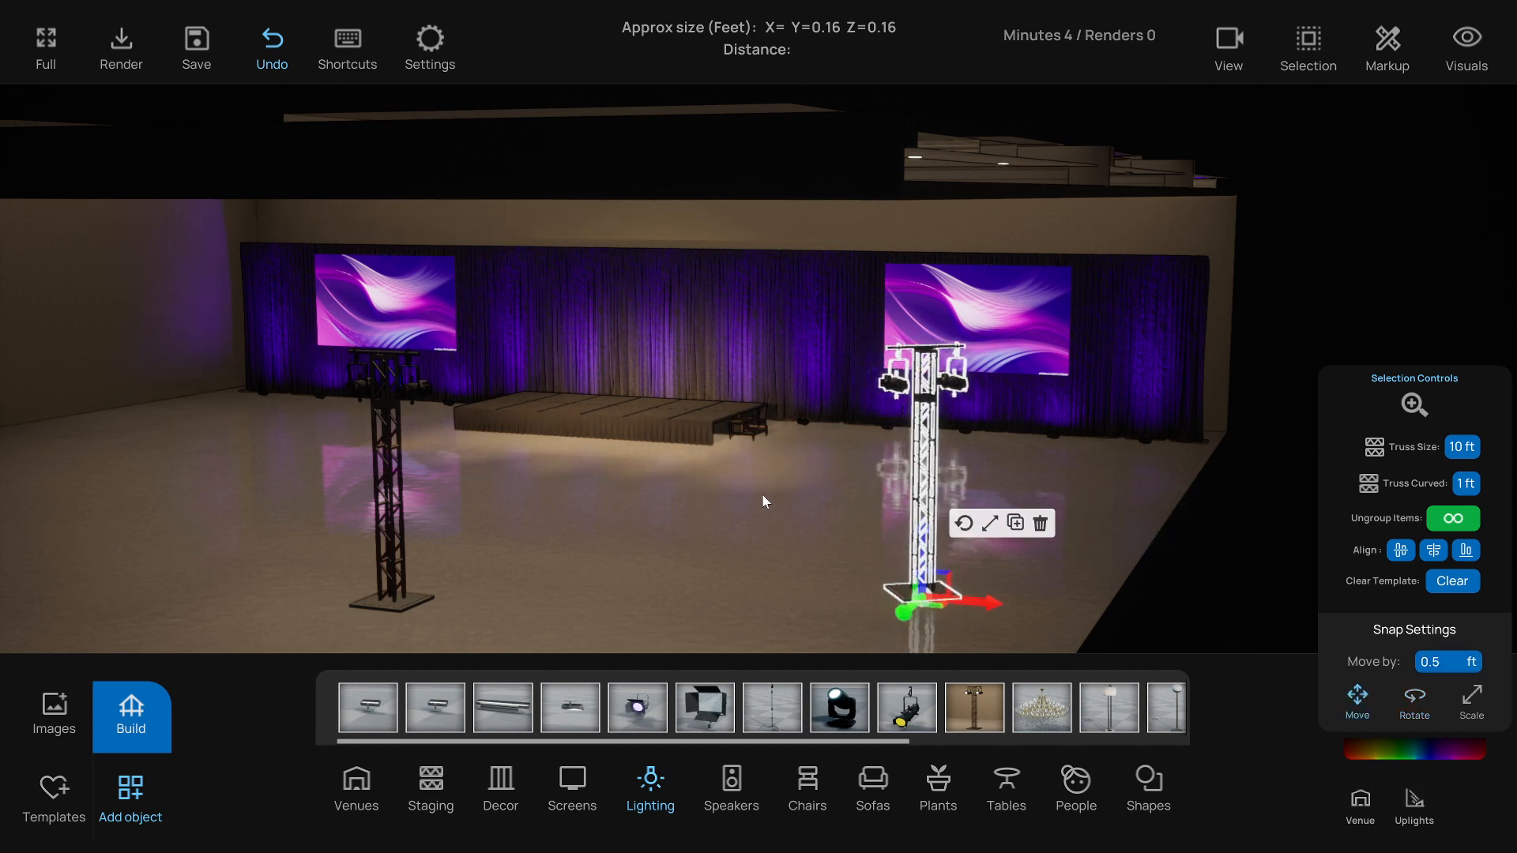
middle_drag(763, 496, 731, 498)
click(1164, 505)
middle_drag(818, 555, 736, 552)
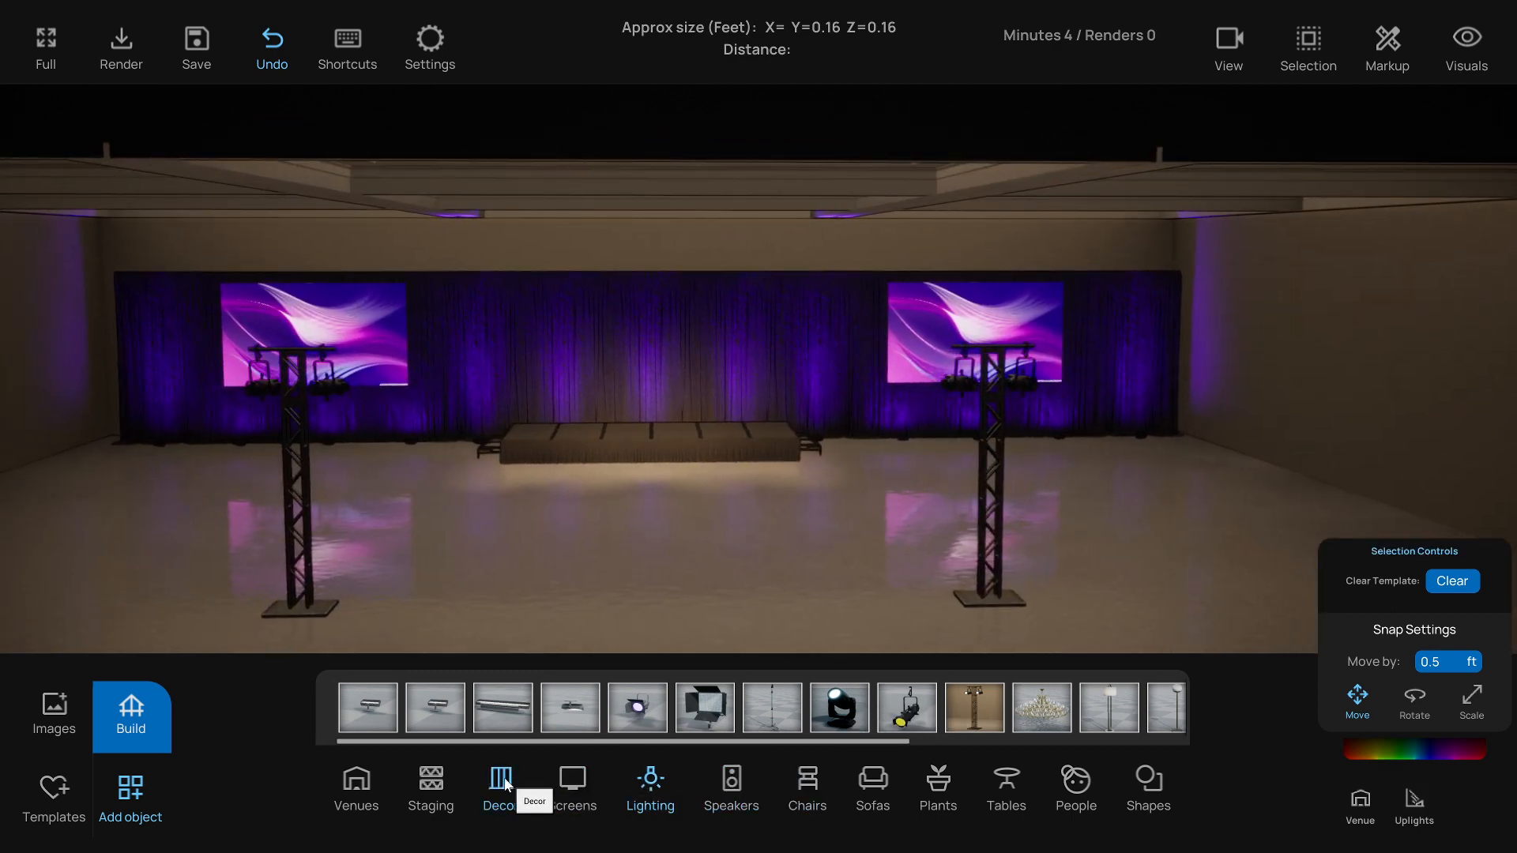
Add a projector stand from the Screens object library and move it sideways to the outer side of the new lighting tree
click(572, 783)
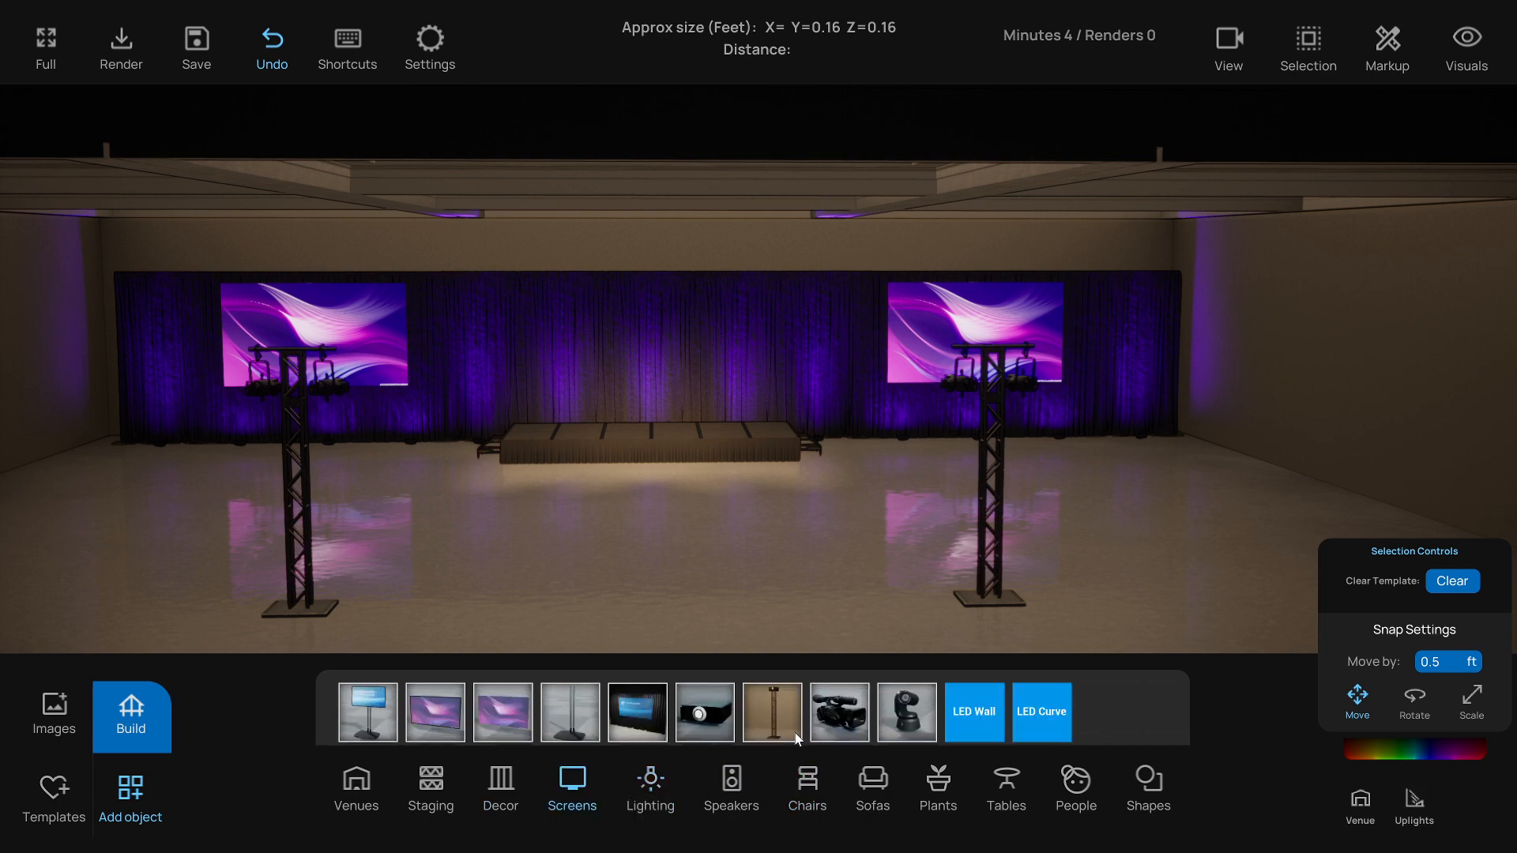
drag(771, 714, 755, 624)
click(755, 625)
middle_drag(852, 628, 831, 628)
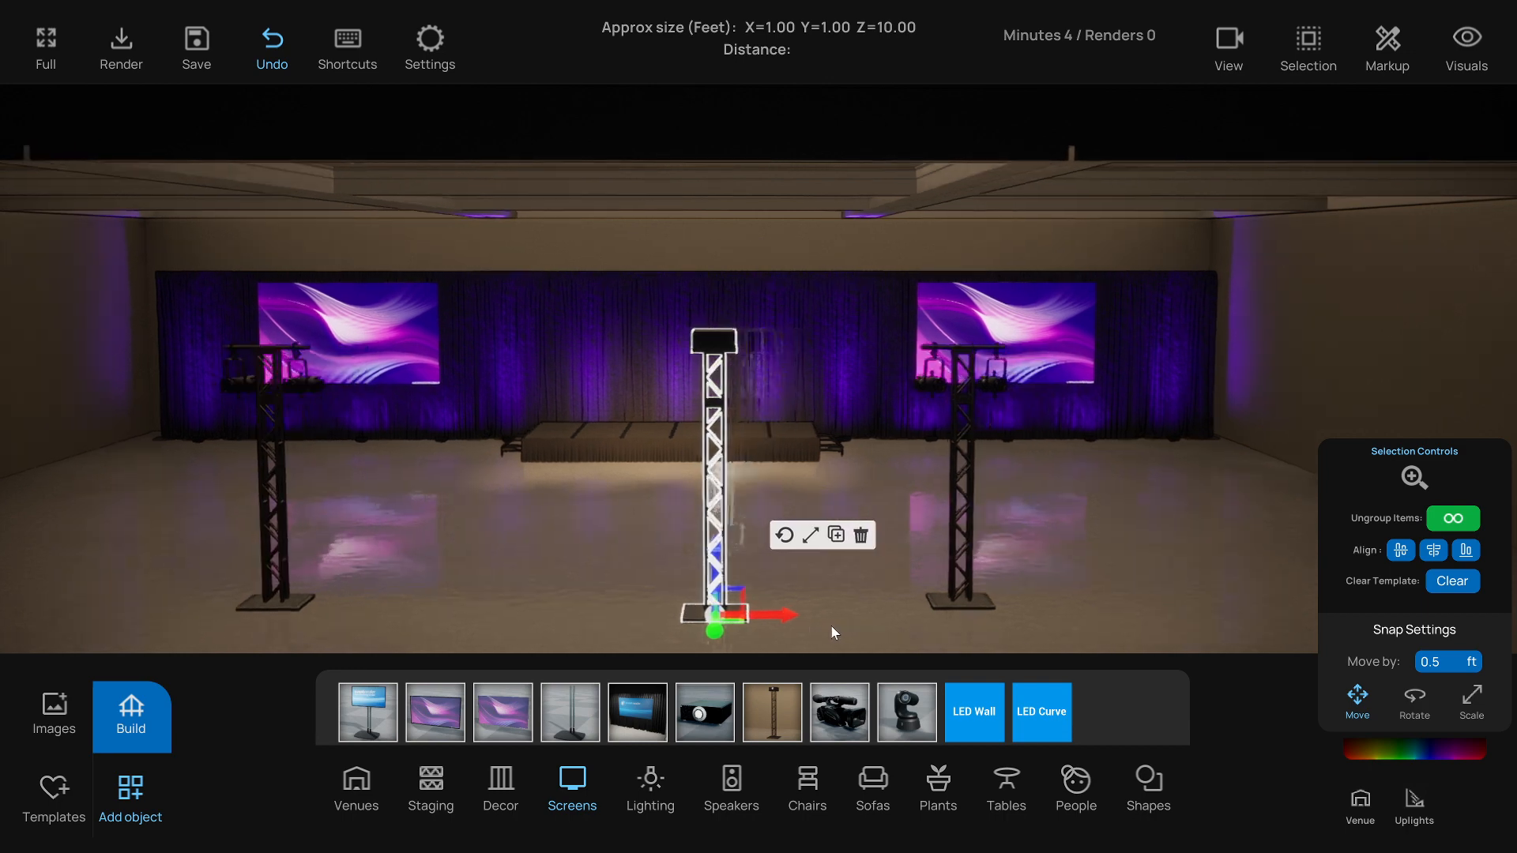
drag(760, 619, 964, 622)
middle_drag(964, 622, 892, 616)
scroll(948, 605, up, 1)
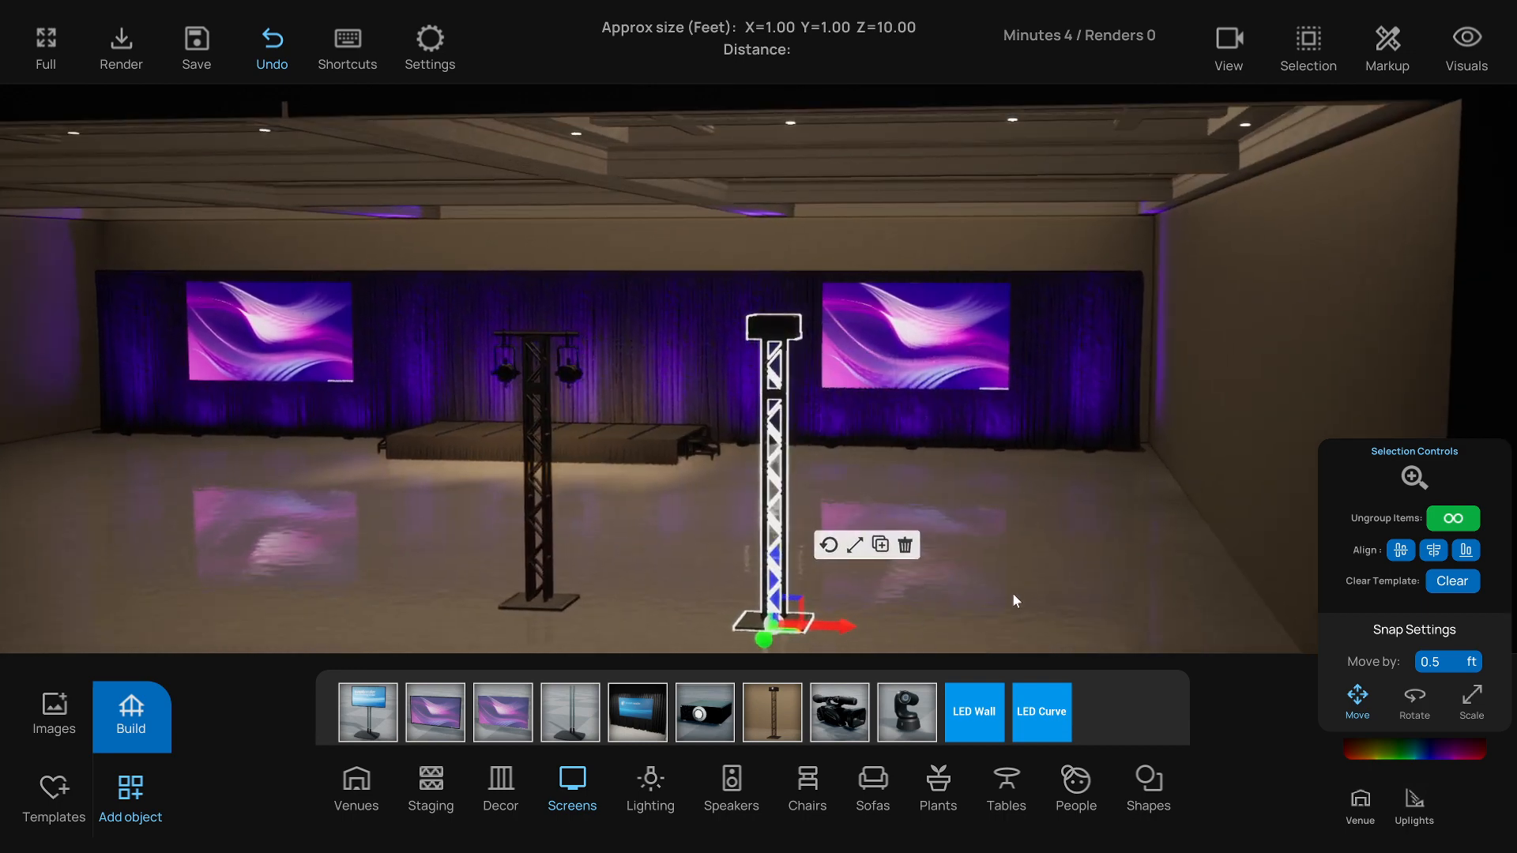
key(q)
middle_drag(787, 457, 776, 423)
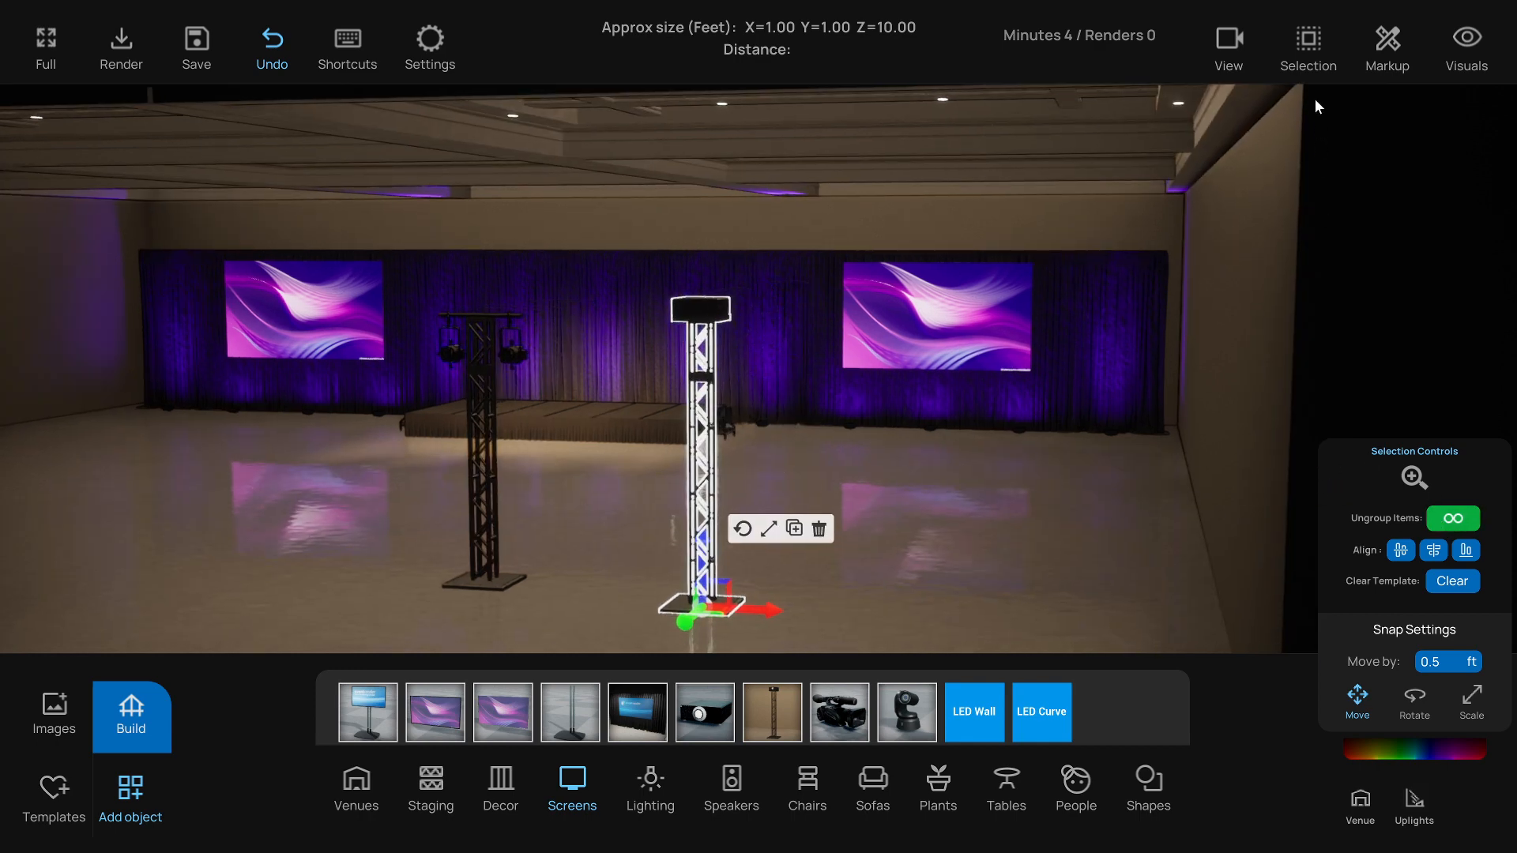
Turn off Group lock and delete the short upper truss section of the projector stand
click(1309, 43)
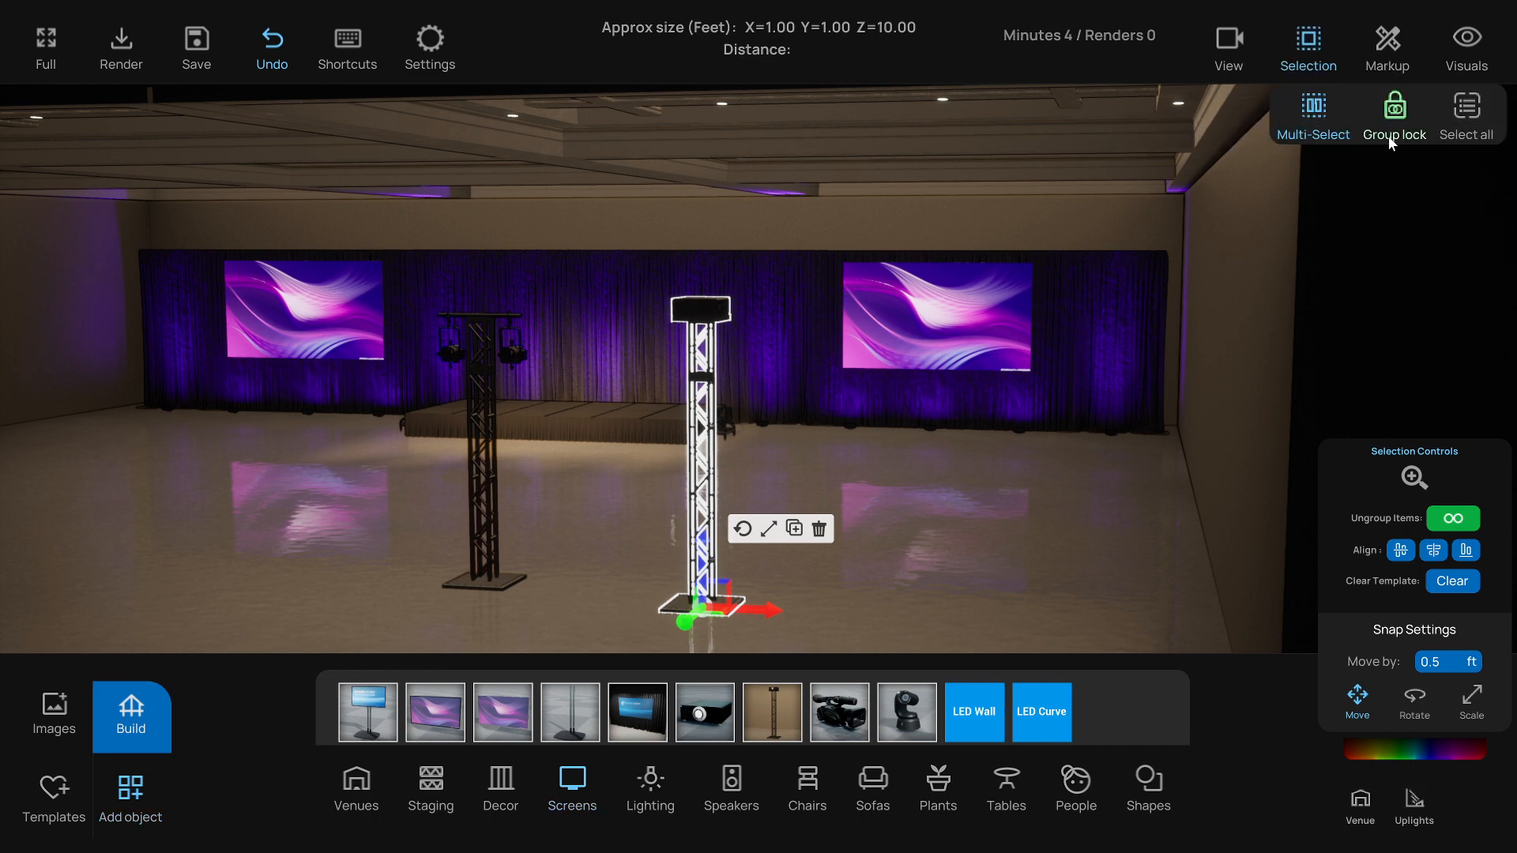
click(1393, 109)
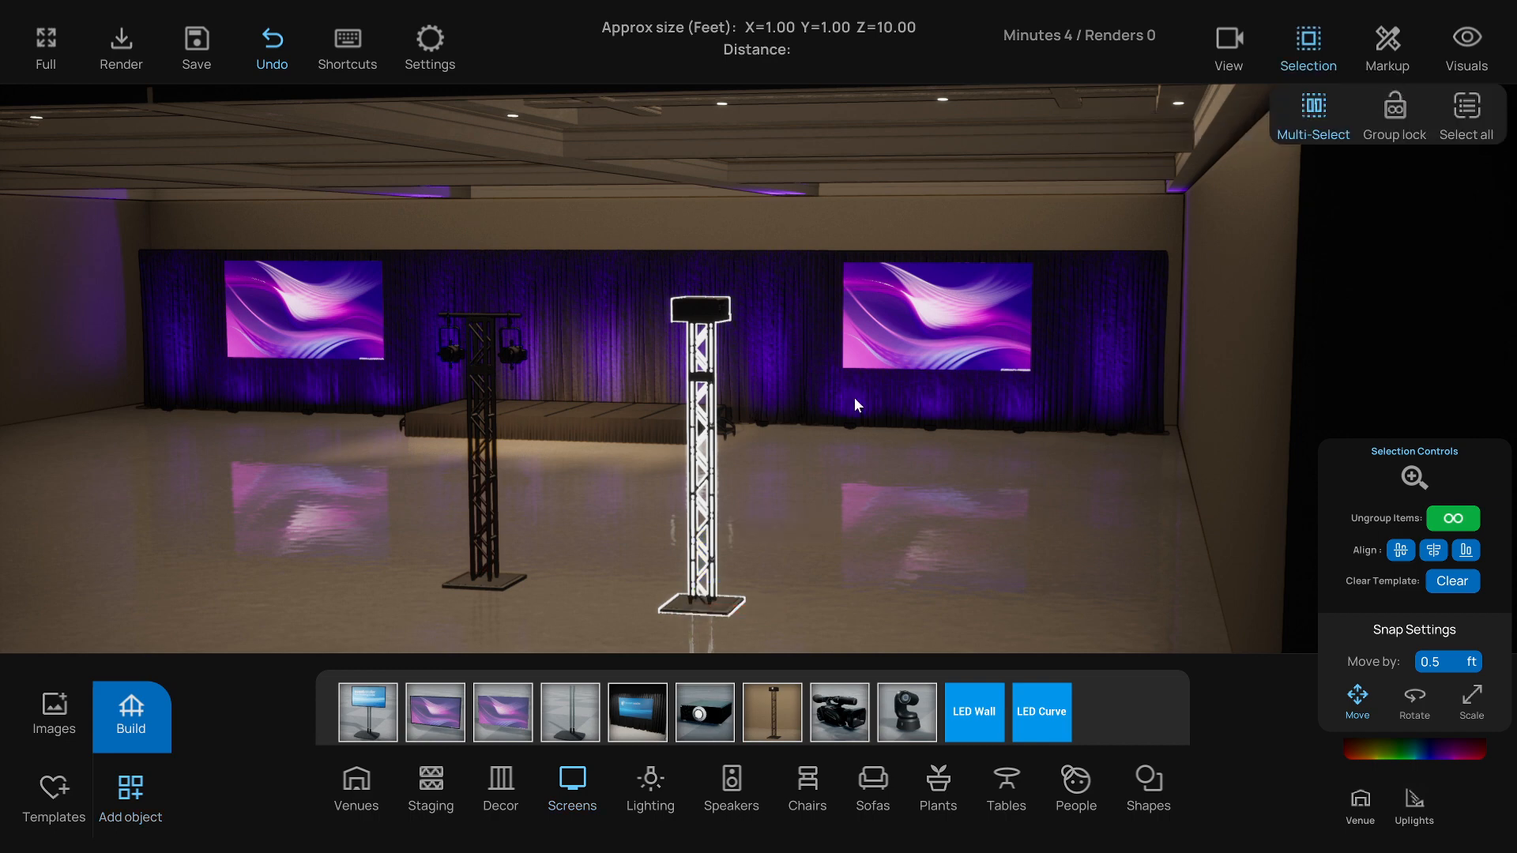
mouse_move(855, 398)
right_down()
mouse_move(866, 408)
mouse_move(852, 404)
right_up()
click(700, 311)
click(700, 352)
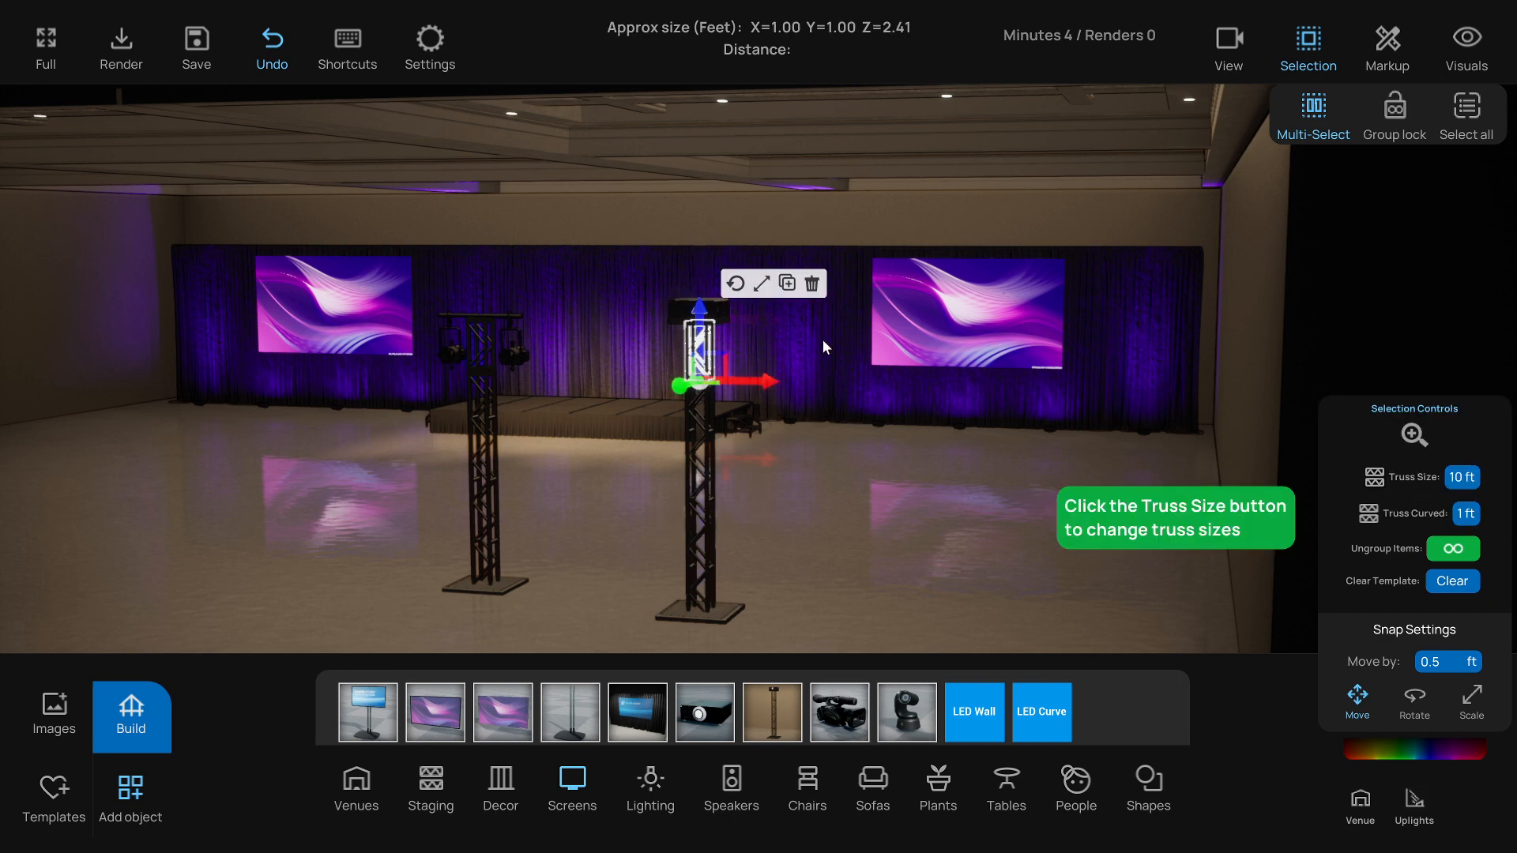
click(813, 284)
Lower the floating projector onto the top of the remaining truss and turn Group lock back on
double_click(696, 305)
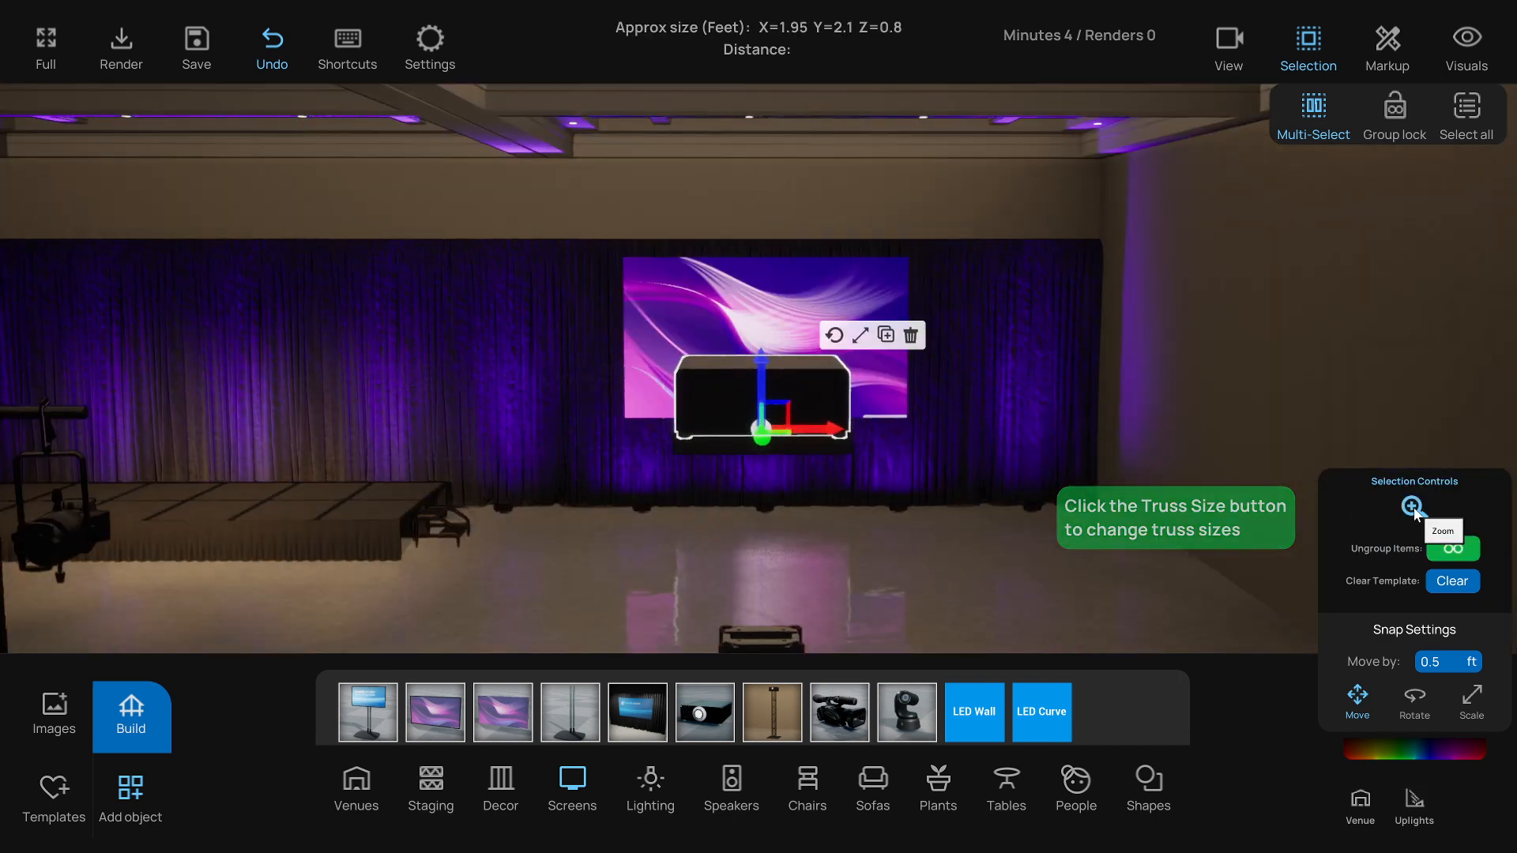
right_drag(763, 455, 780, 447)
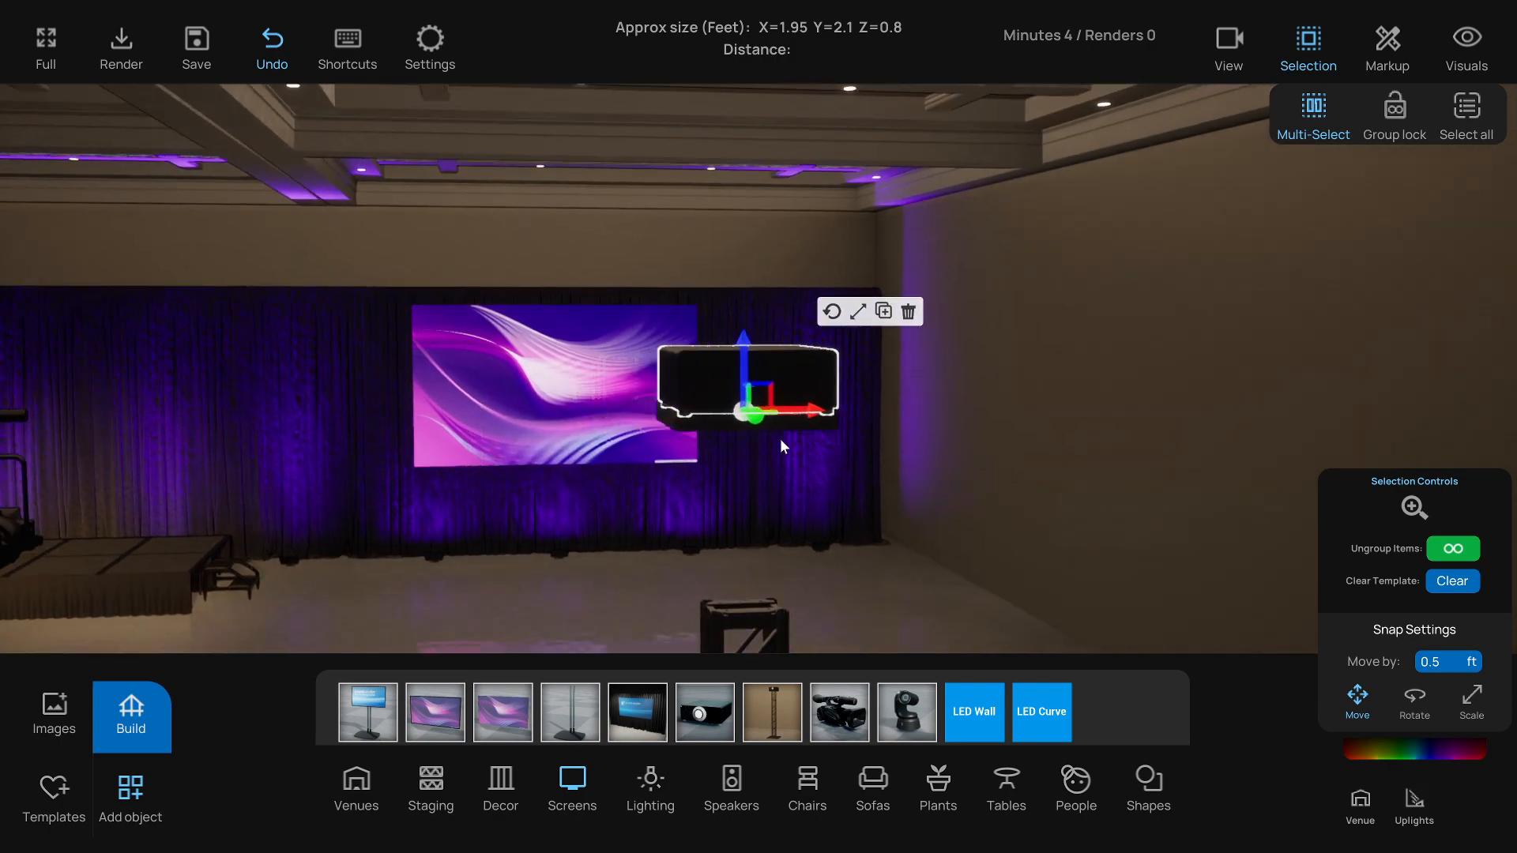
click(715, 420)
scroll(743, 399, down, 1)
drag(745, 377, 757, 517)
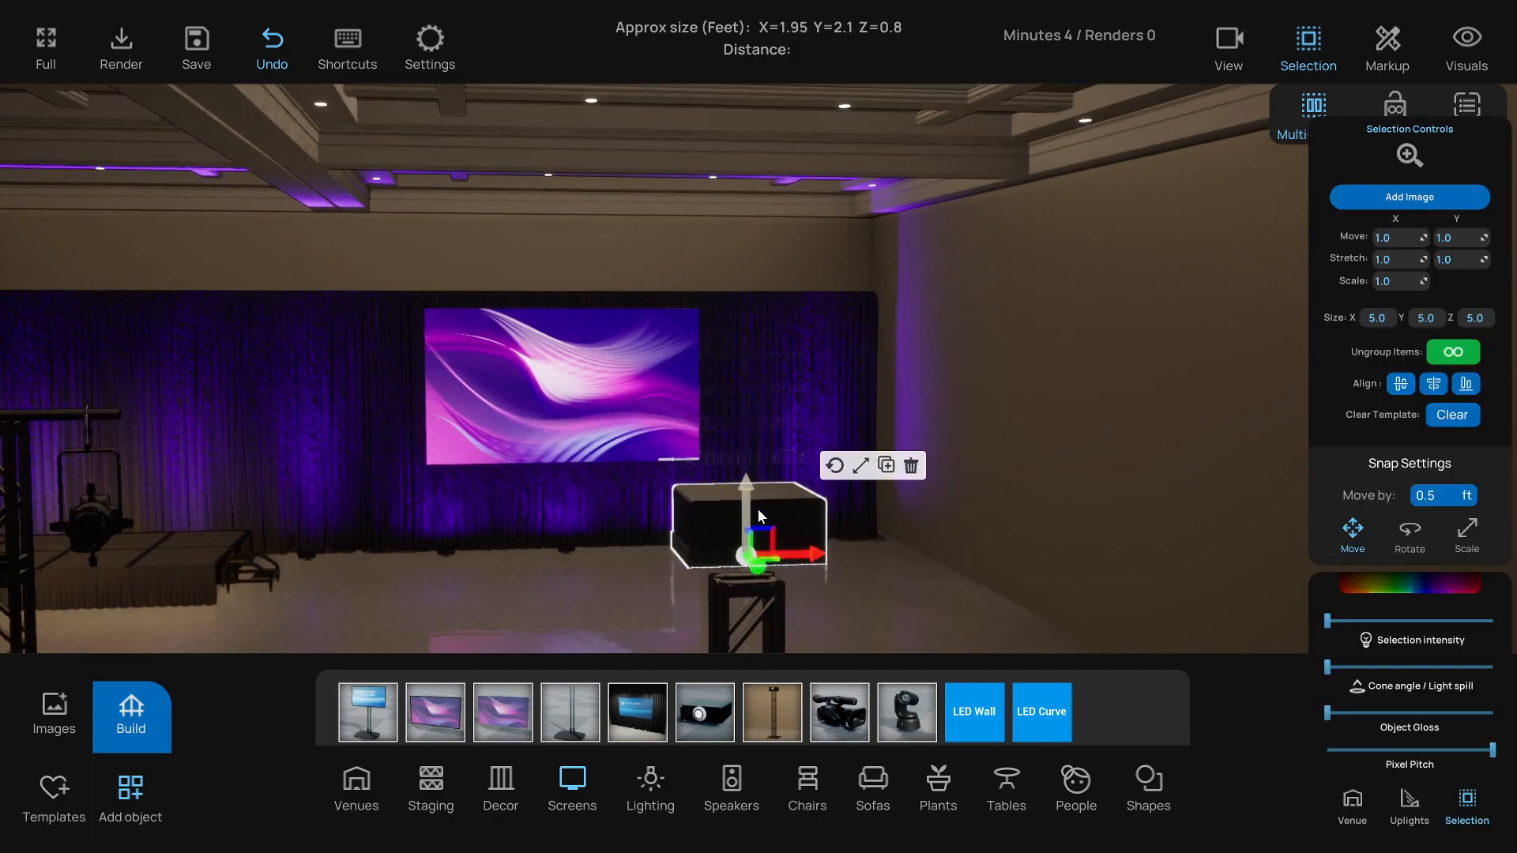
right_drag(759, 515, 714, 517)
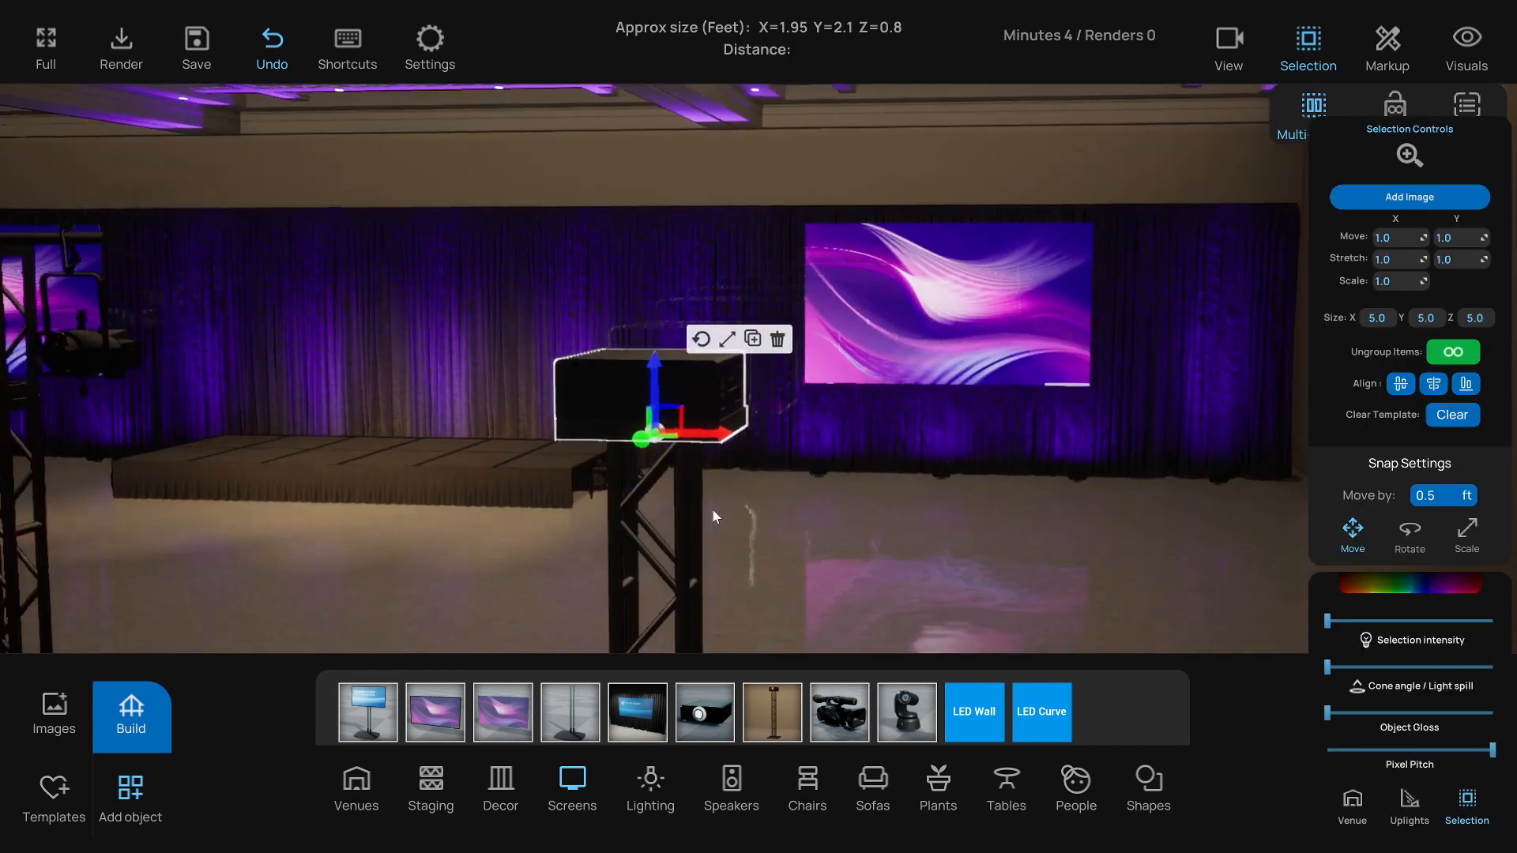
scroll(751, 548, down, 5)
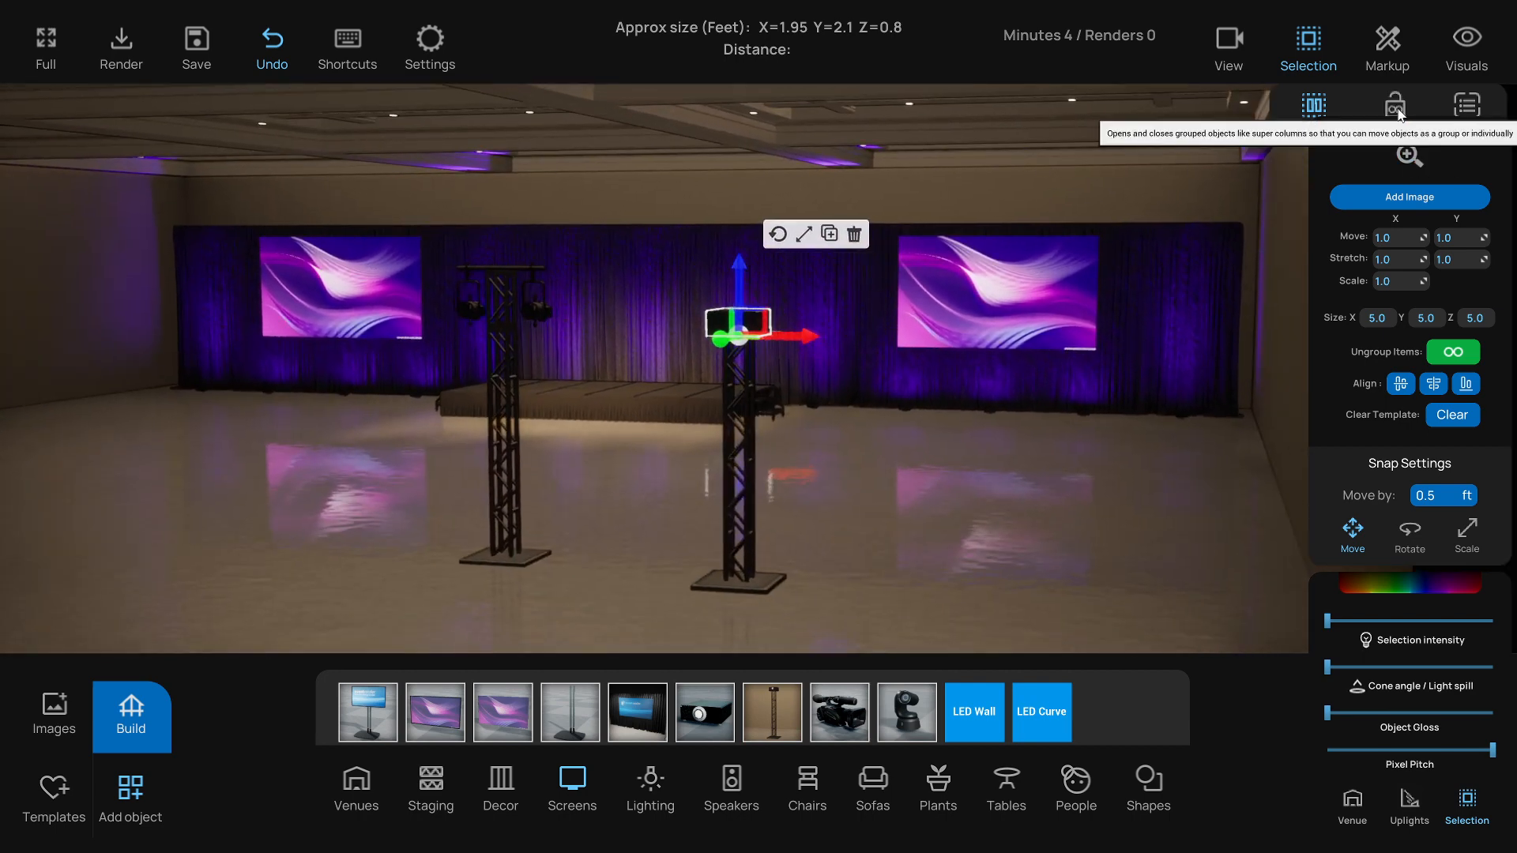
click(1397, 115)
click(1397, 117)
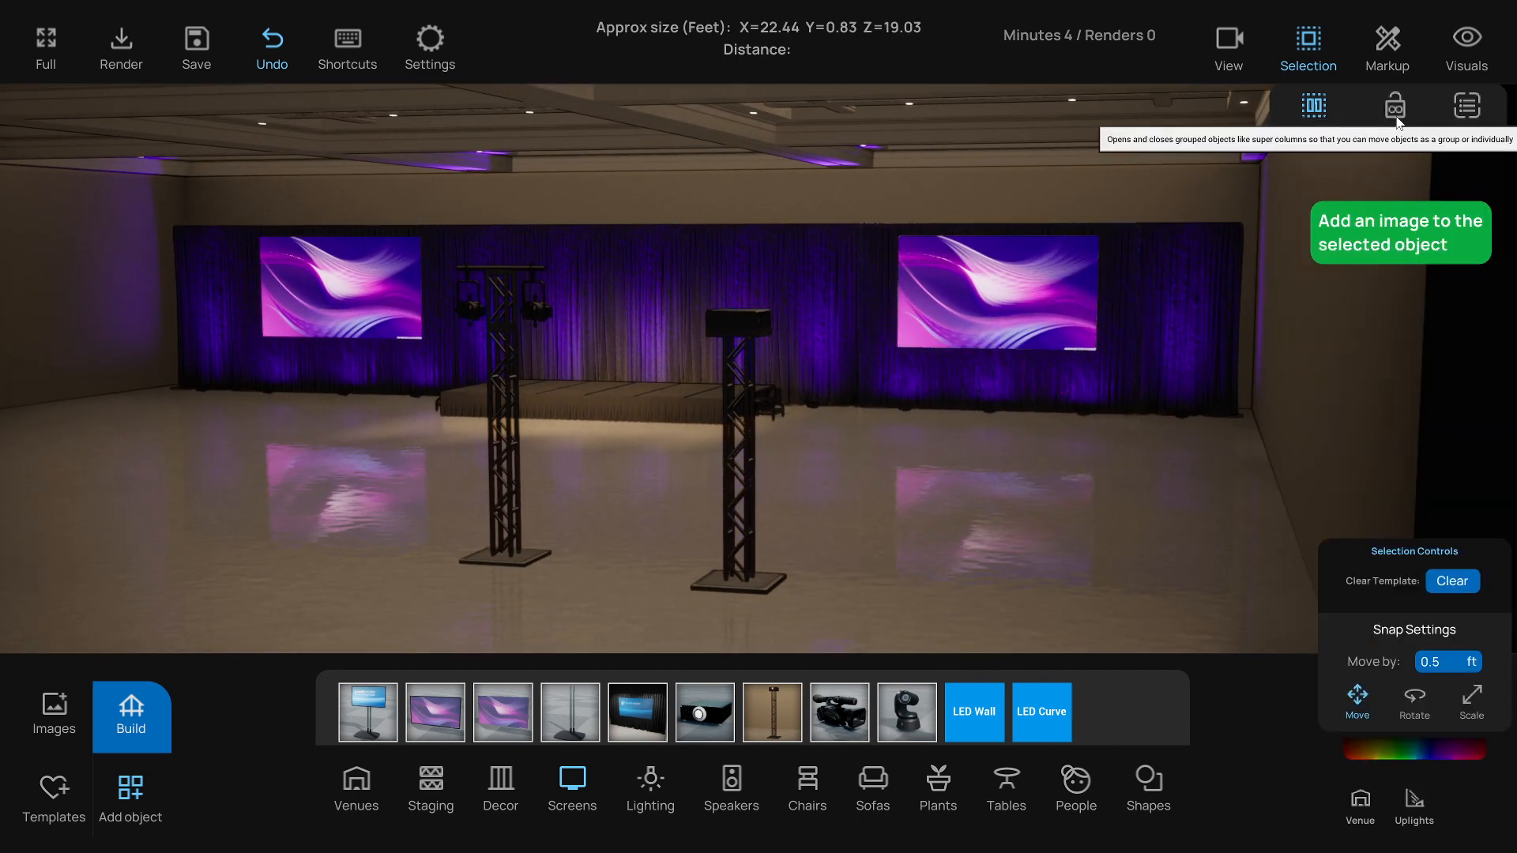
click(1397, 119)
Duplicate the grouped projector stand and move the copy across the room, outside the opposite lighting tree
click(746, 431)
mouse_move(785, 566)
right_down()
mouse_move(824, 574)
mouse_move(783, 544)
right_up()
click(850, 489)
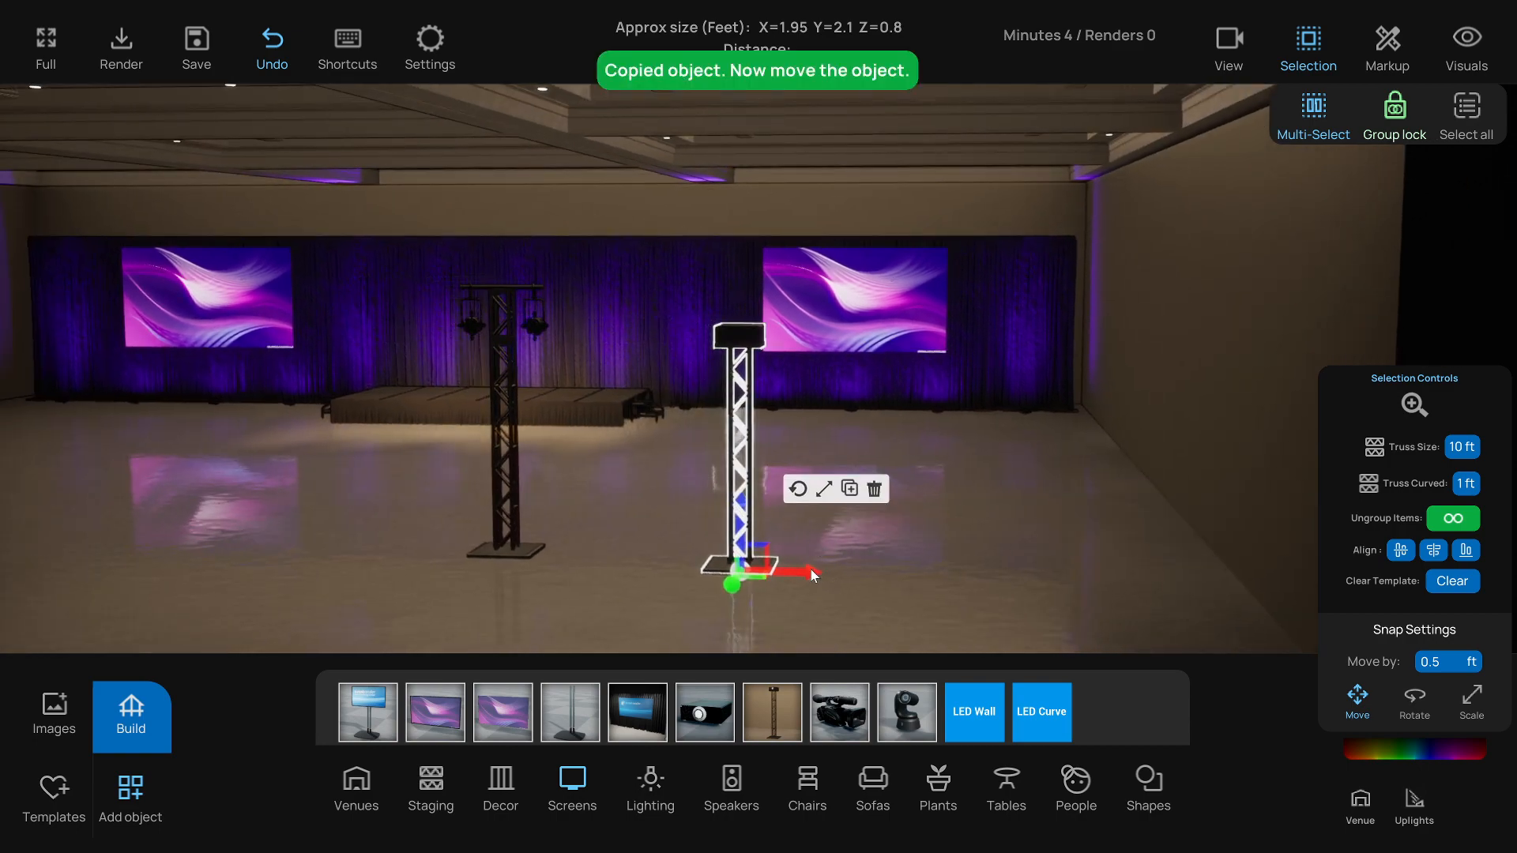
drag(810, 570, 289, 560)
right_drag(353, 560, 442, 583)
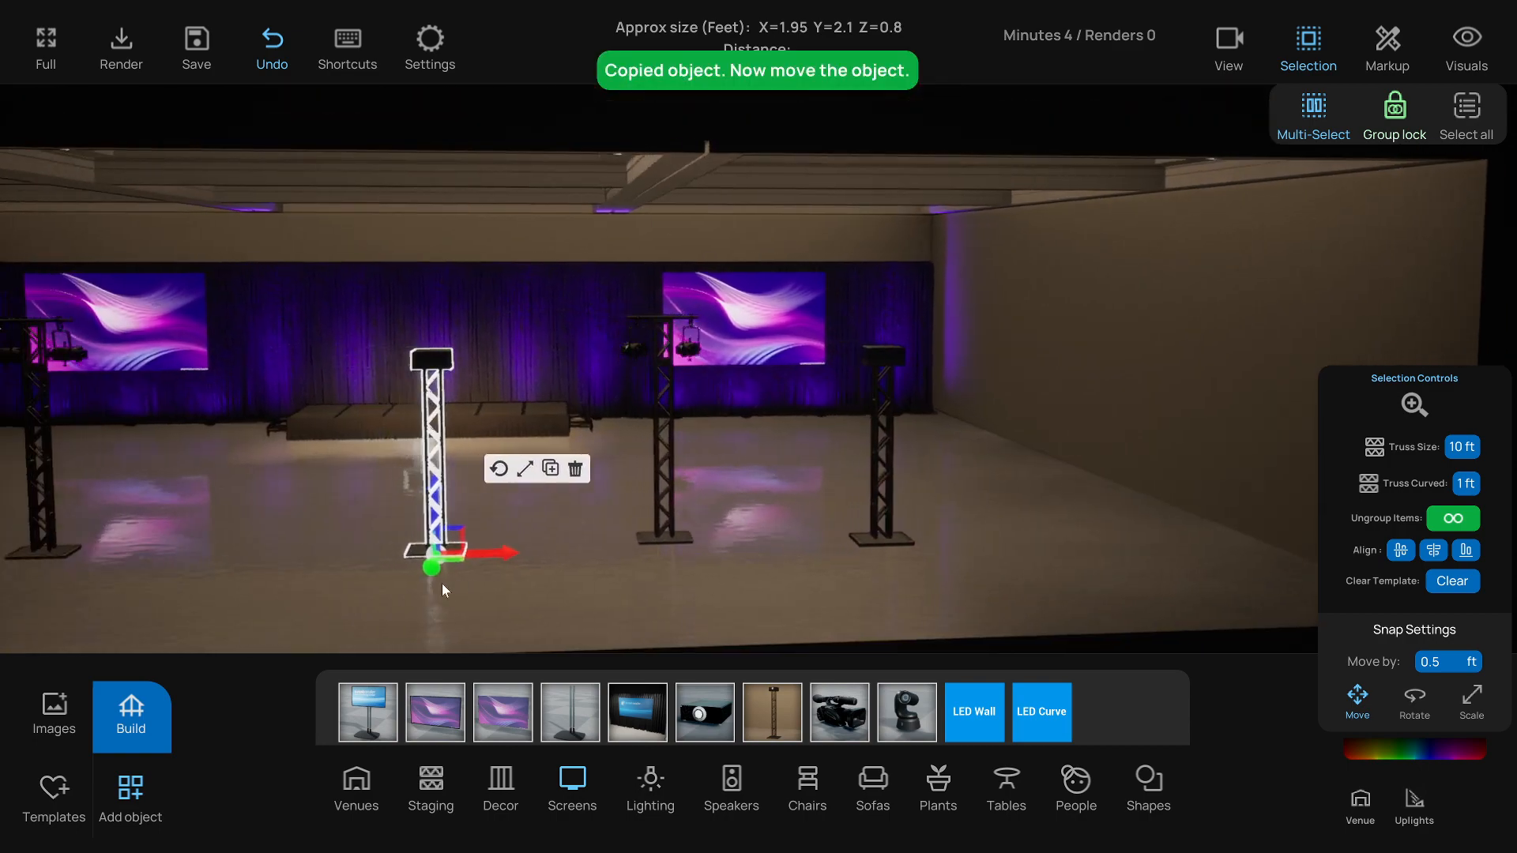
drag(588, 548, 35, 568)
click(580, 560)
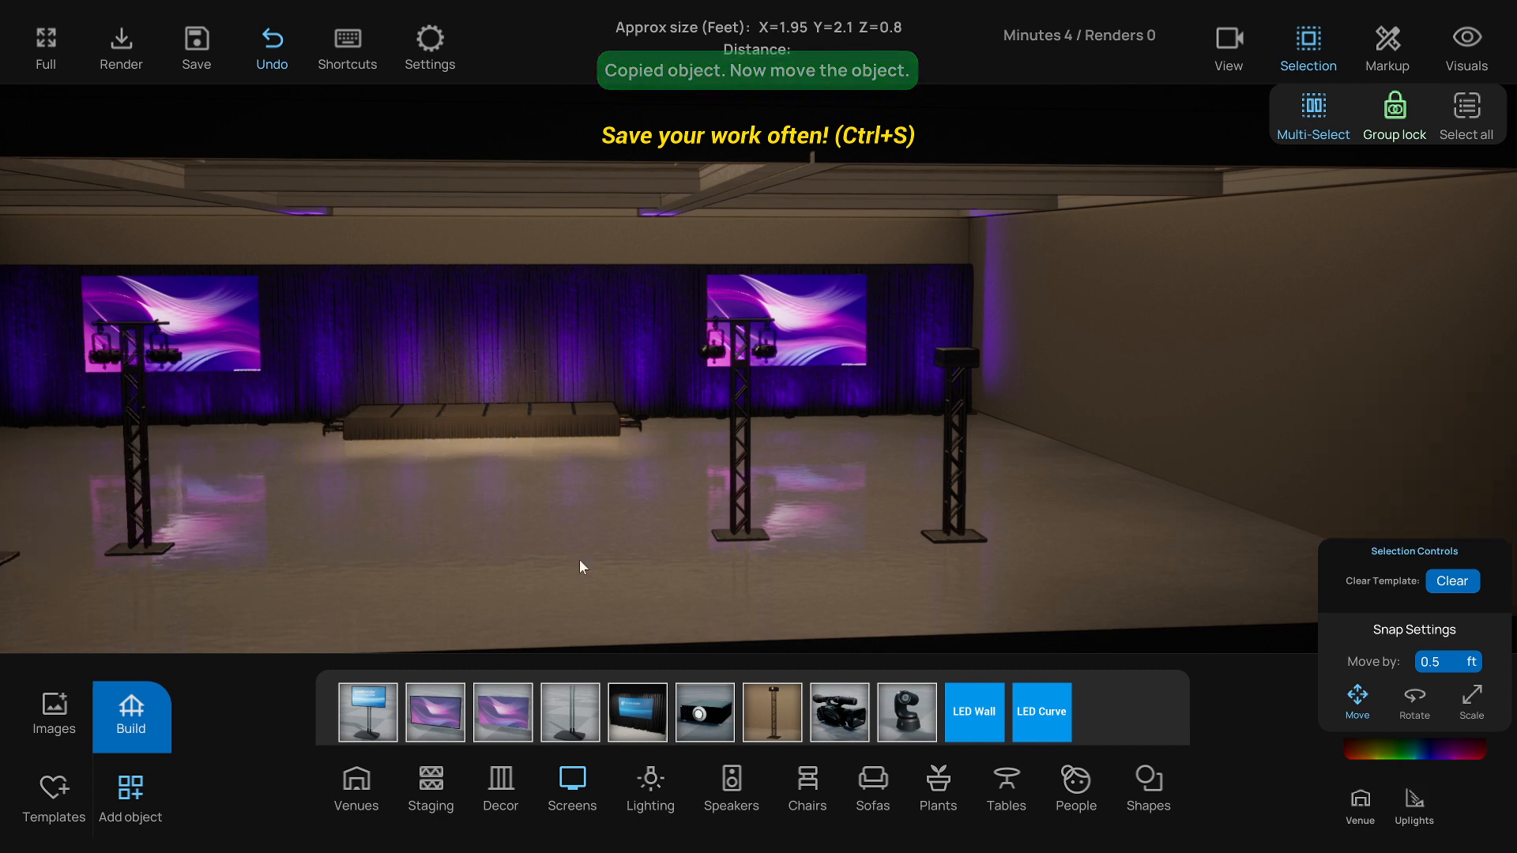
Select both lighting trees together, move them farther from the stage, and deselect them
right_drag(580, 559, 789, 298)
key(w)
click(789, 298)
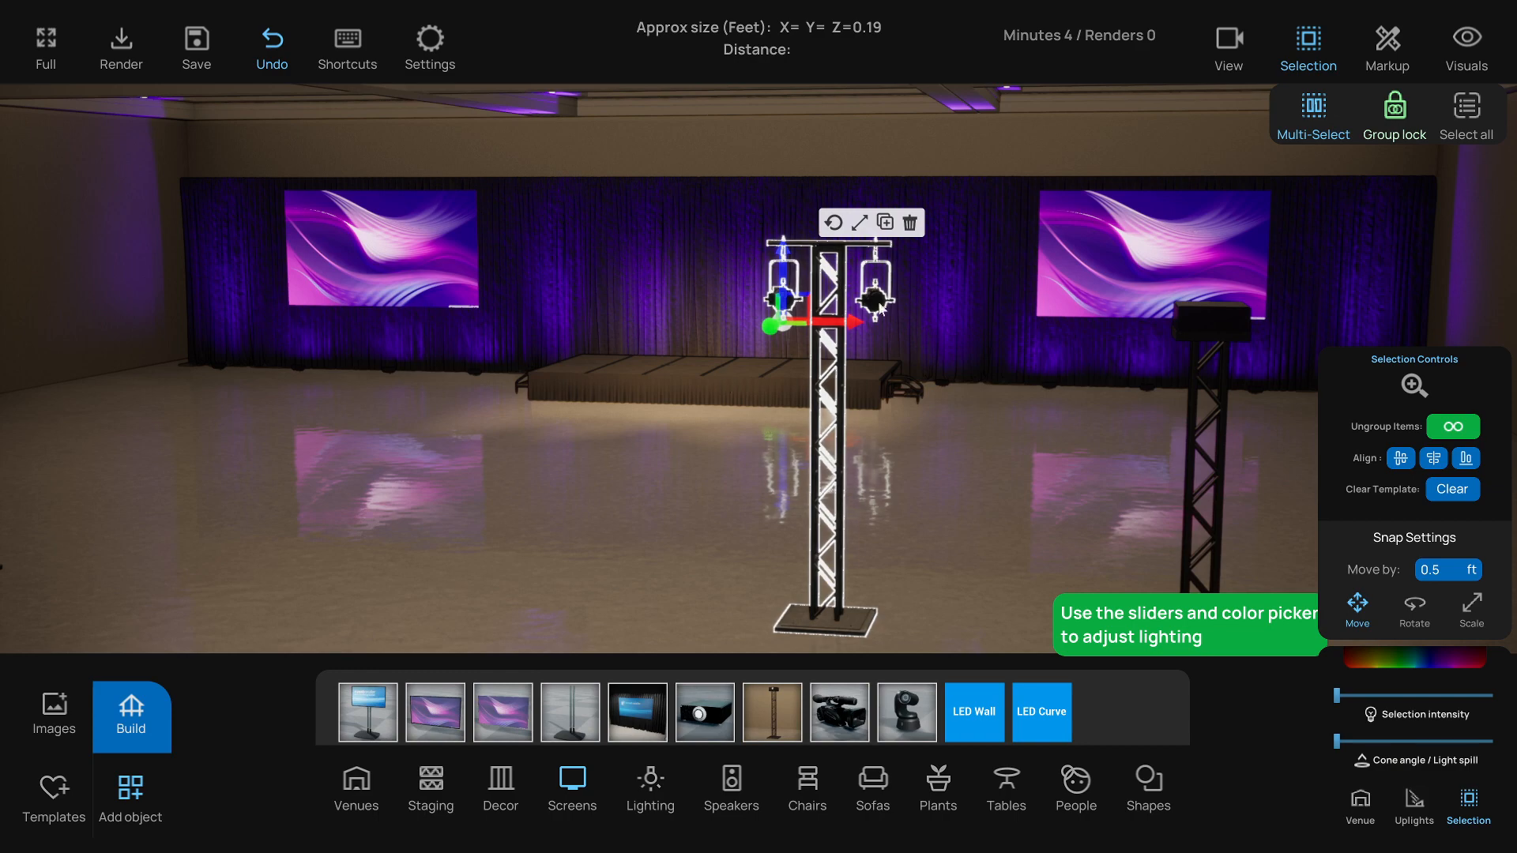
right_drag(881, 307, 671, 419)
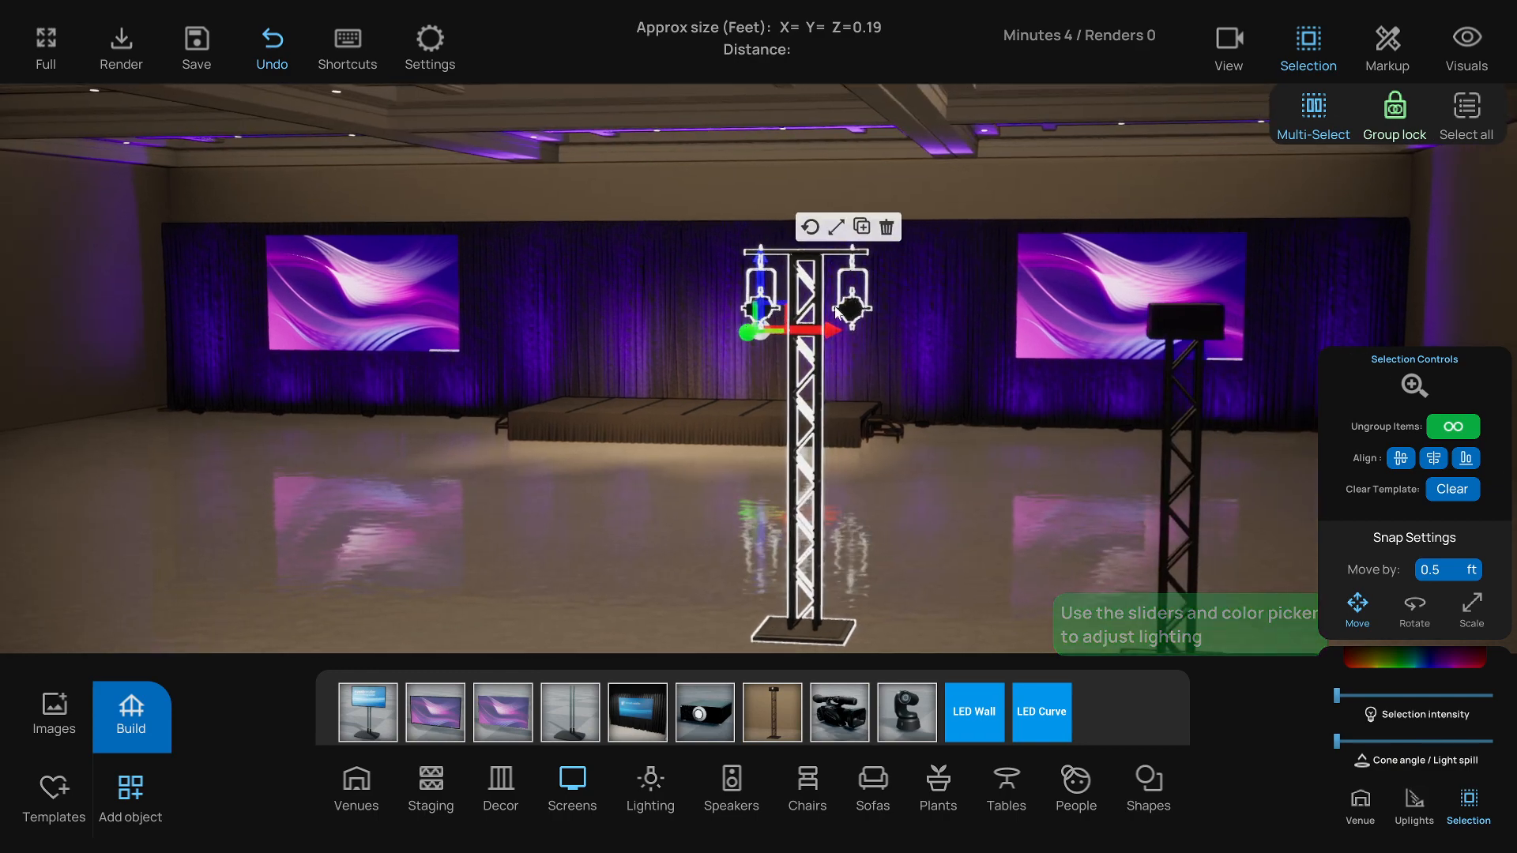
right_drag(697, 408, 360, 456)
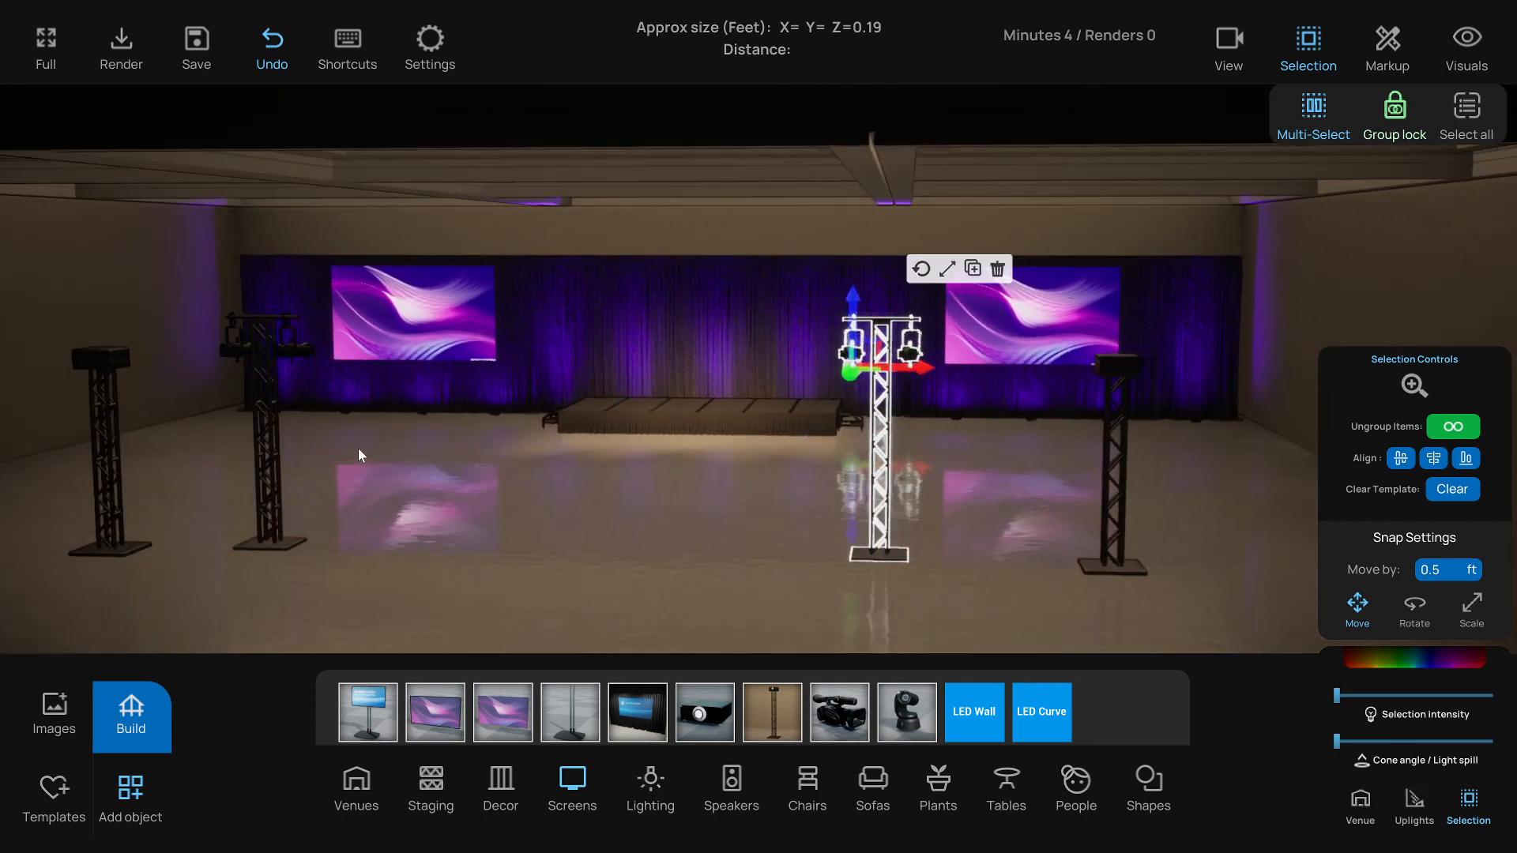
click(266, 447)
drag(229, 596, 189, 640)
click(605, 562)
Add the seated panel group from the People object library onto the stage and deselect it
key(s)
key(a)
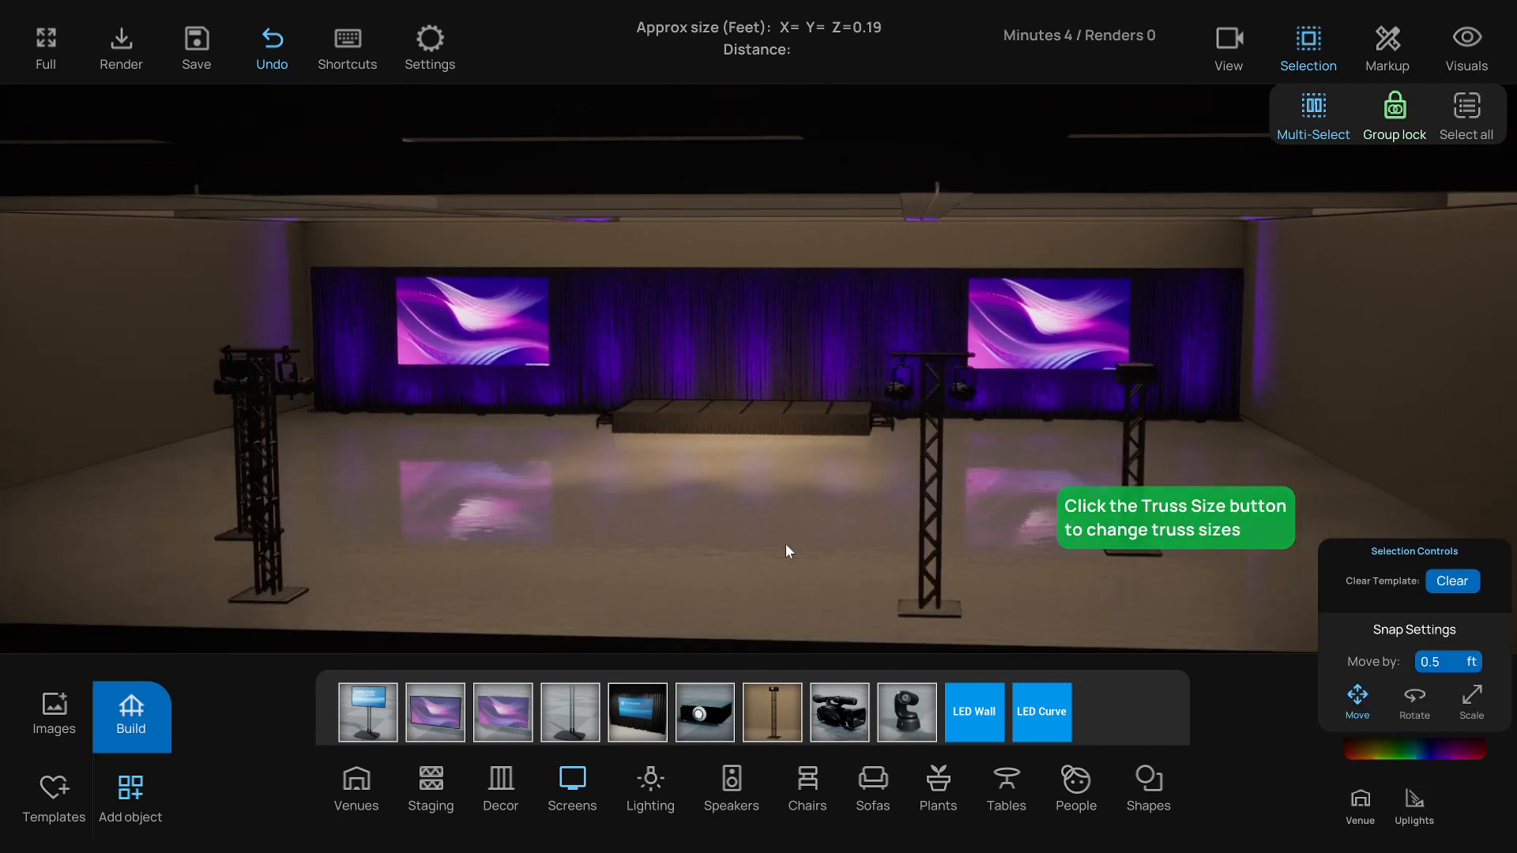
key(w)
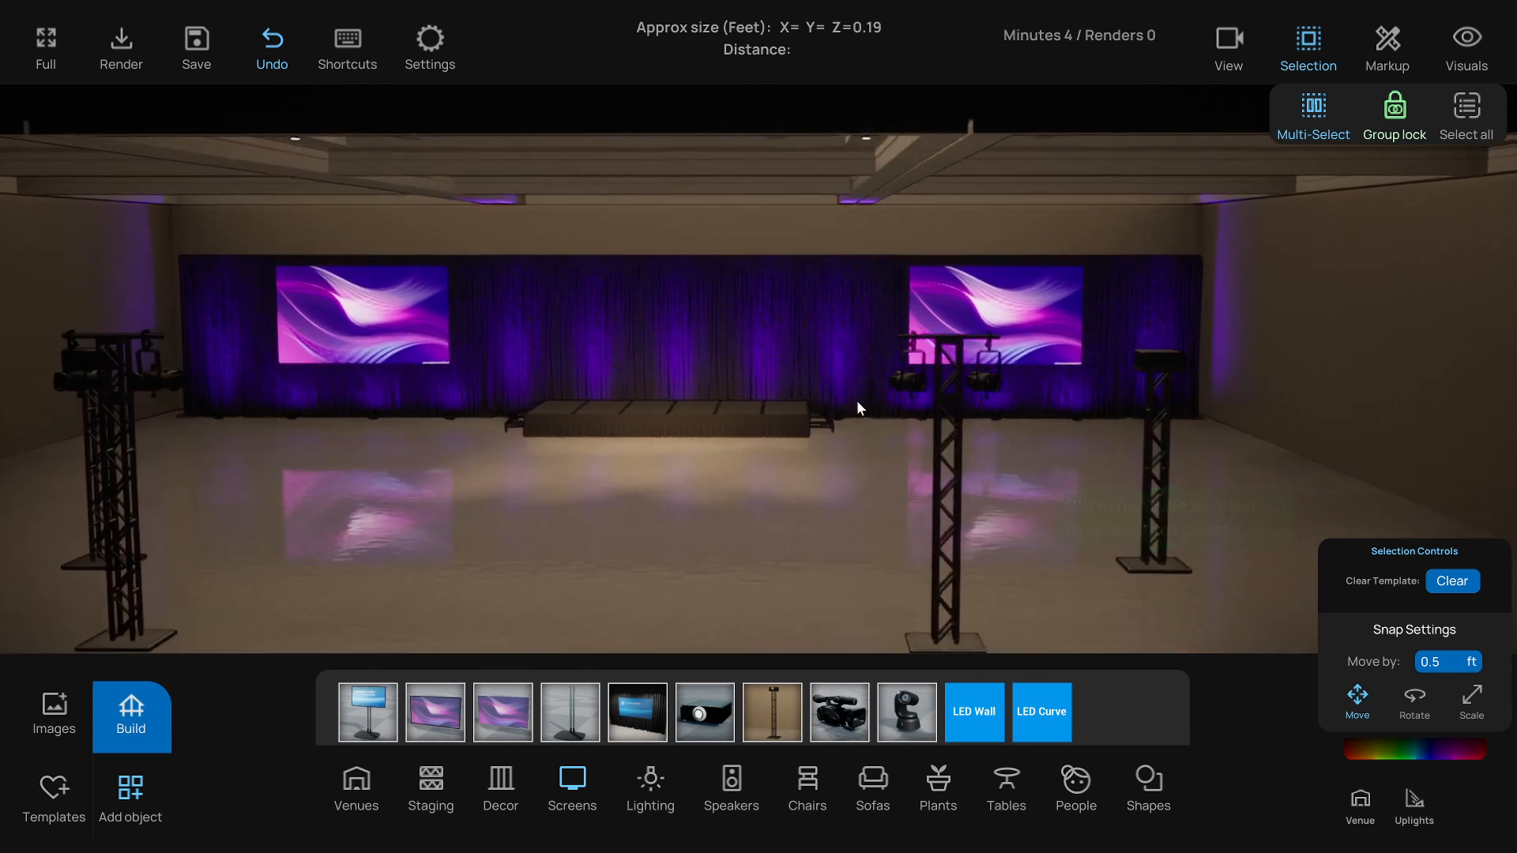
right_drag(856, 400, 609, 501)
key(s)
key(w)
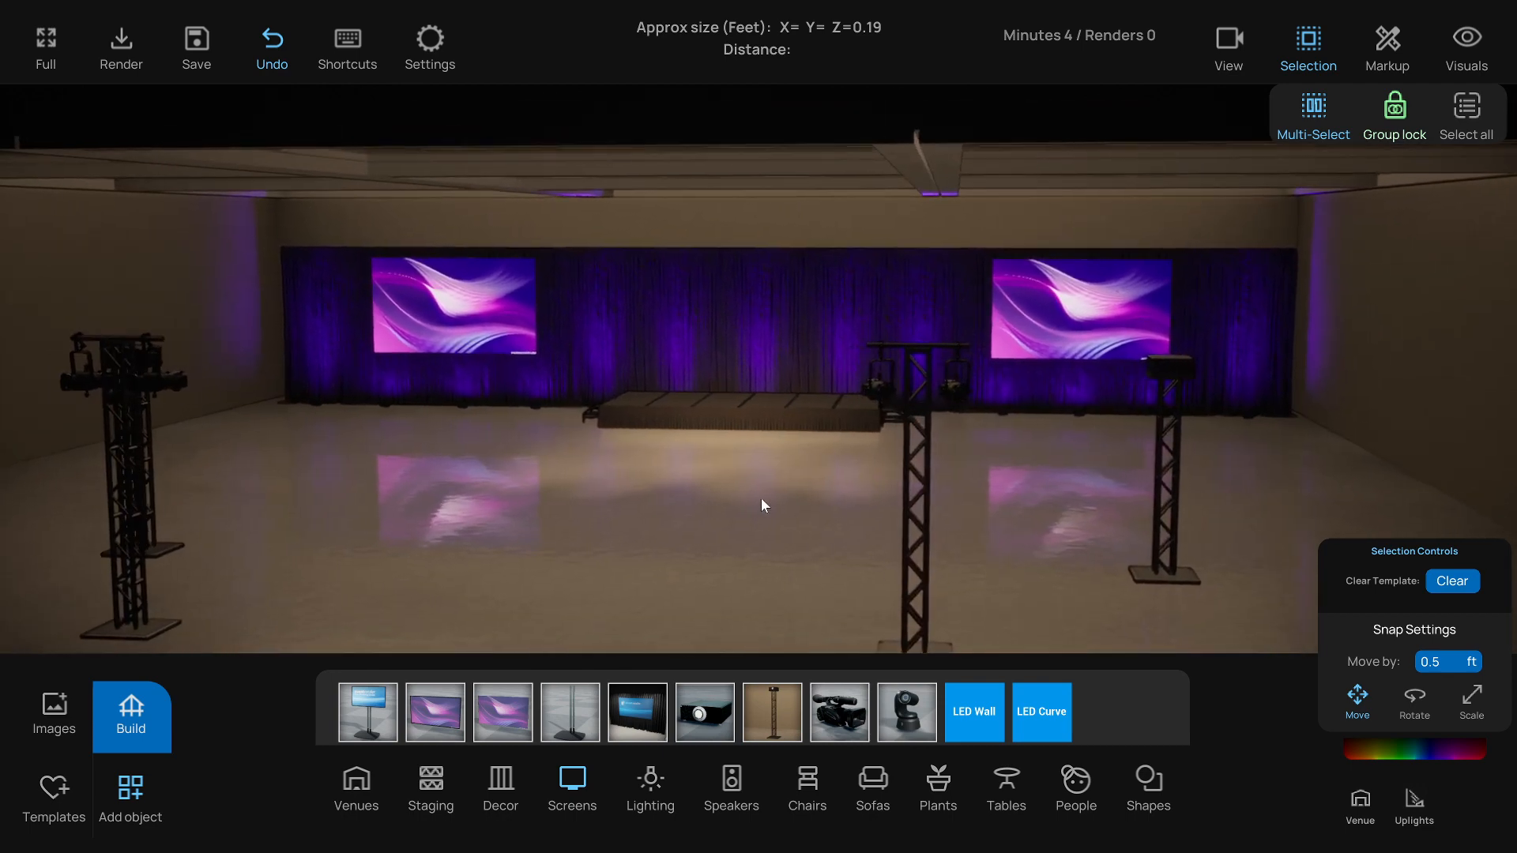
click(126, 787)
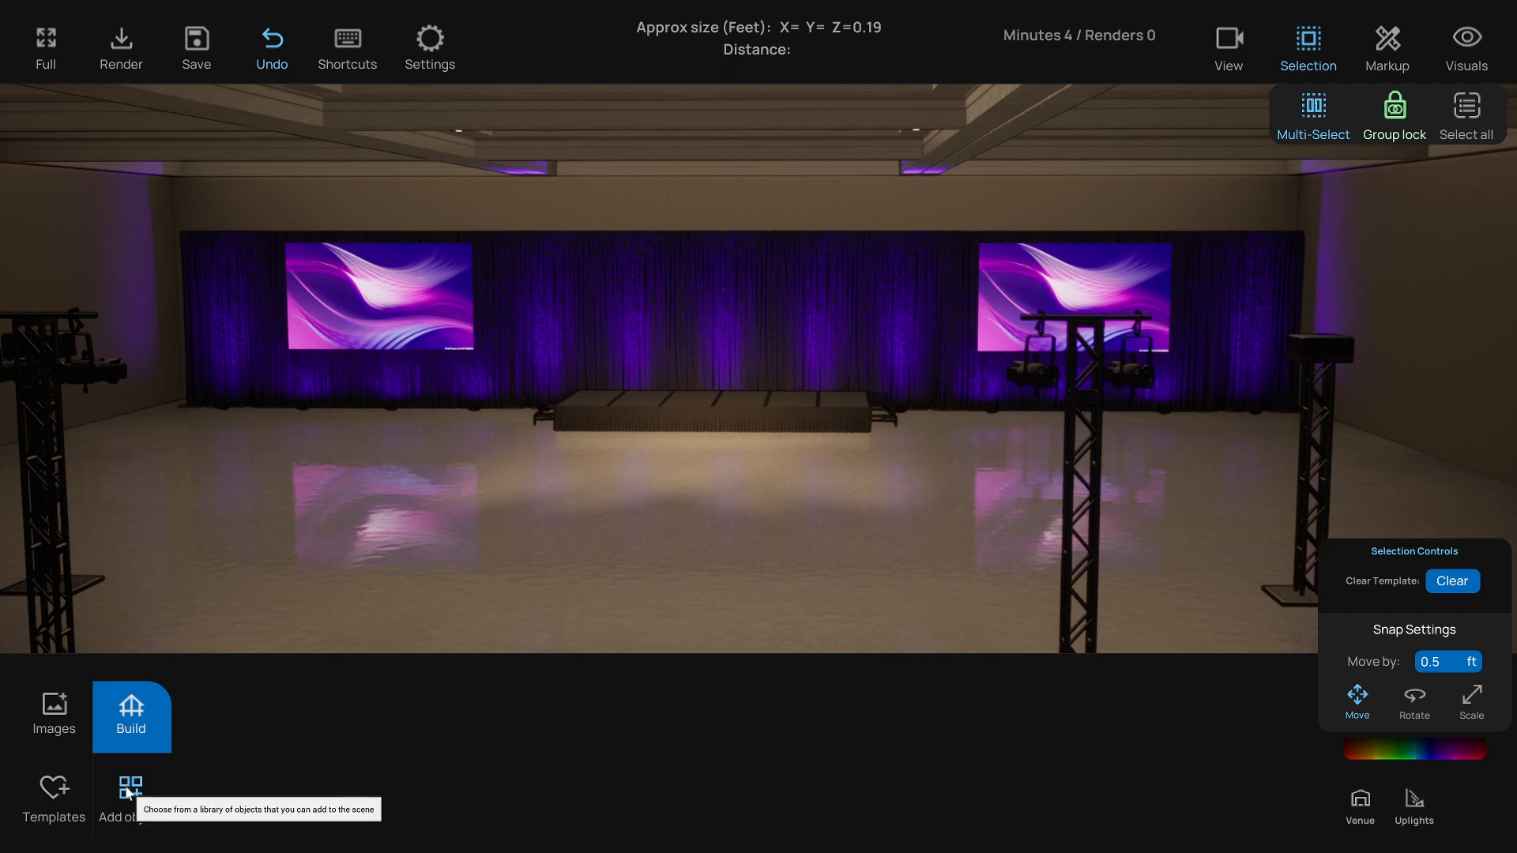
click(1067, 817)
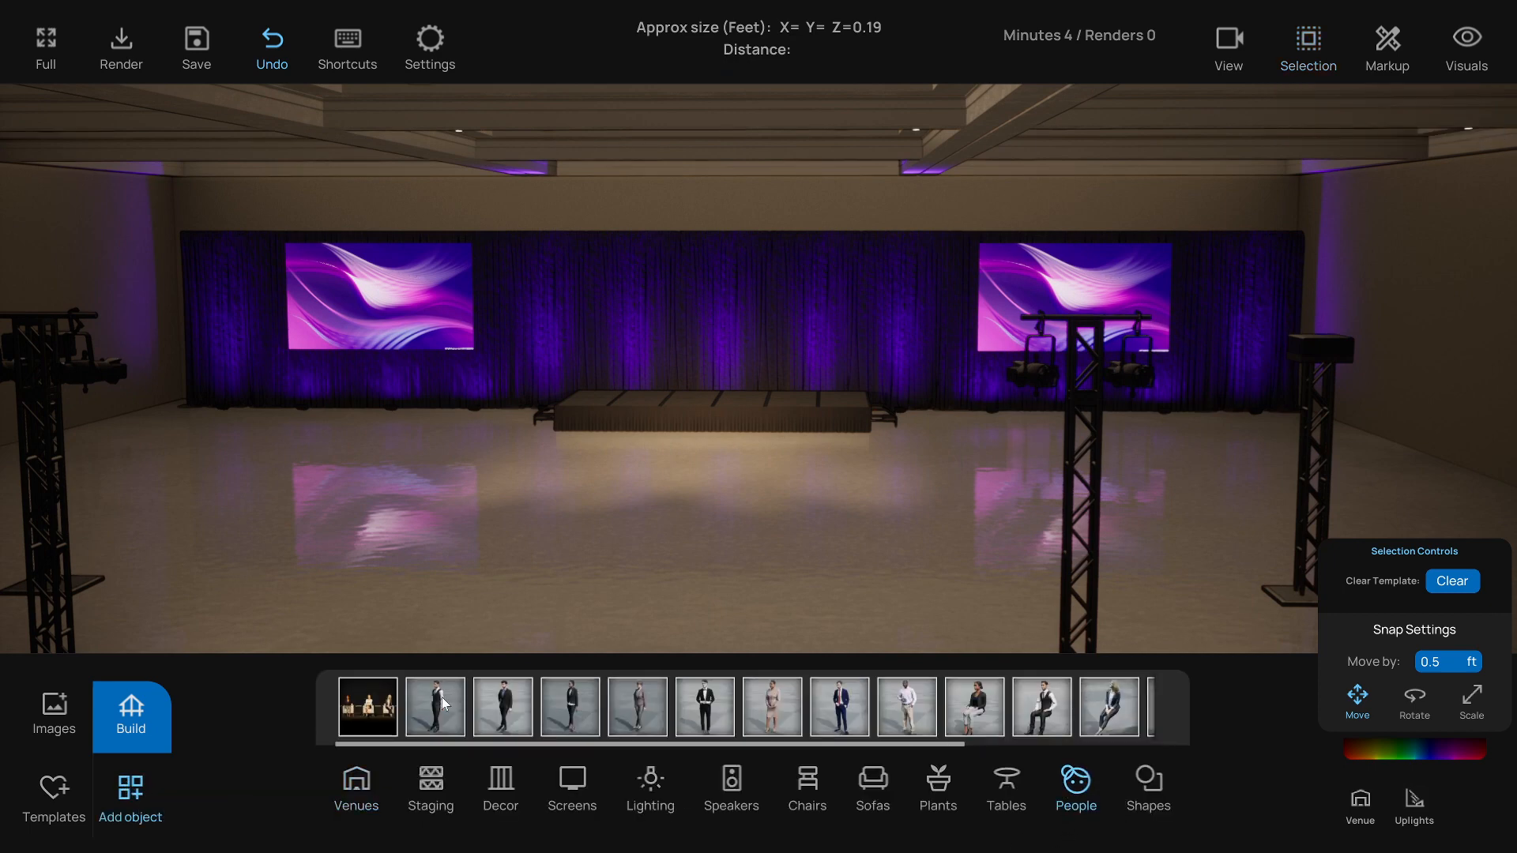
drag(382, 715, 724, 400)
click(768, 572)
right_drag(768, 572, 753, 572)
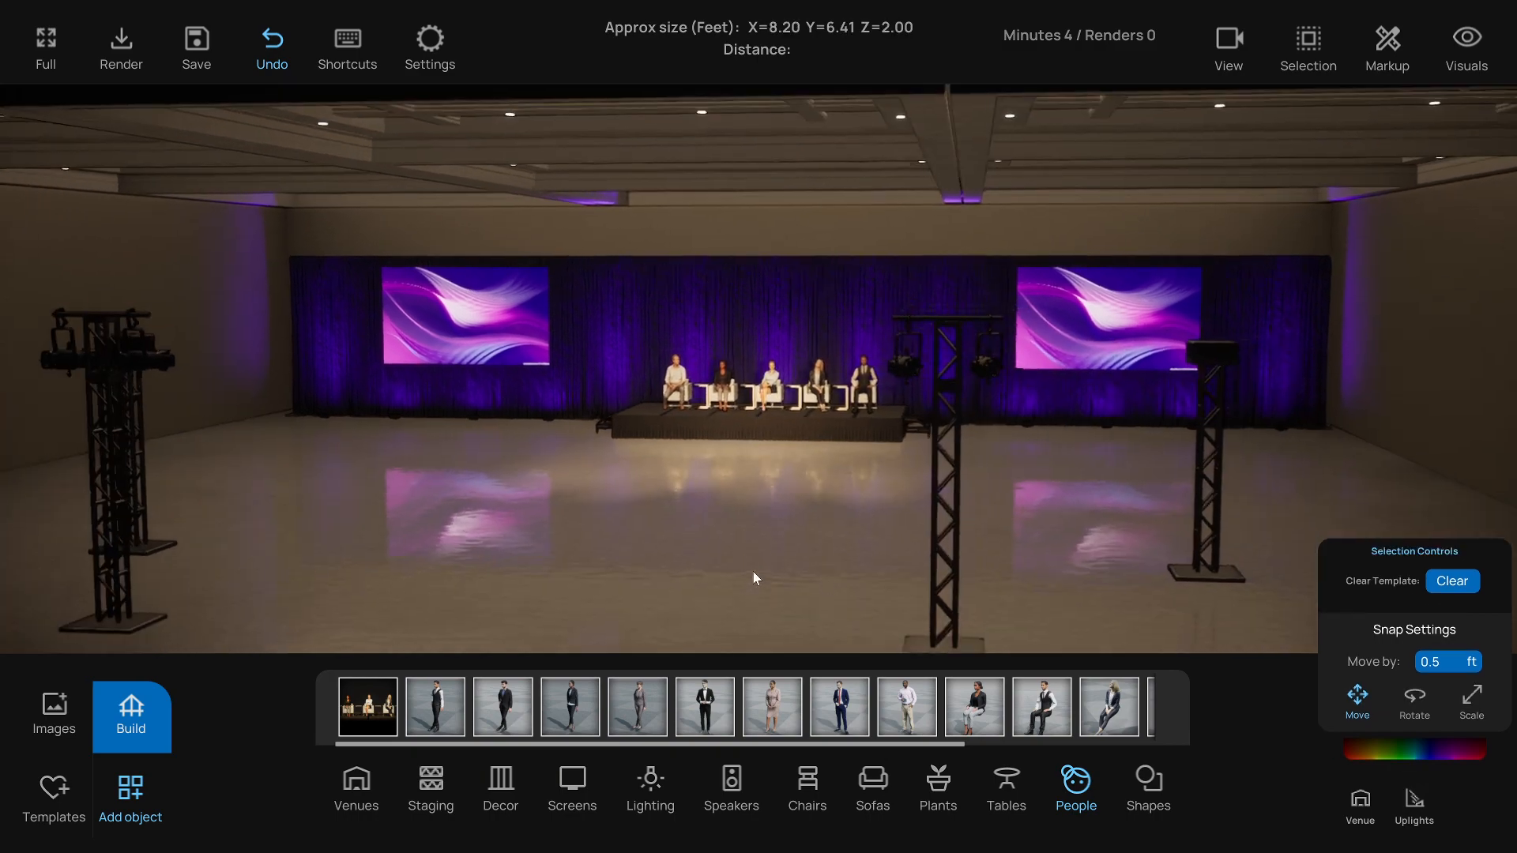
Select both lighting trees again, move them slightly farther back from the stage, and deselect them
click(948, 605)
shift+click(147, 621)
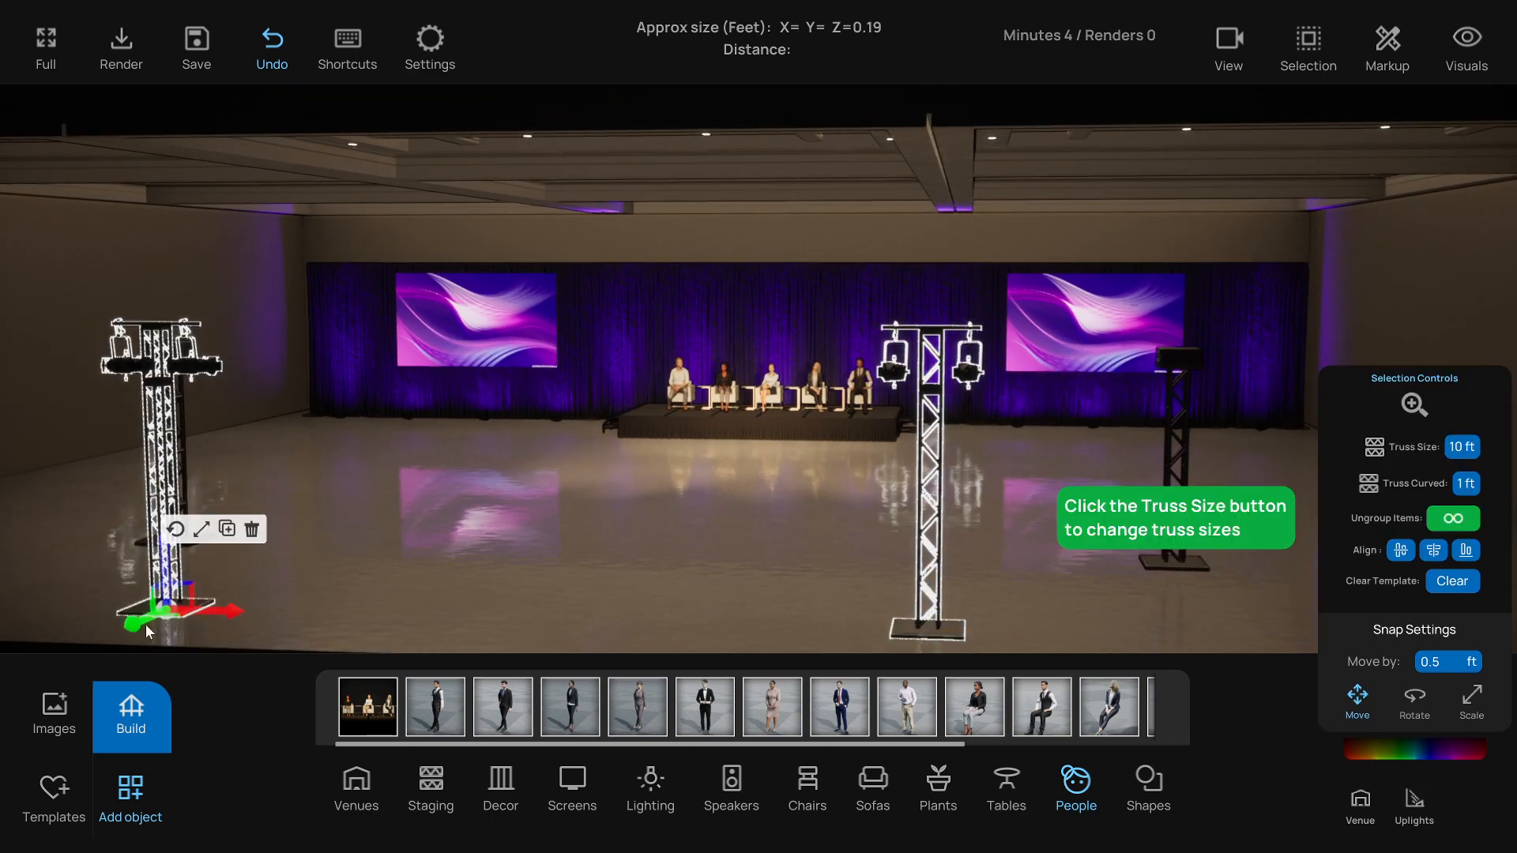
drag(145, 624, 120, 643)
click(443, 596)
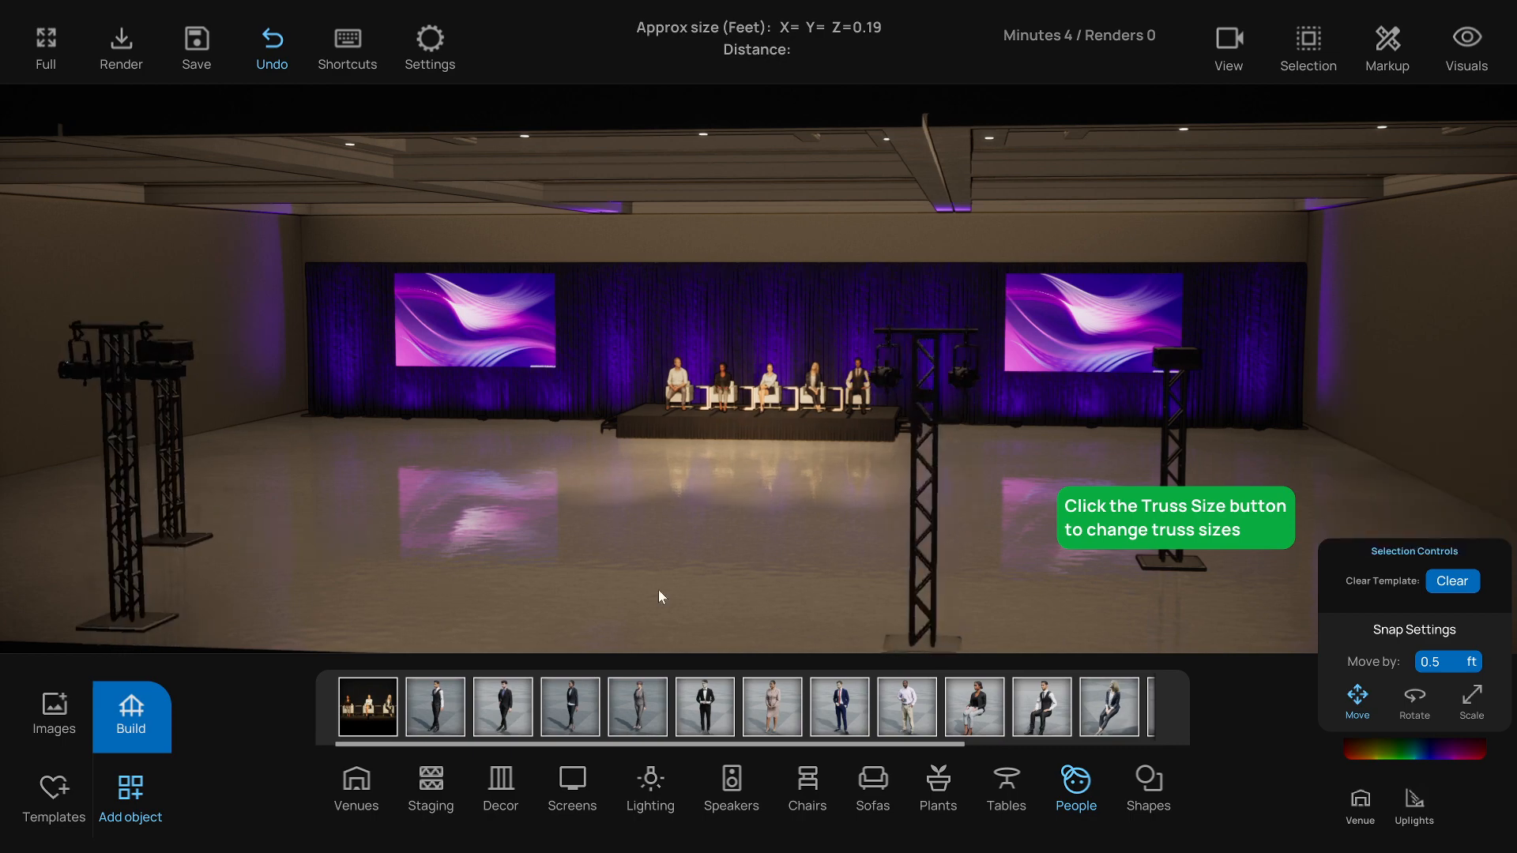
Lower the venue's room intensity to darken the room
click(1361, 806)
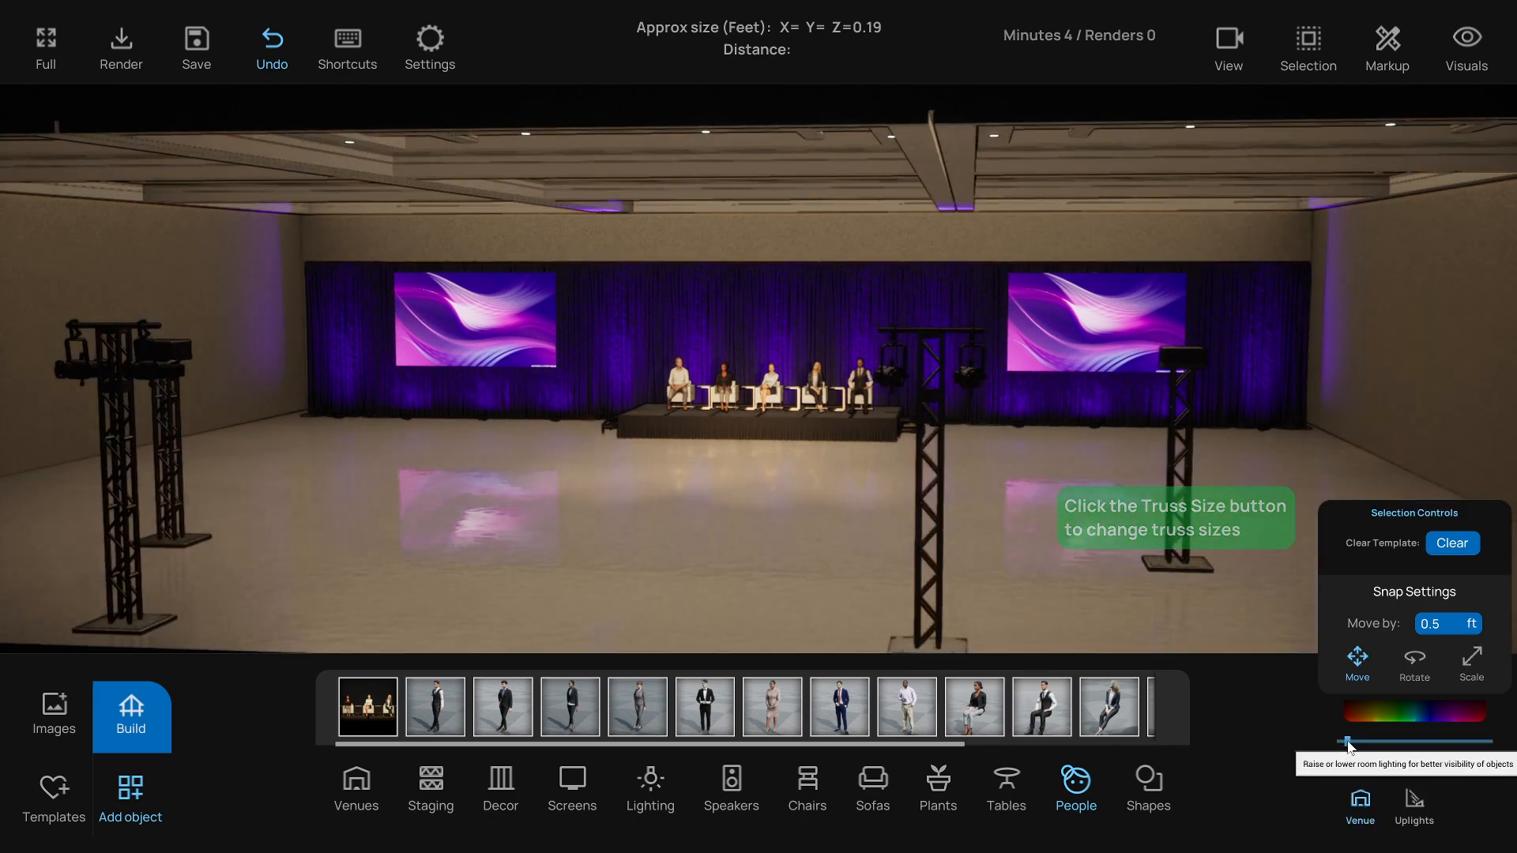
drag(1348, 743, 1341, 738)
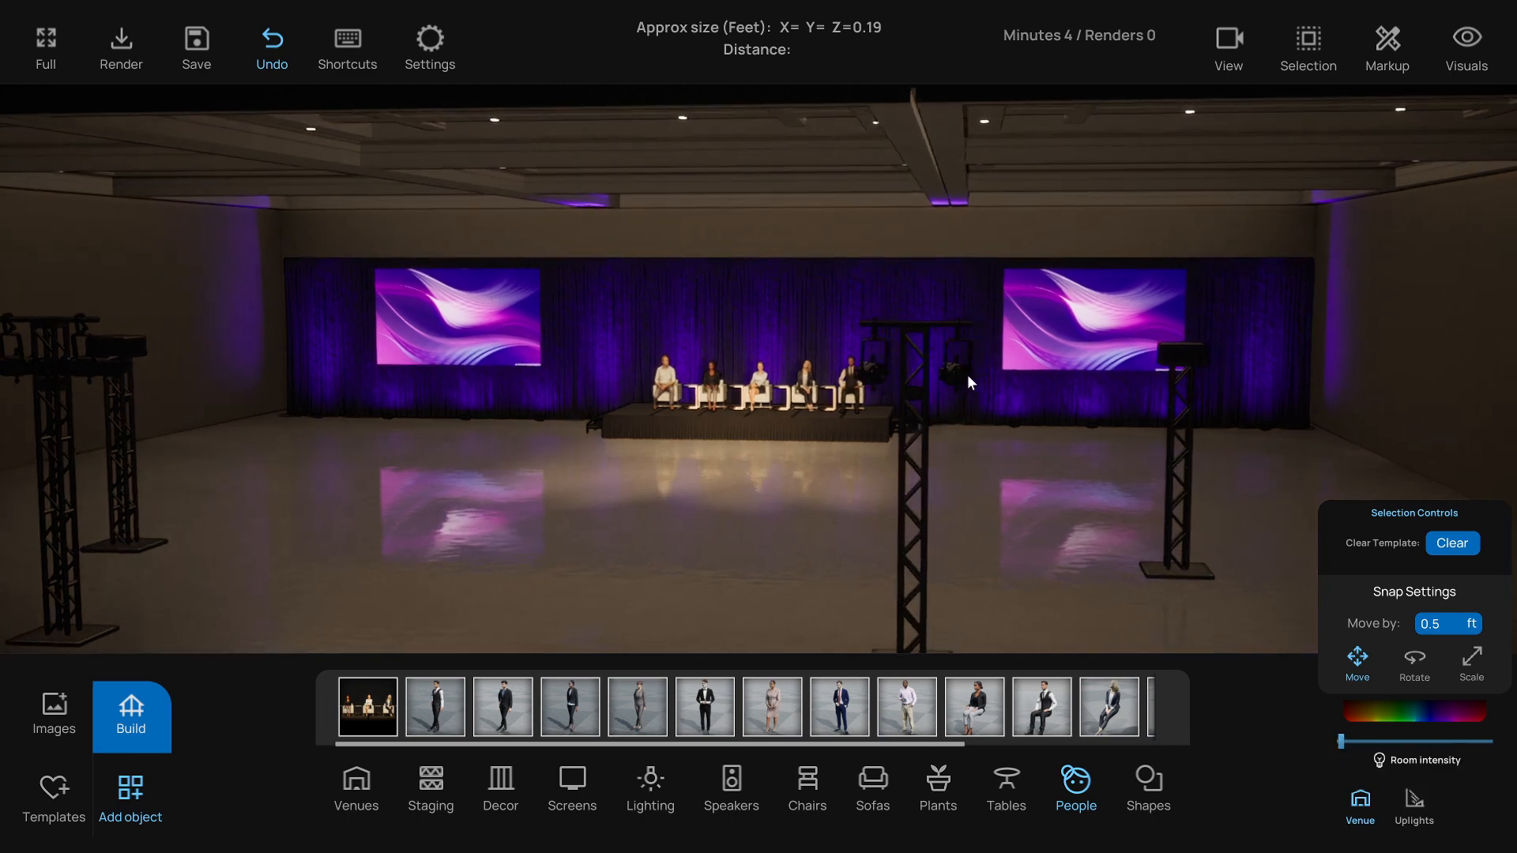
Turn off the group lock so the lights on the lighting trees can be handled individually, and clear the selection
click(967, 374)
click(1392, 105)
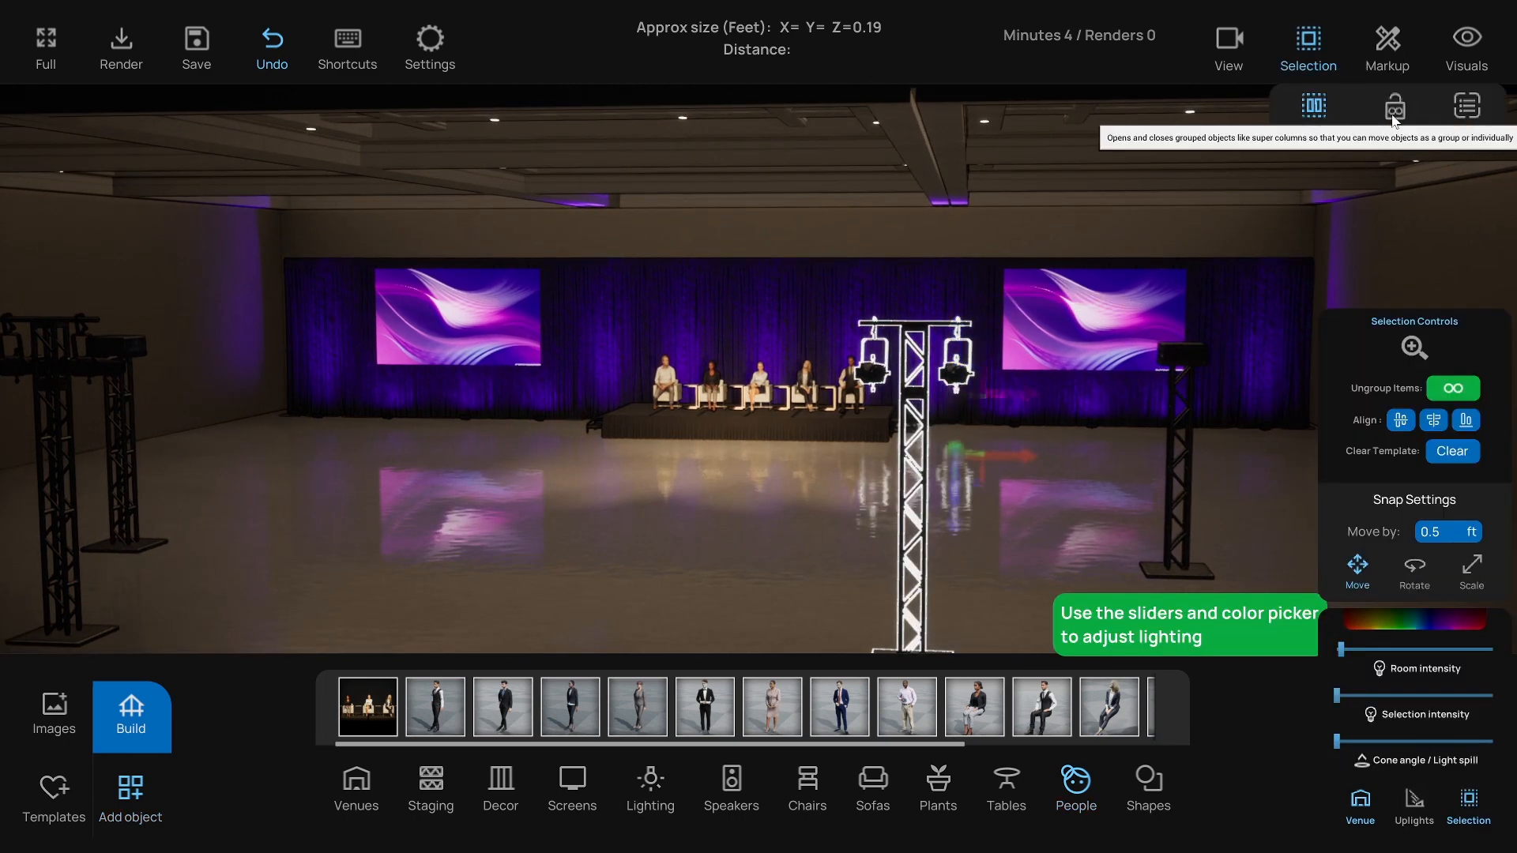
click(993, 567)
scroll(949, 567, up, 3)
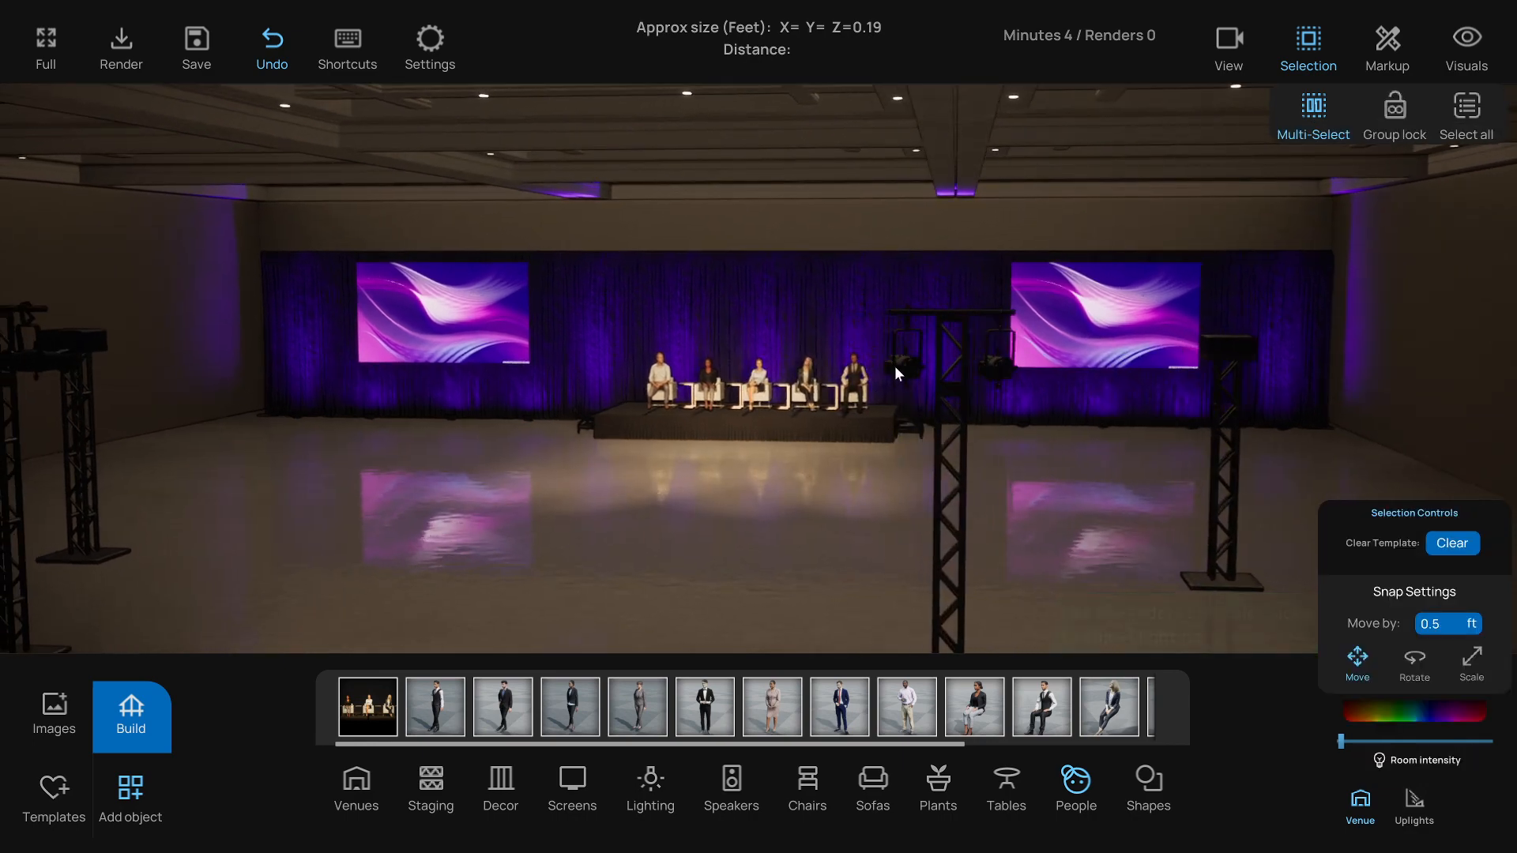
Select all four lights on the two lighting trees together and lower their intensity to the minimum
click(182, 369)
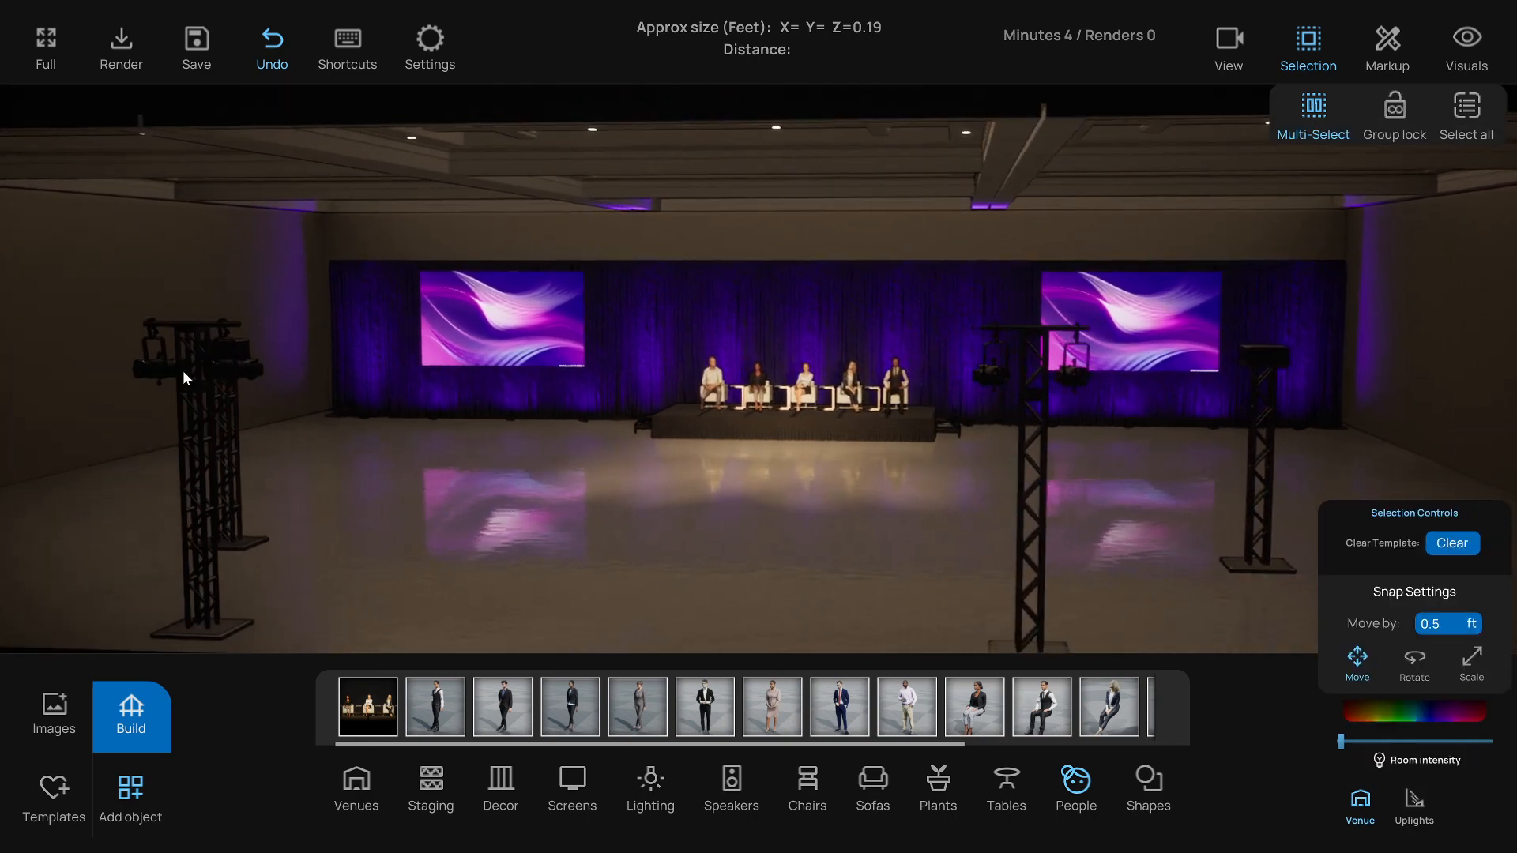
click(250, 367)
click(998, 370)
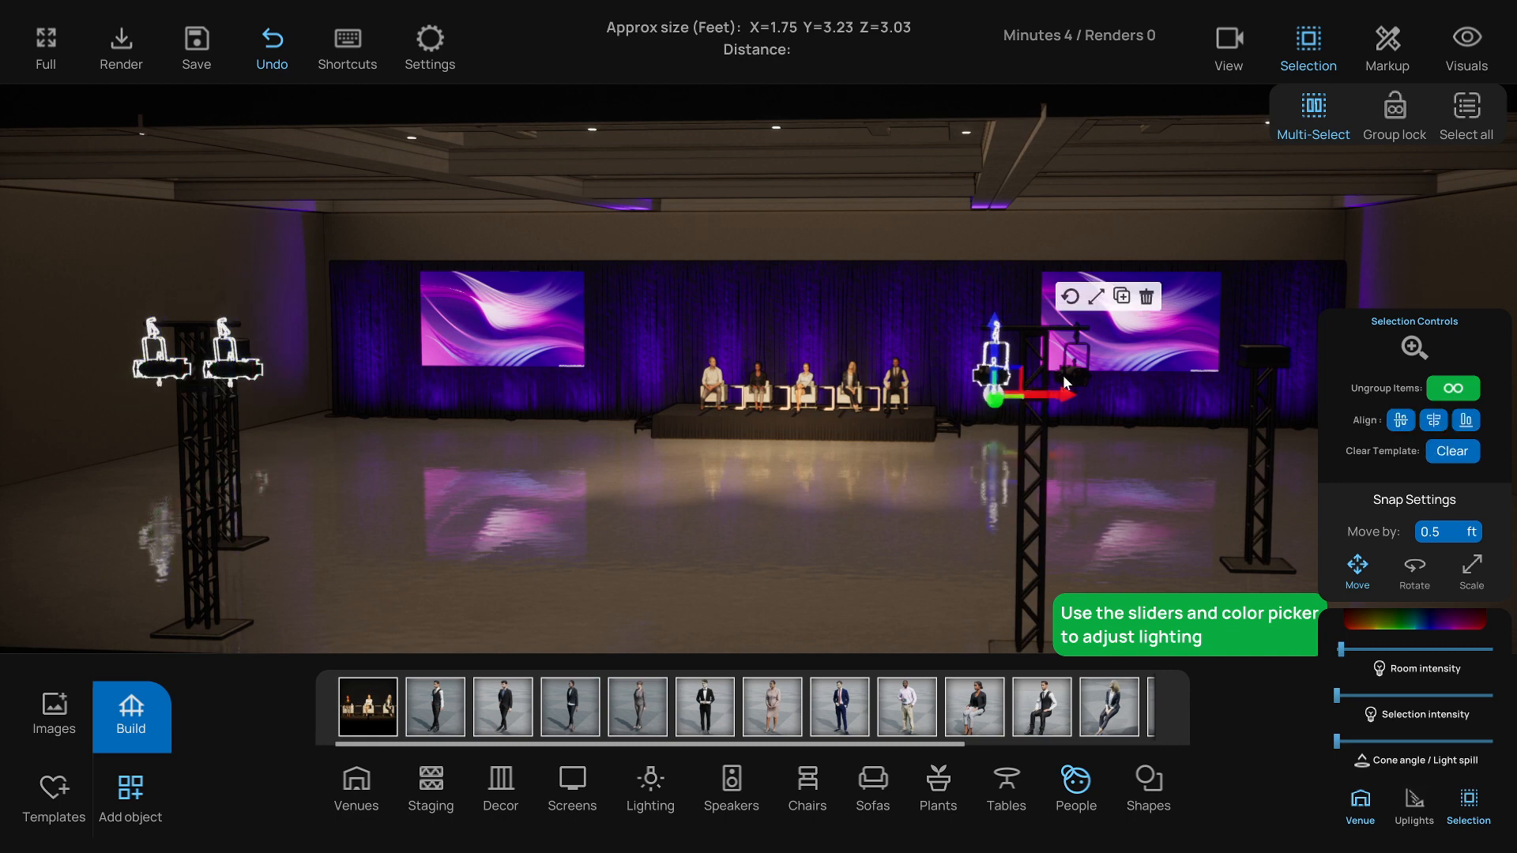
click(1071, 373)
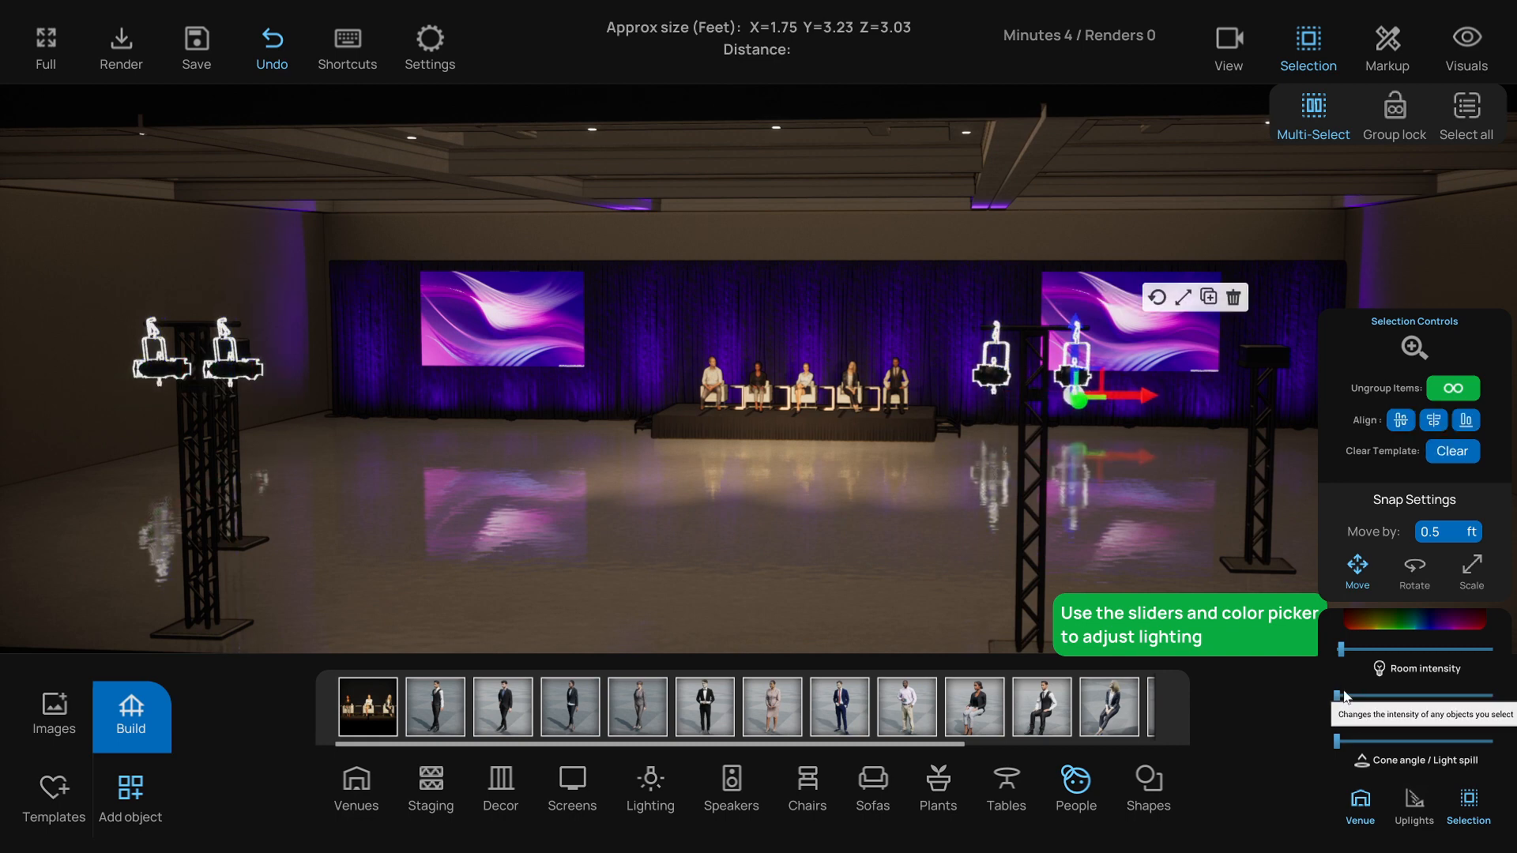
drag(1342, 694, 1337, 695)
right_drag(1027, 538, 954, 535)
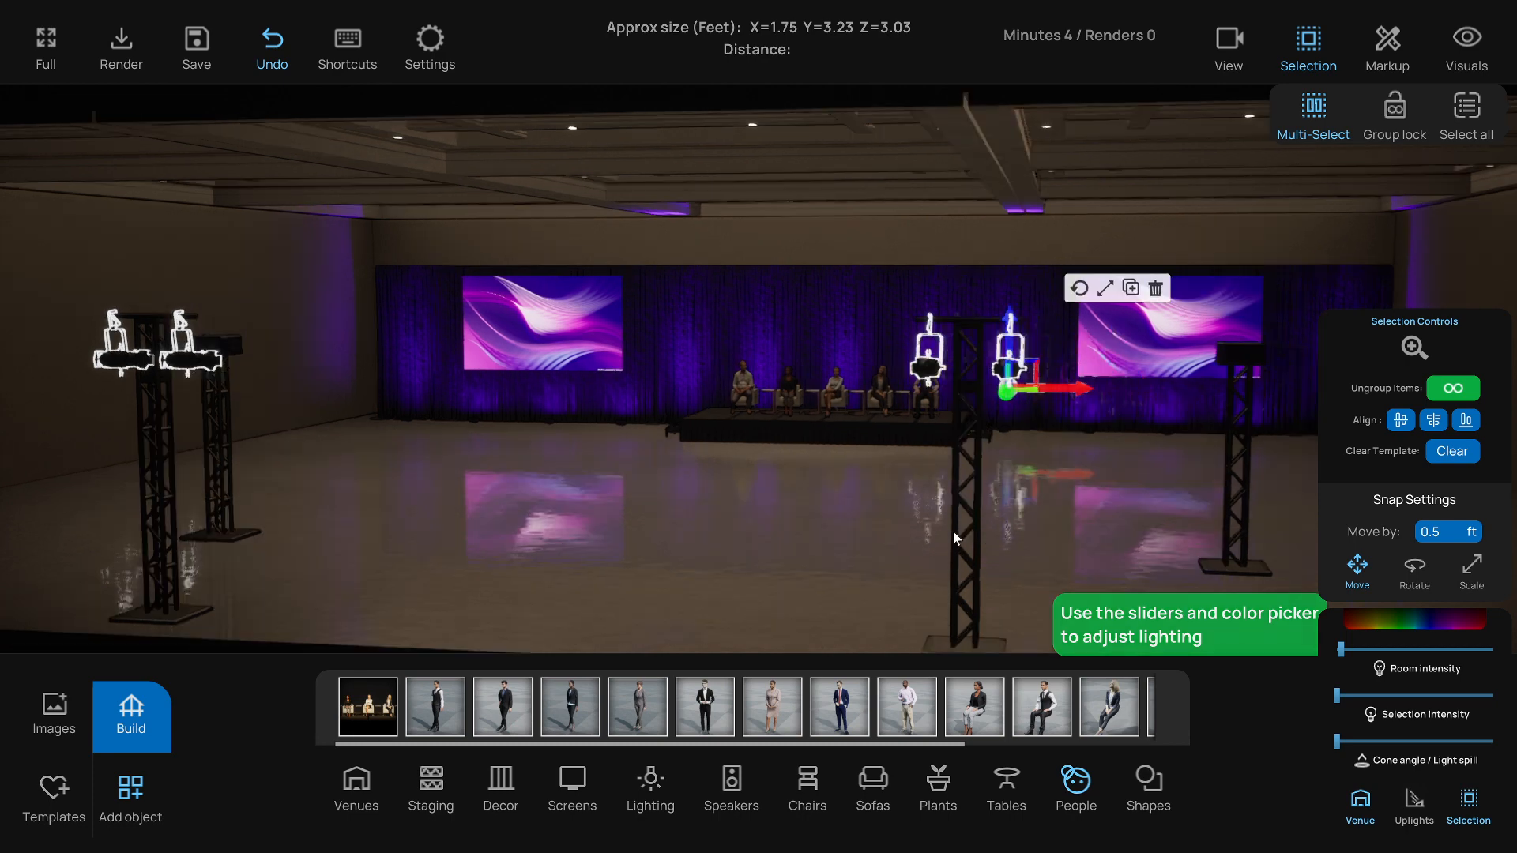
Isolate the outer light on the right lighting tree, raise its intensity to the maximum and narrow its beam
click(929, 376)
click(1016, 378)
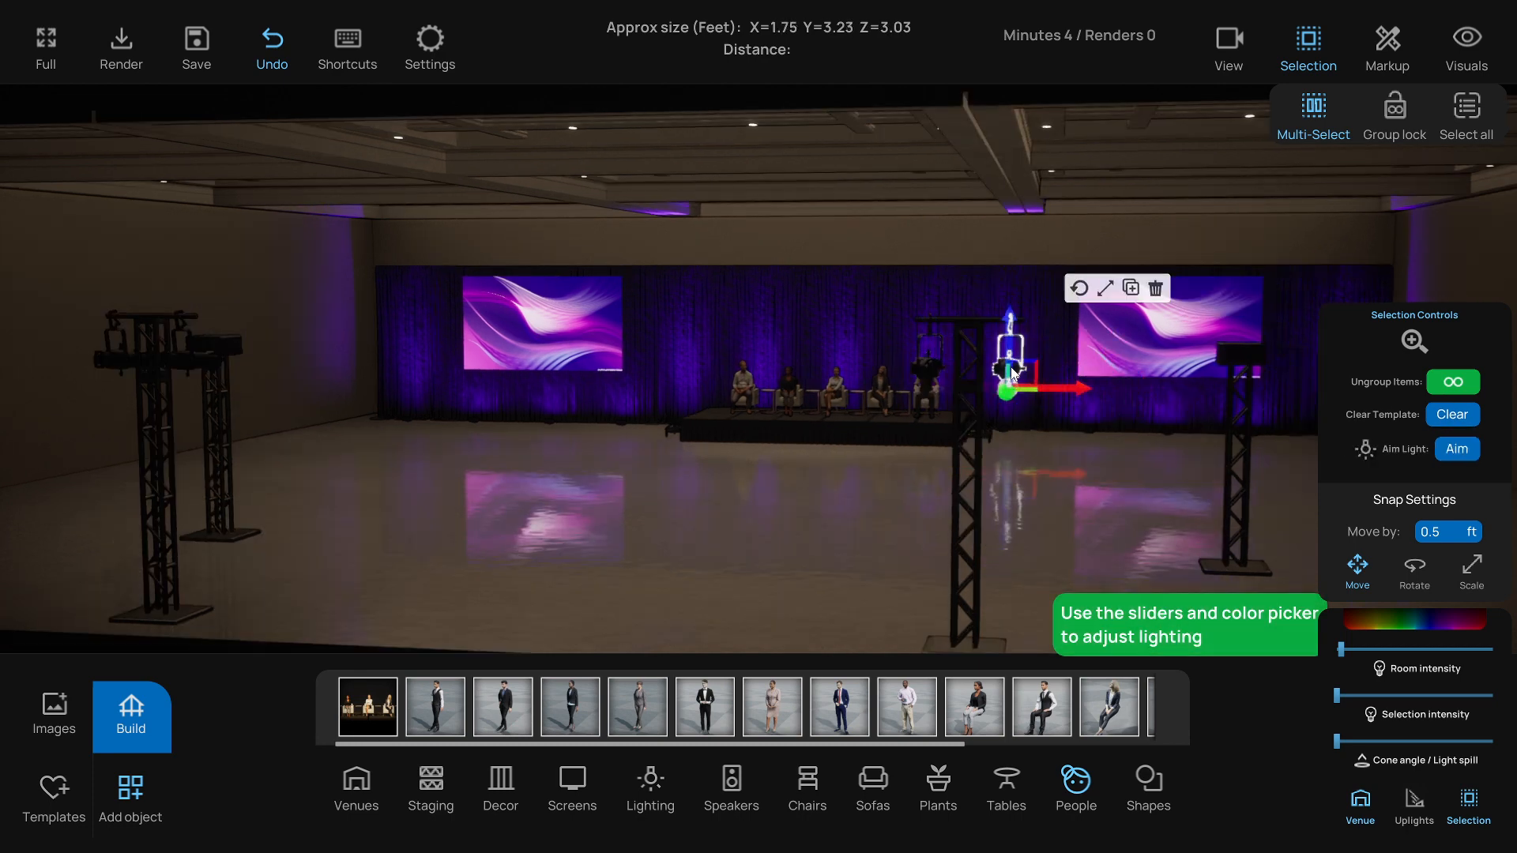
right_drag(1053, 481, 1013, 518)
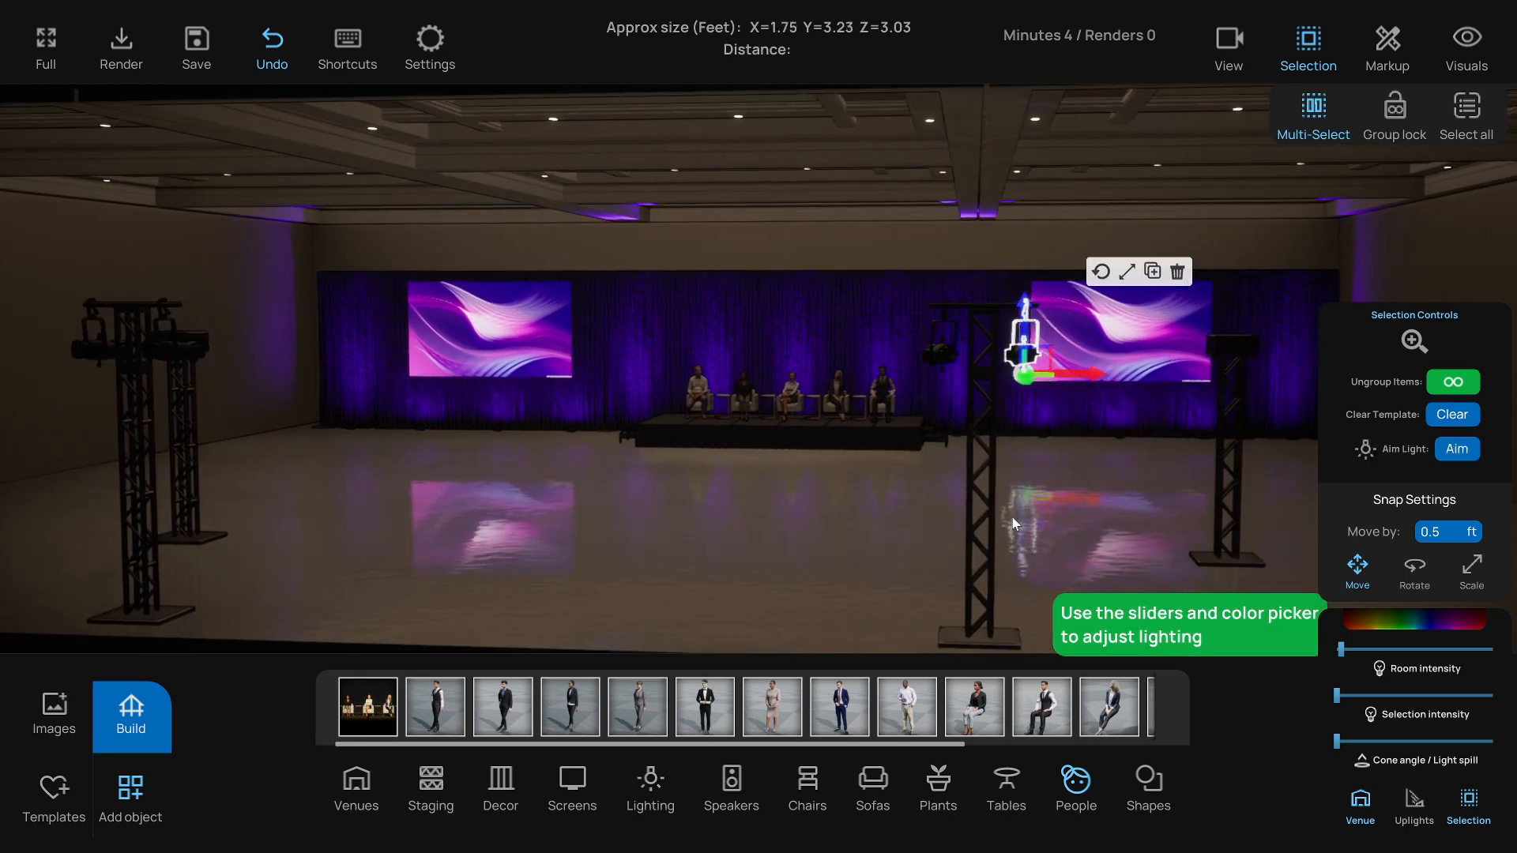
scroll(814, 450, down, 2)
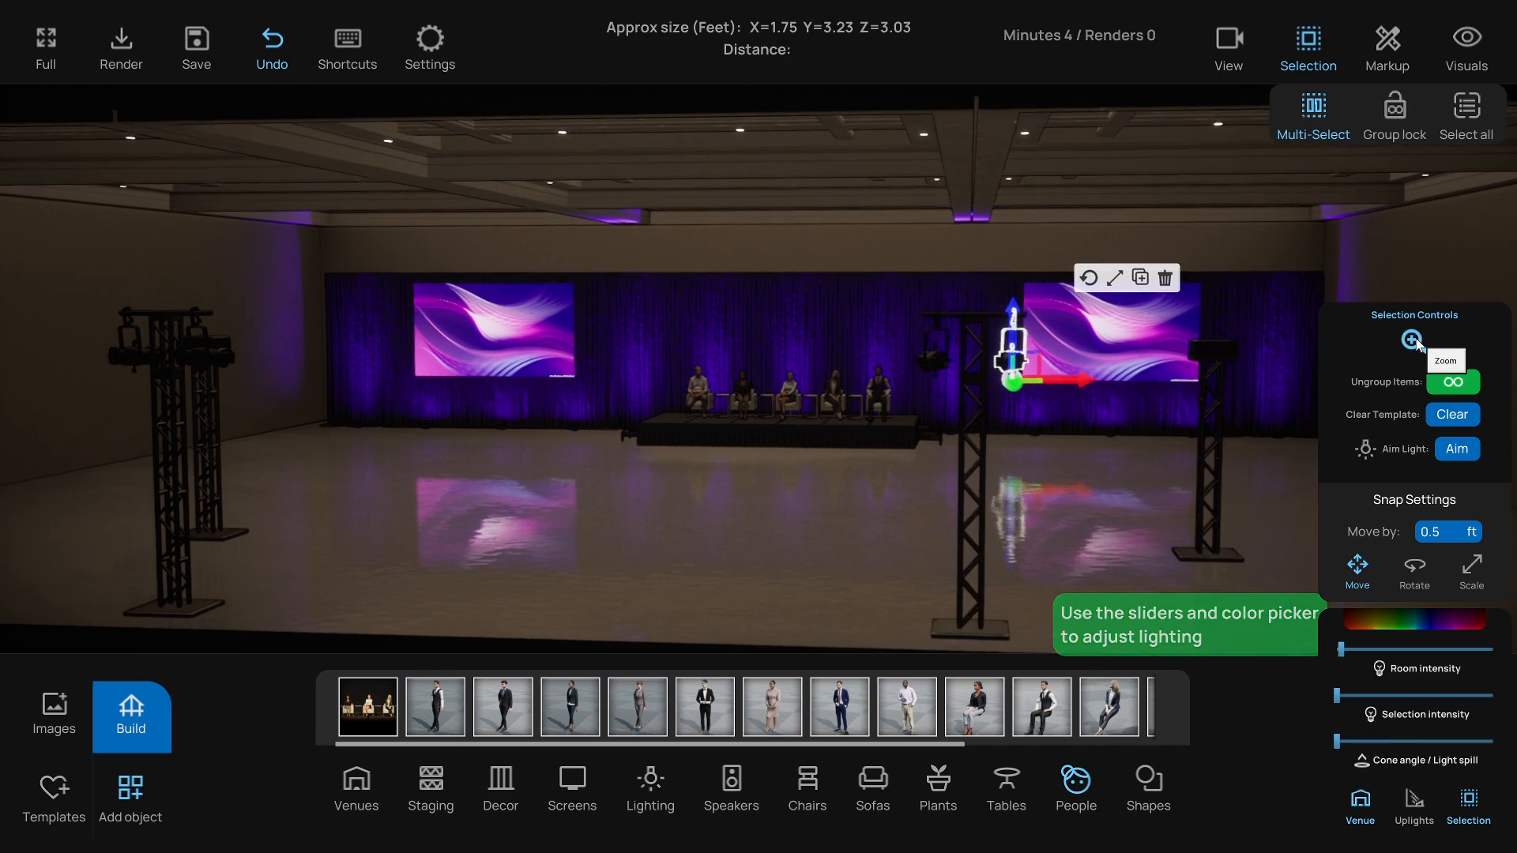
click(1415, 341)
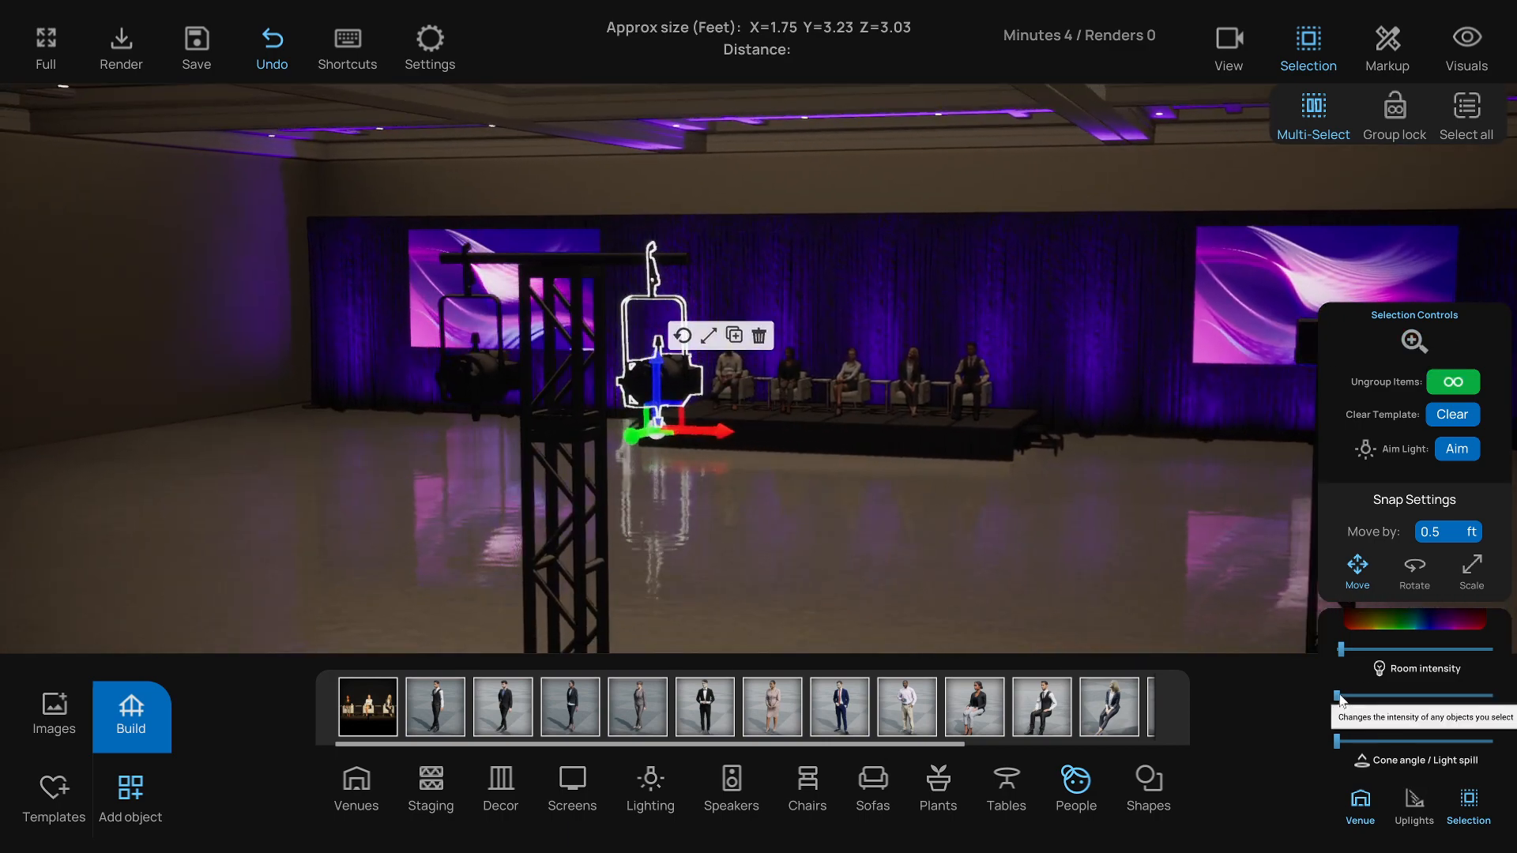
drag(1339, 697, 1496, 709)
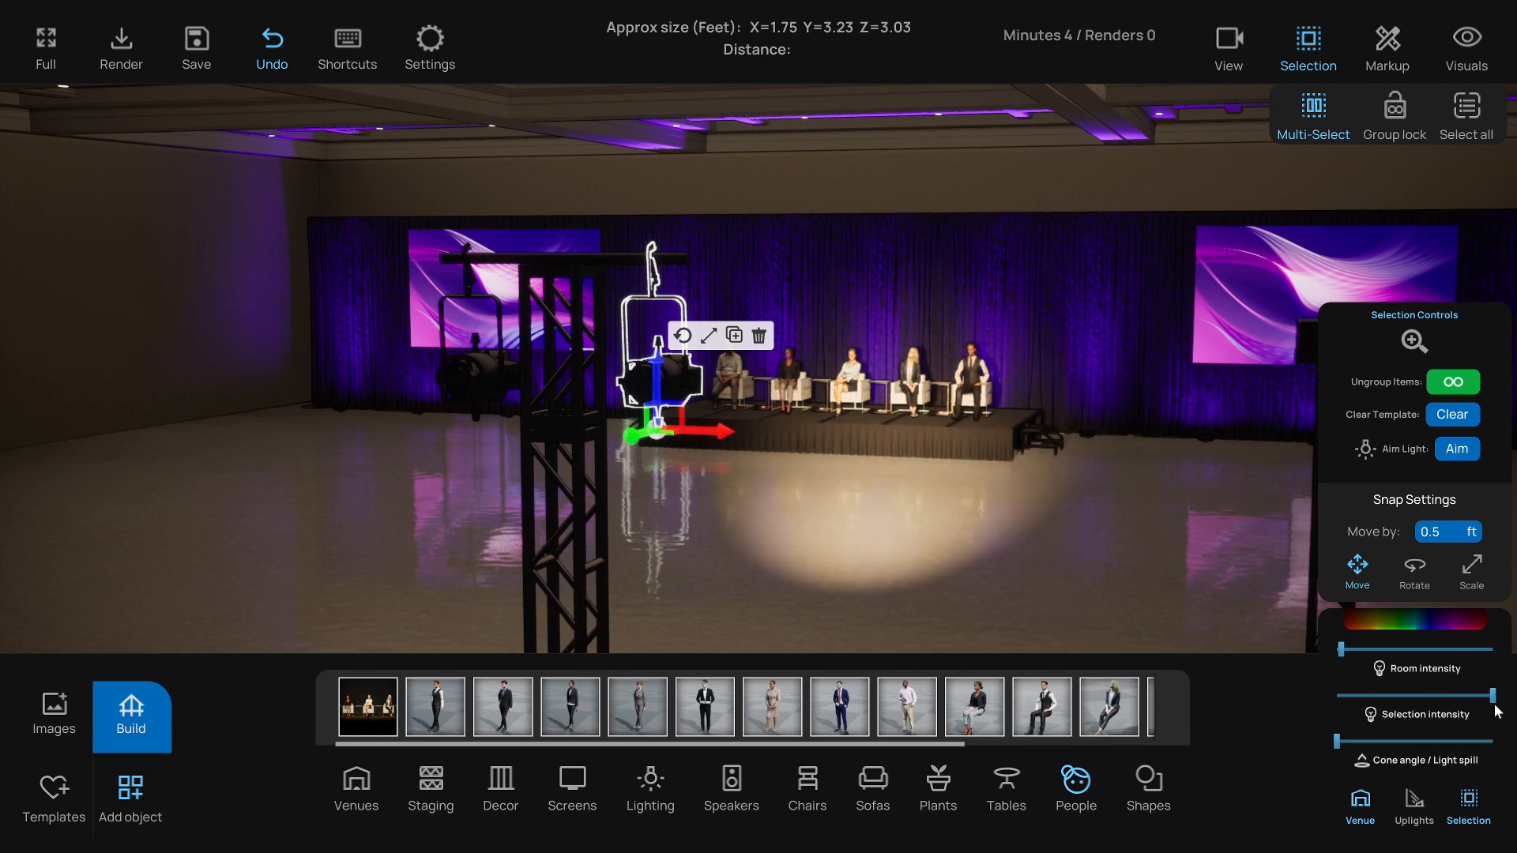
drag(1343, 743, 1352, 741)
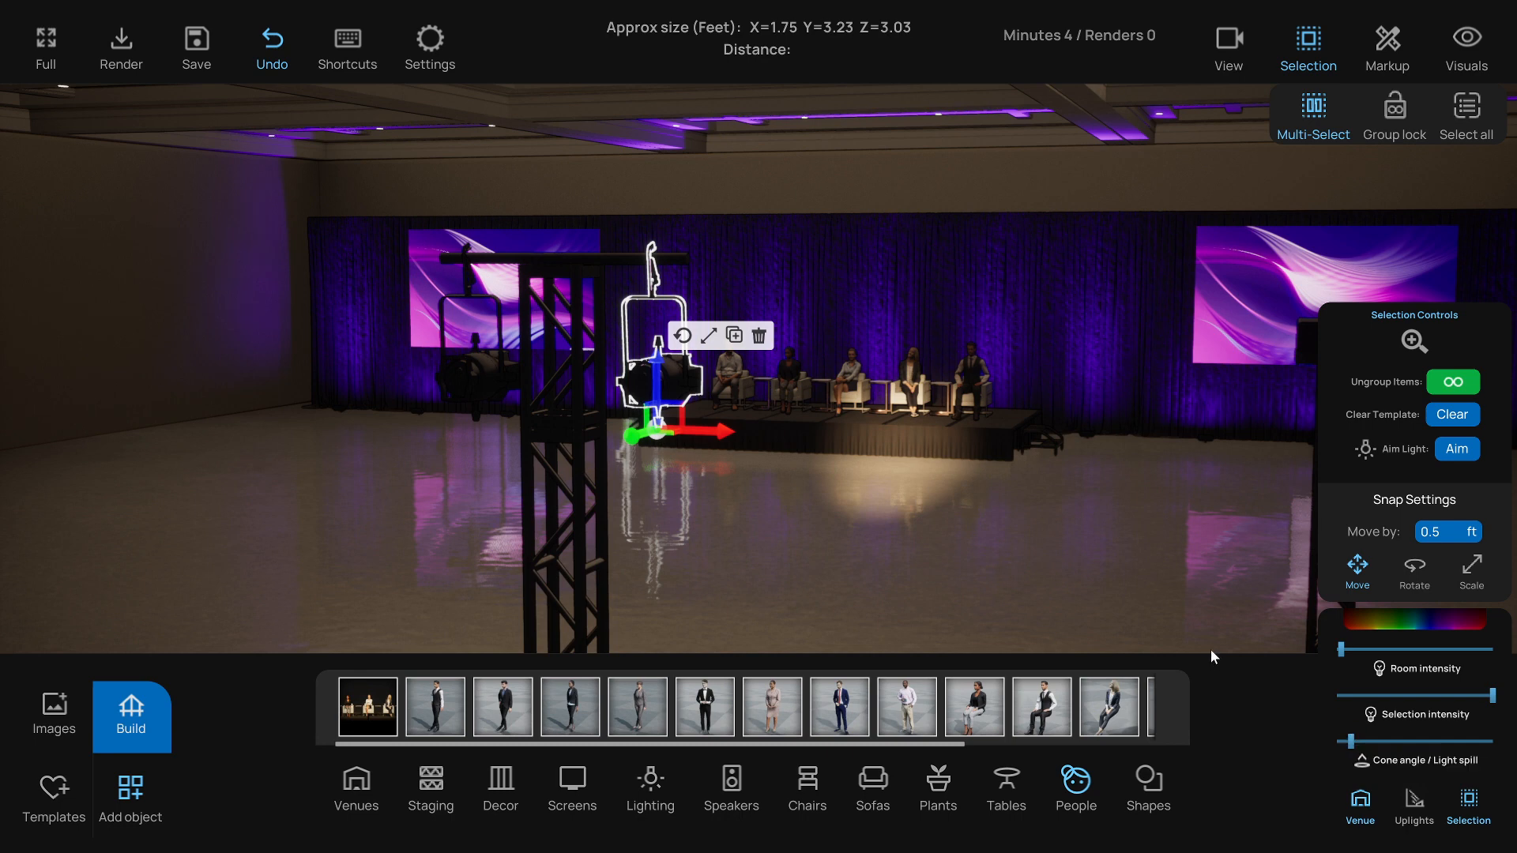
Aim the right tree's outer light at the rightmost seated panelist and deselect it
key(s)
key(s)
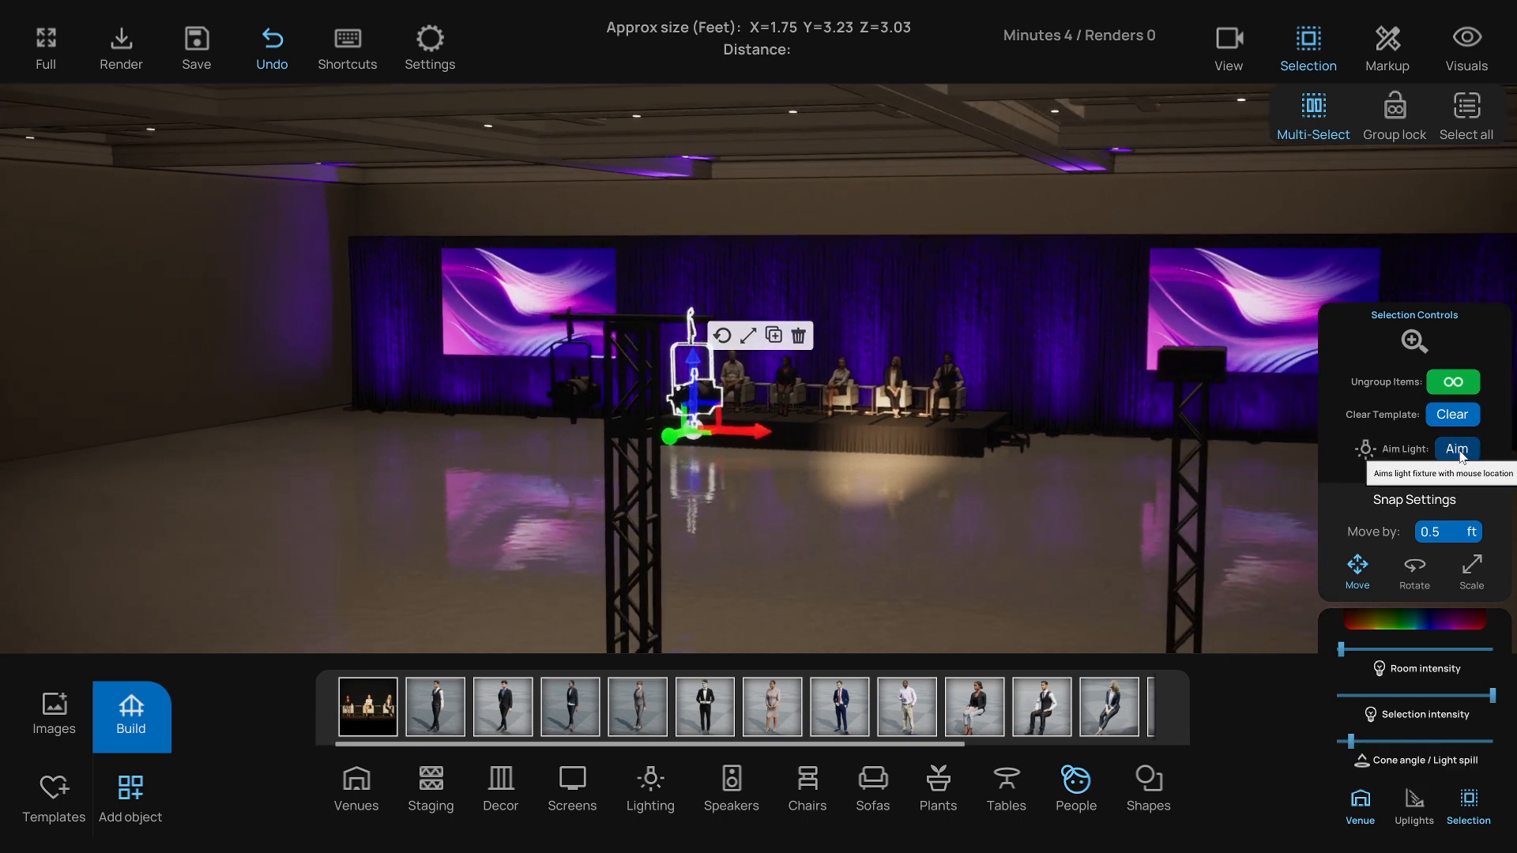
click(1458, 449)
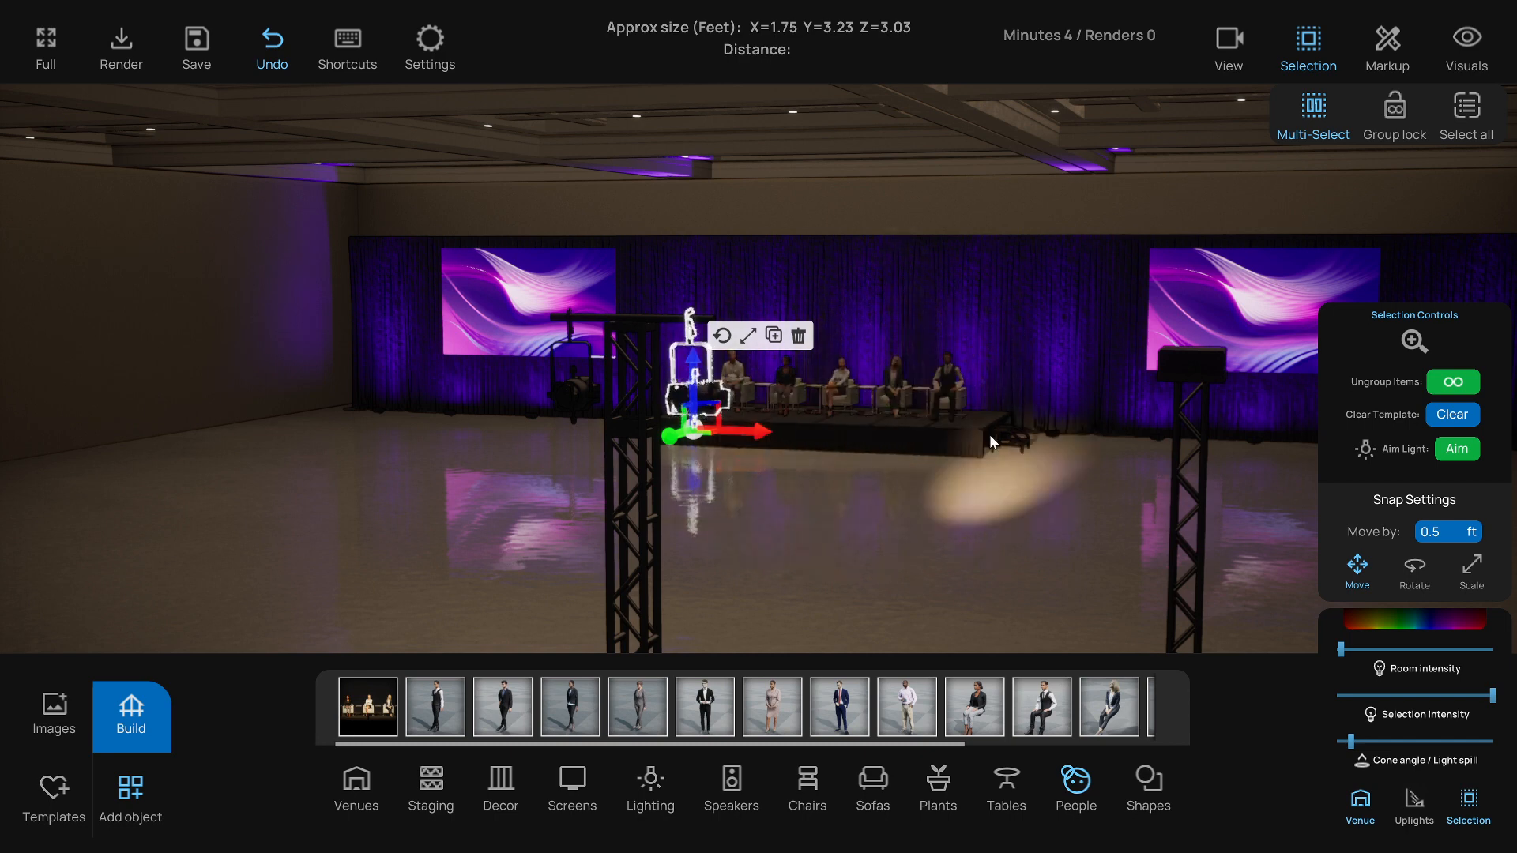
click(937, 397)
click(842, 555)
Set the right tree's inner light to maximum intensity with a narrow cone and aim it between the third and fourth panelists
right_drag(843, 554, 866, 556)
key(a)
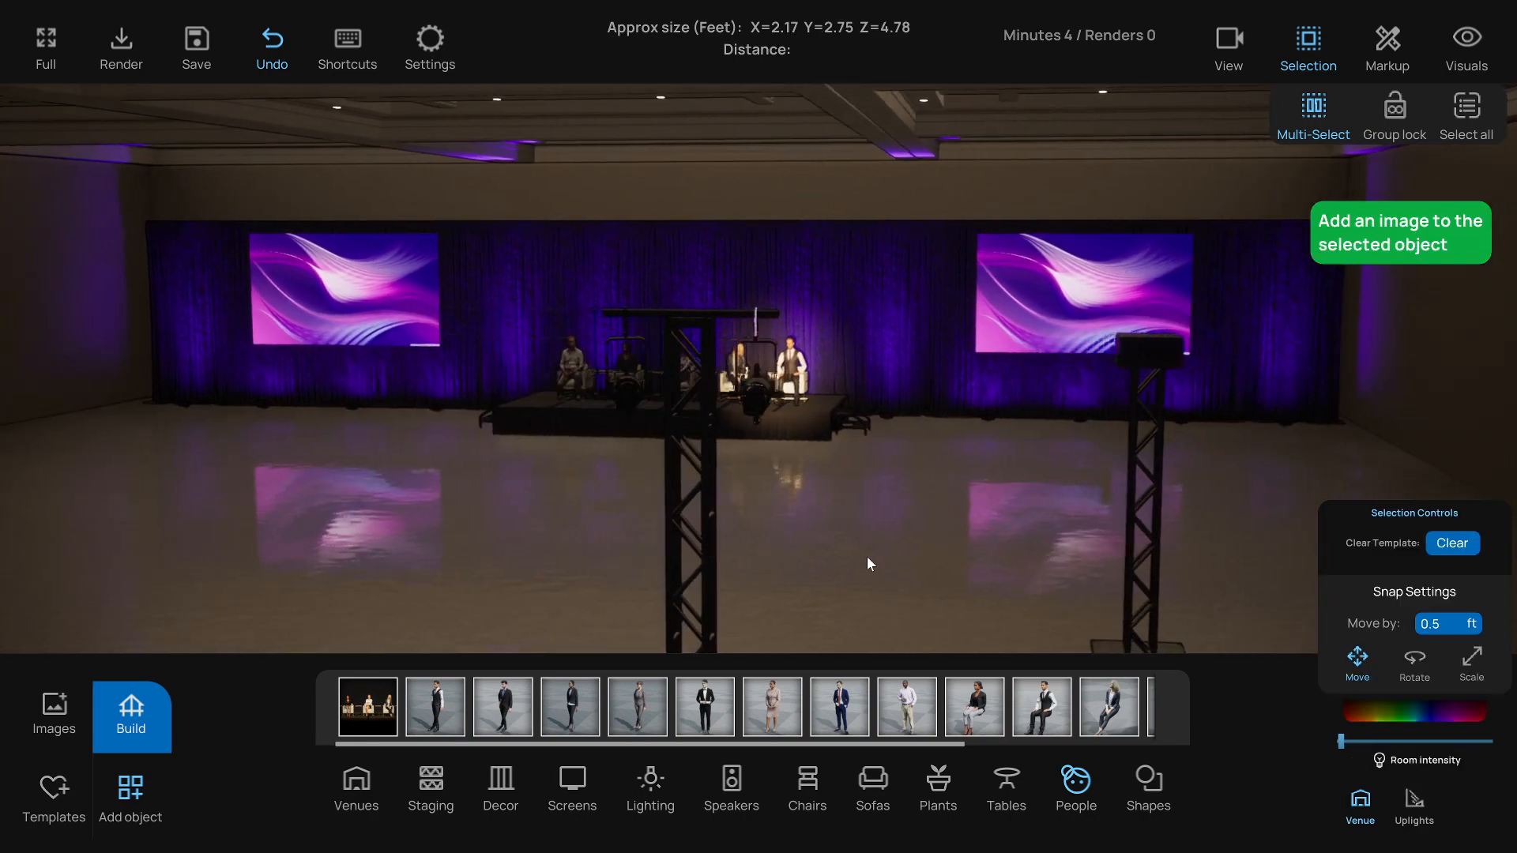
click(876, 391)
key(a)
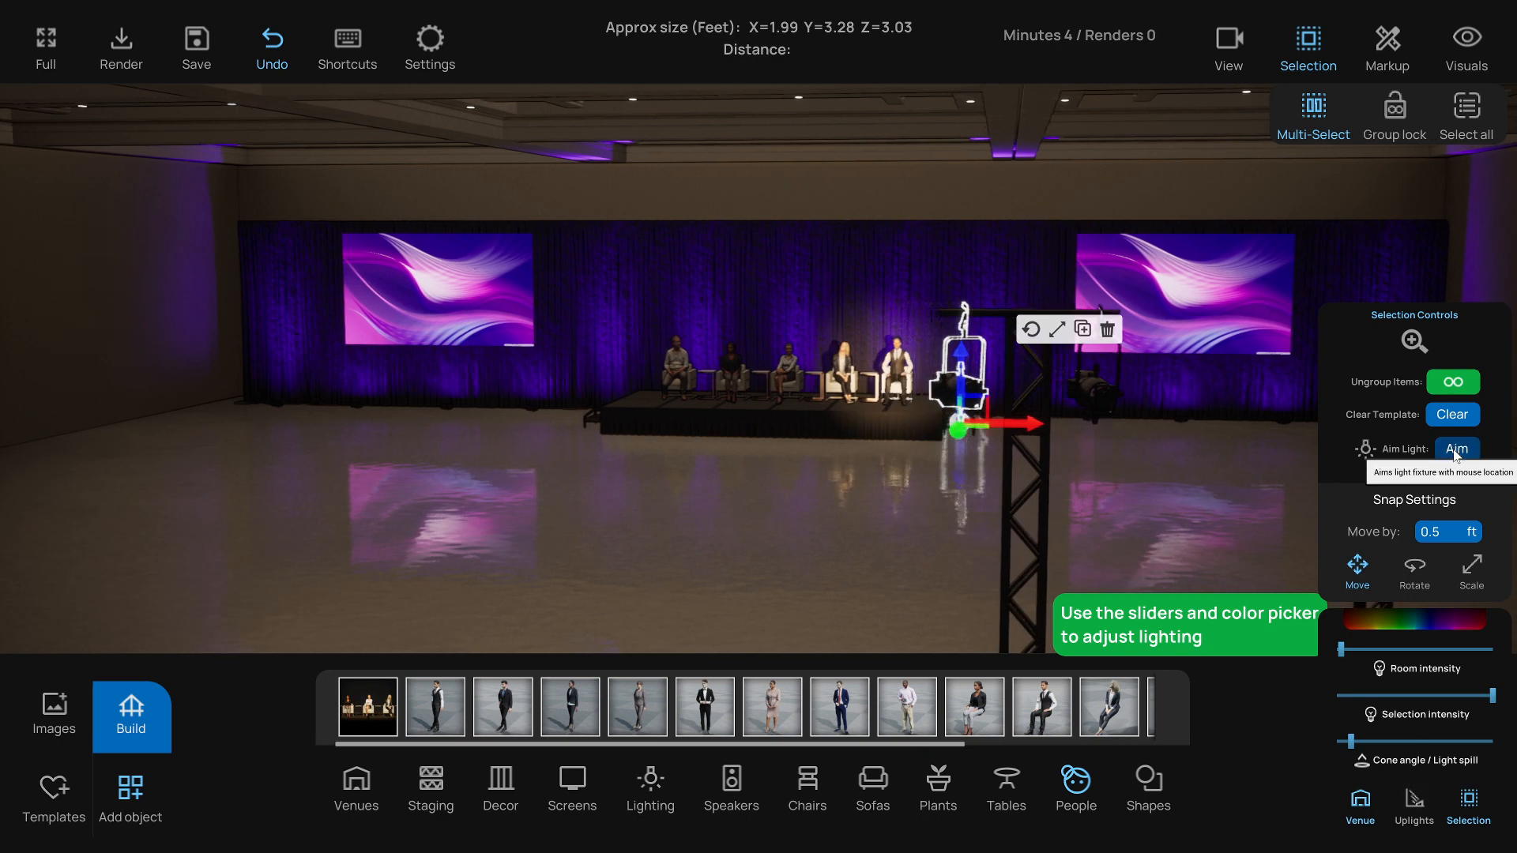
click(1455, 448)
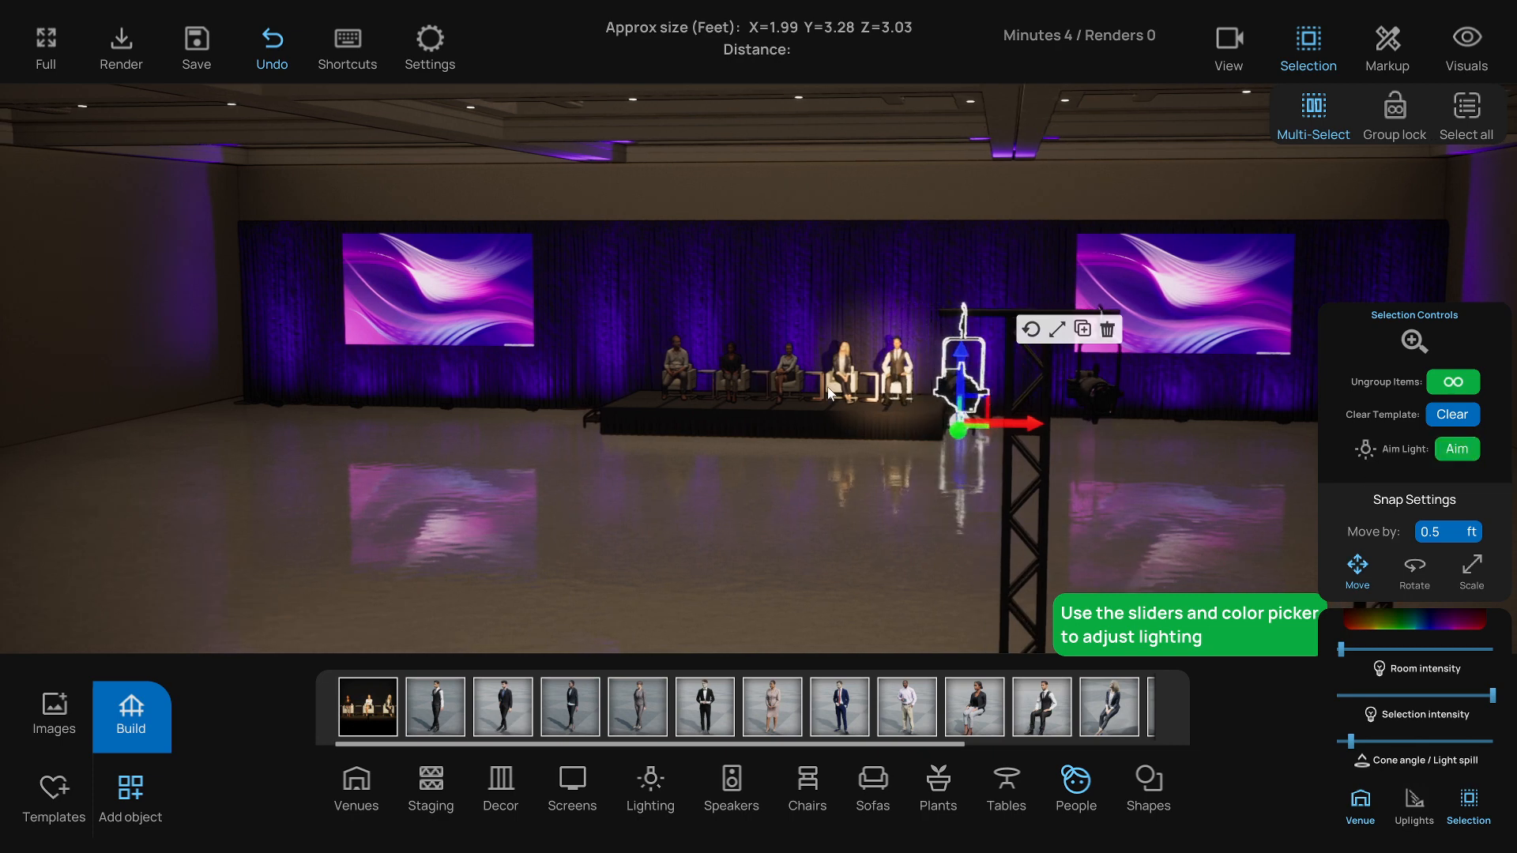
click(828, 387)
click(960, 389)
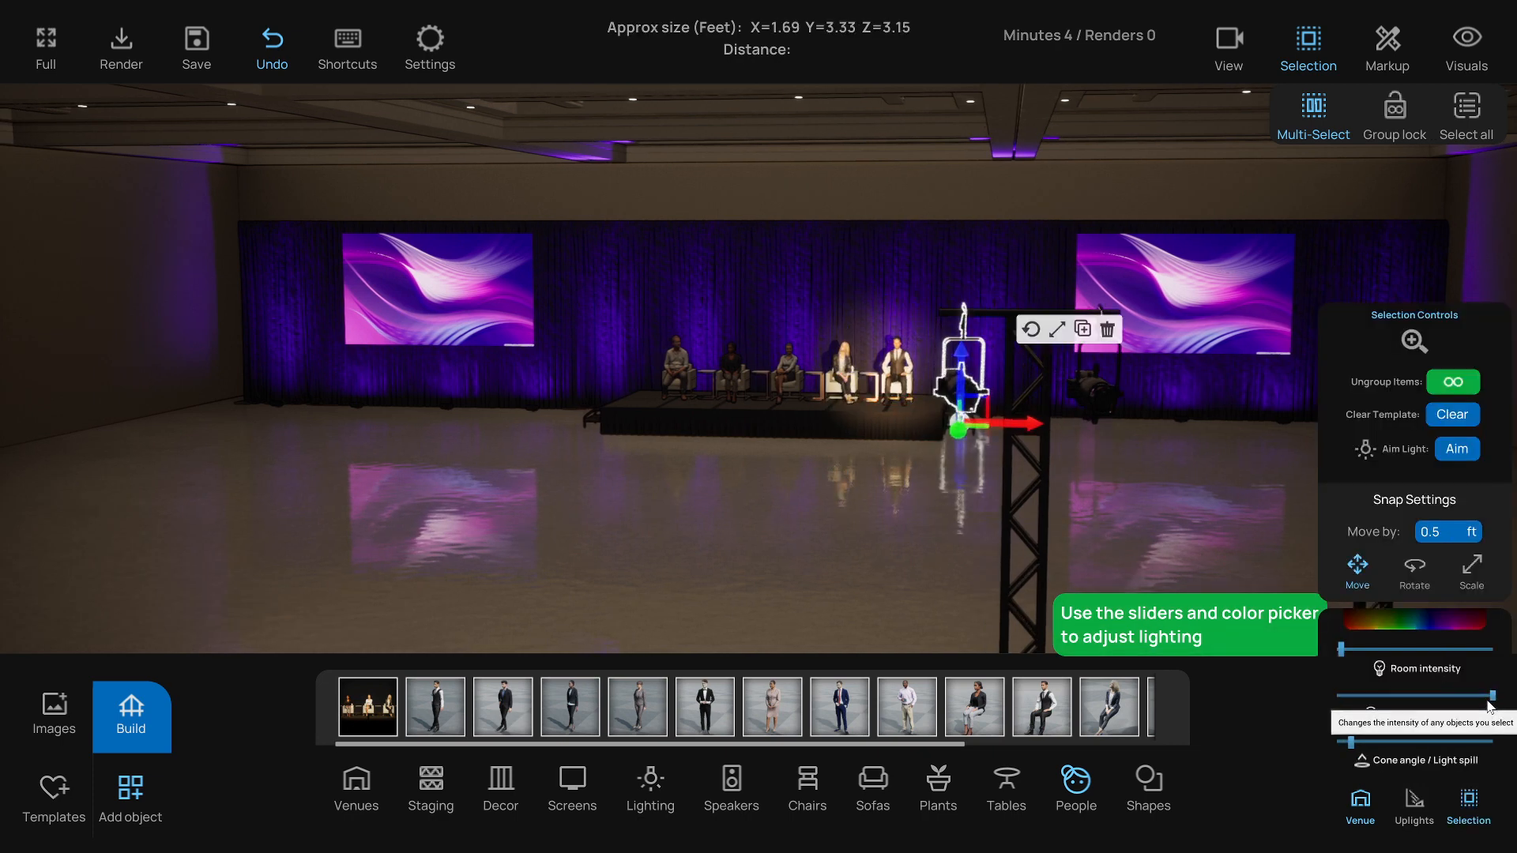
drag(1491, 699, 1472, 697)
drag(1351, 743, 1349, 743)
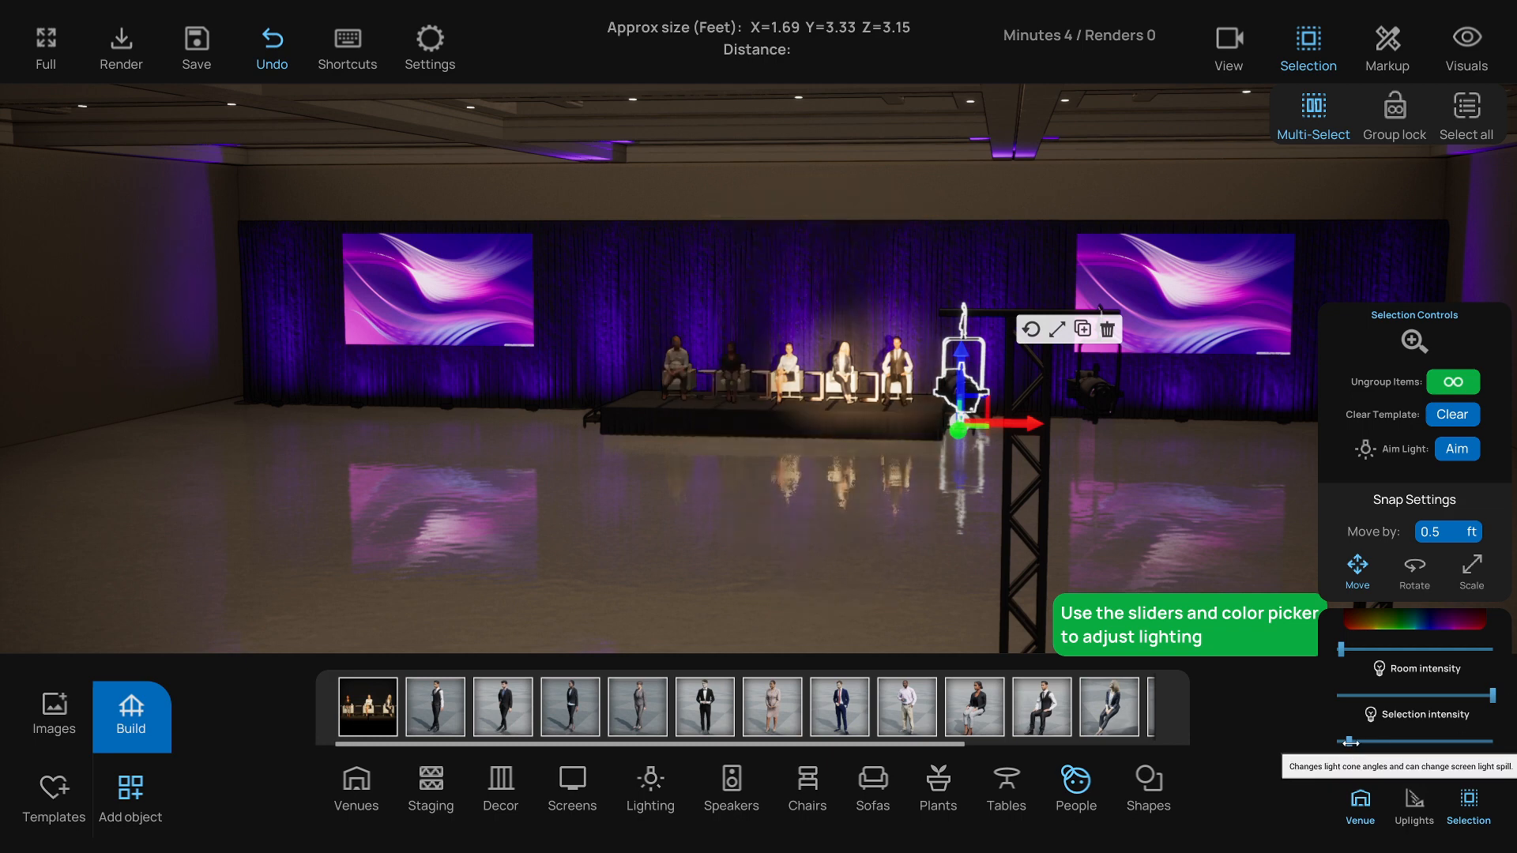
click(1443, 457)
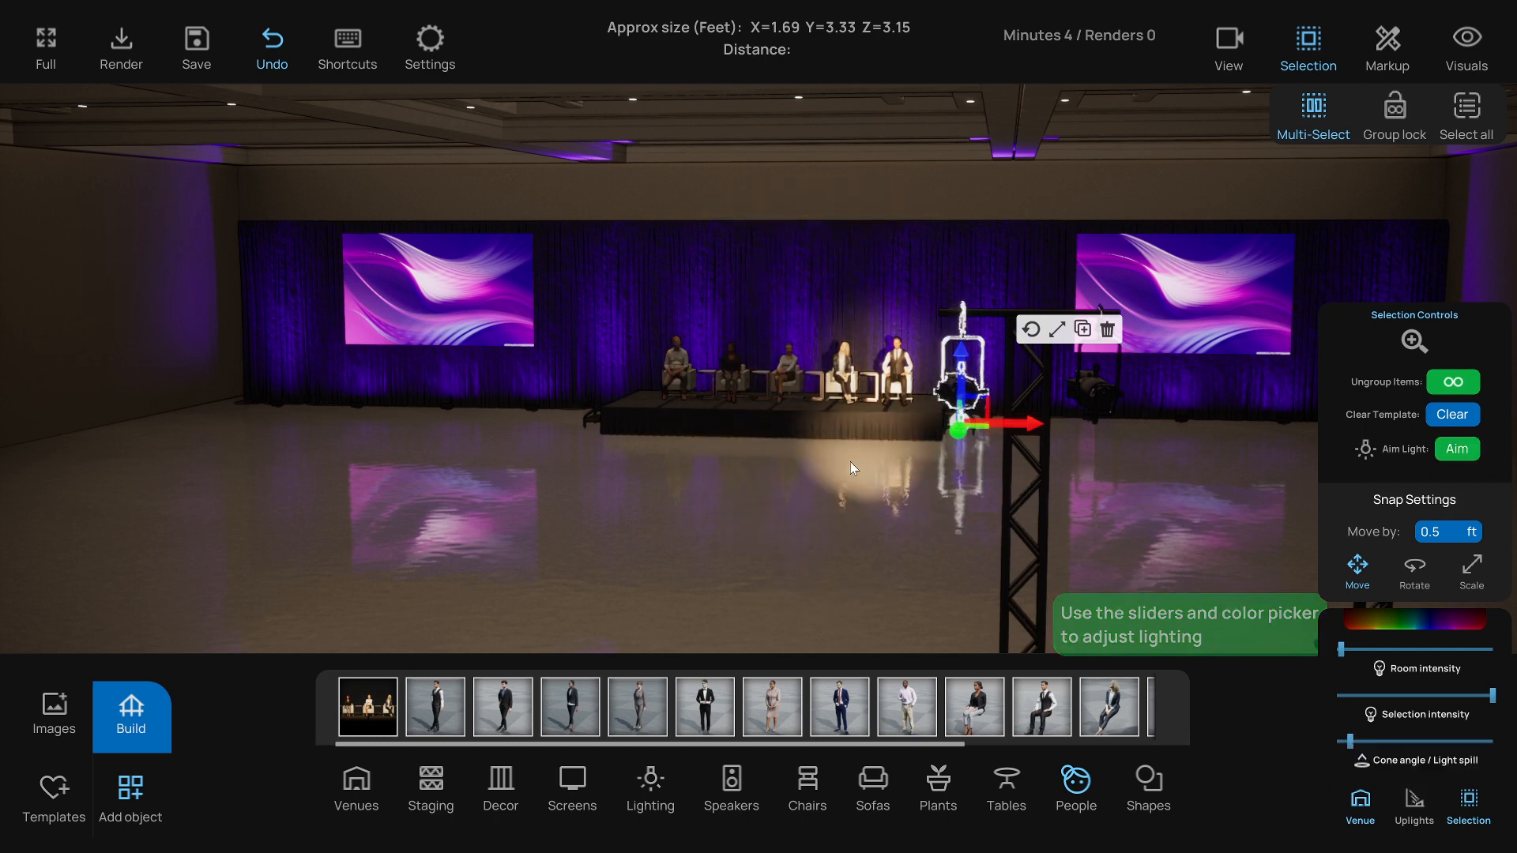
click(819, 382)
Set the left tree's inner light to maximum intensity and aim it at the second panelist from the left
key(d)
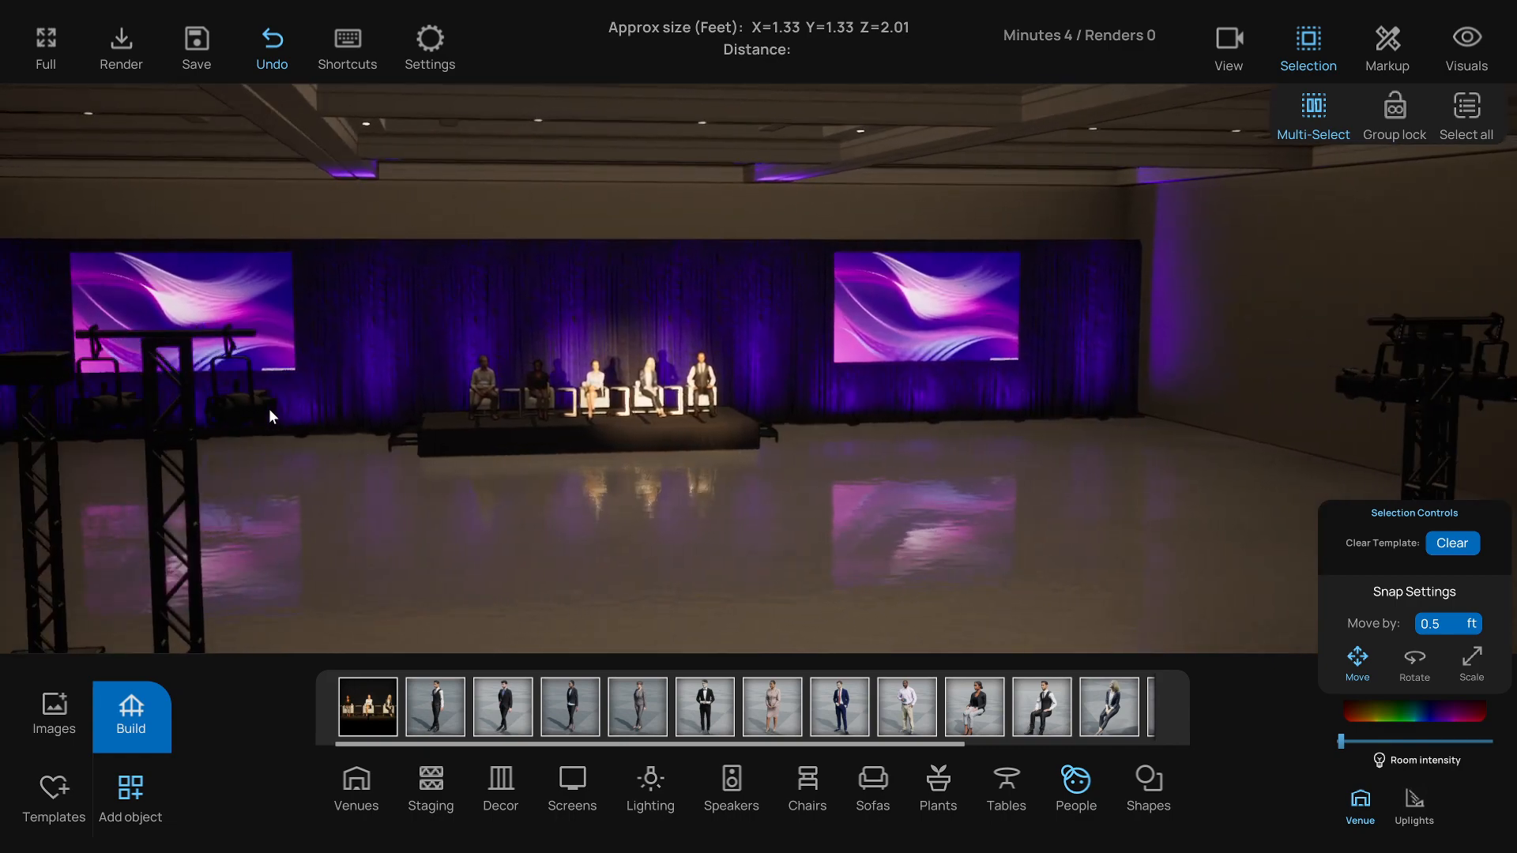
click(269, 417)
key(d)
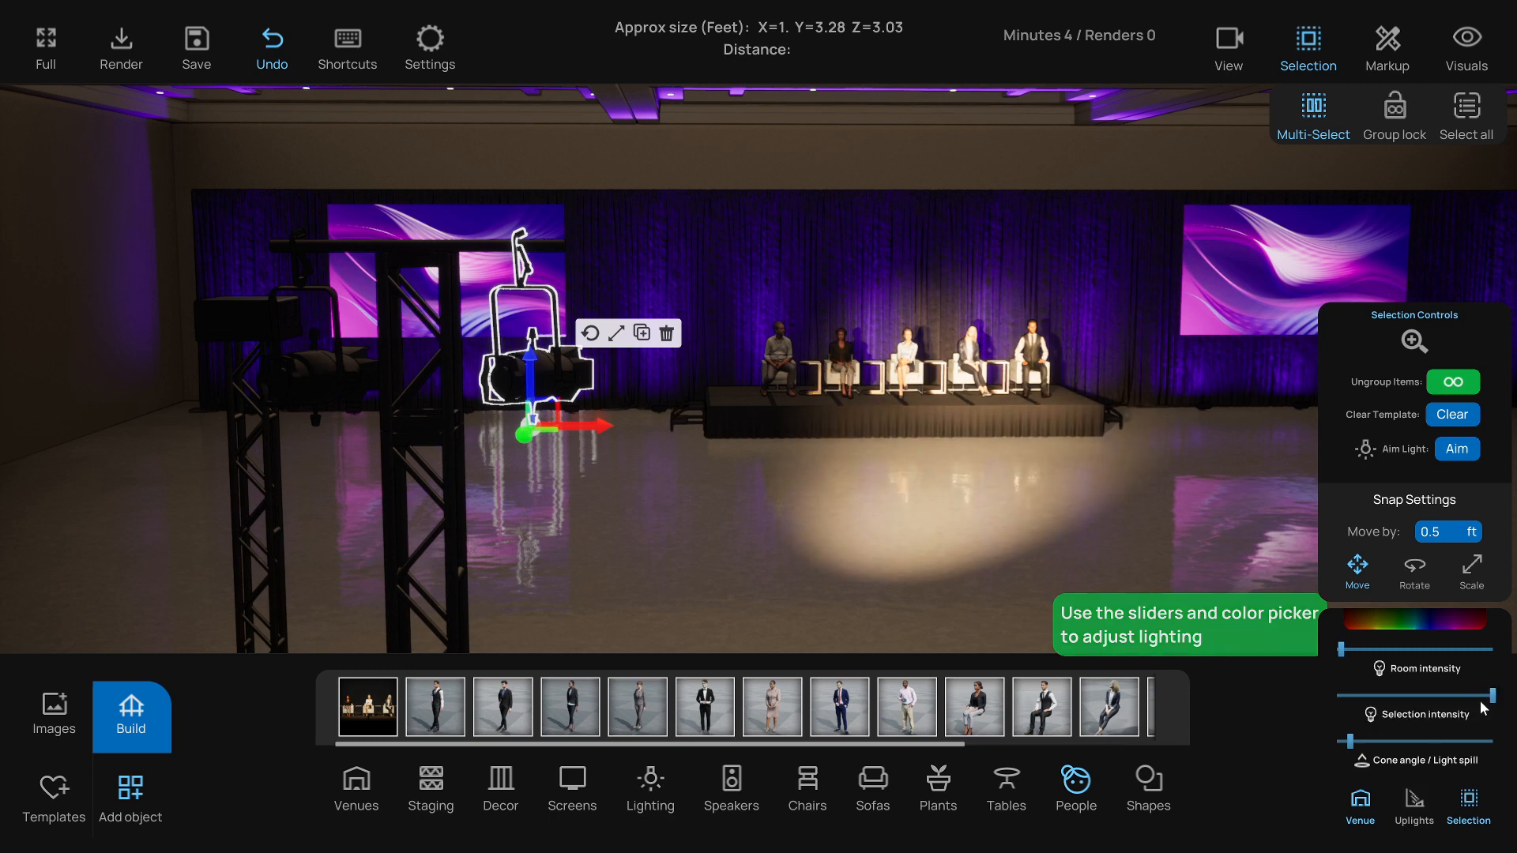
click(1461, 453)
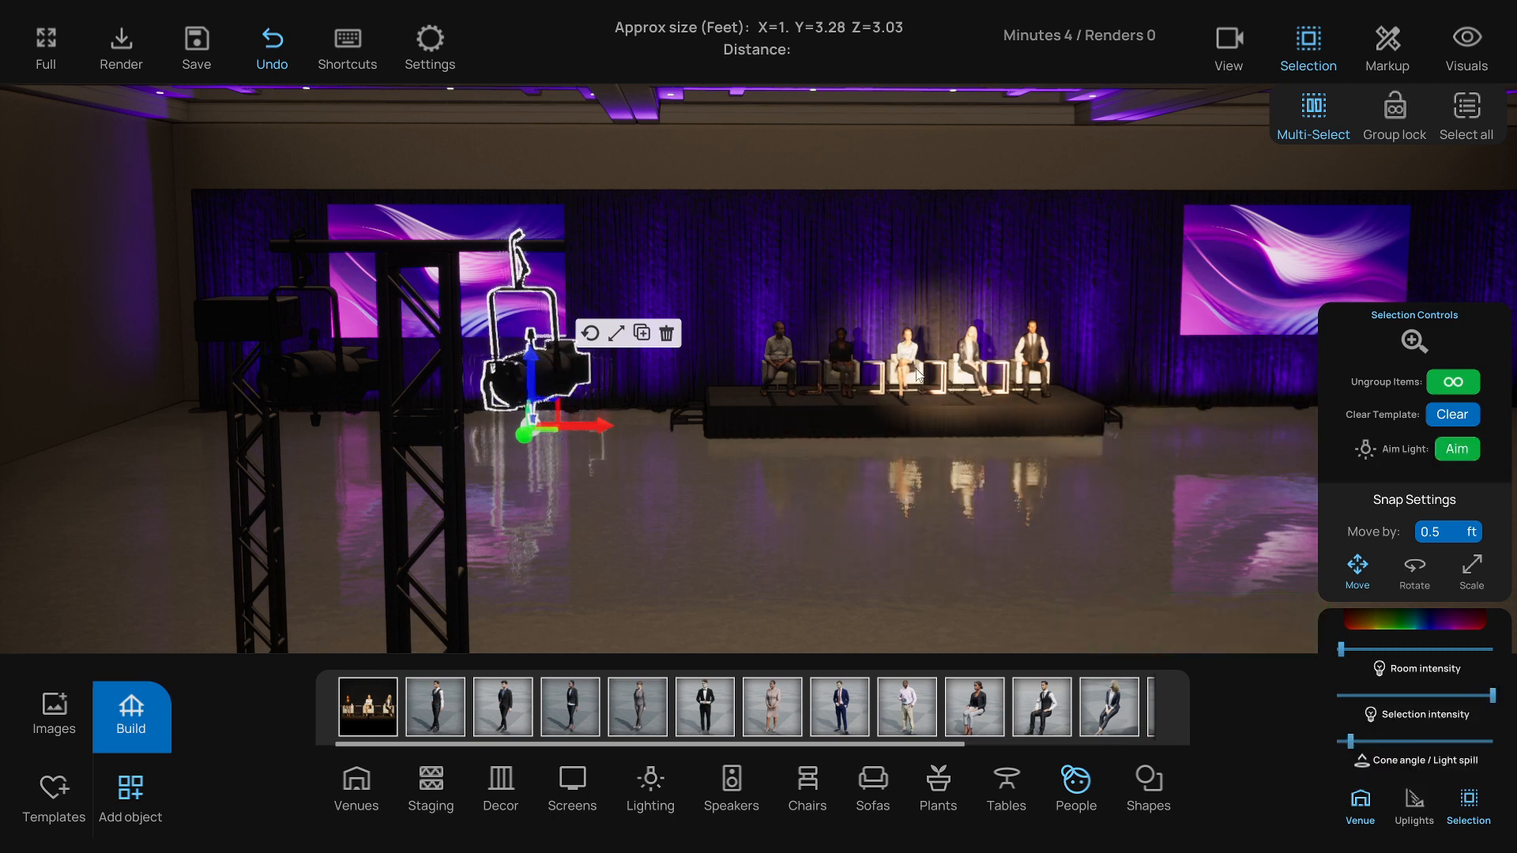
click(856, 379)
key(a)
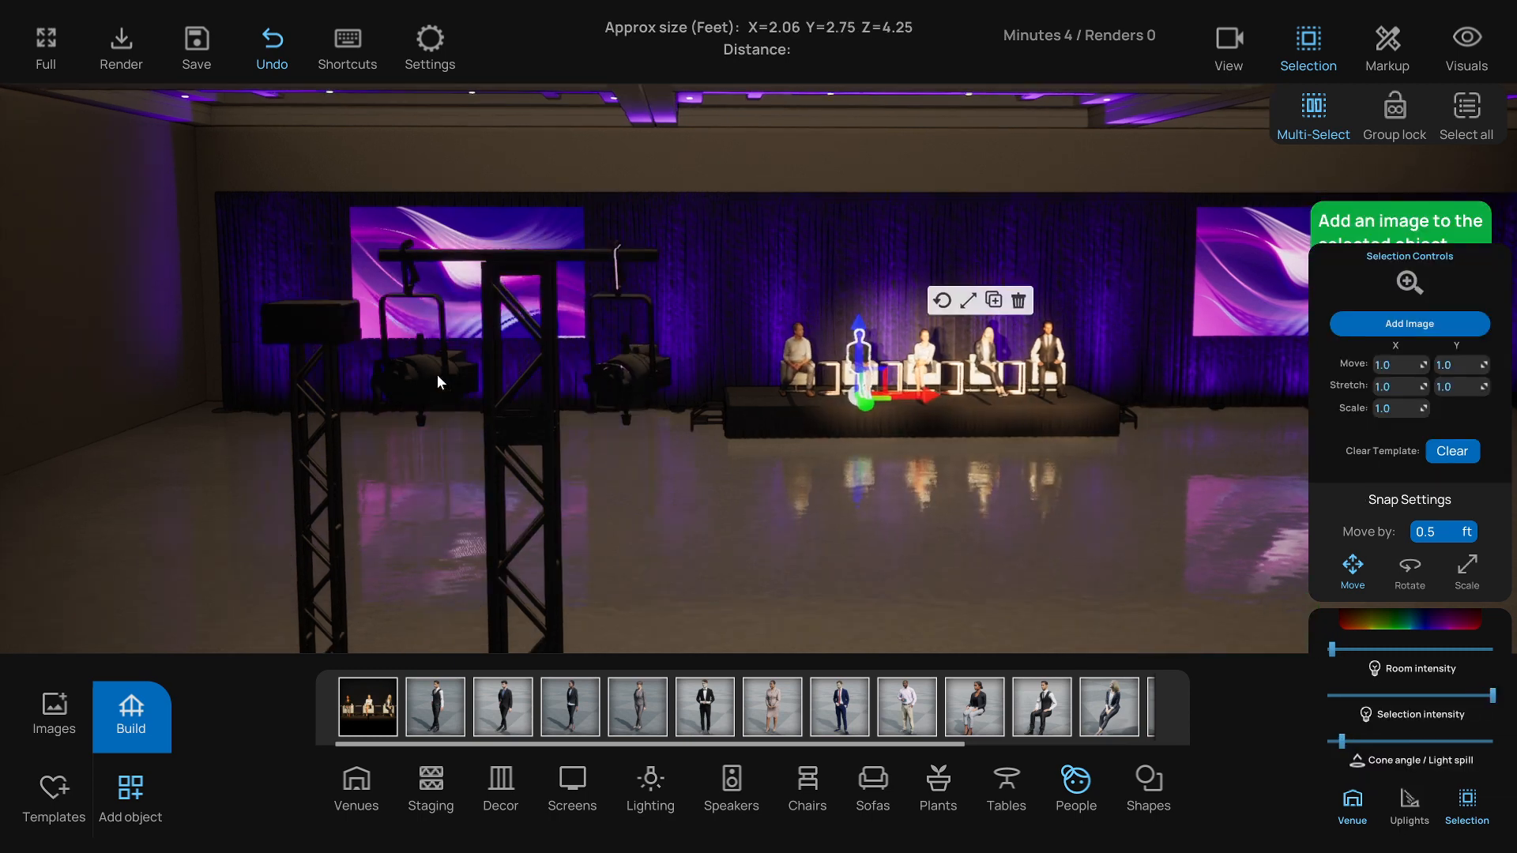
Adjust the cone angle of the left tree's outer light and aim it at the leftmost panelist
click(435, 375)
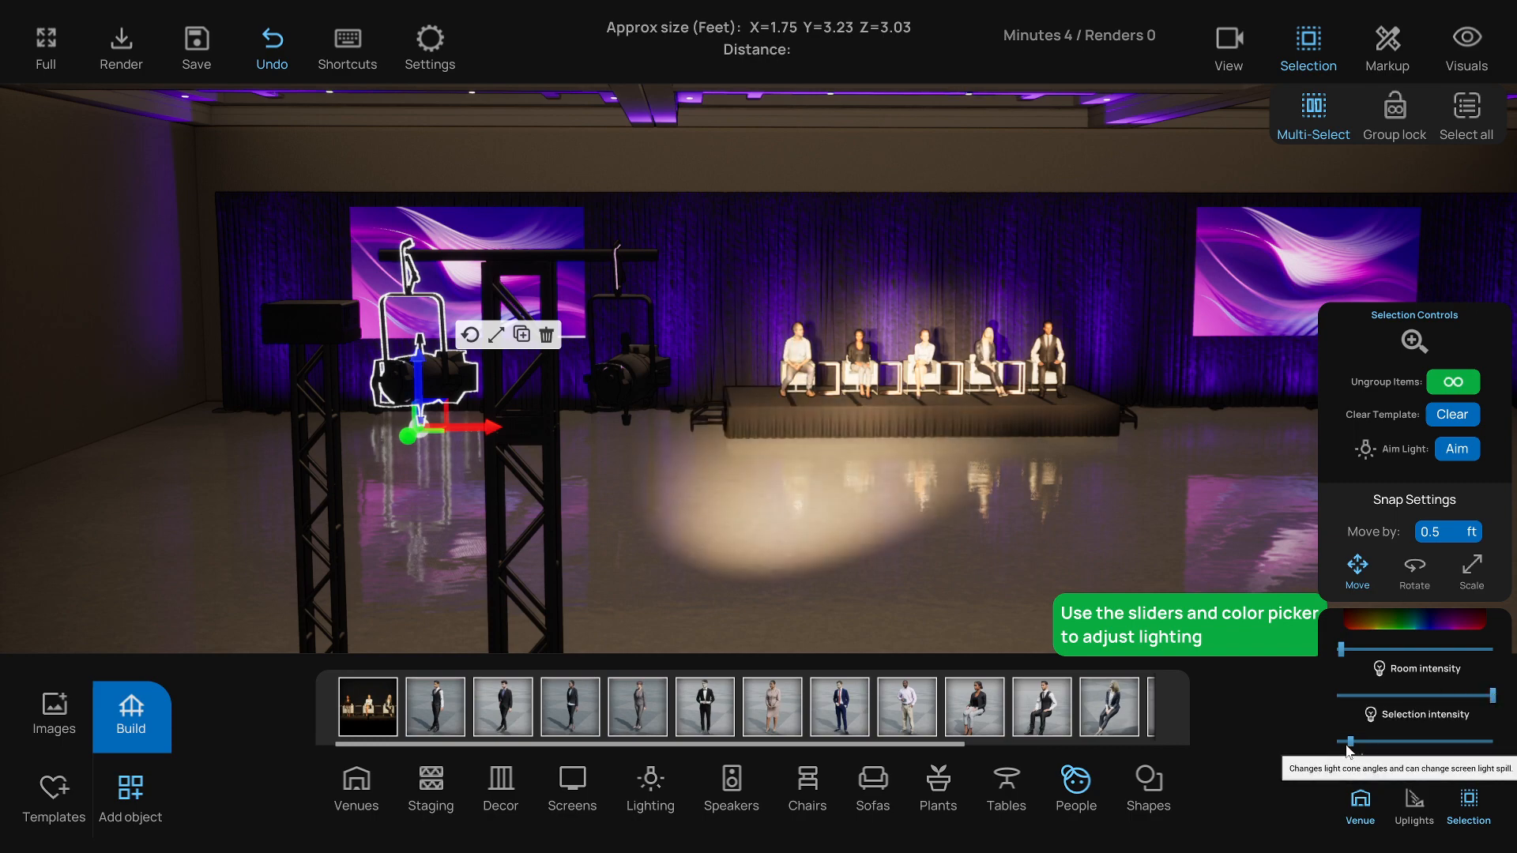
drag(1346, 745, 1344, 743)
click(1456, 449)
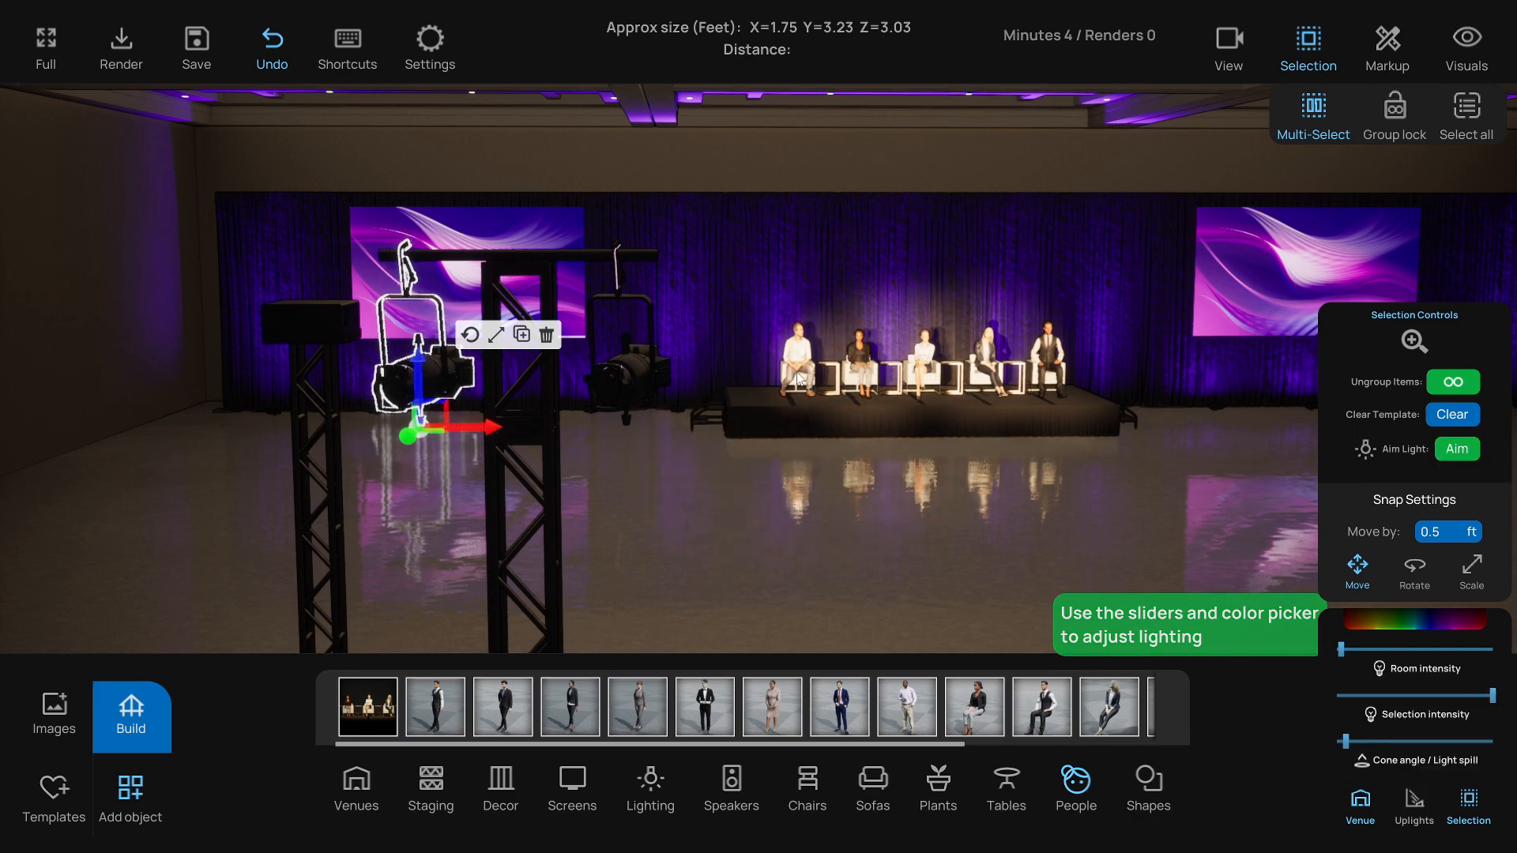
click(788, 383)
scroll(665, 384, down, 2)
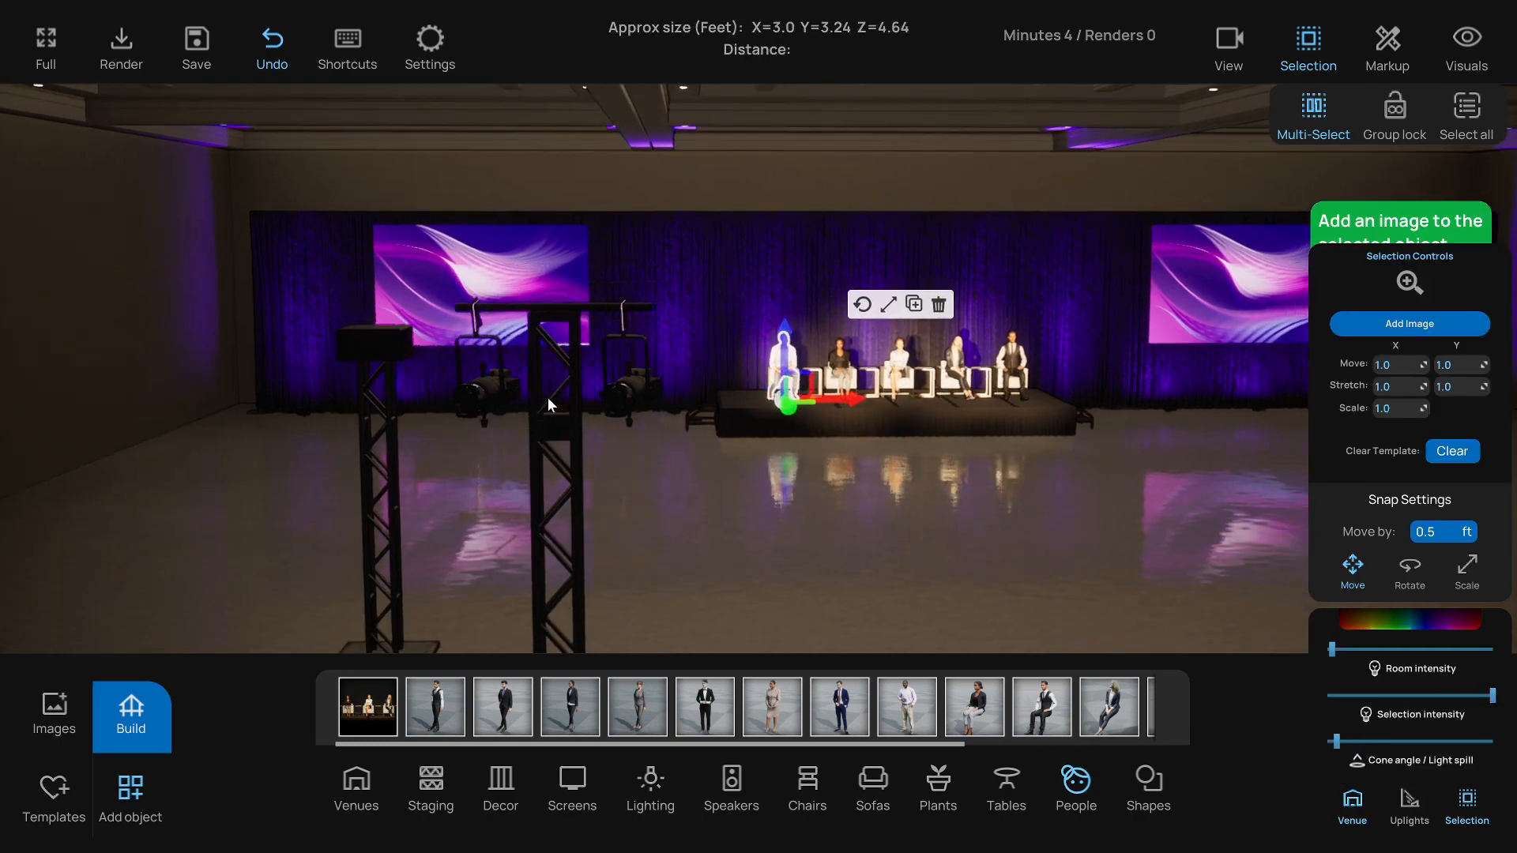
Select all four tree lights together, slightly lower their intensity and fine-tune their cone angle, and deselect them
click(491, 389)
shift+click(618, 399)
scroll(749, 430, down, 3)
key(d)
right_drag(1037, 481, 978, 485)
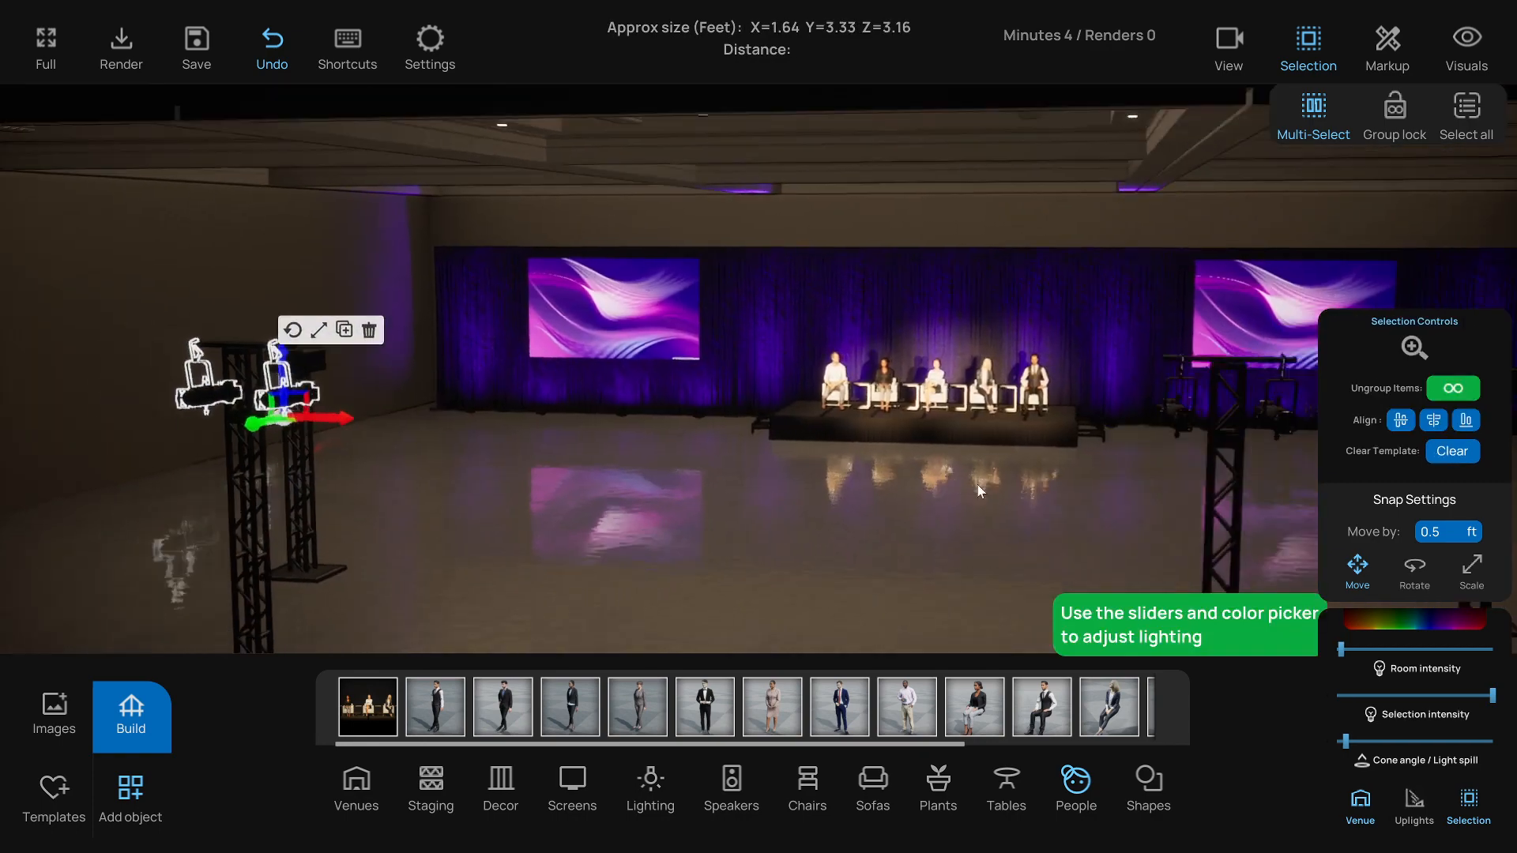
shift+click(974, 416)
shift+click(1059, 420)
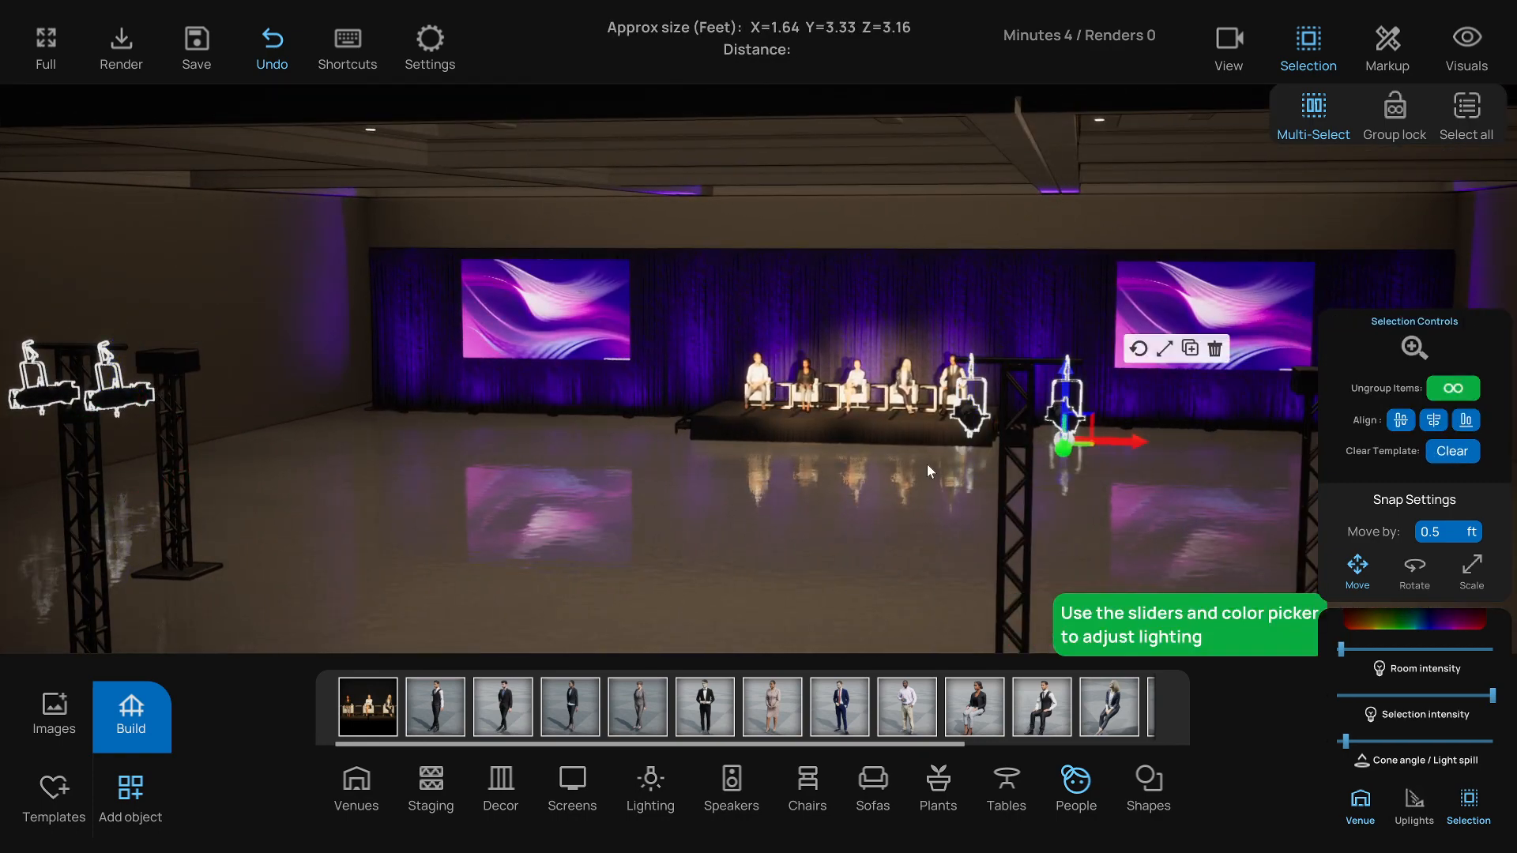
key(a)
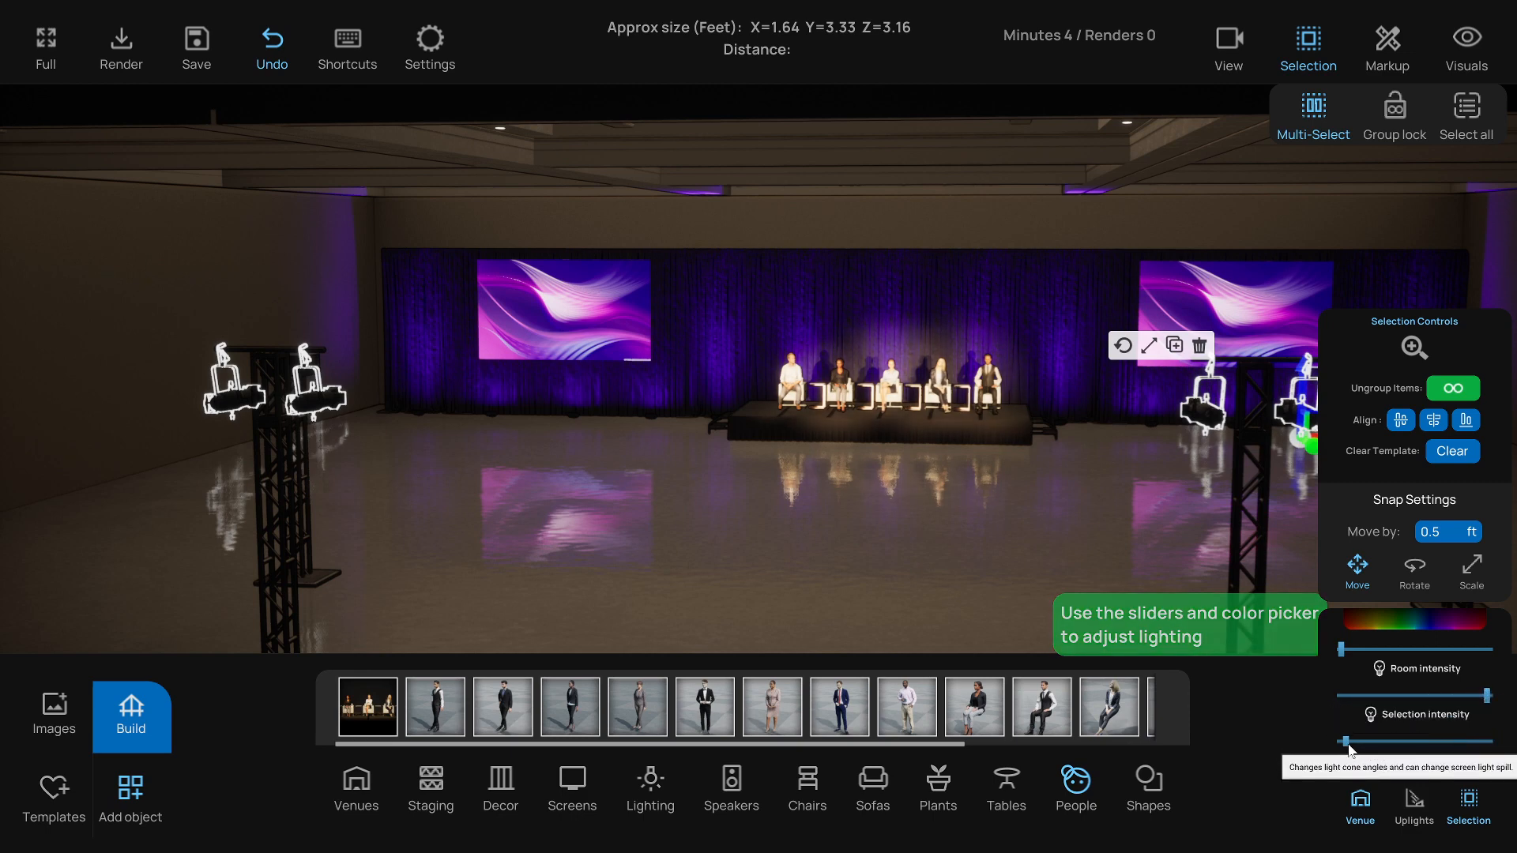
drag(1344, 744, 1349, 743)
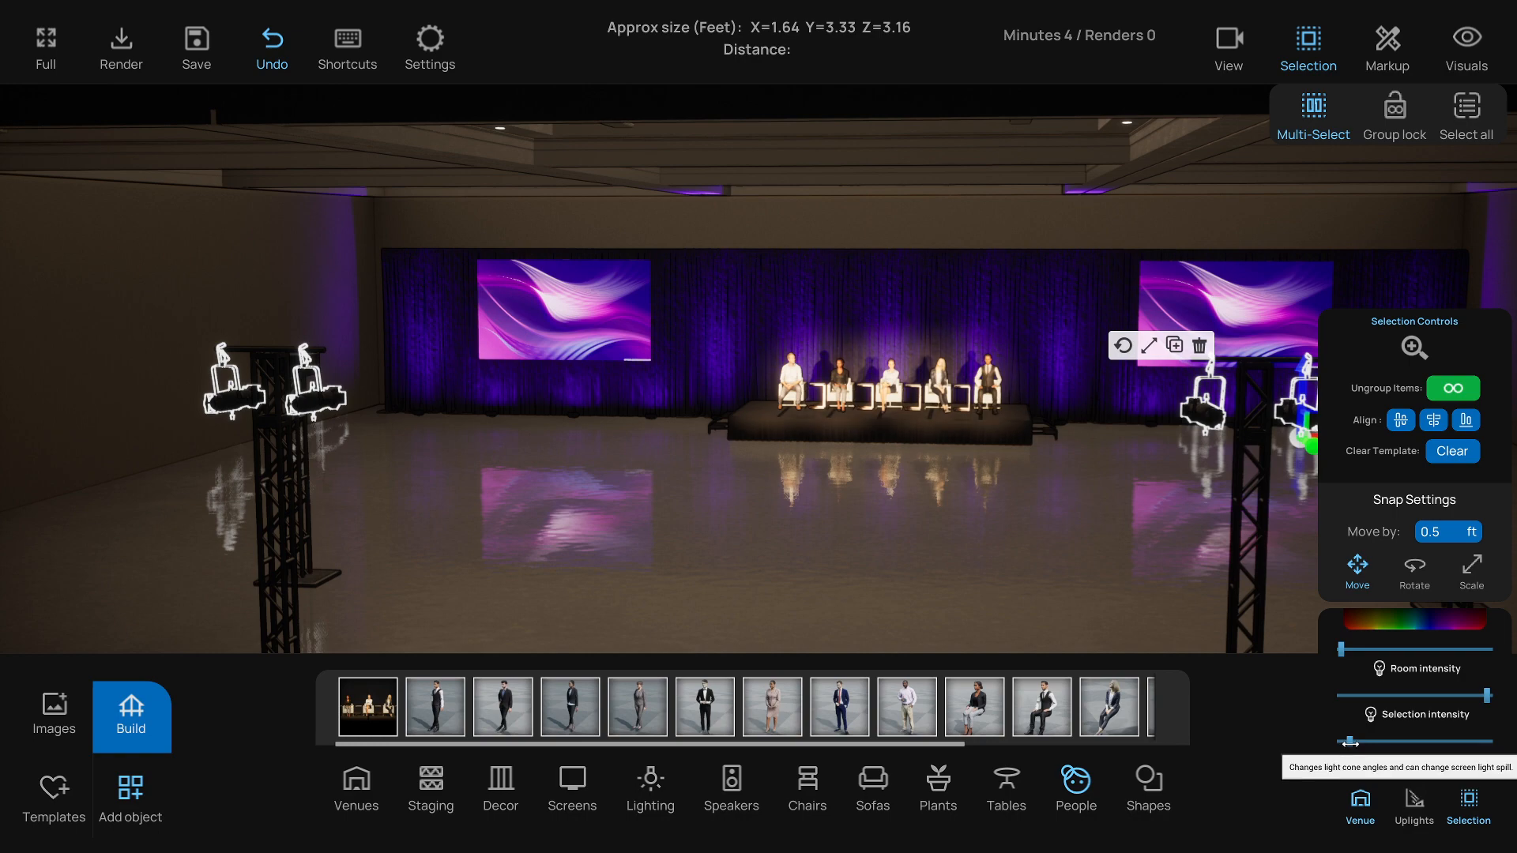
drag(1351, 743, 1347, 743)
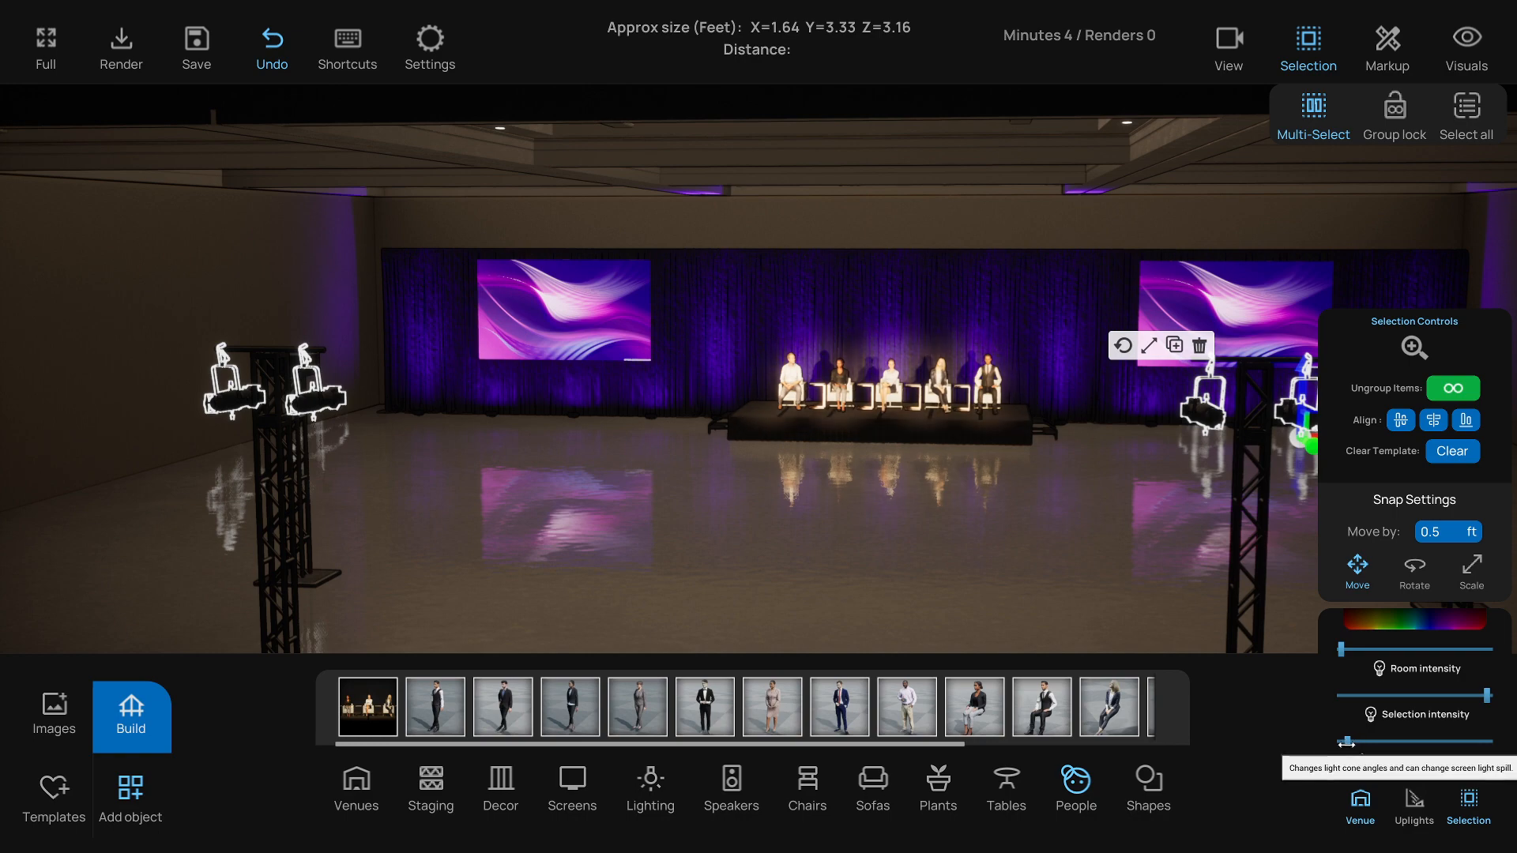
click(862, 573)
Open the Lighting object library with the whole stage and both lighting trees in view
right_drag(862, 572, 790, 606)
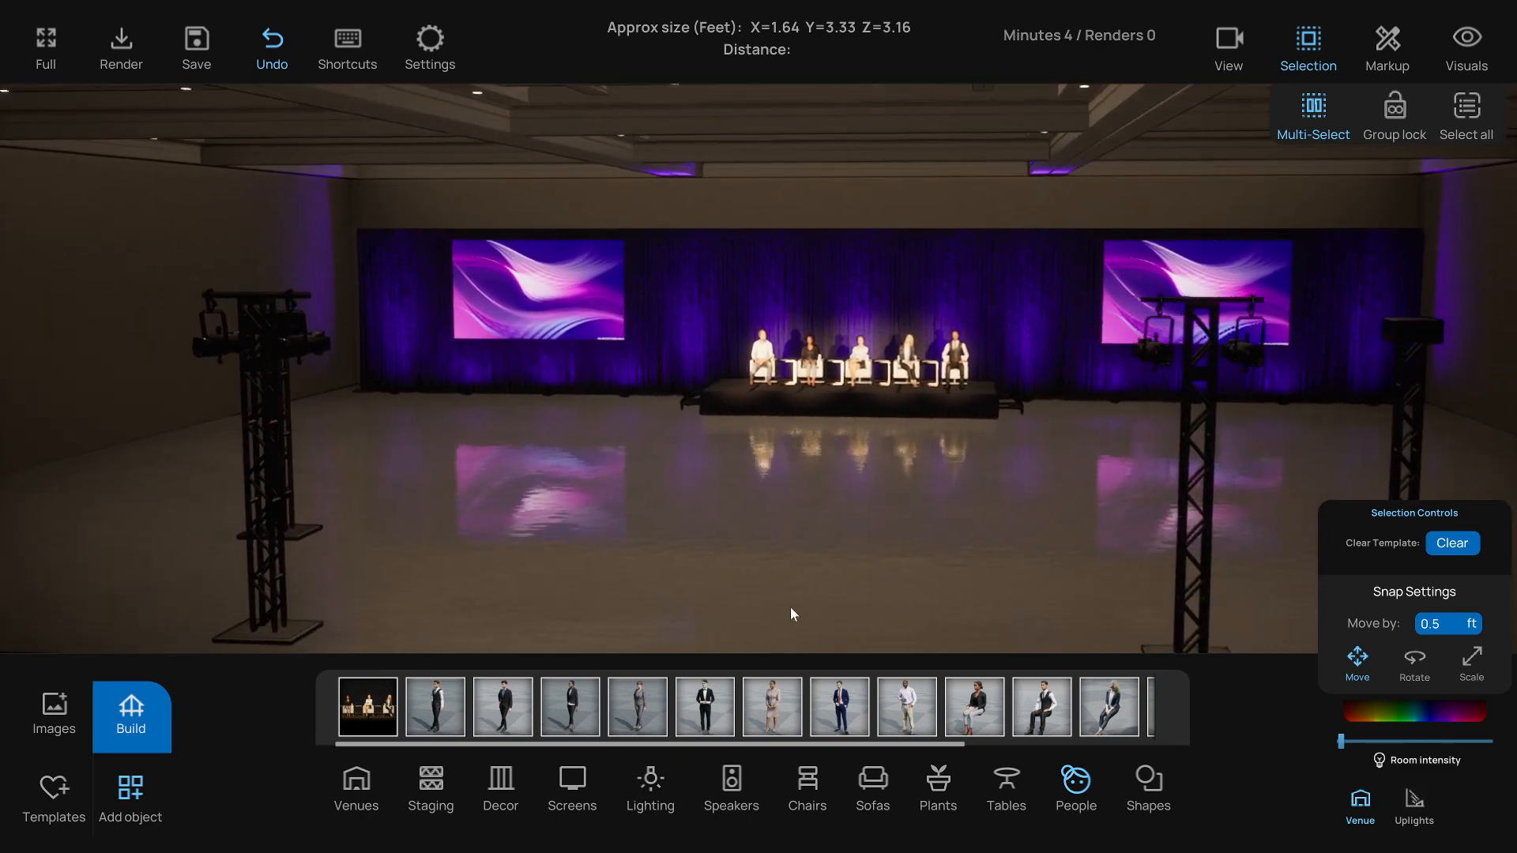
click(654, 781)
scroll(718, 635, up, 3)
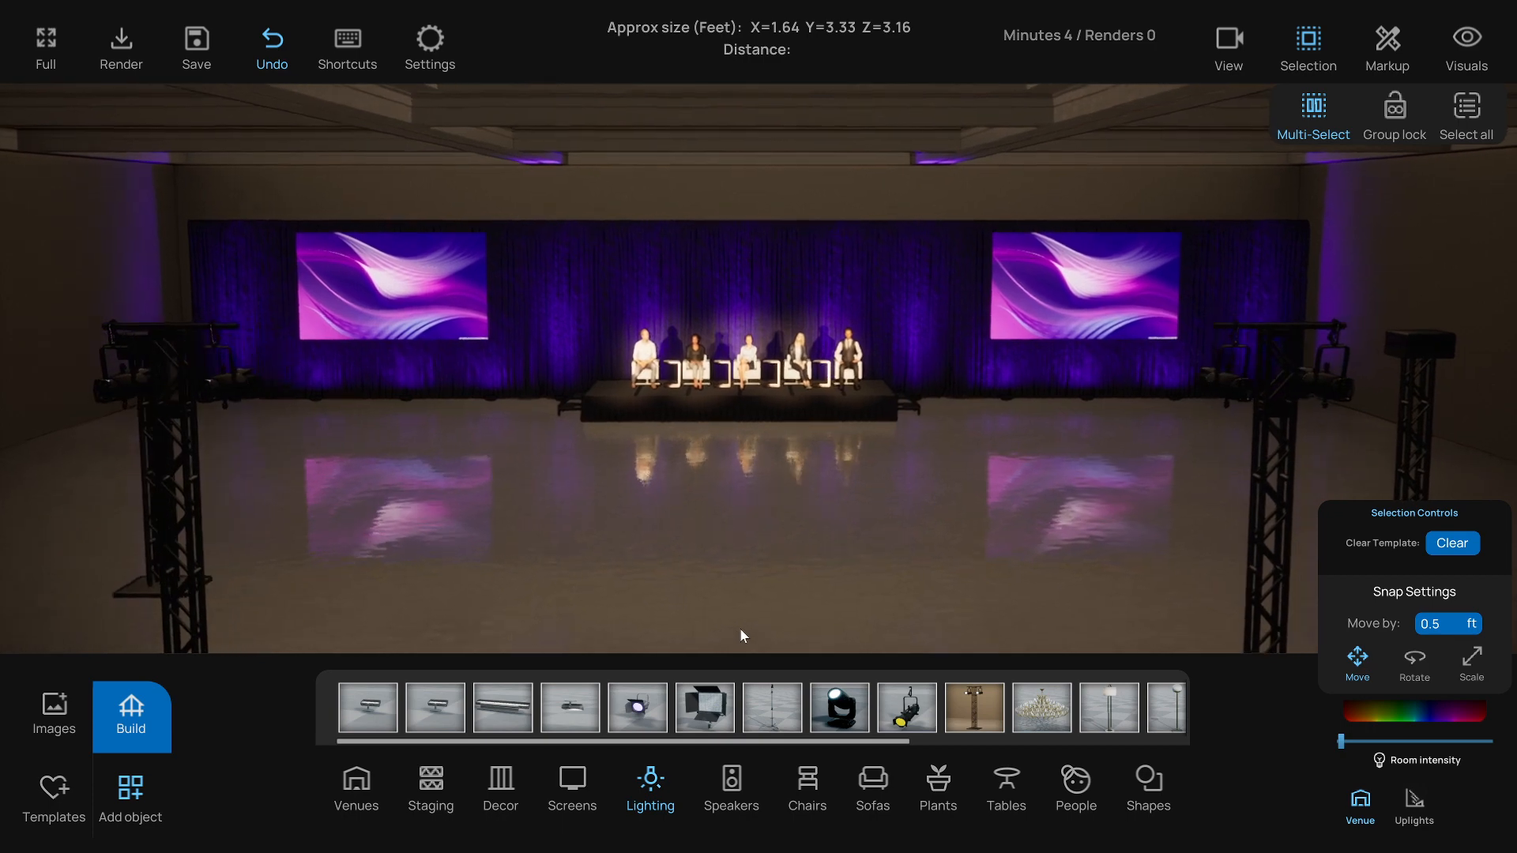
scroll(740, 631, down, 1)
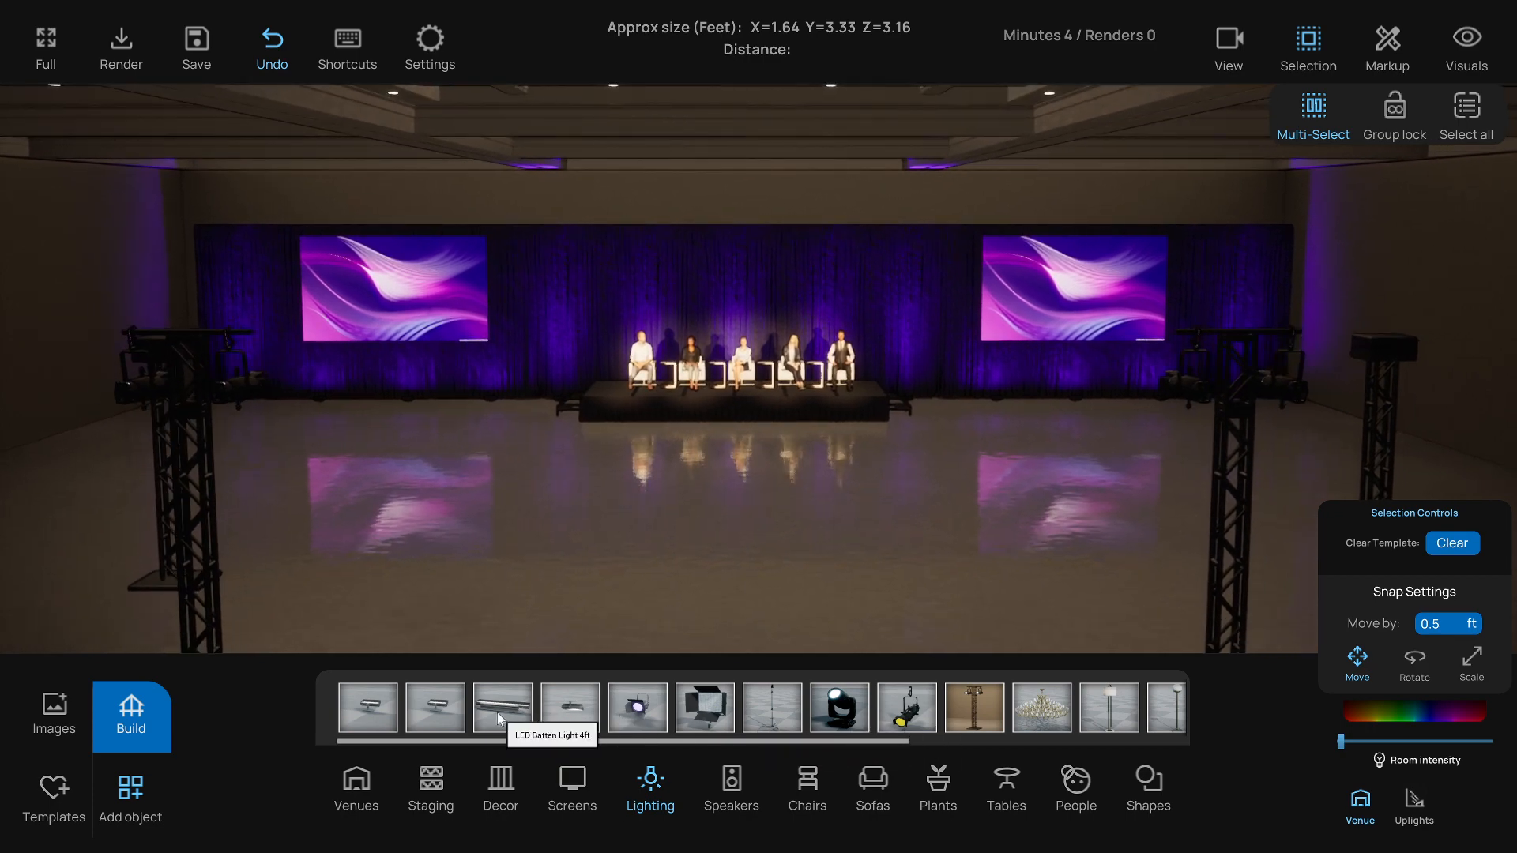
Add moving lights above the stage from the lighting build settings, with the amount set to 2
click(134, 720)
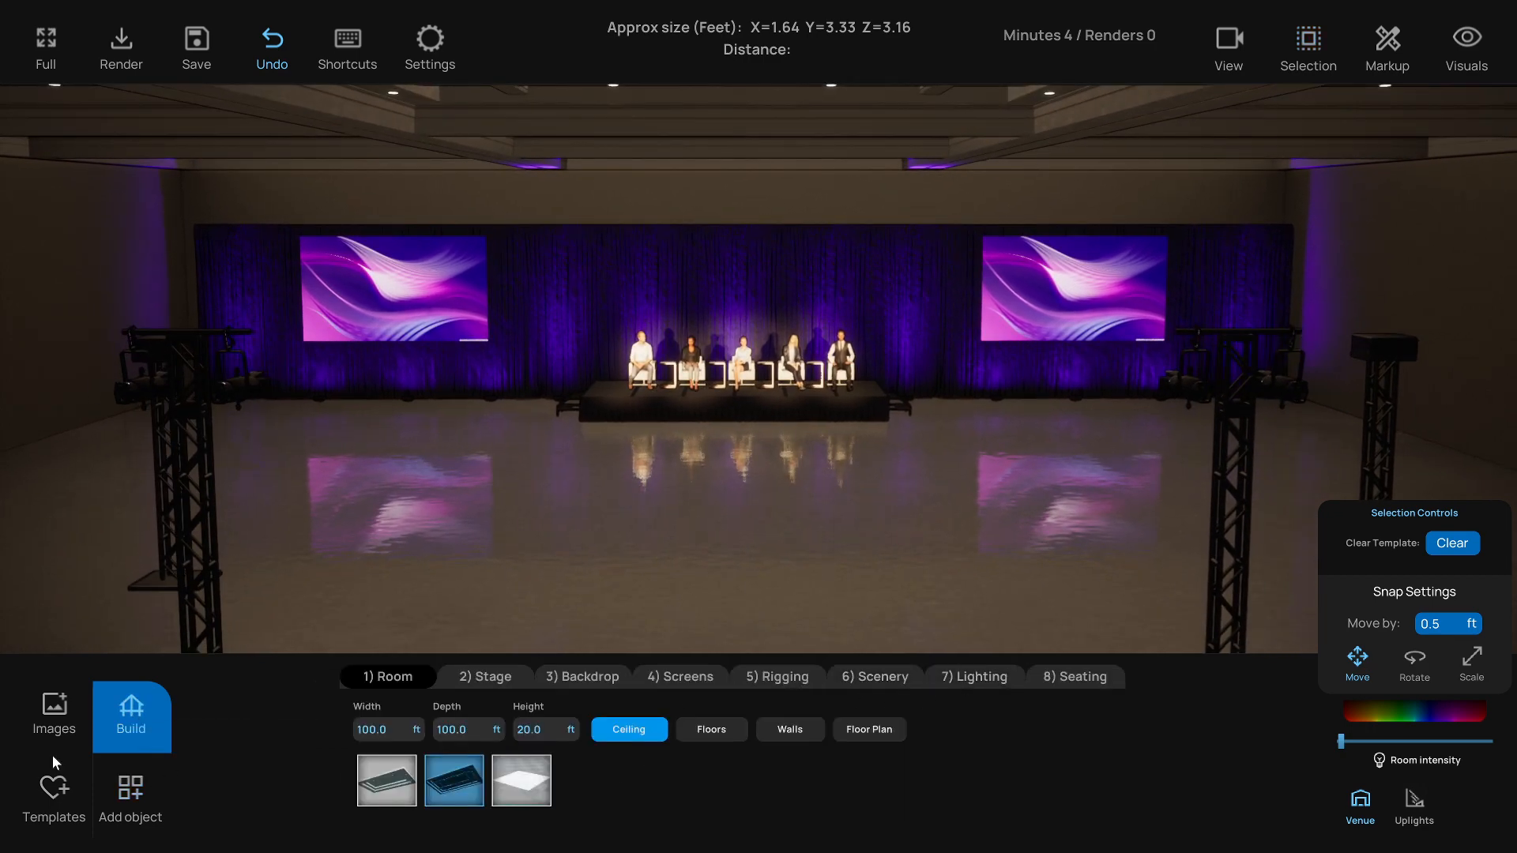
click(992, 681)
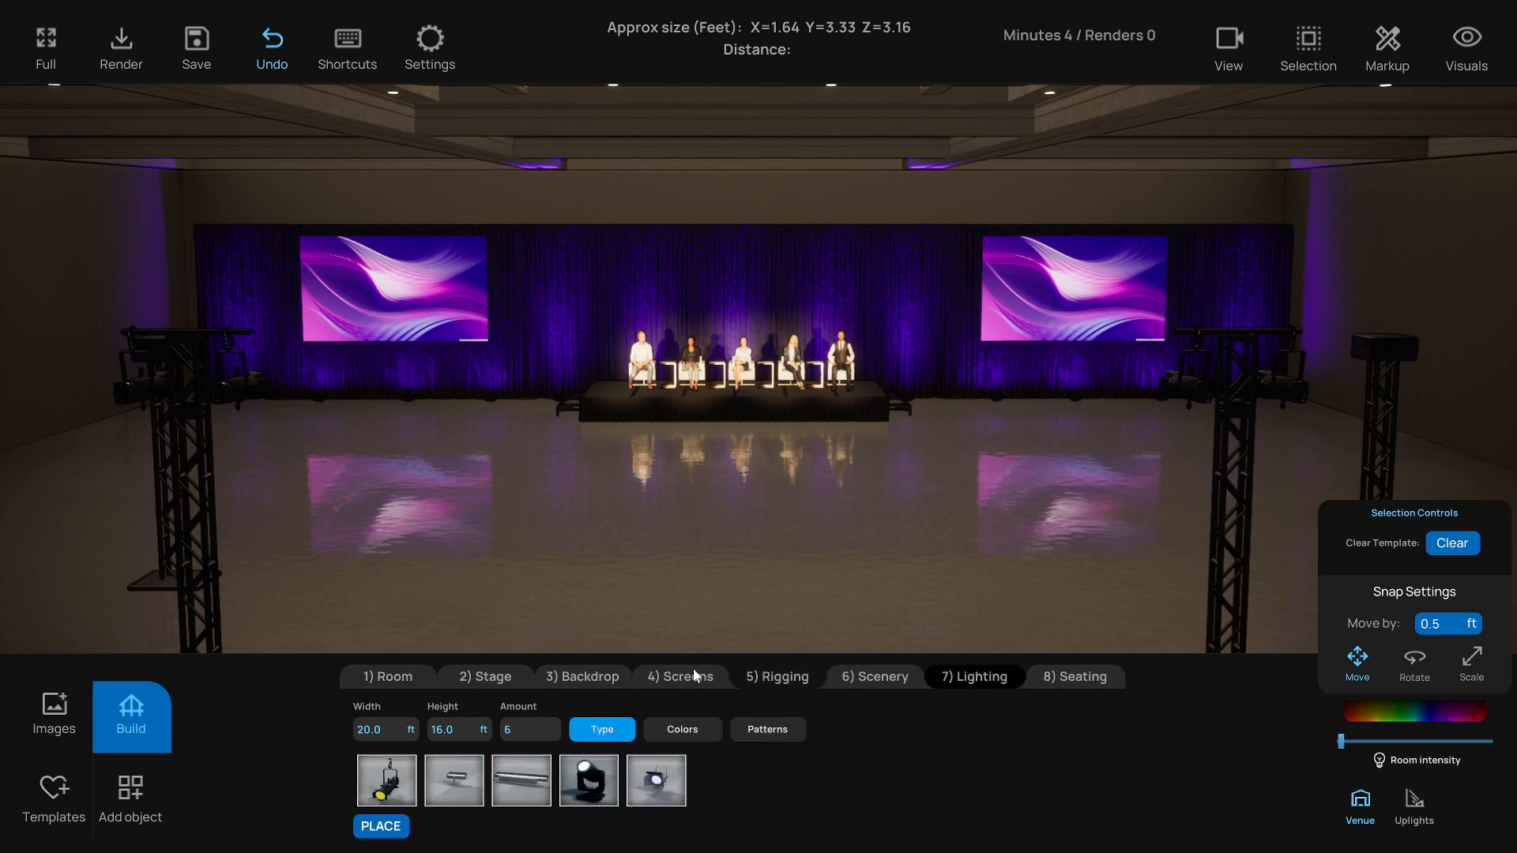
scroll(553, 605, up, 1)
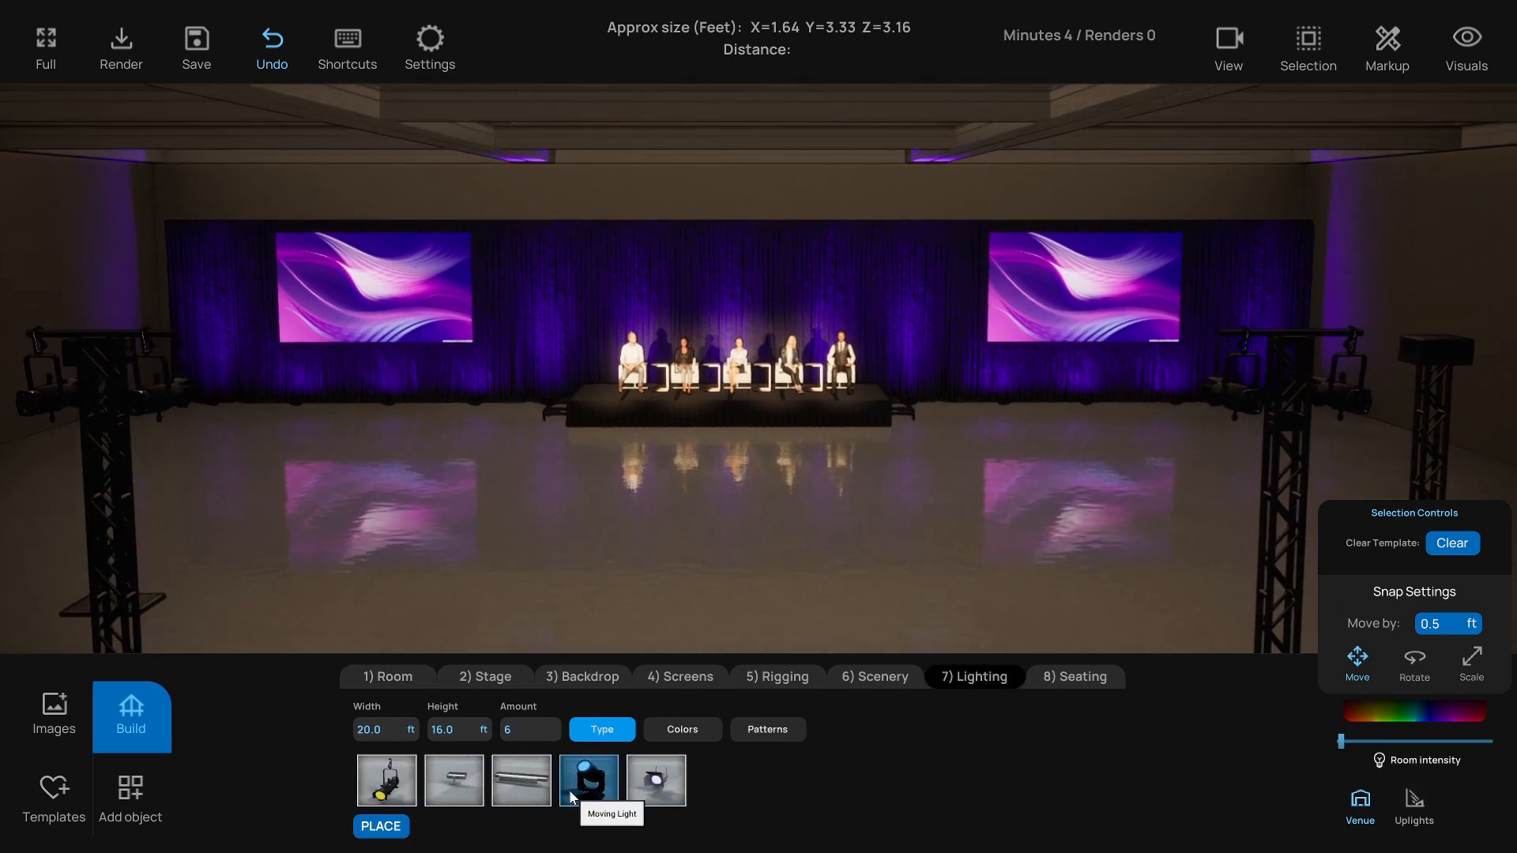
click(595, 790)
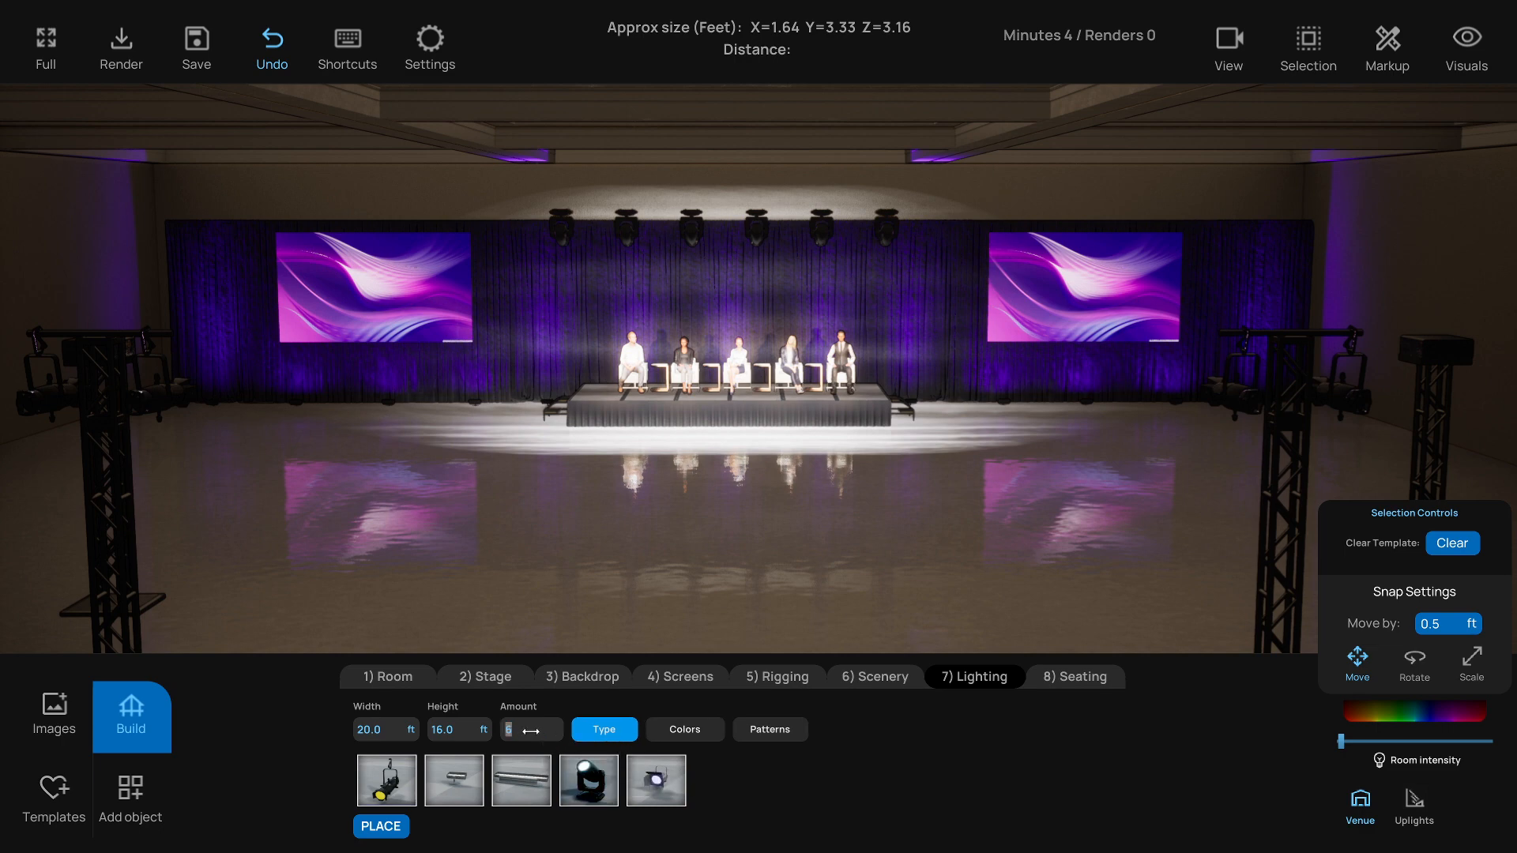
text(2)
scroll(656, 504, down, 1)
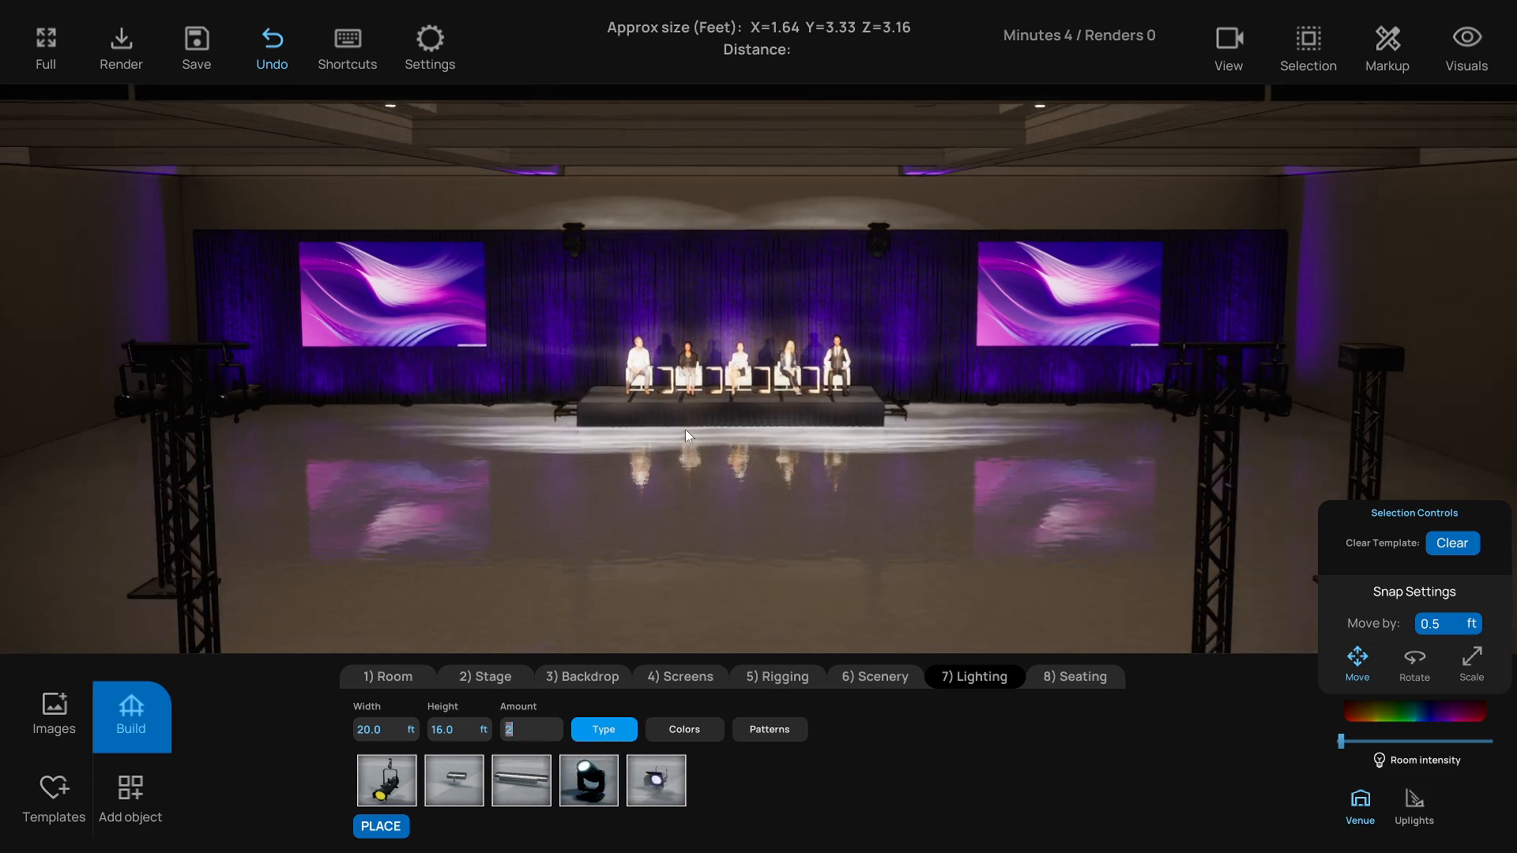
Move both moving lights together from above the stage out toward the audience area and deselect them
click(573, 253)
shift+click(878, 243)
right_drag(875, 350, 868, 216)
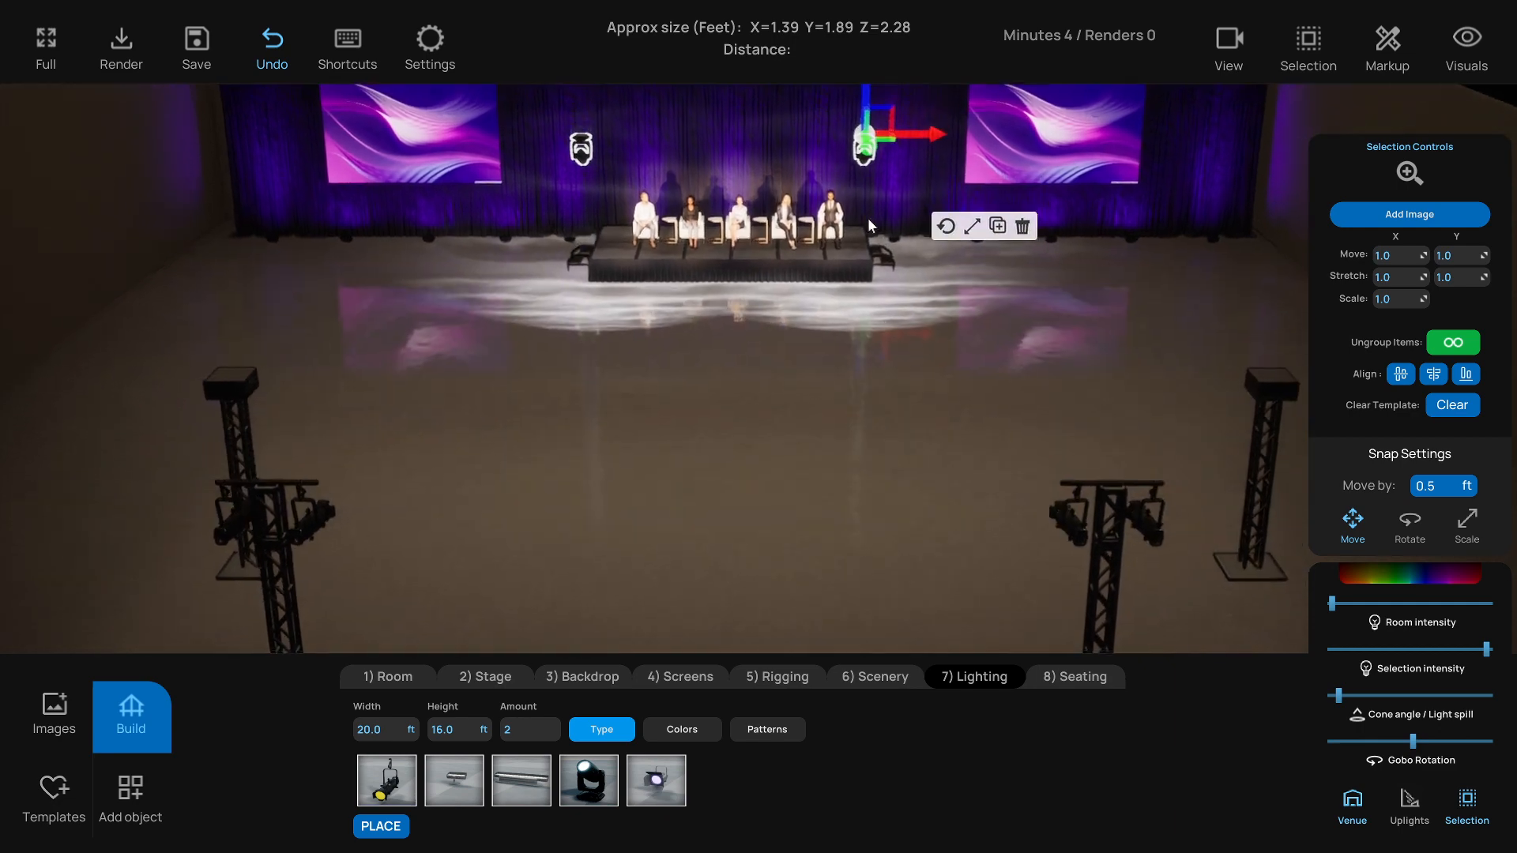
drag(870, 168, 893, 417)
right_drag(893, 417, 831, 434)
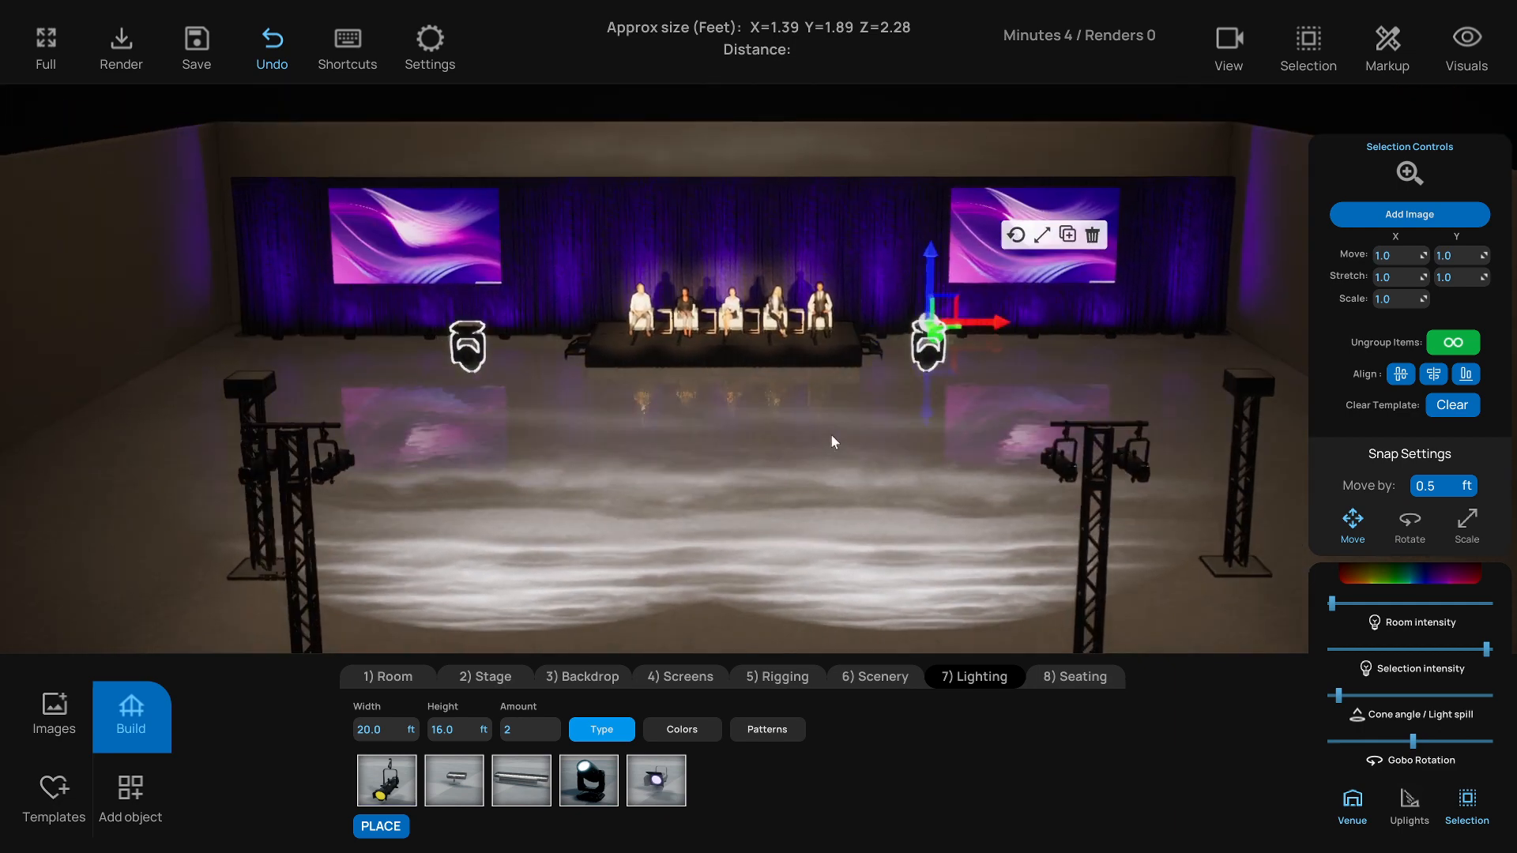
click(832, 436)
Apply the solid circle pattern to the right moving light and adjust its cone angle
click(930, 366)
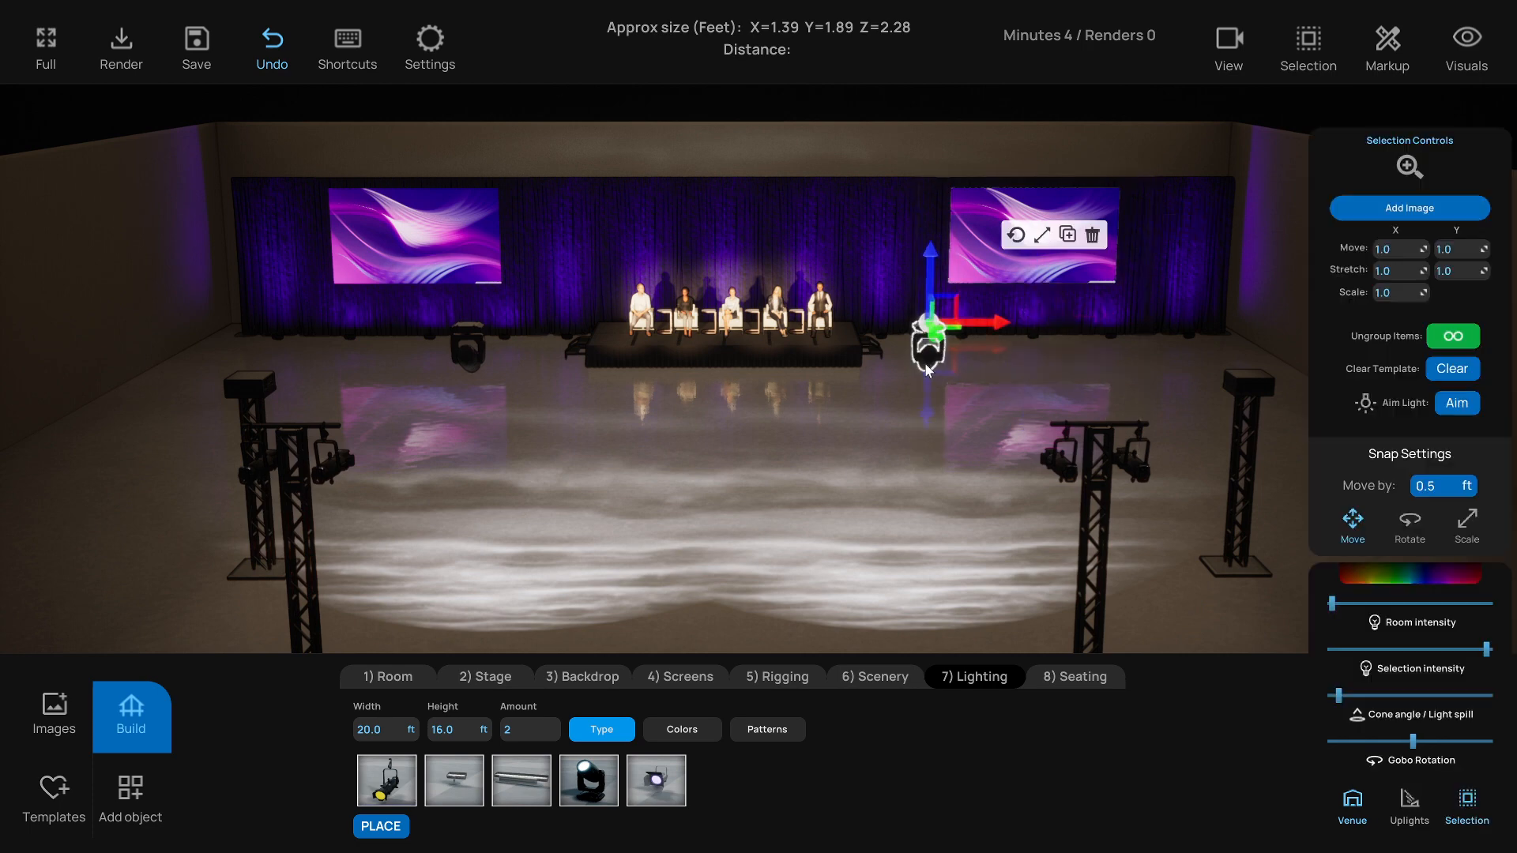
right_drag(926, 368, 869, 409)
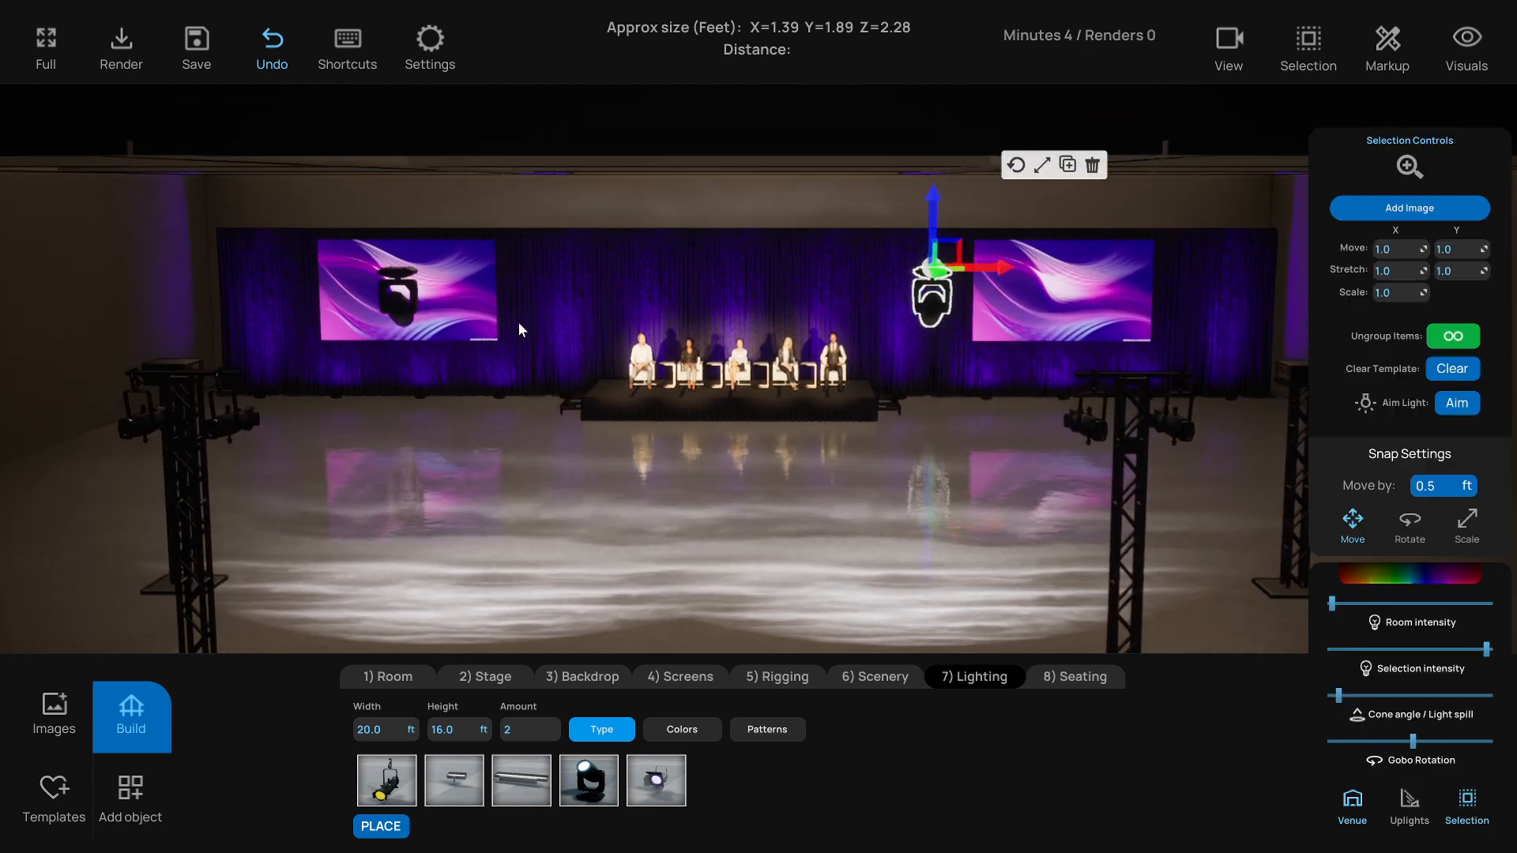
click(397, 310)
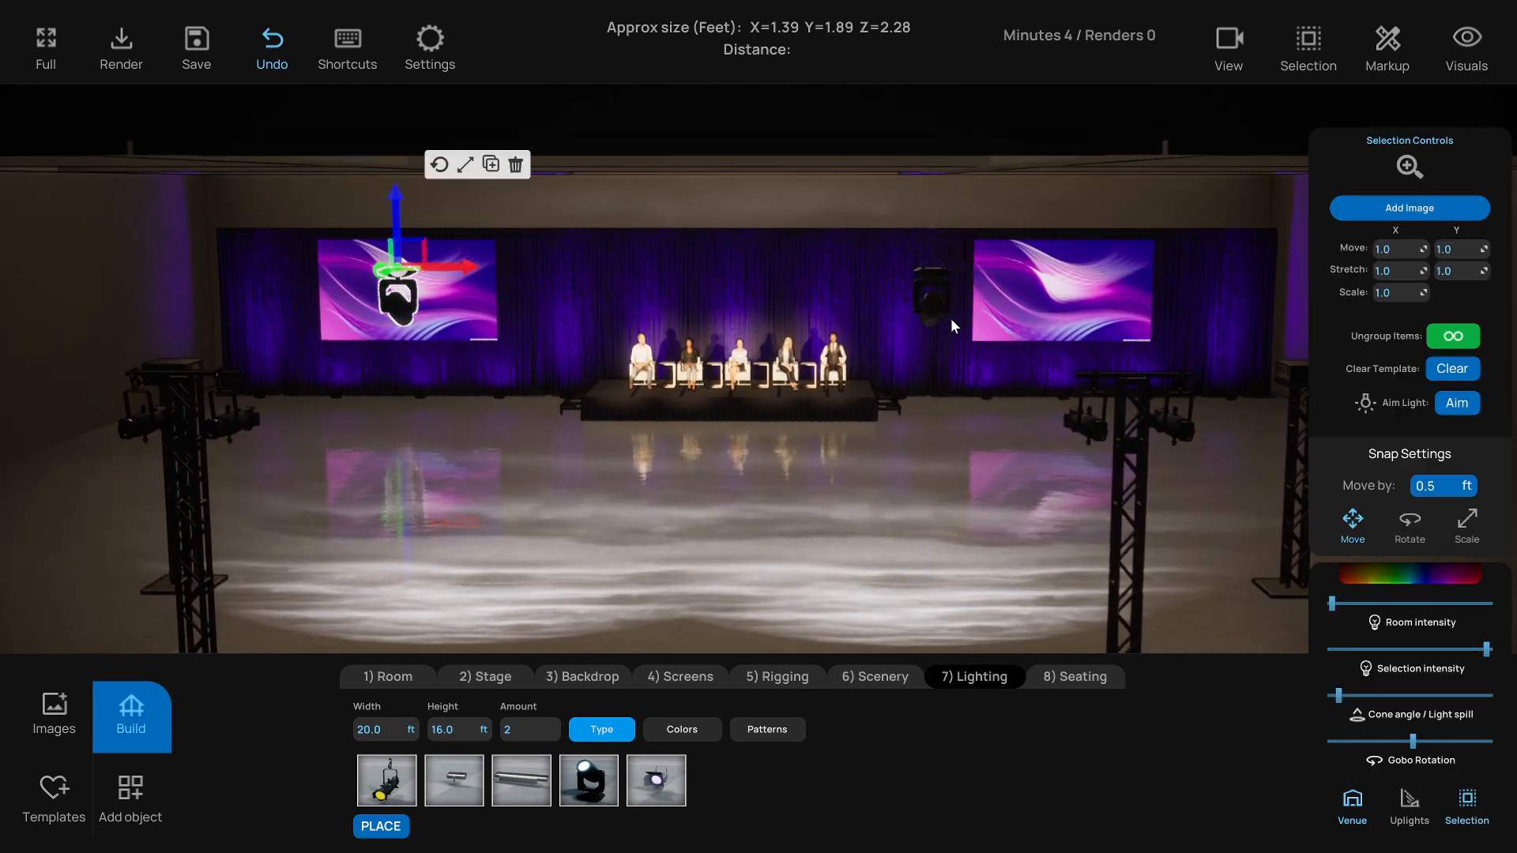
click(931, 304)
scroll(1038, 436, up, 1)
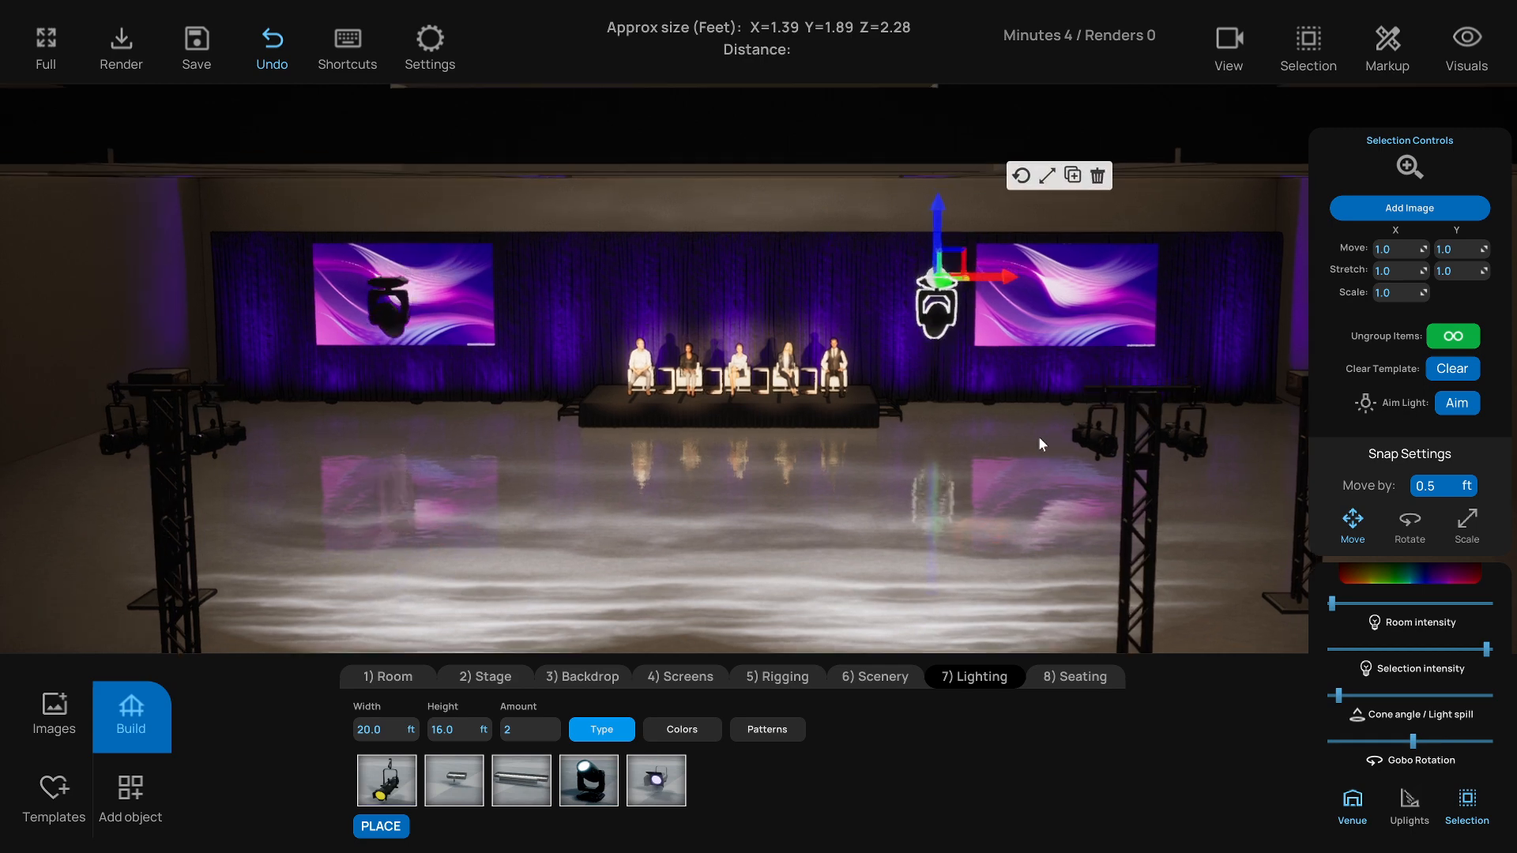
click(760, 731)
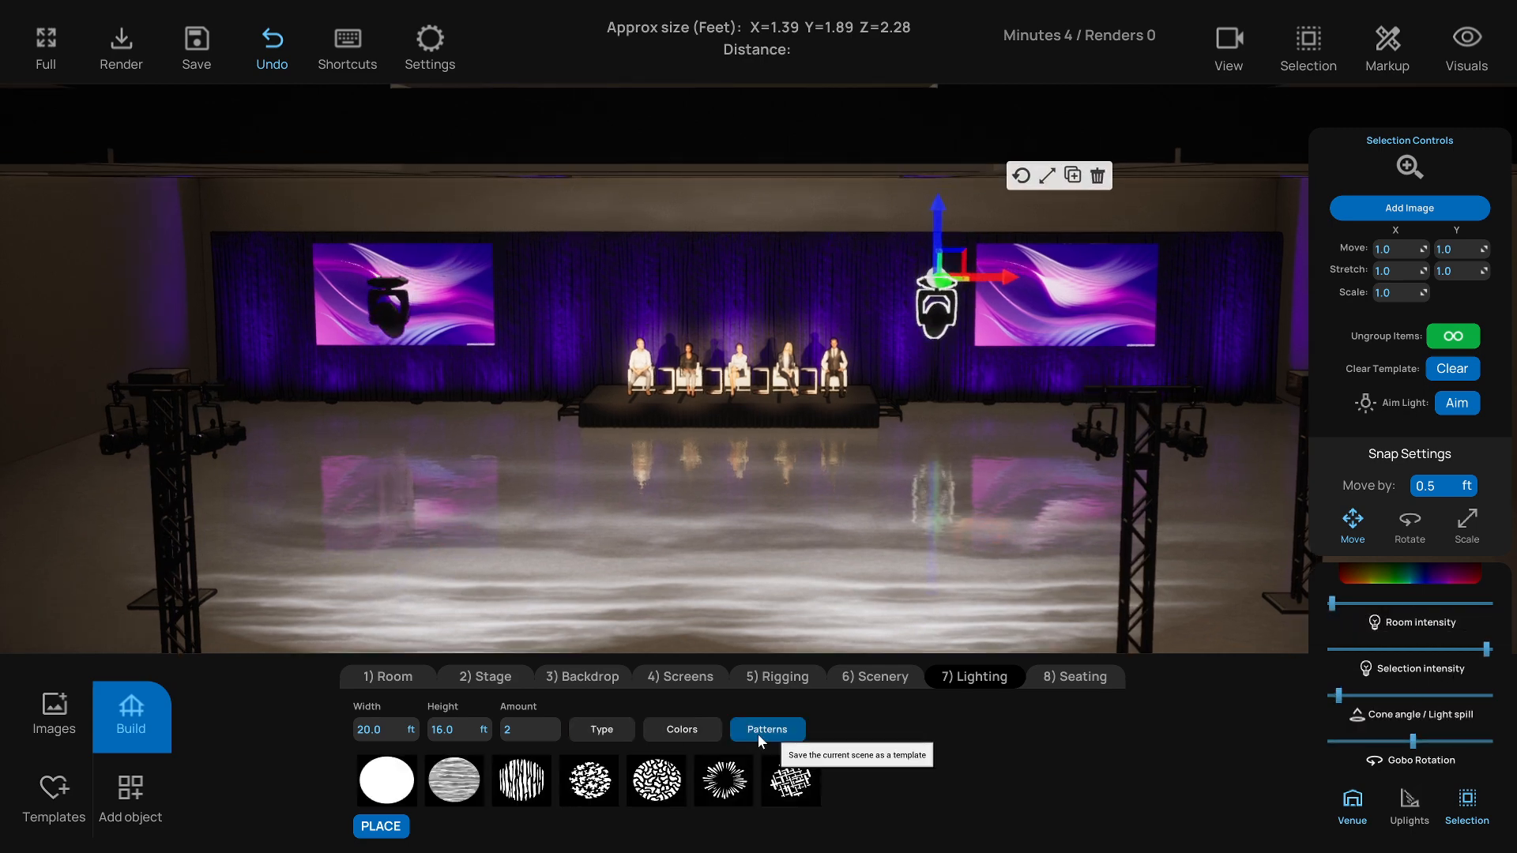
click(392, 783)
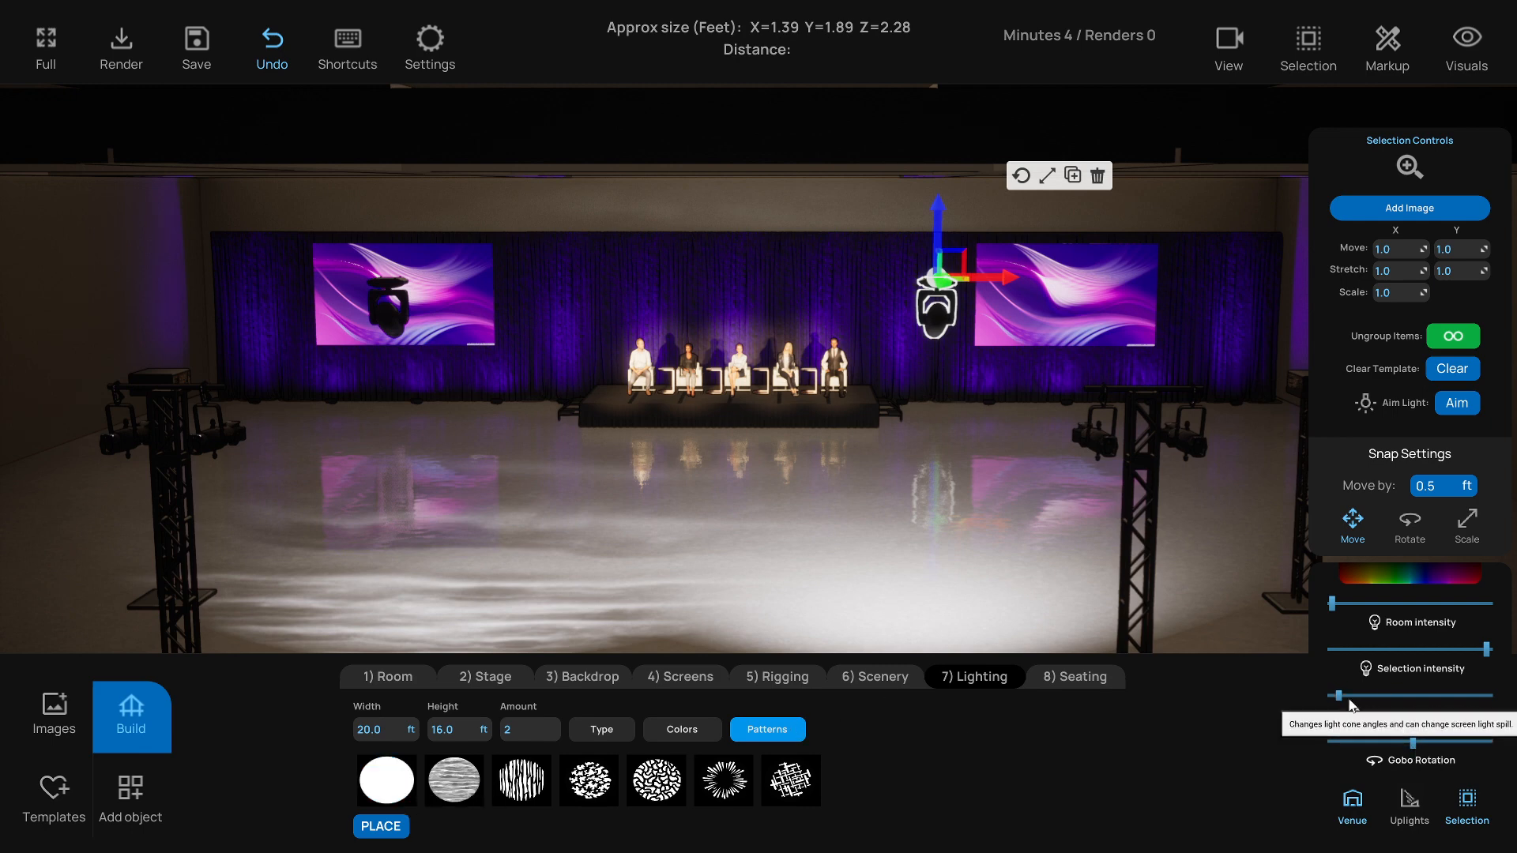
drag(1349, 699, 1354, 699)
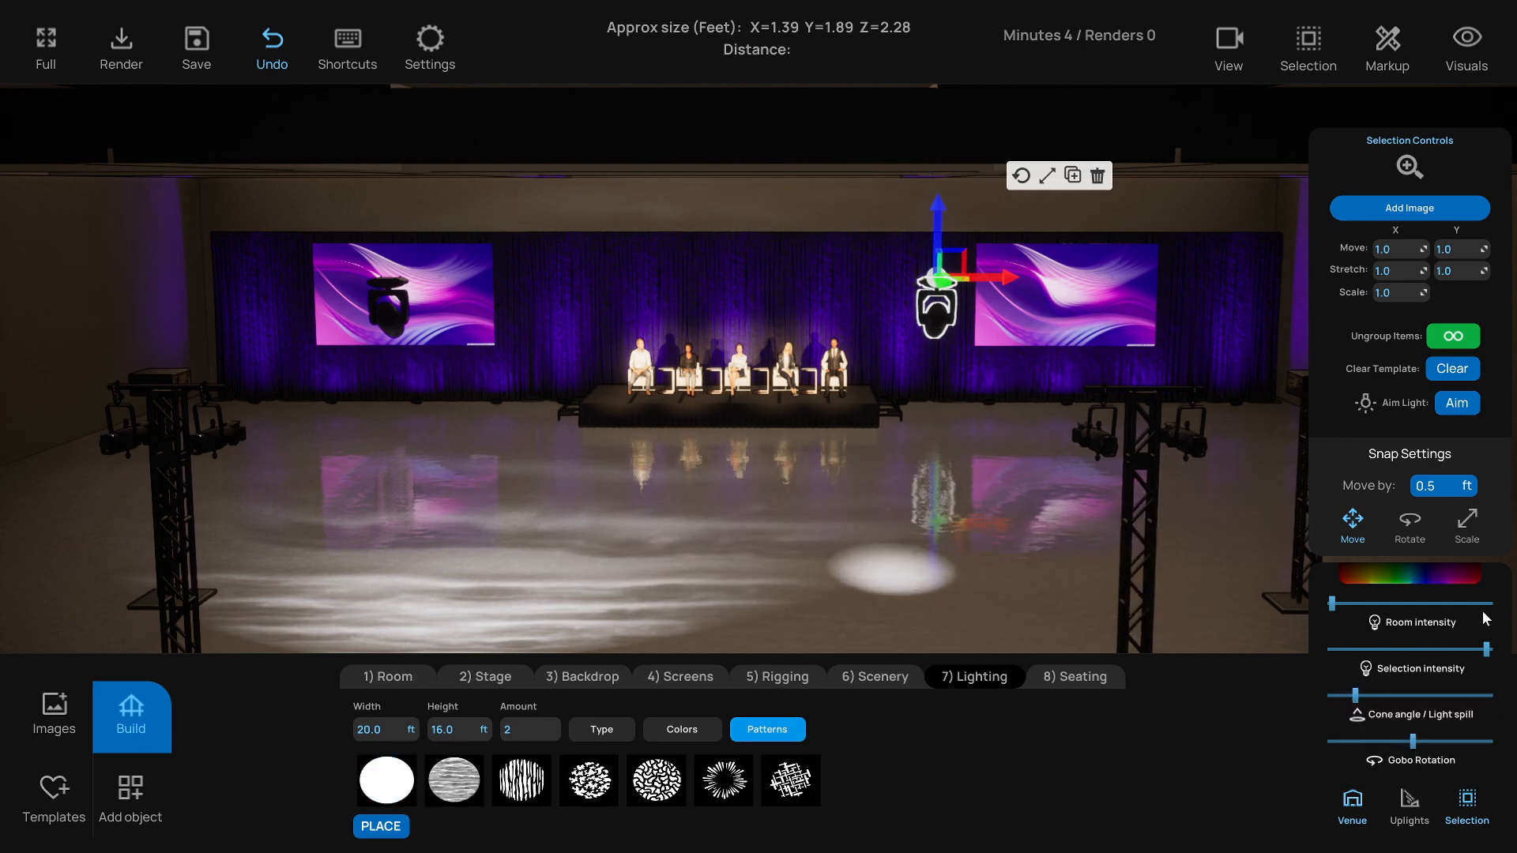
Try to aim the right moving light at the rightmost panelist and the drape beside them
click(1457, 403)
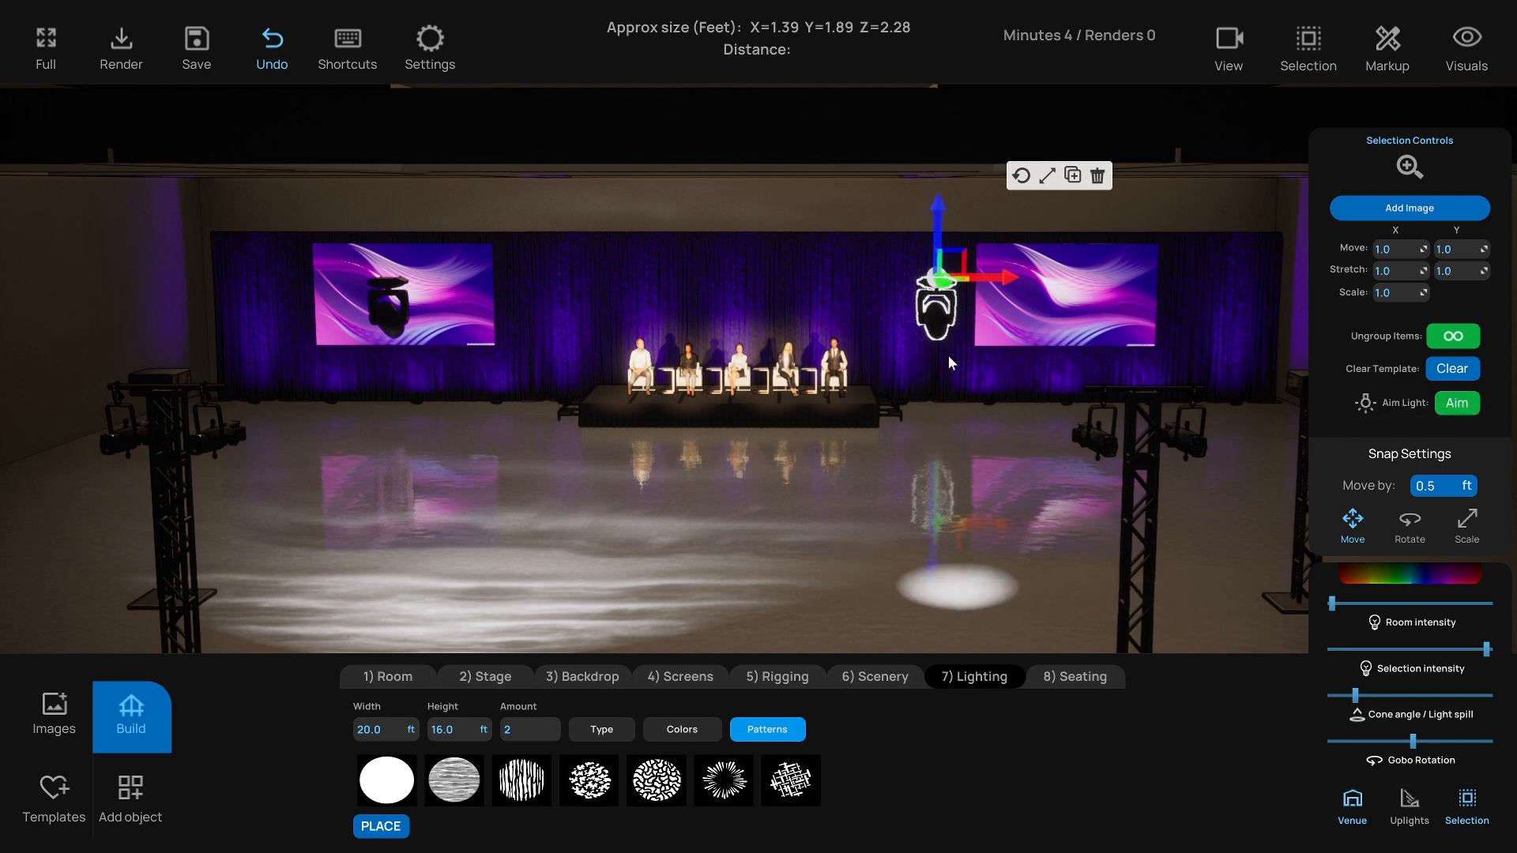
click(845, 355)
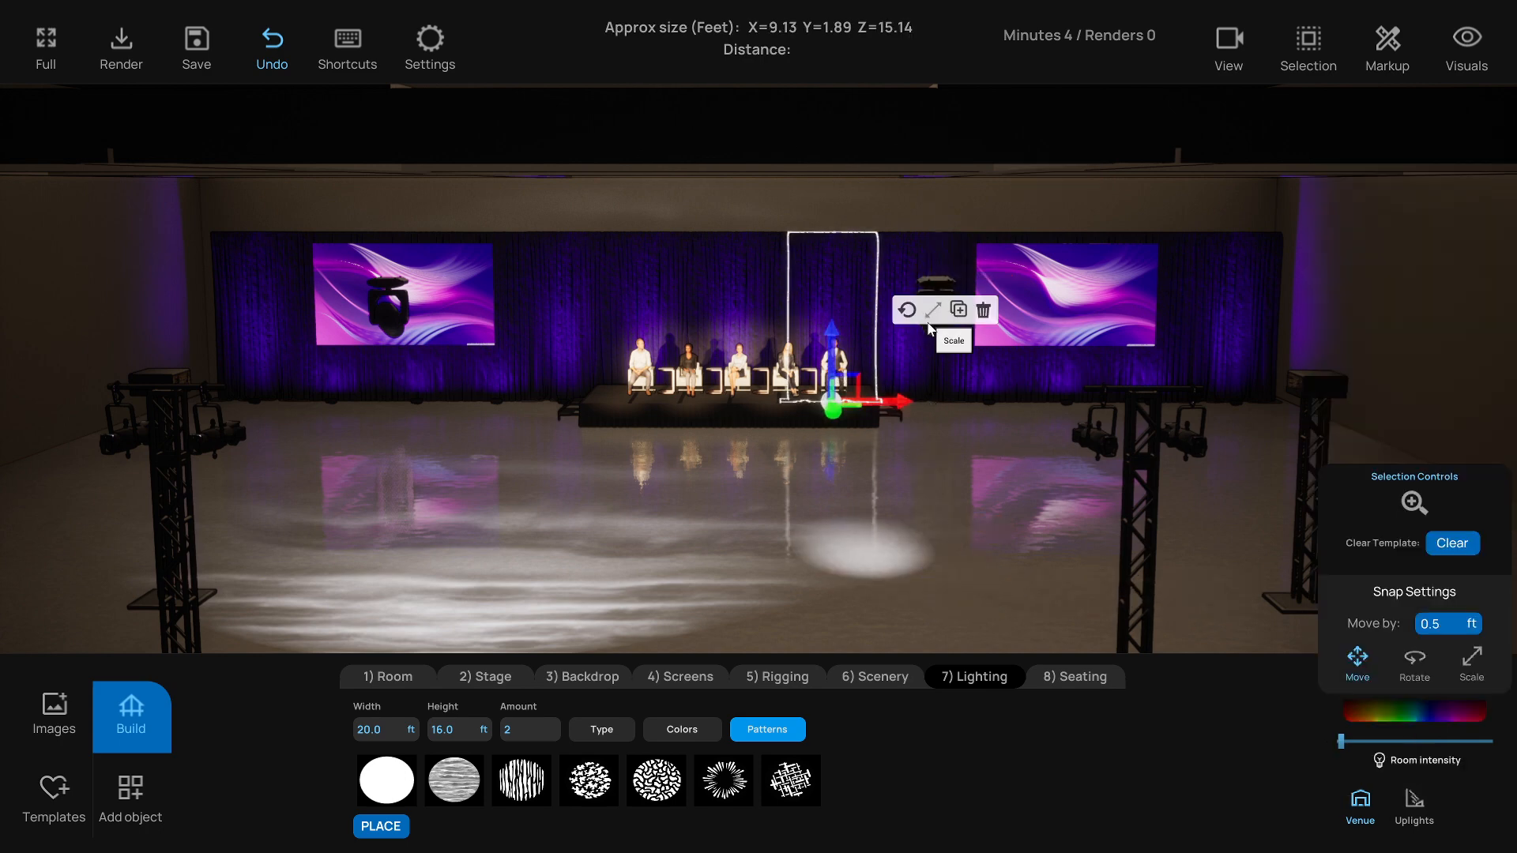
click(946, 294)
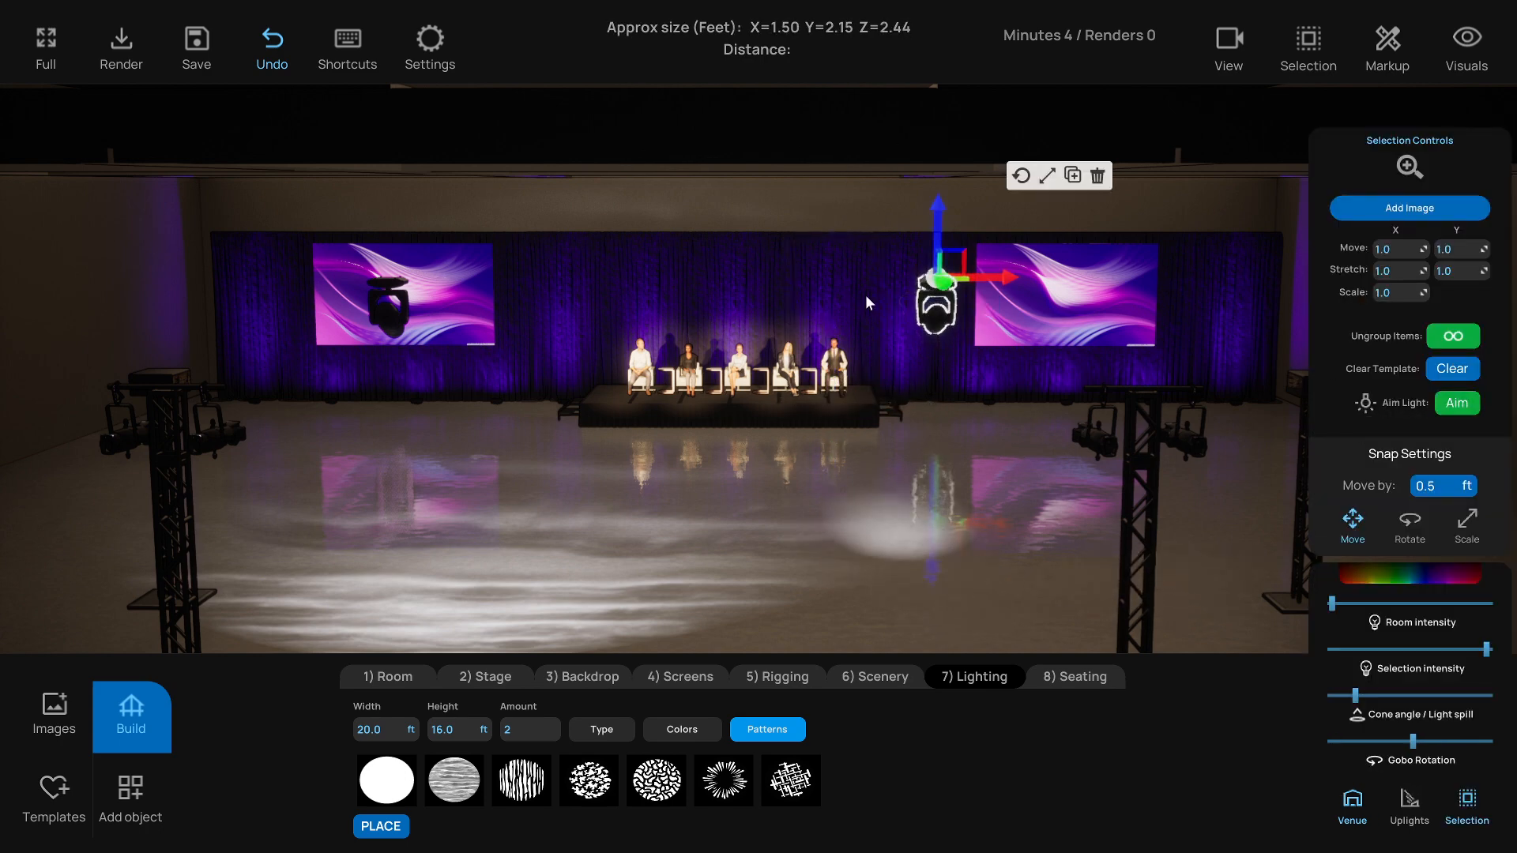
click(865, 294)
click(931, 281)
right_drag(899, 403, 930, 392)
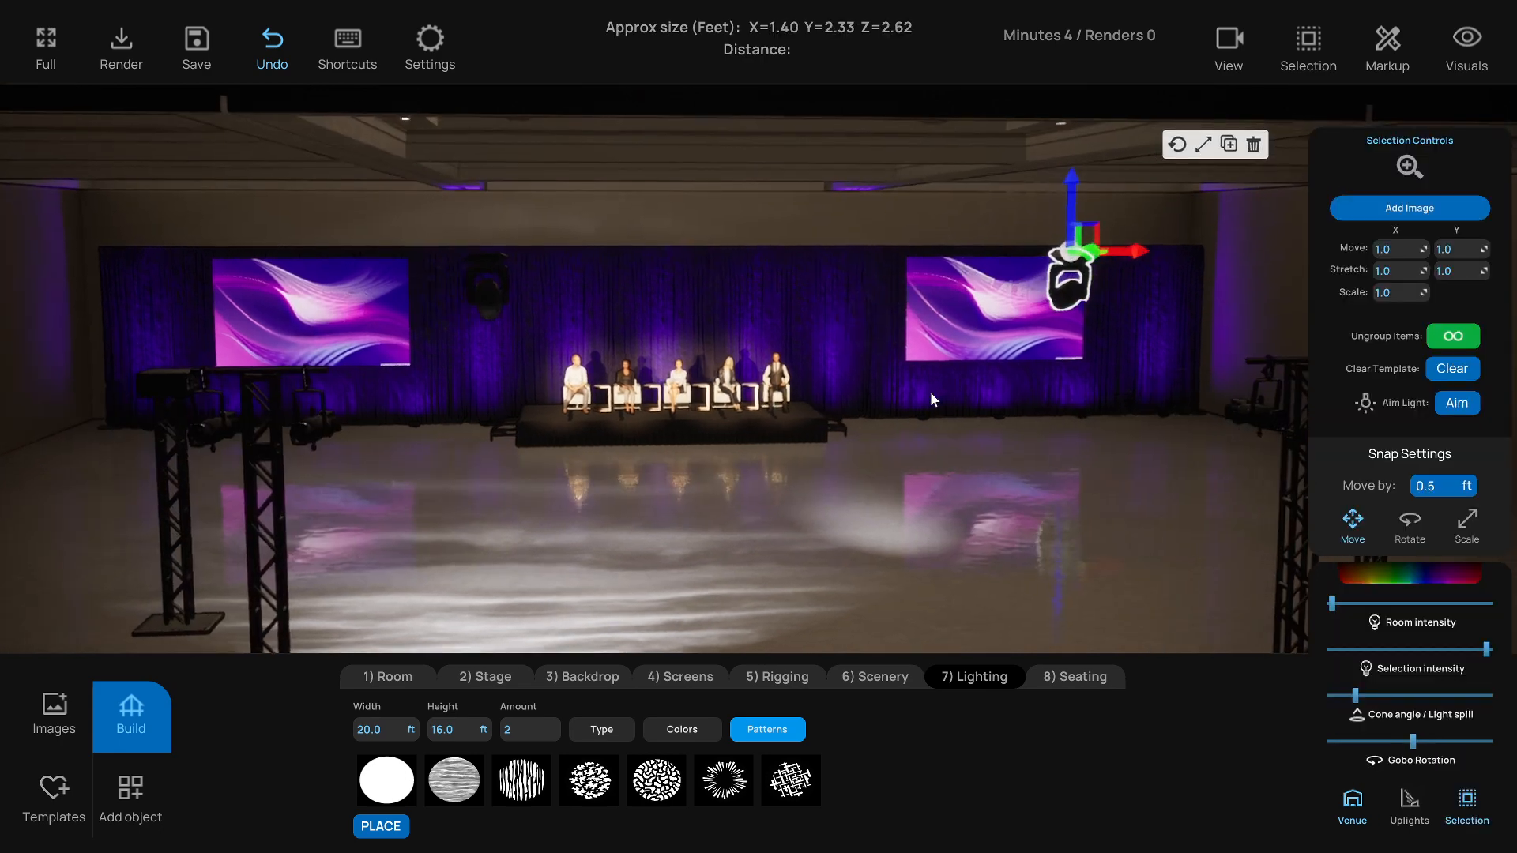
Aim the right moving light at the wall above the drape, and re-aim it at the drape behind the panelists
click(1452, 403)
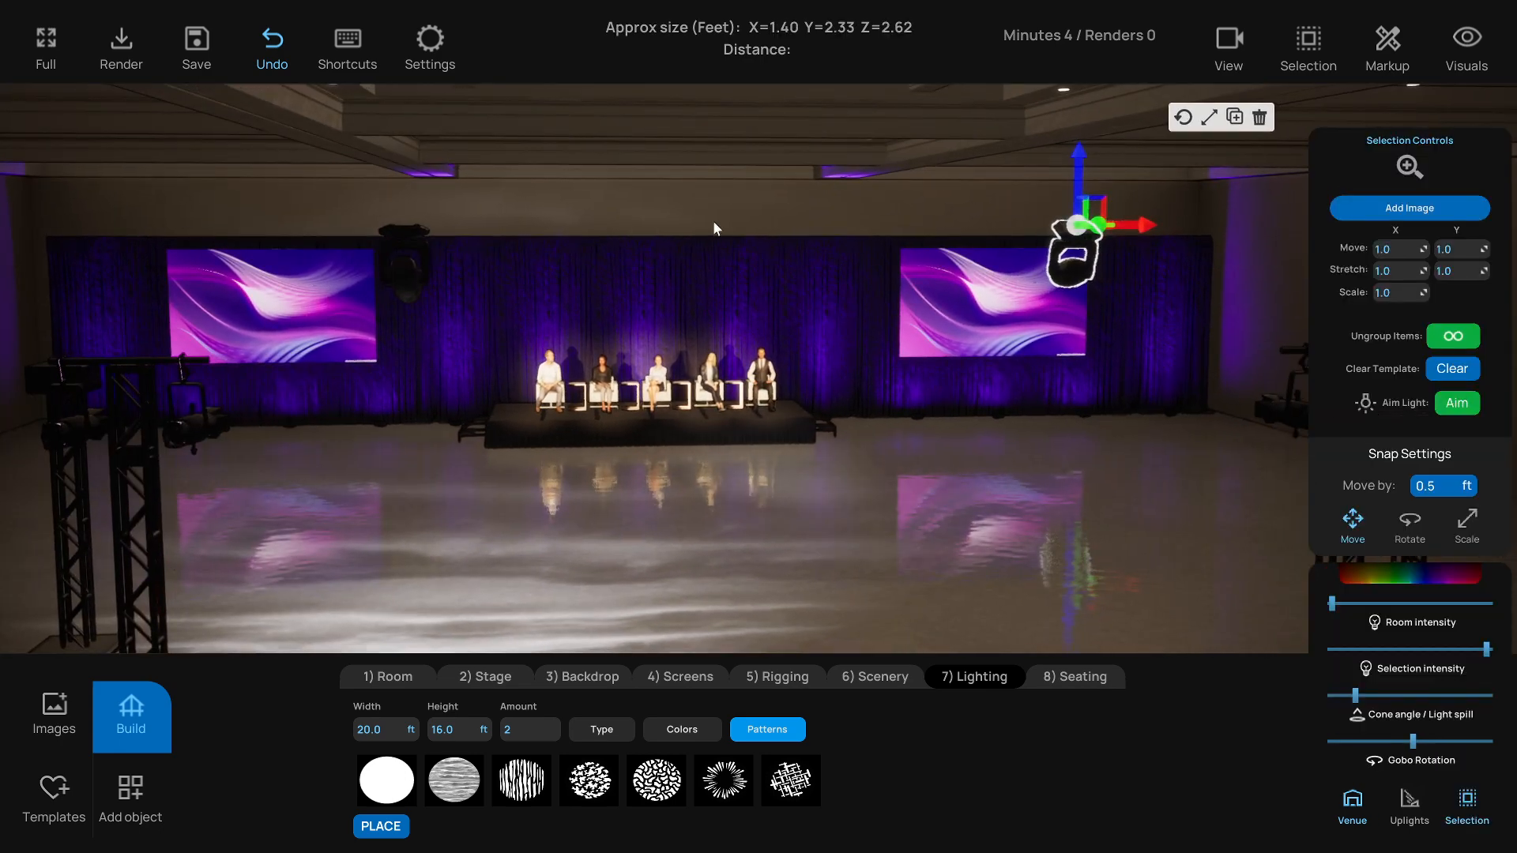
click(702, 206)
right_drag(702, 206, 813, 270)
click(823, 217)
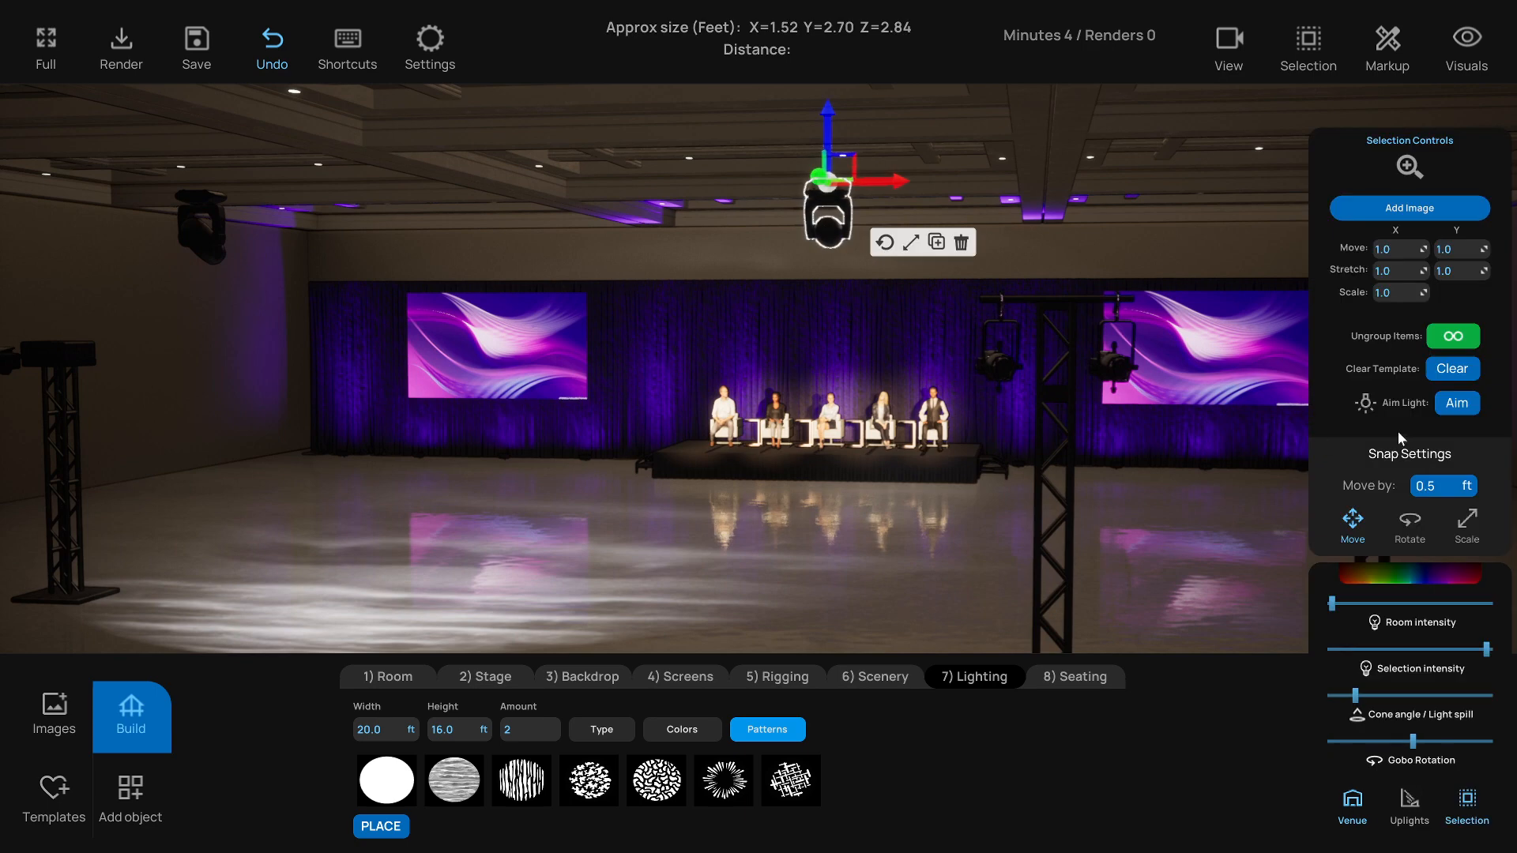
click(1456, 407)
click(883, 391)
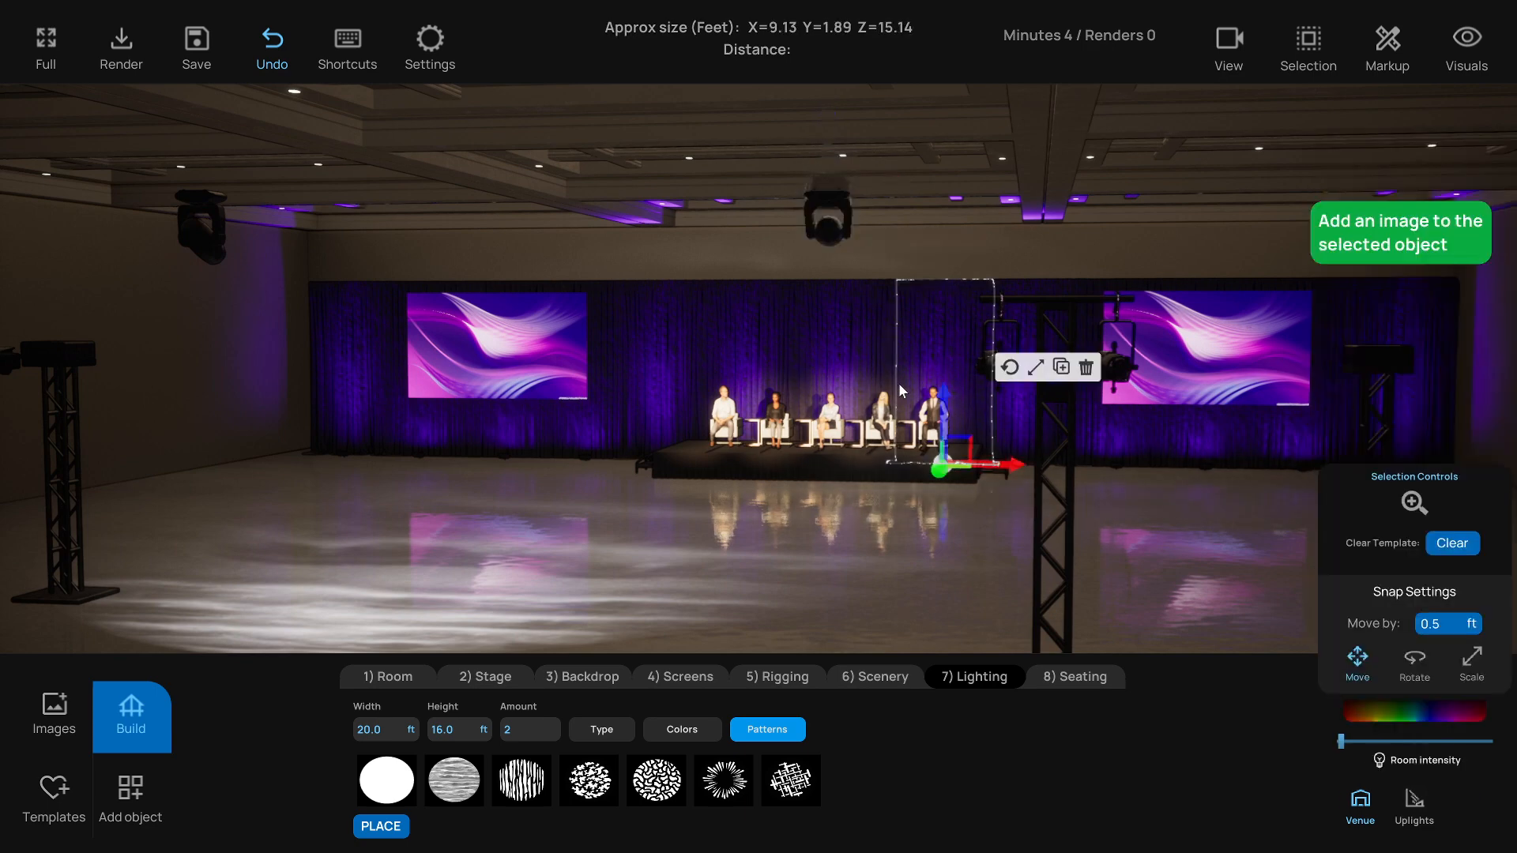
Set the right moving light to maximum intensity, reduce its cone angle setting and aim it at the two rightmost panelists
click(828, 229)
drag(1486, 650, 1494, 649)
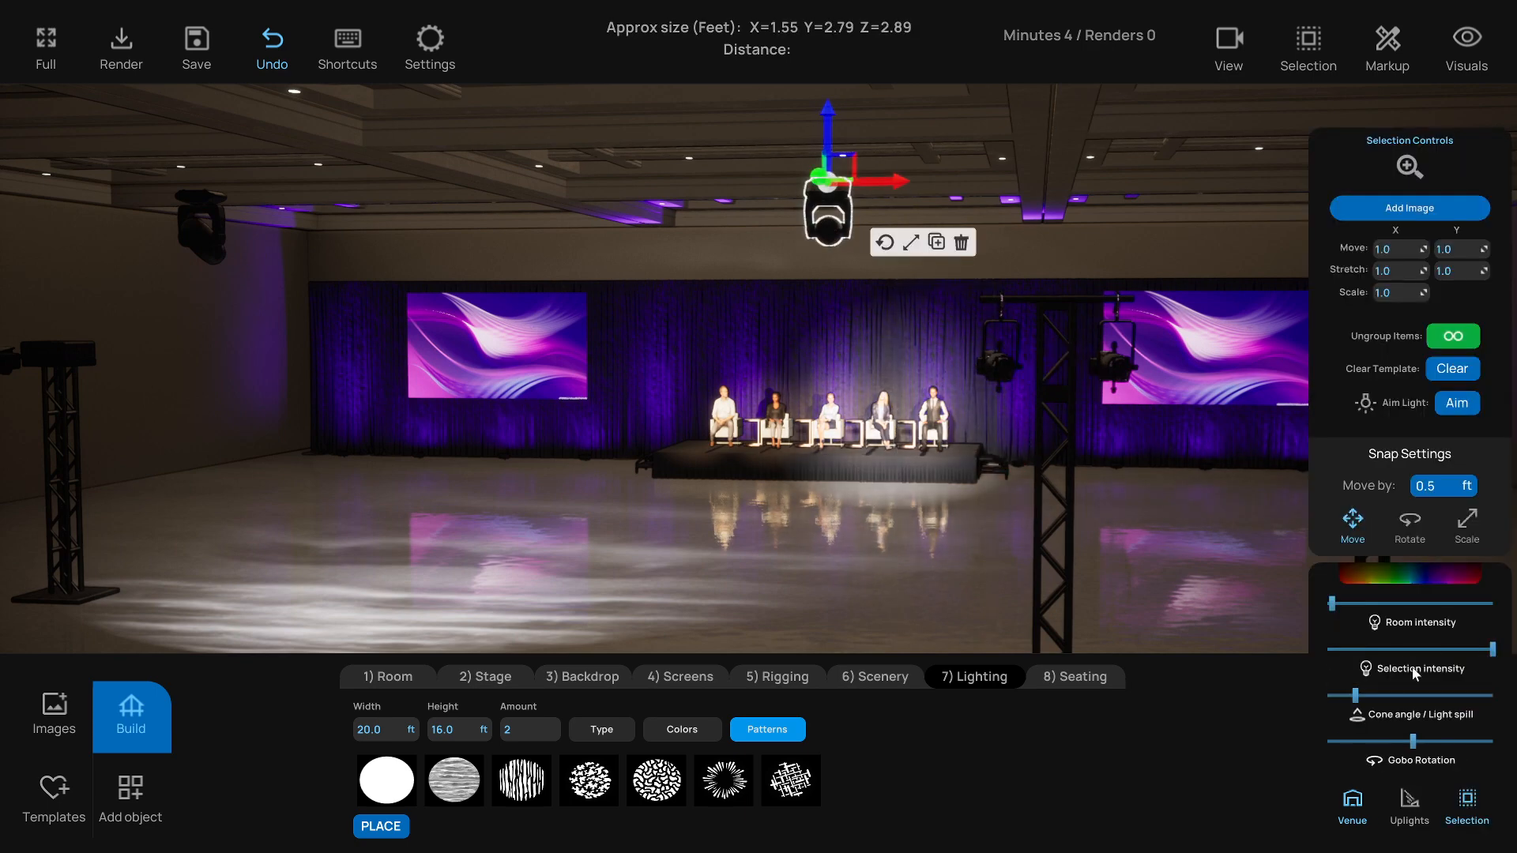
drag(1355, 696, 1350, 696)
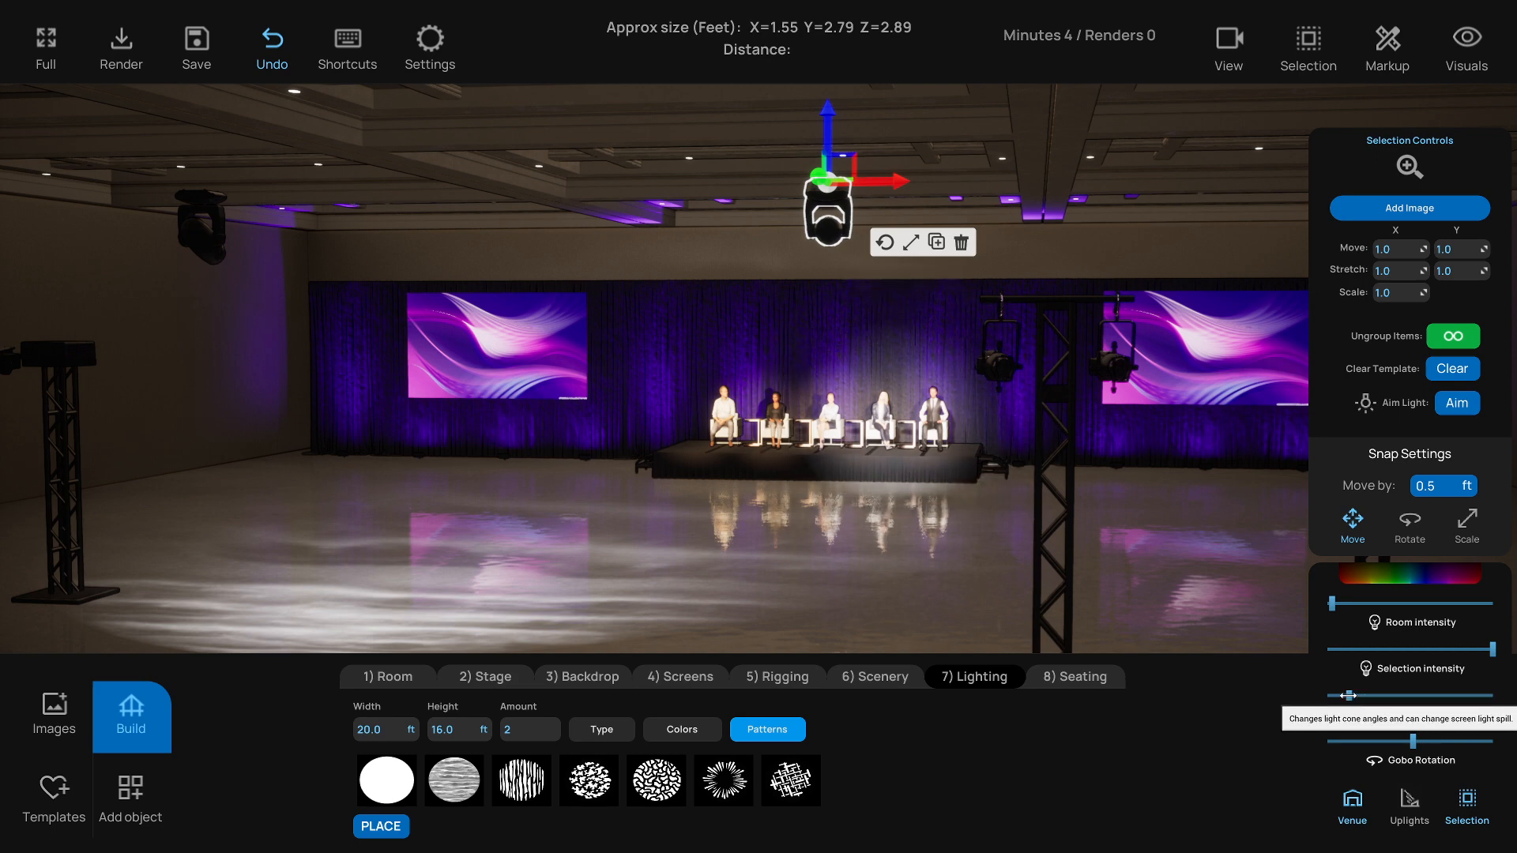
click(1458, 404)
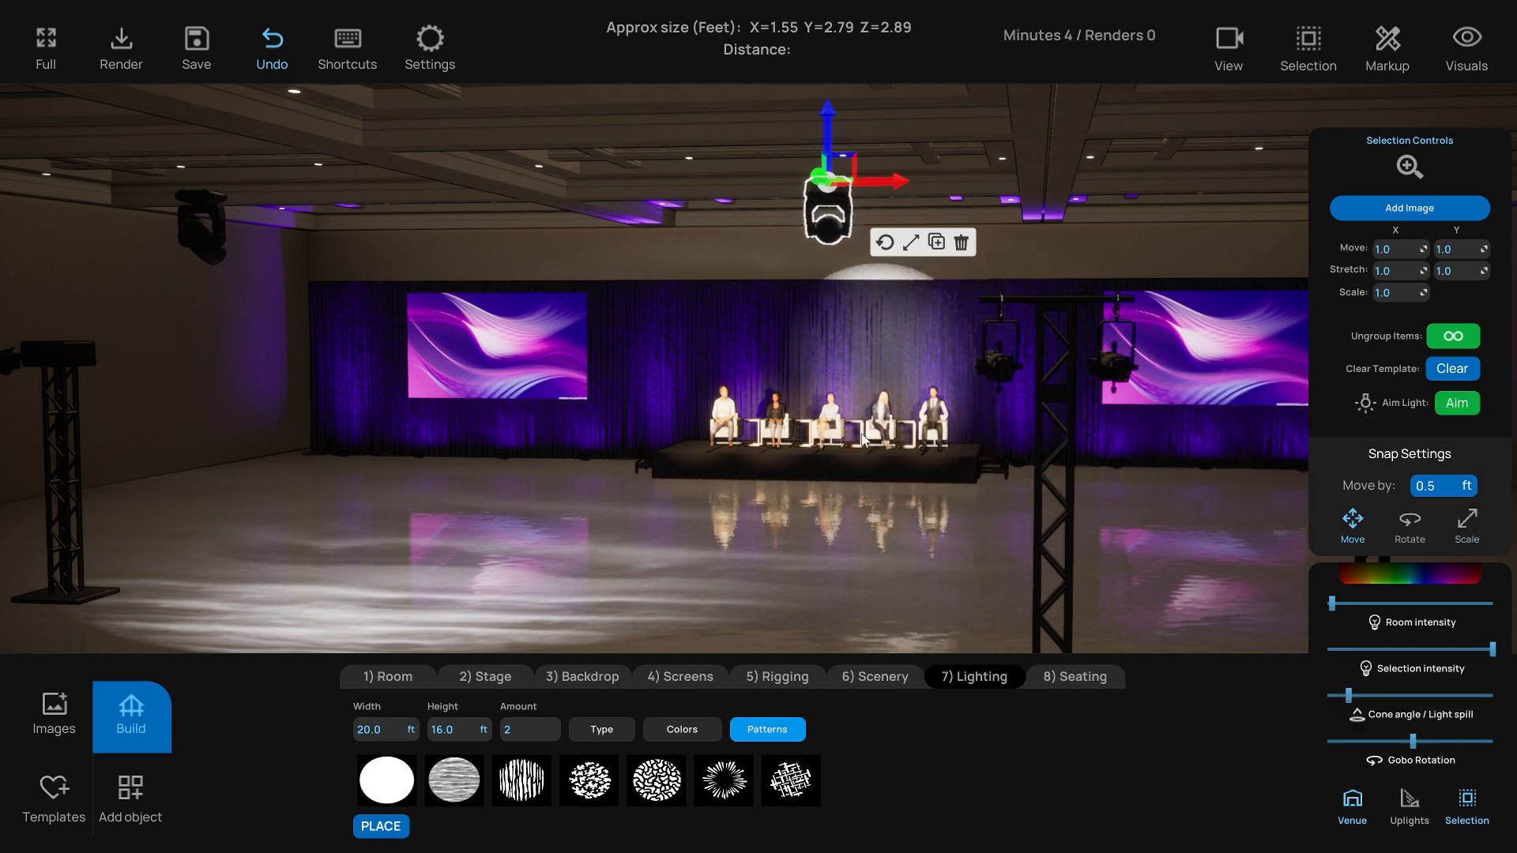
key(d)
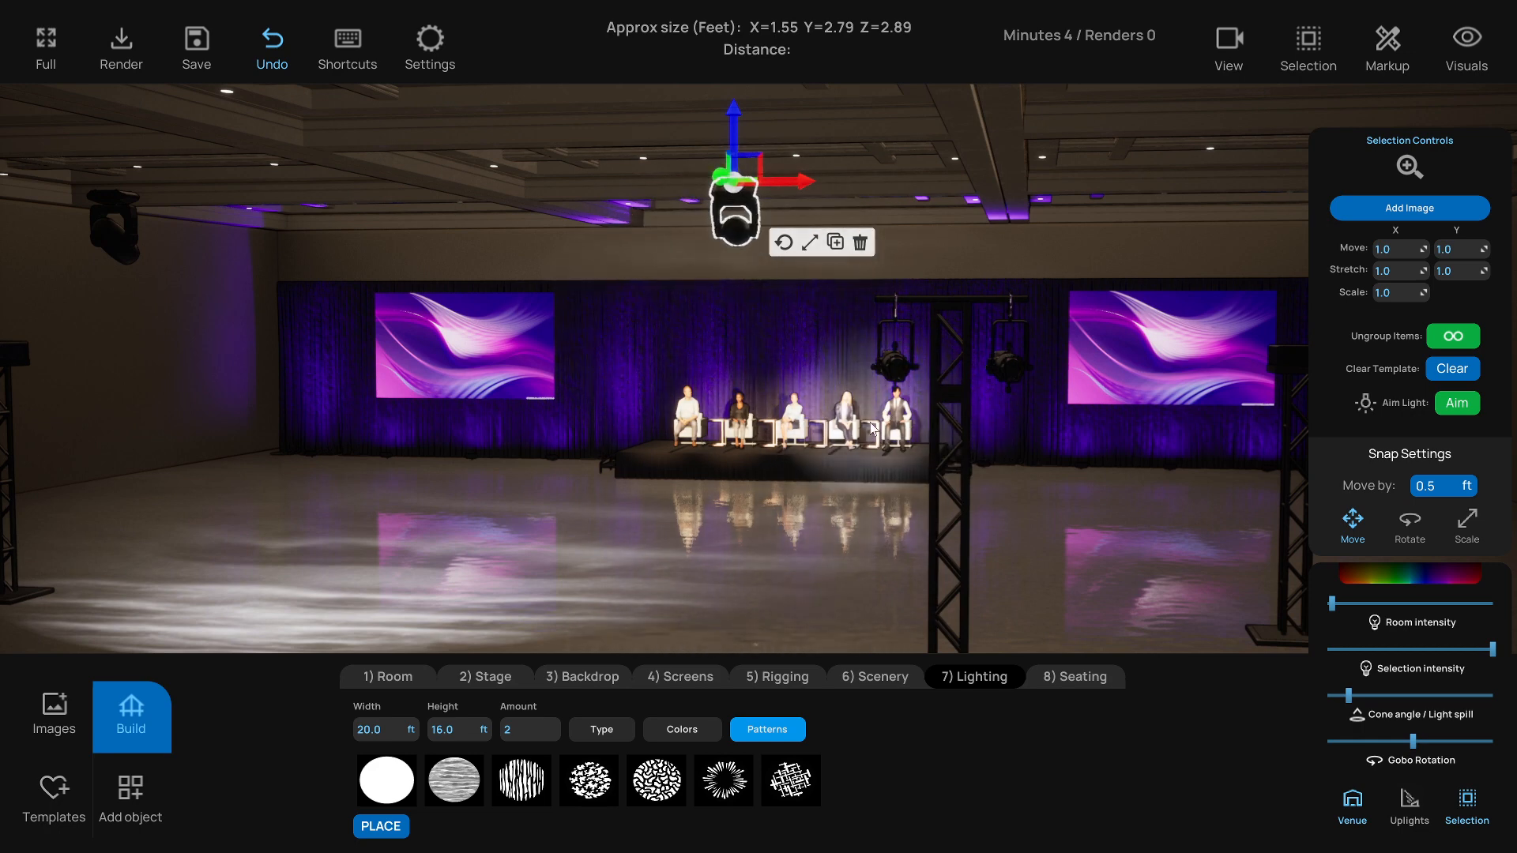
click(871, 427)
Aim the right moving light at the ceiling above the stage, apply the crossed-bars pattern and widen its cone angle
click(733, 243)
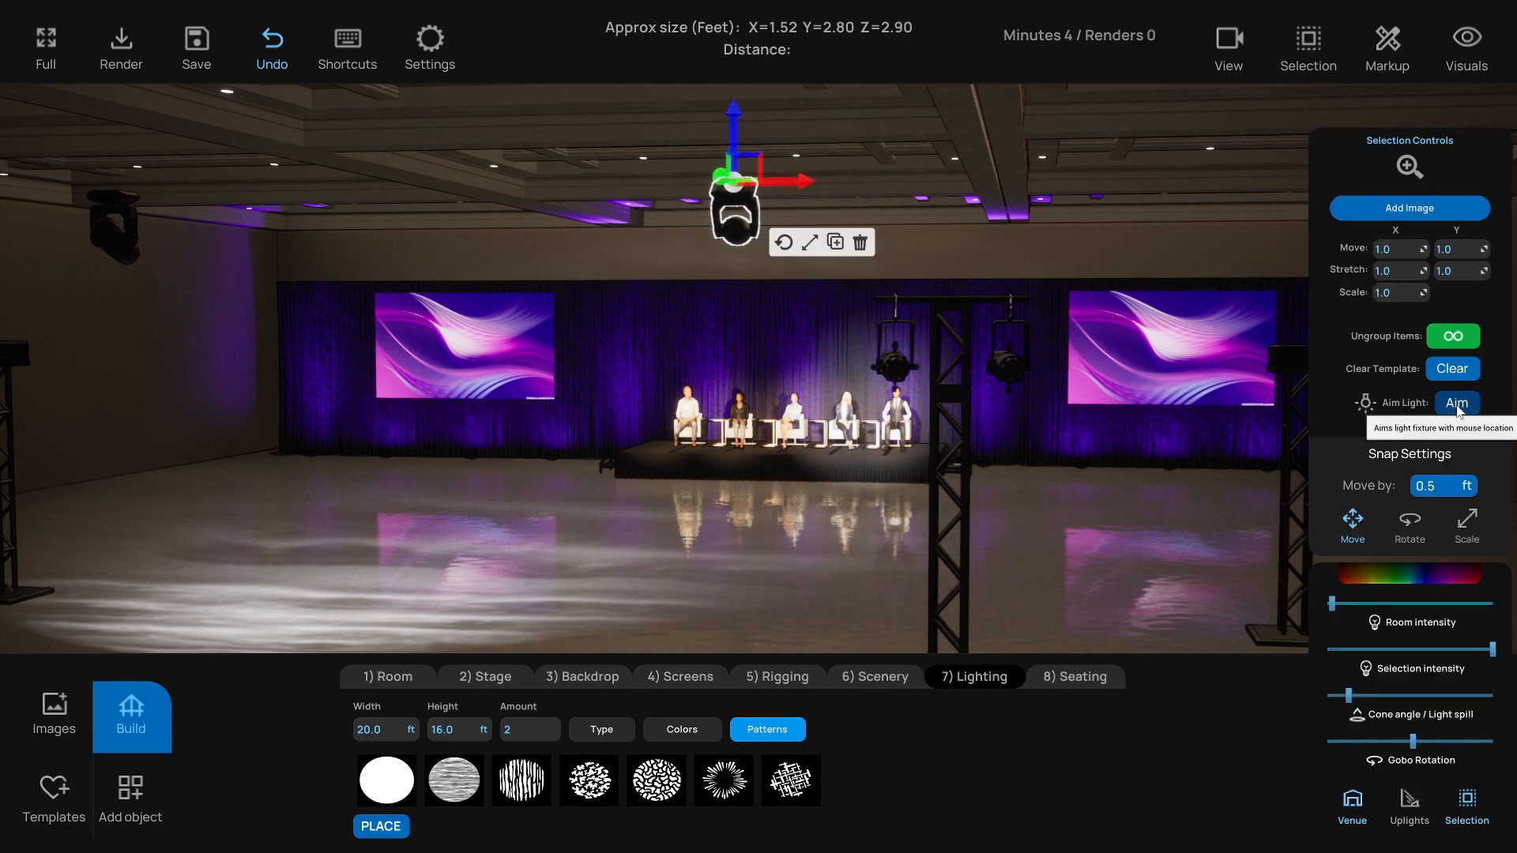
click(1458, 404)
click(885, 189)
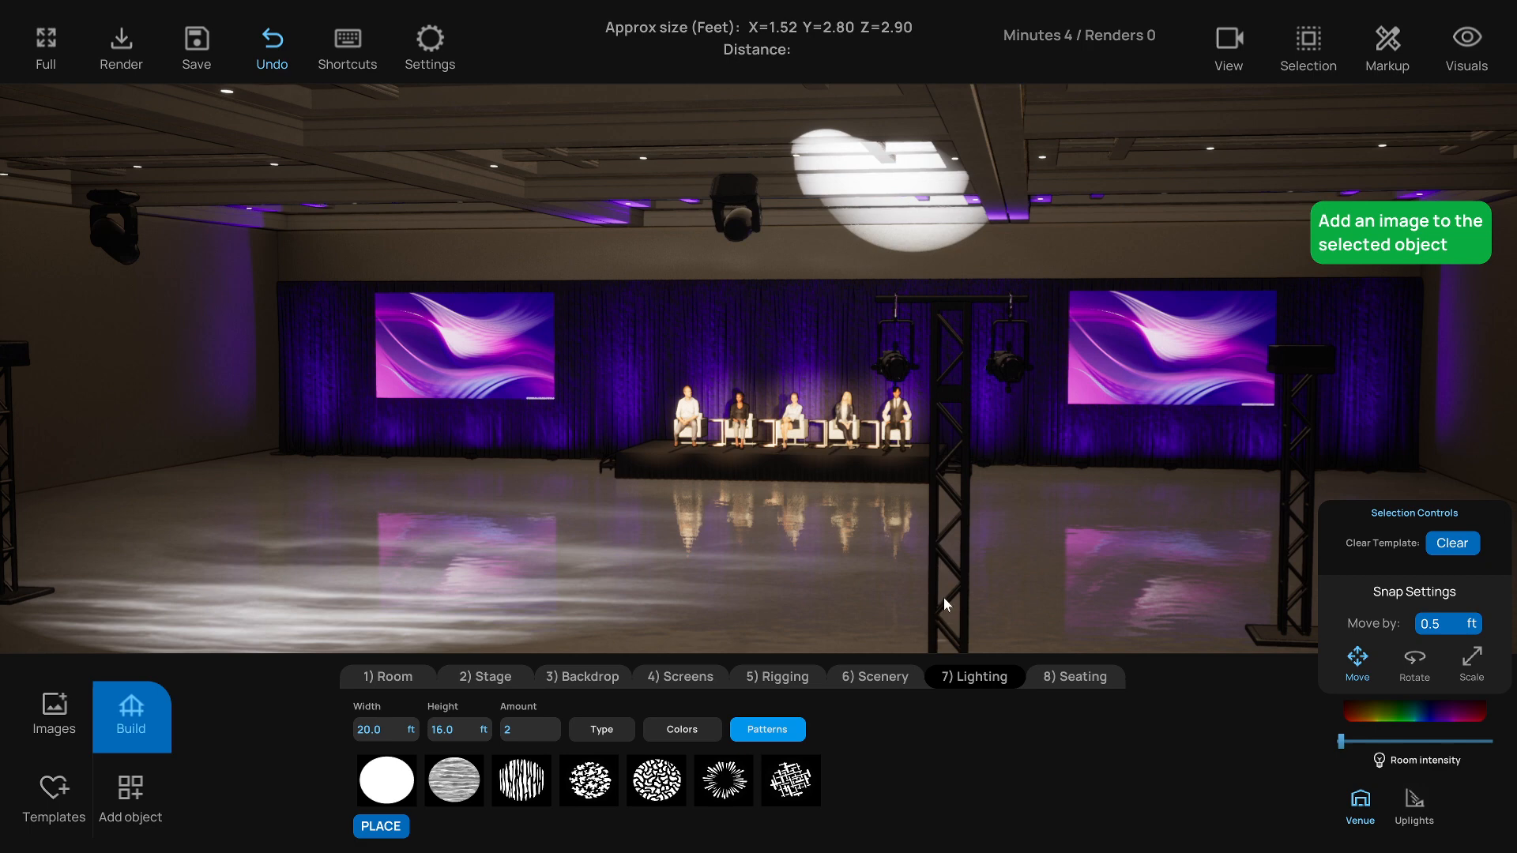
click(791, 781)
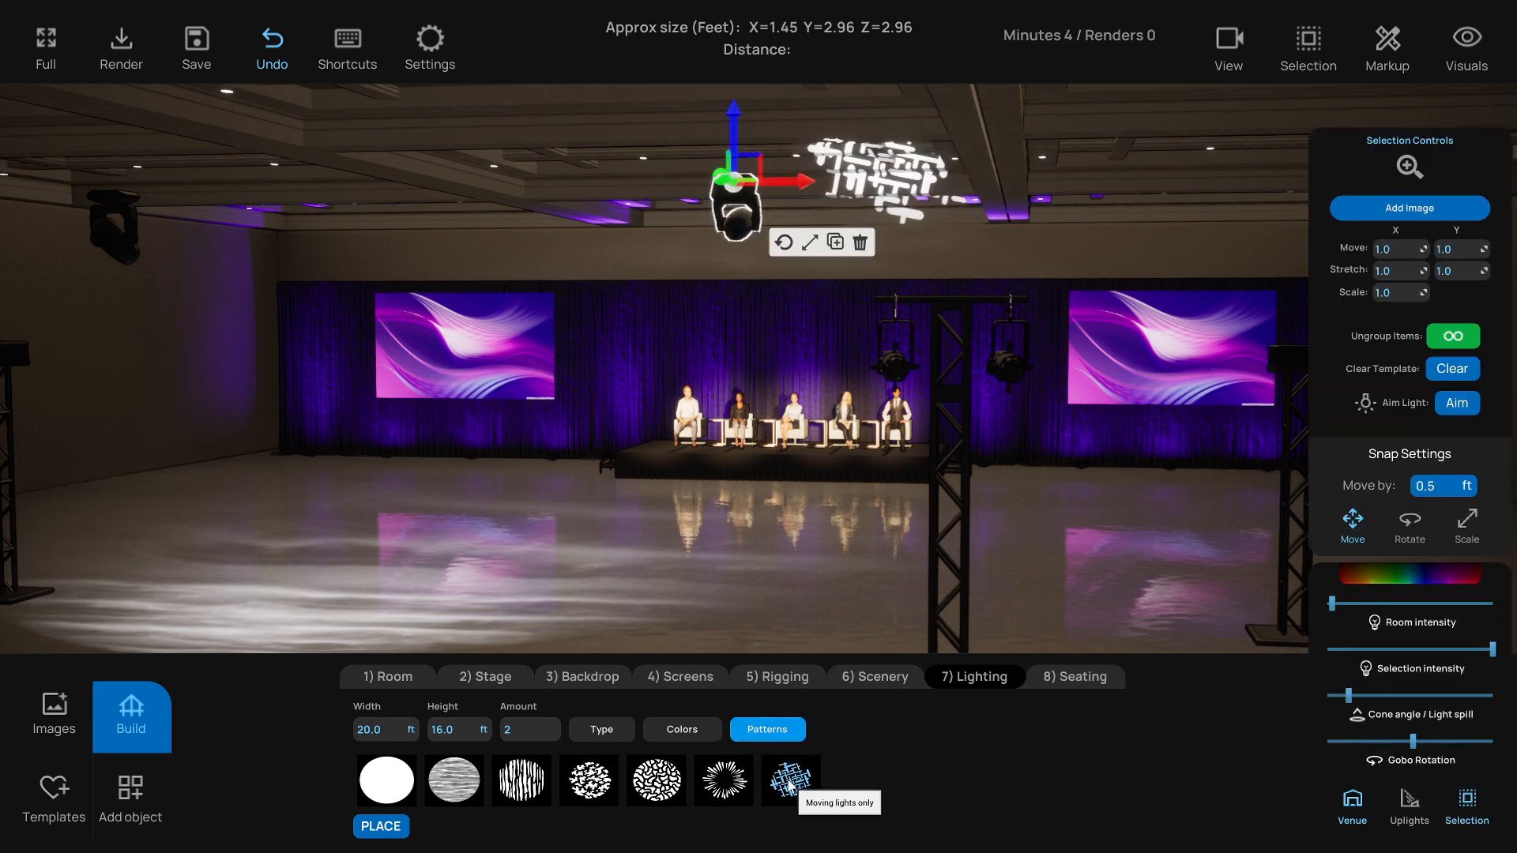
mouse_move(1348, 695)
mouse_down()
mouse_move(1398, 697)
mouse_move(1373, 696)
mouse_up()
Replace the left moving light with a copy of the patterned right one on the opposite side, and select both lights
drag(751, 590, 812, 567)
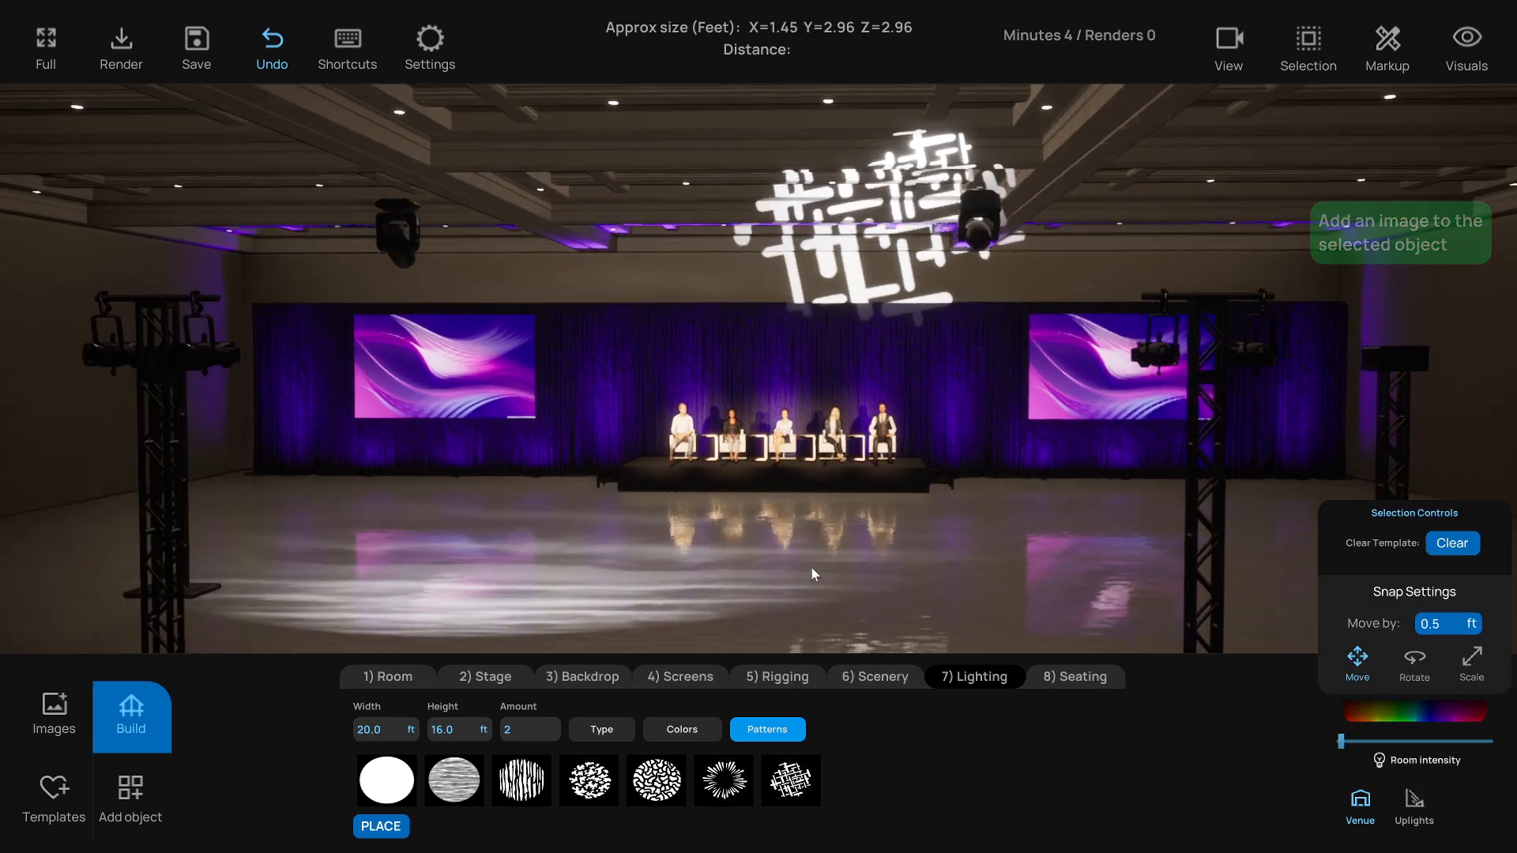
click(413, 242)
click(970, 256)
click(988, 235)
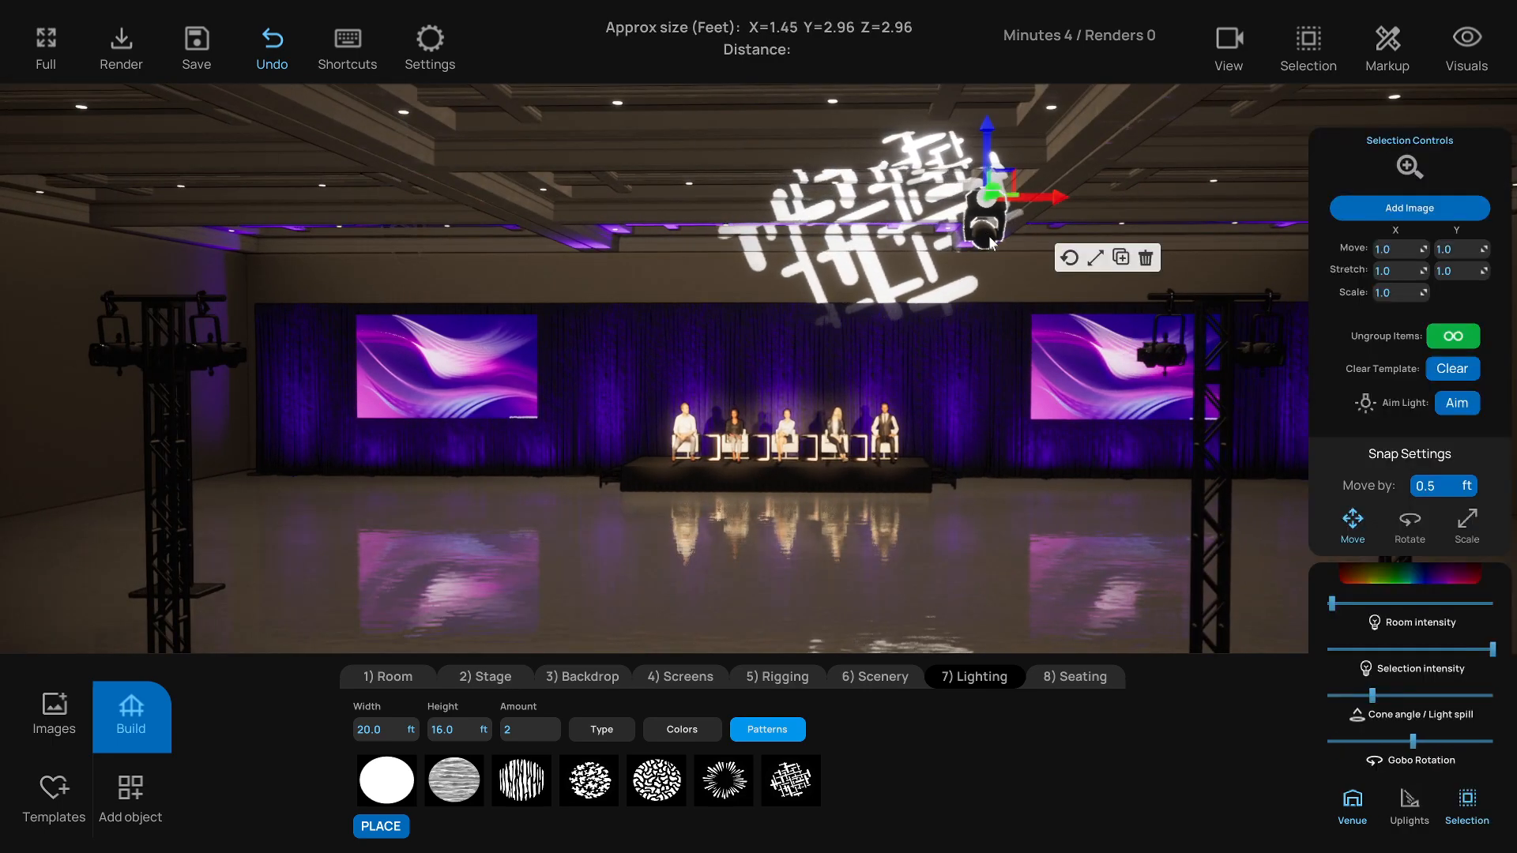
key(ctrl+c)
drag(1017, 207, 508, 201)
click(984, 219)
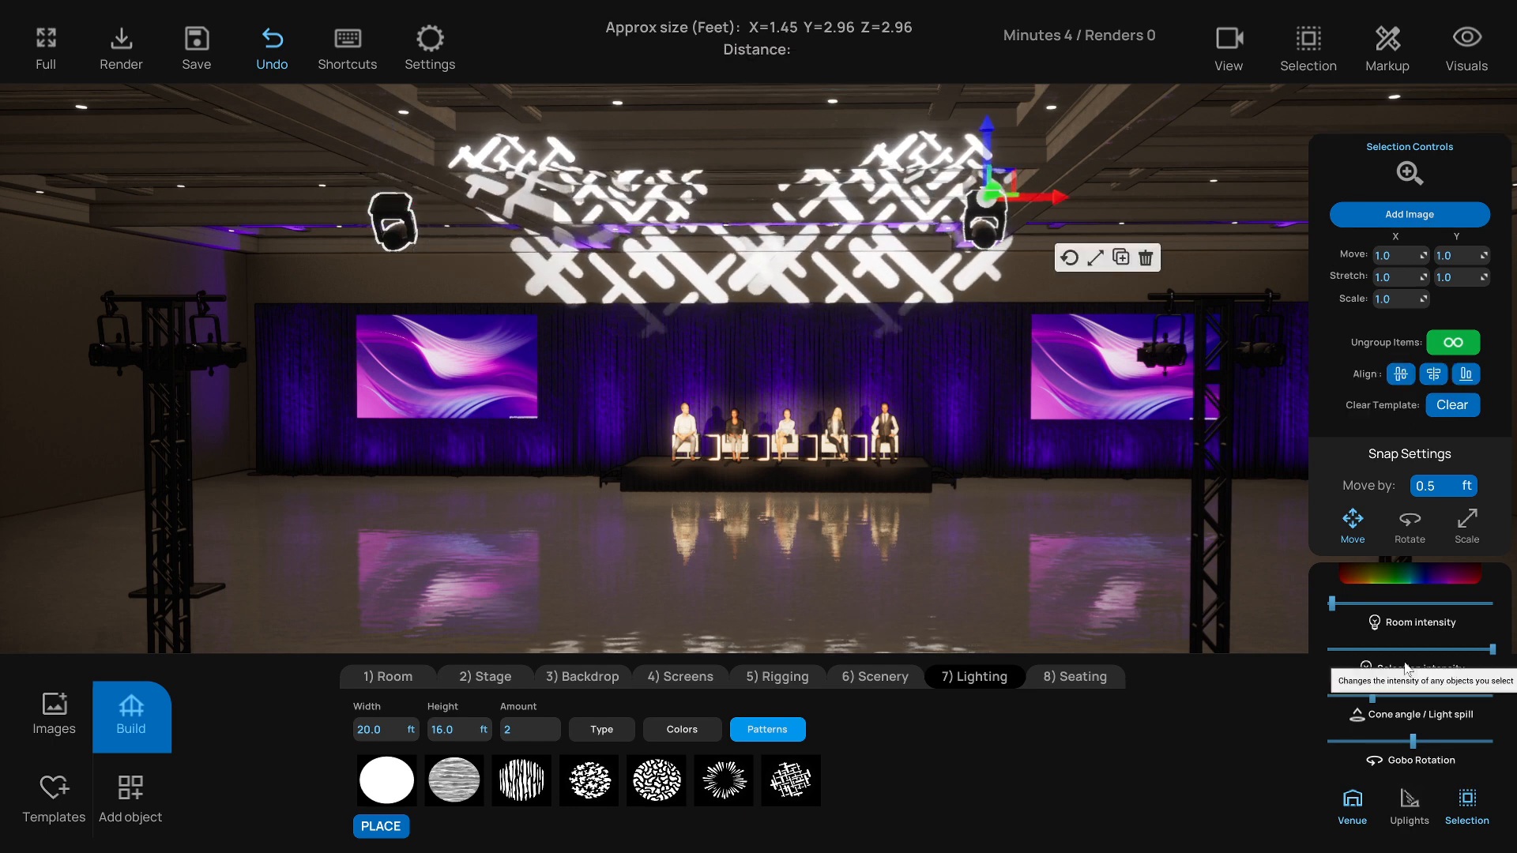
Lower the intensity of both moving lights, set their color to blue (sRGB hex 398EFFFF) and deselect them
click(1393, 650)
drag(1393, 650, 1356, 650)
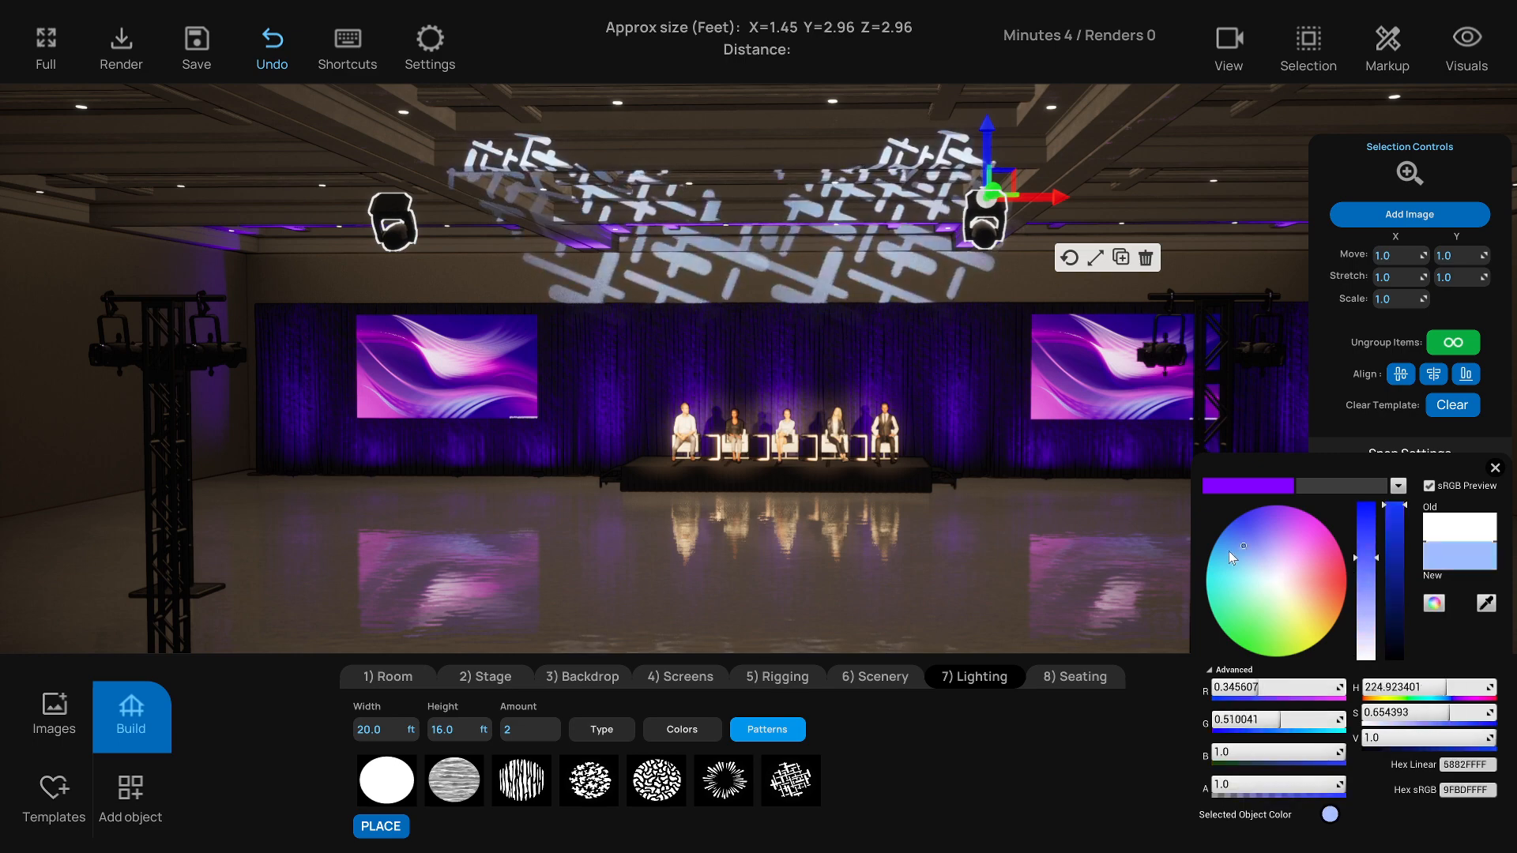
drag(1229, 552, 1228, 528)
click(960, 566)
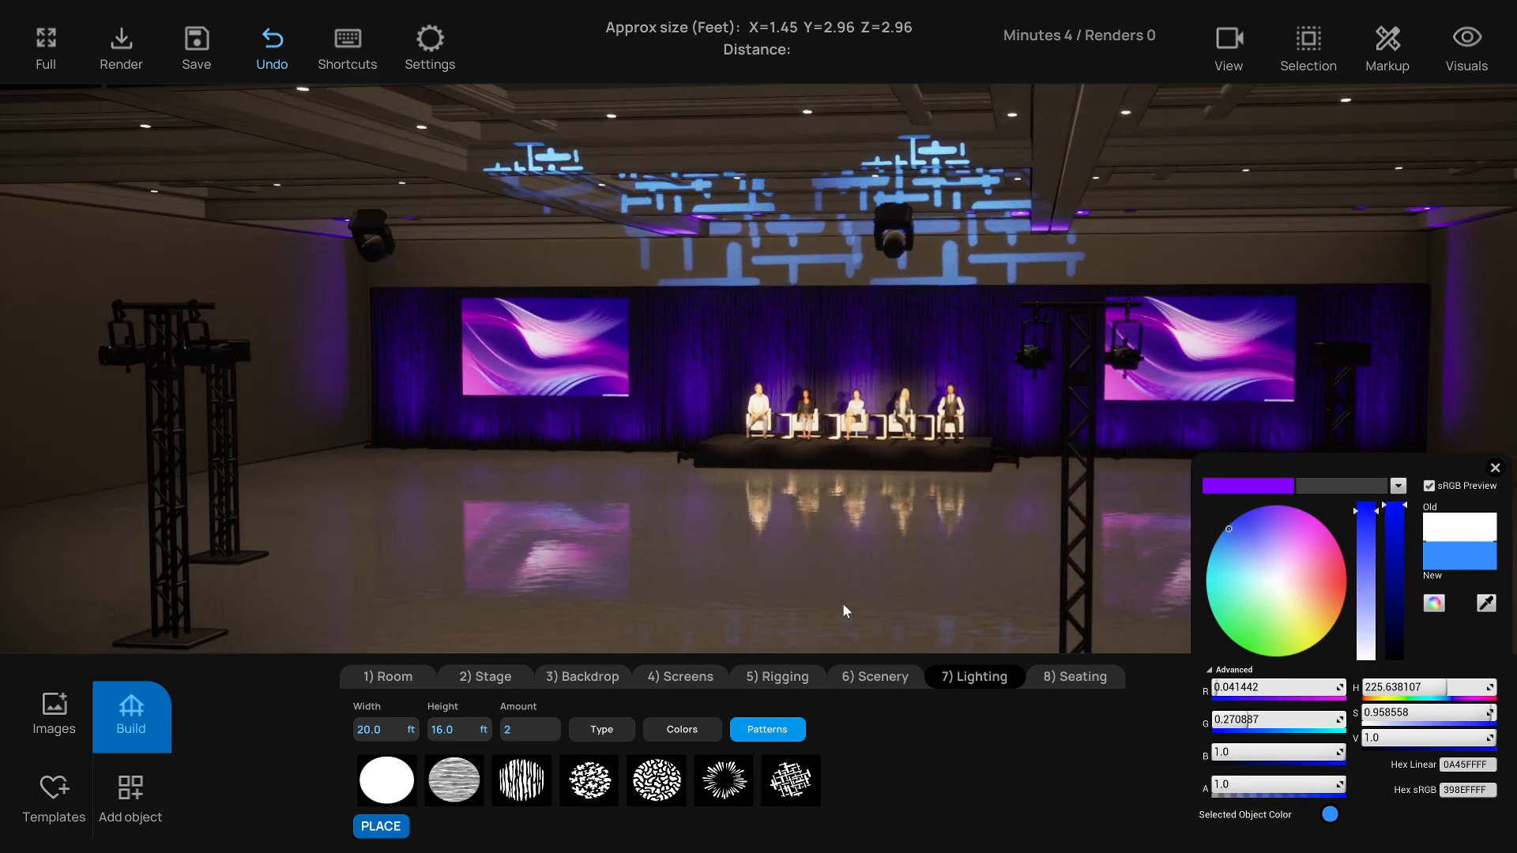
right_drag(842, 611, 831, 615)
click(1494, 468)
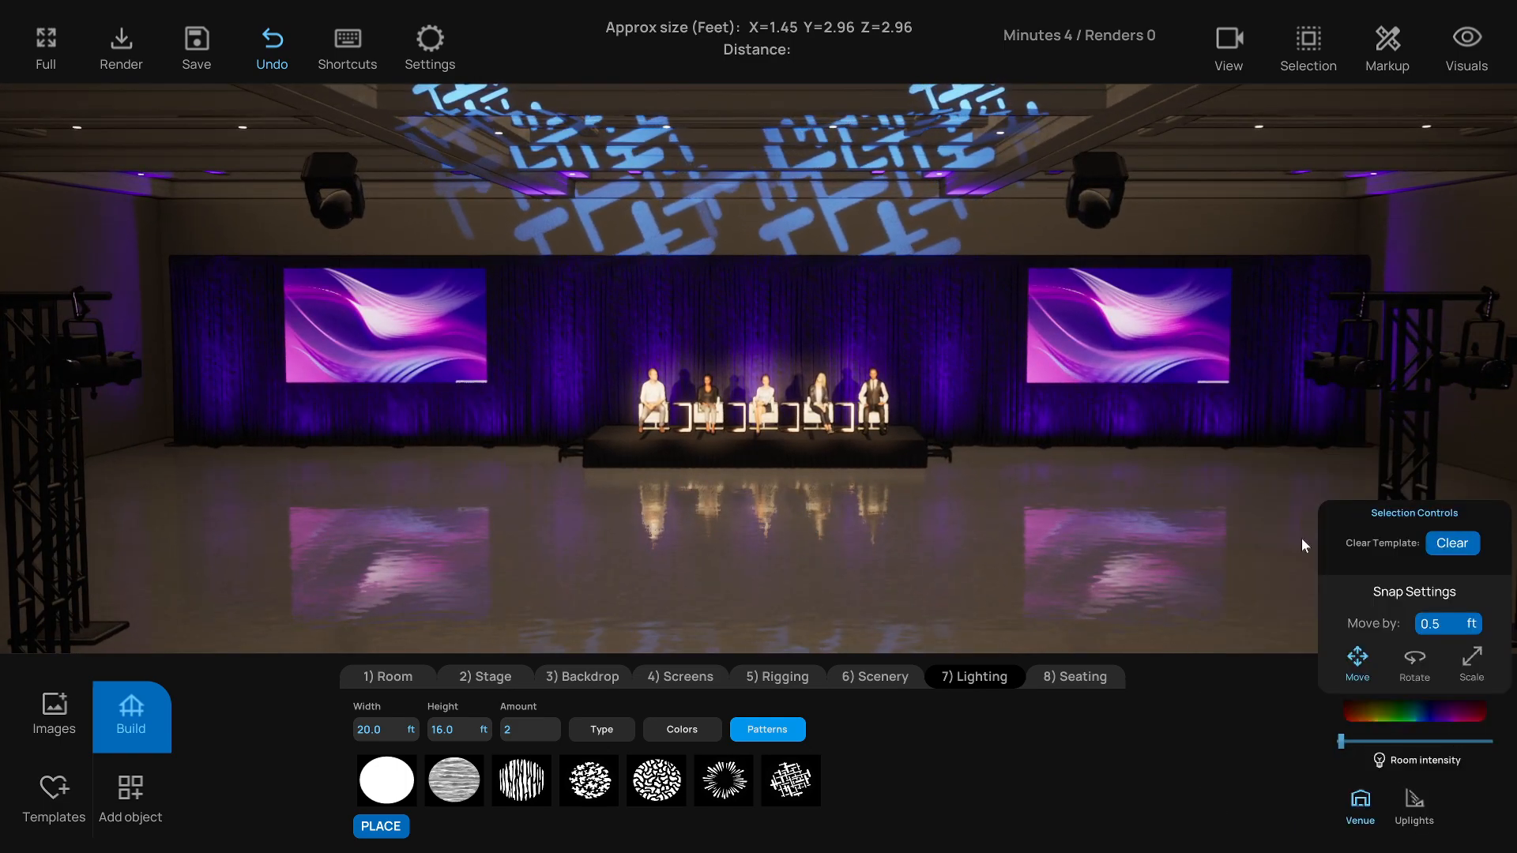
scroll(678, 623, up, 1)
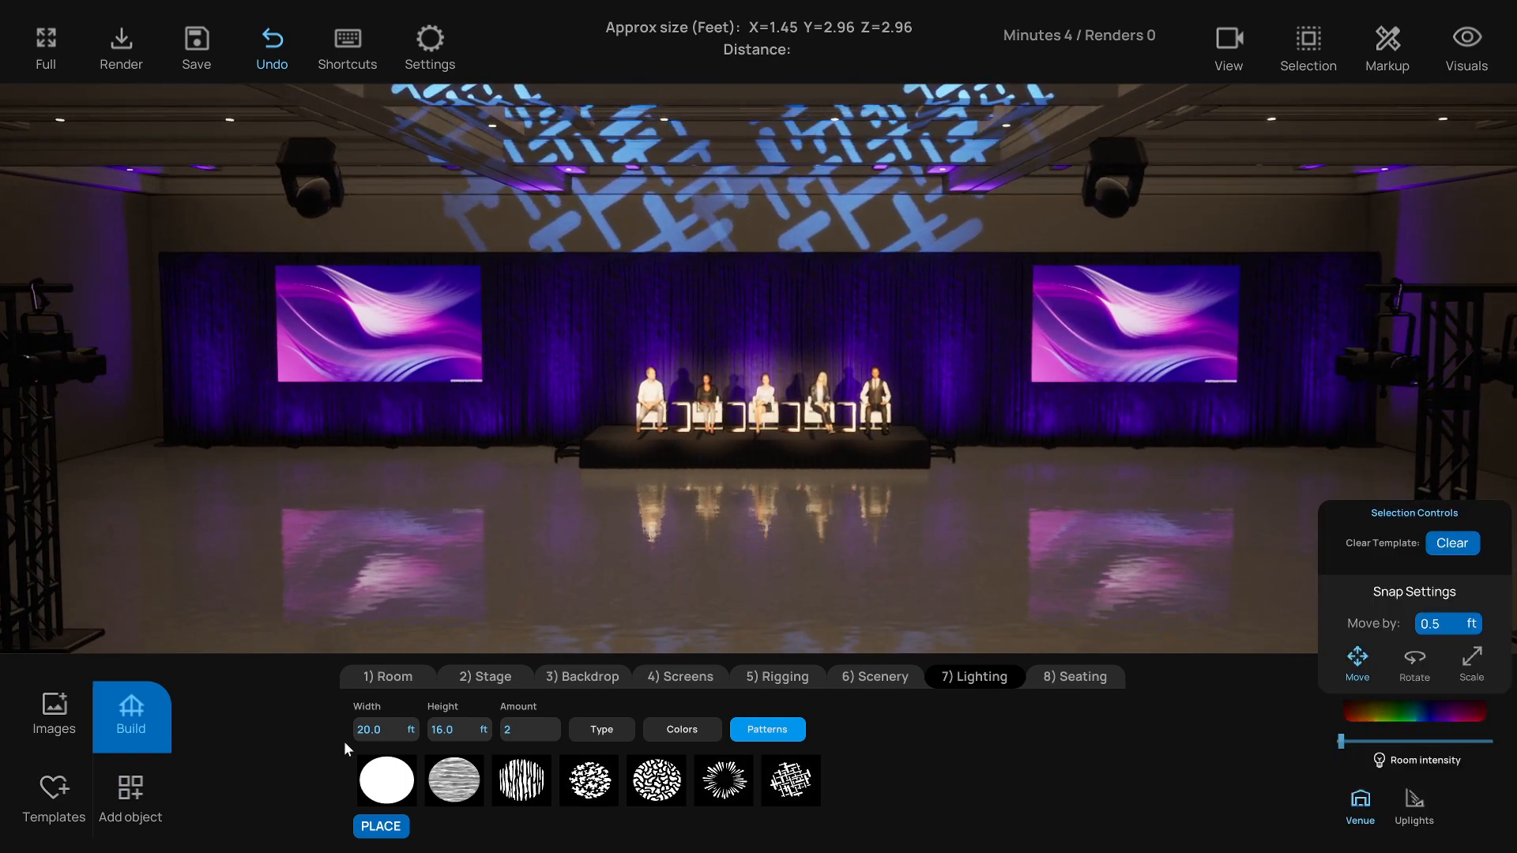
Place a horizontal truss 50 ft wide at 14 ft height using the rigging layout just in front of the stage
click(390, 824)
right_drag(466, 594, 471, 596)
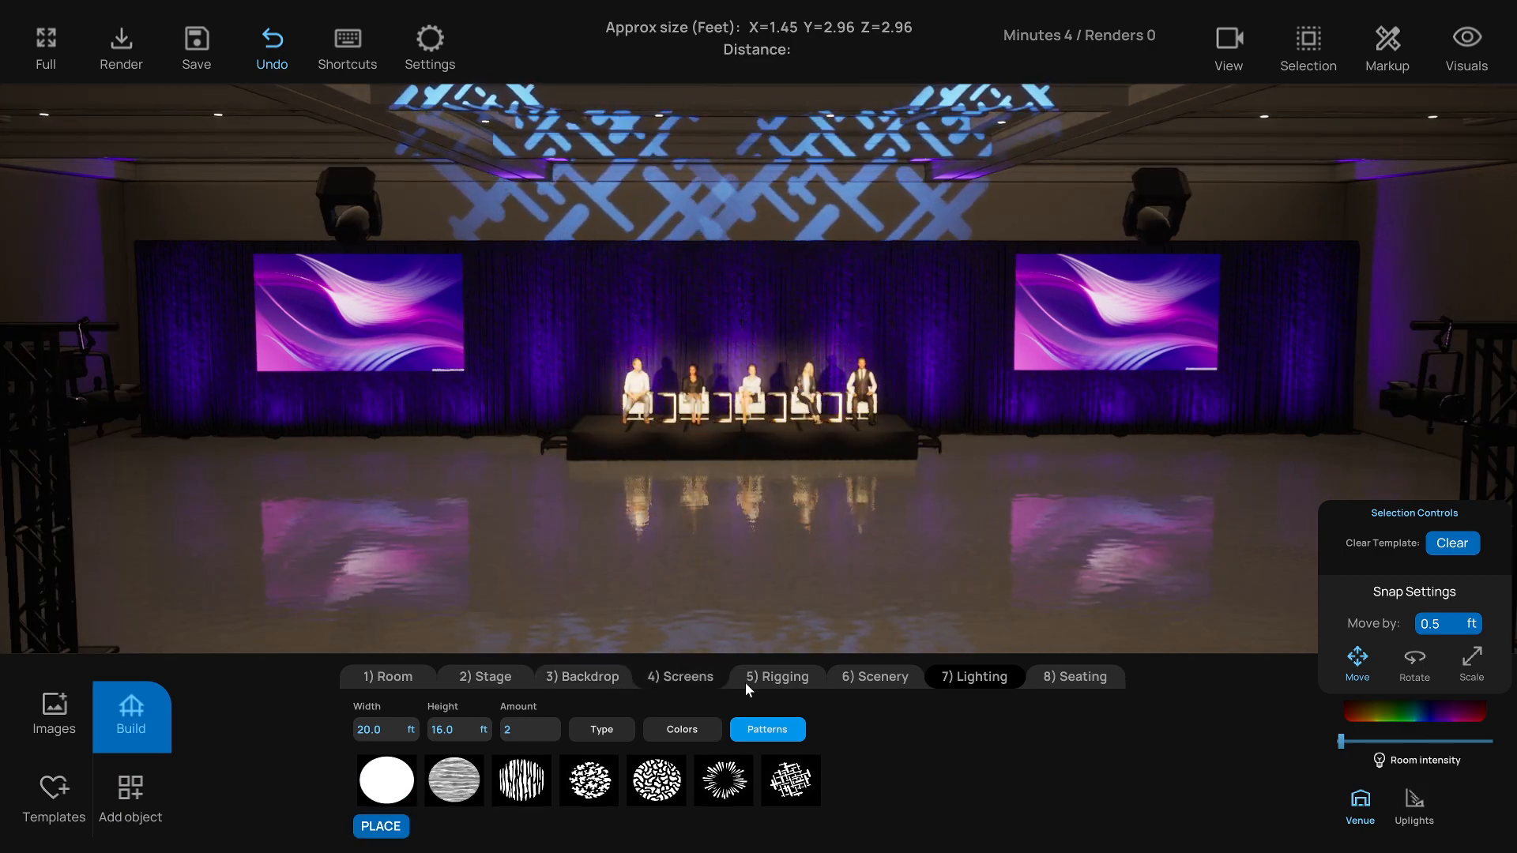
click(779, 677)
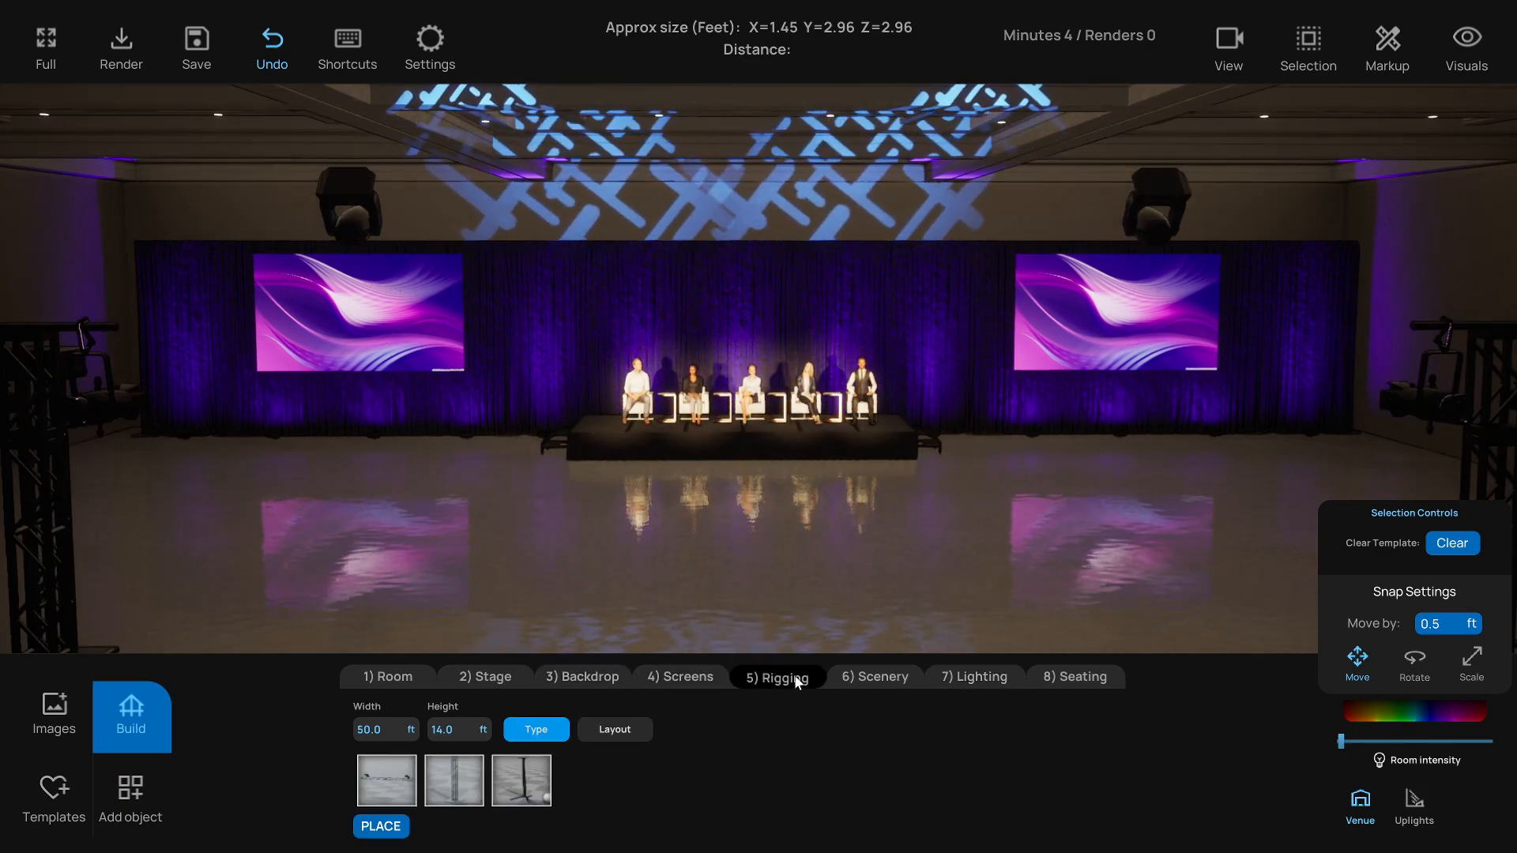
click(386, 772)
scroll(521, 574, up, 3)
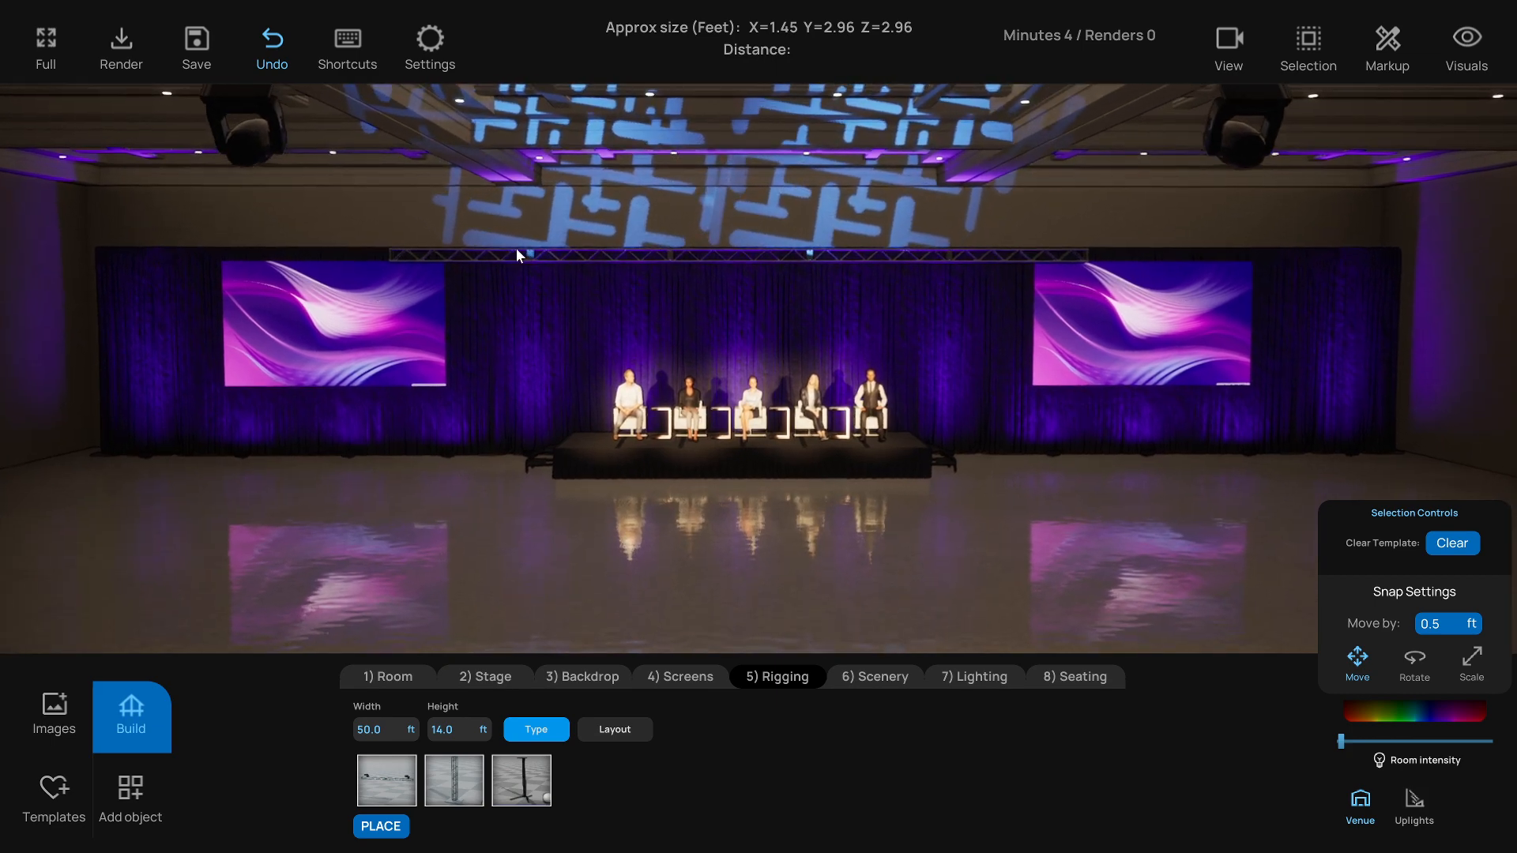
click(626, 730)
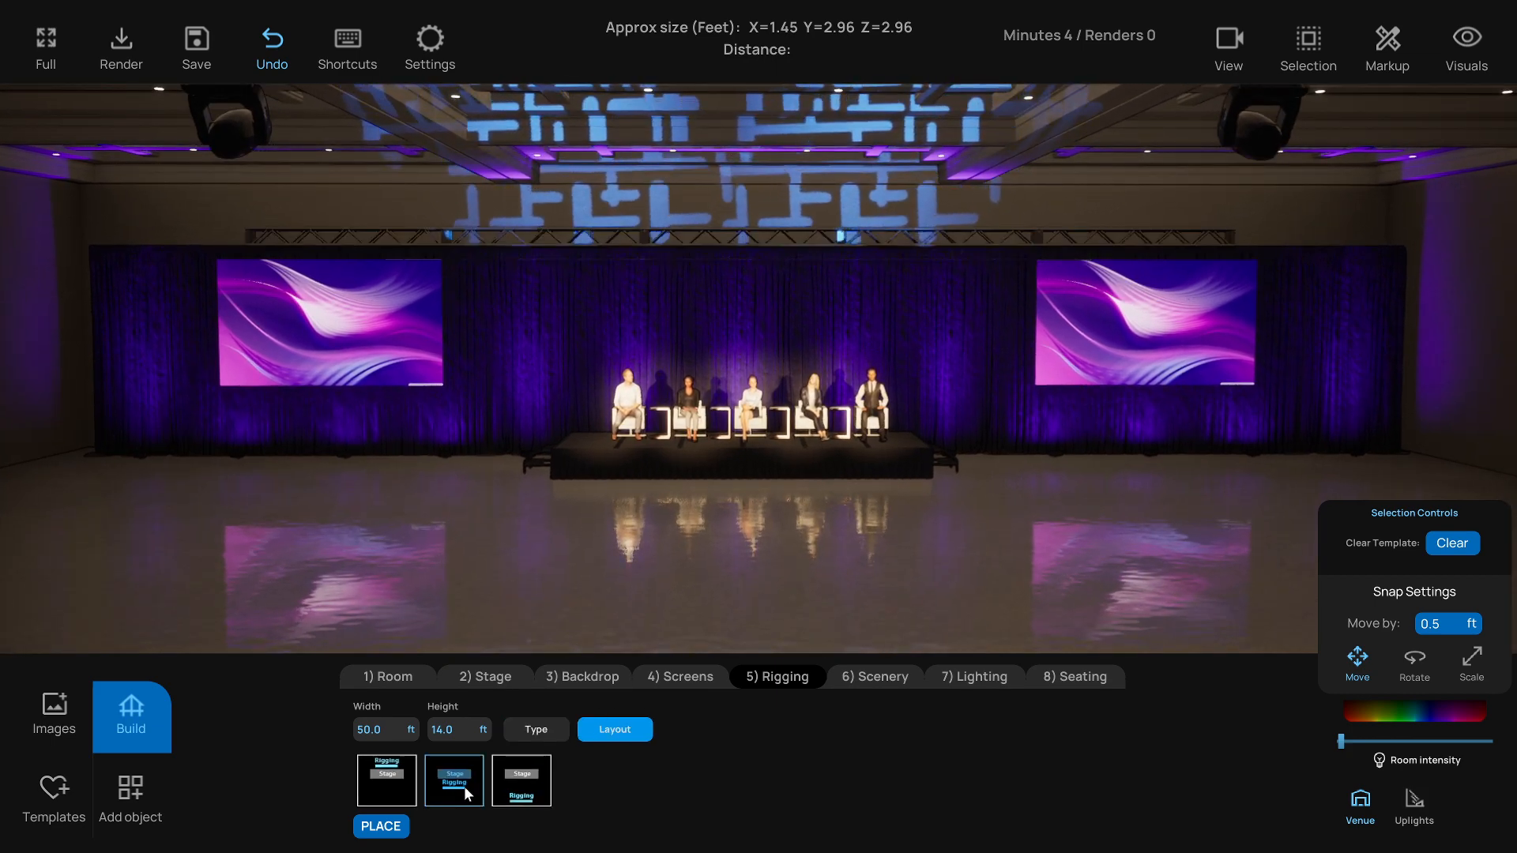
click(463, 785)
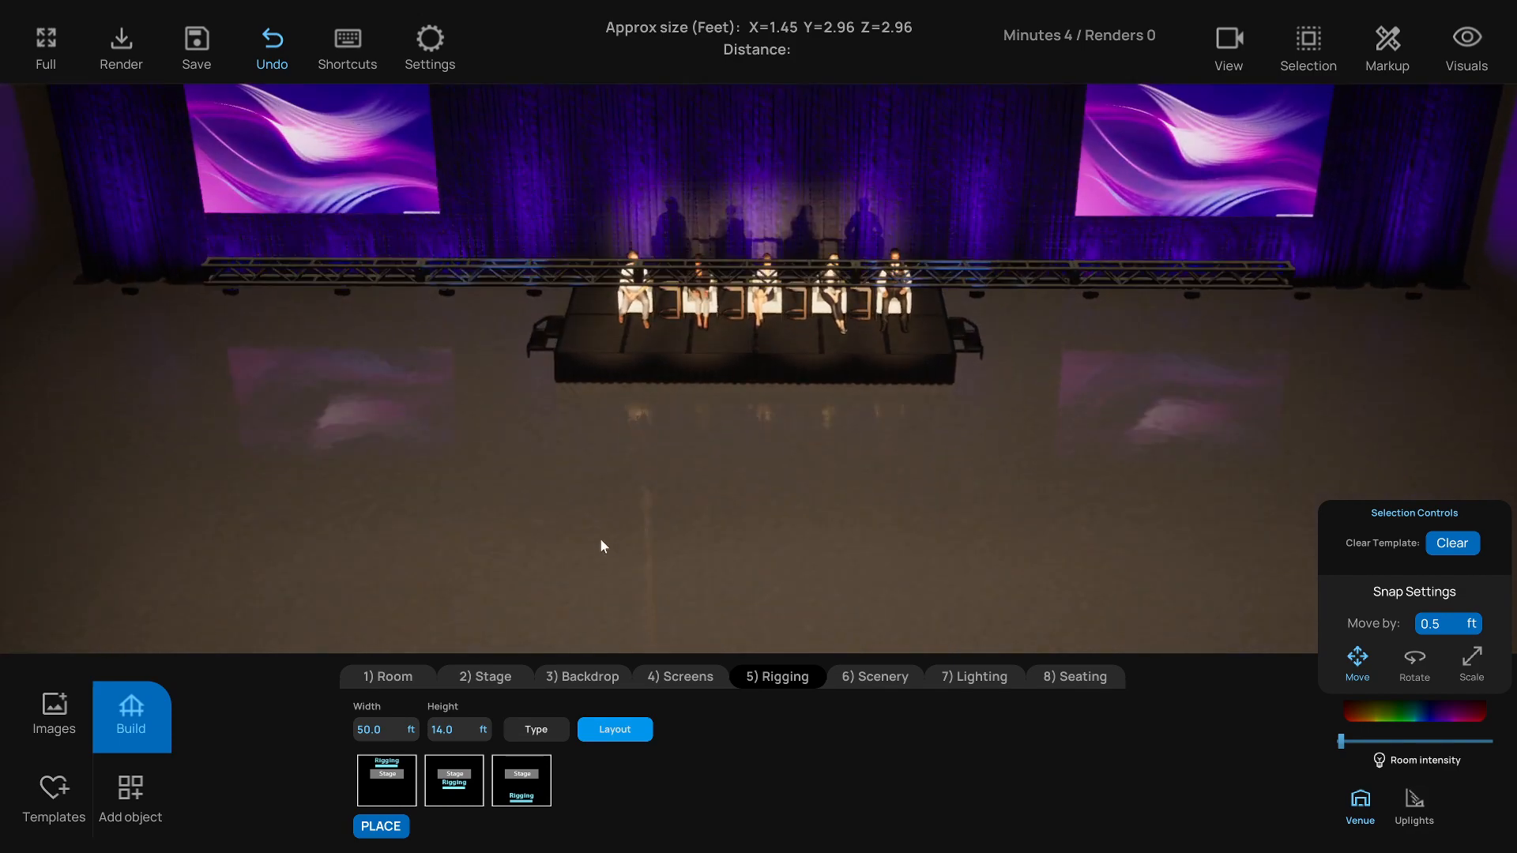
mouse_move(1341, 741)
mouse_down()
mouse_move(1357, 741)
mouse_move(1339, 742)
mouse_up()
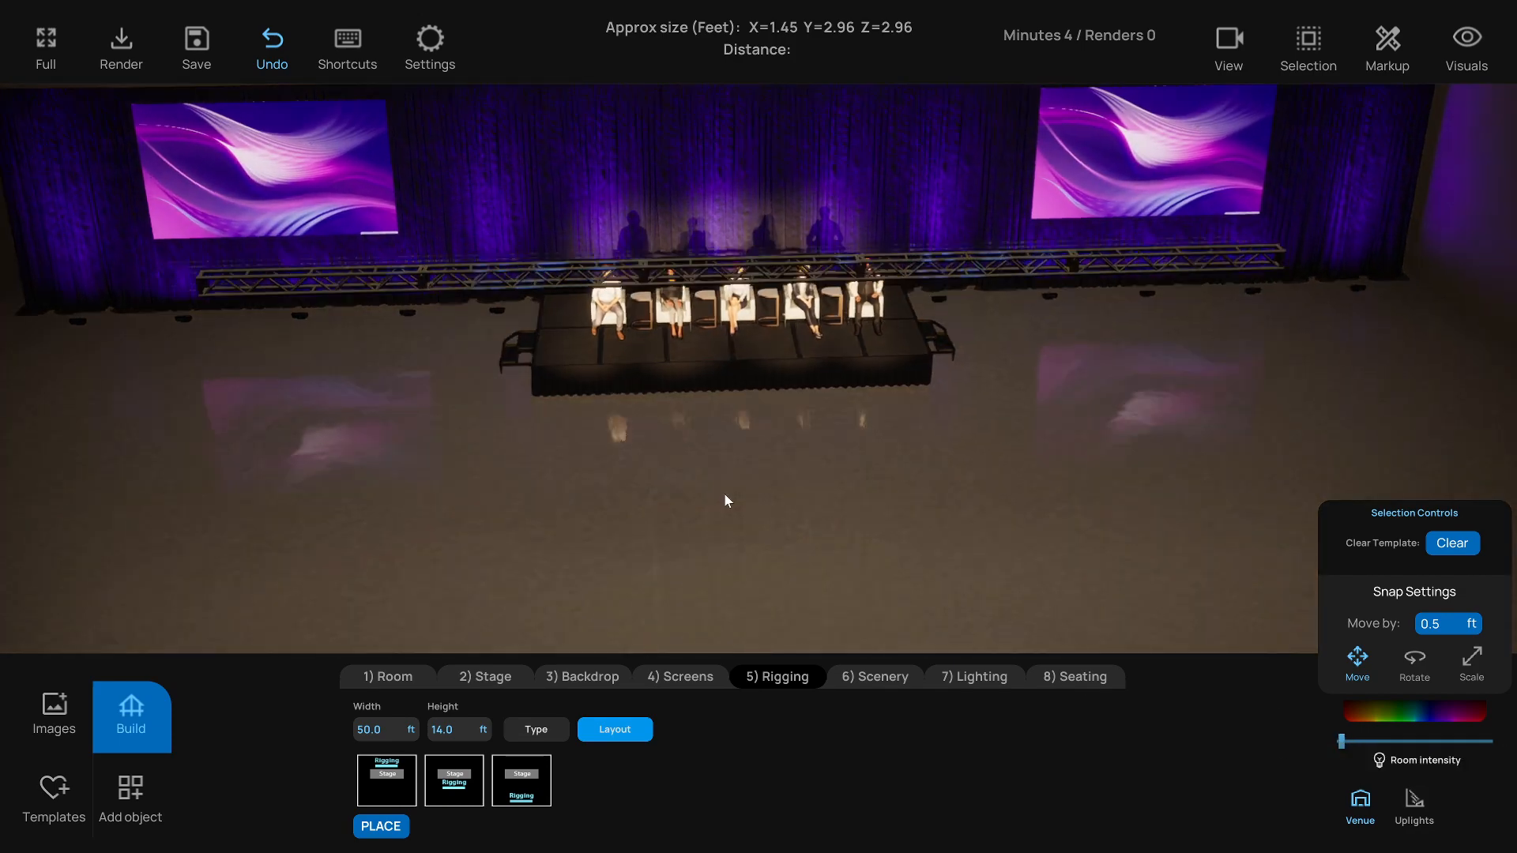
right_drag(813, 463, 716, 443)
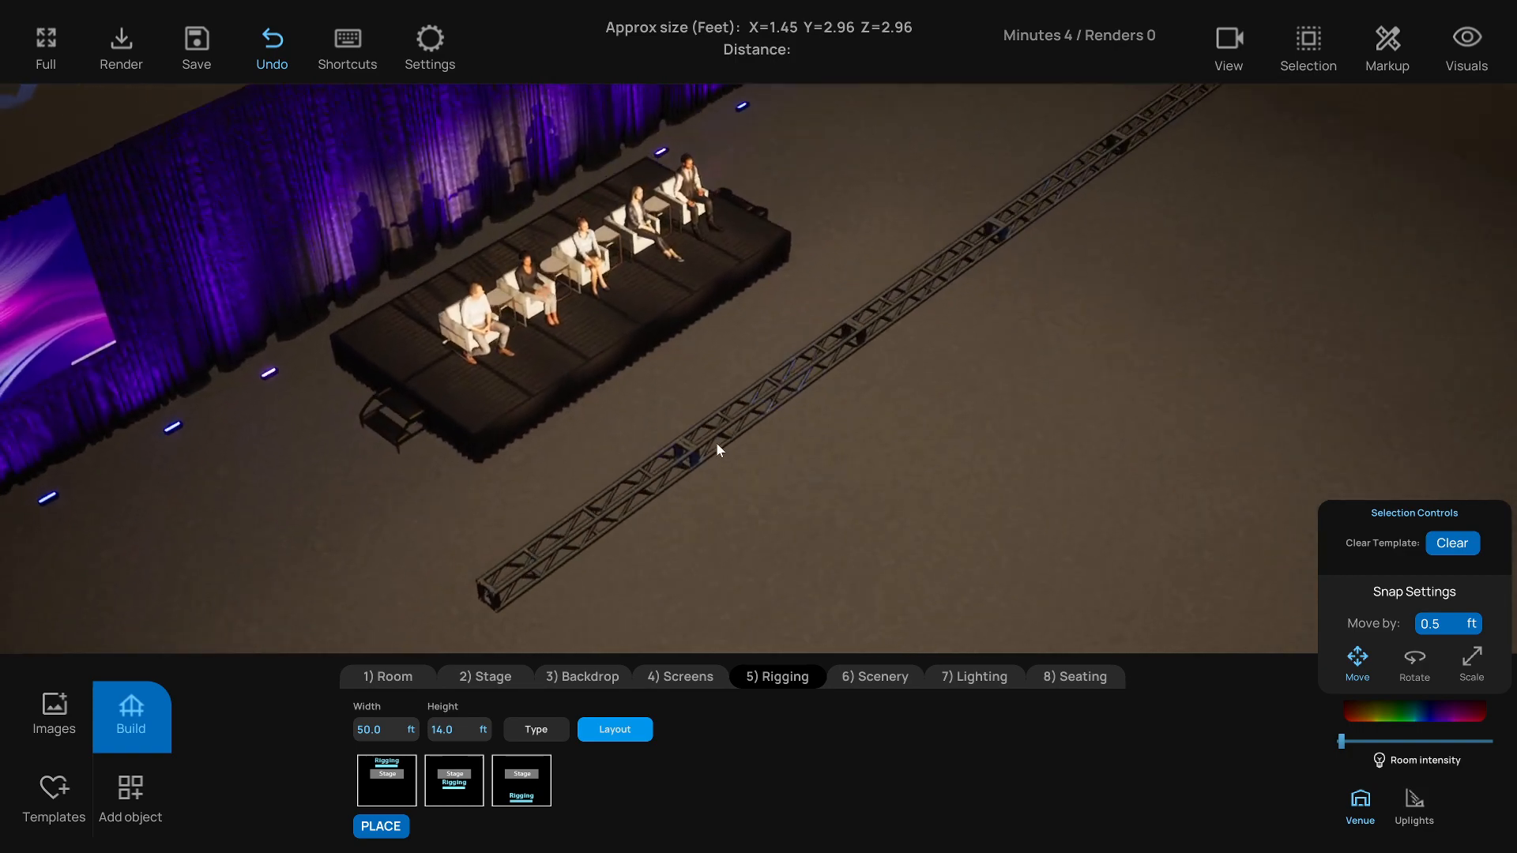
Convert the leftmost 10 ft section of the front truss into a 1 ft curved truss piece and focus on it
click(621, 498)
right_drag(821, 484, 658, 378)
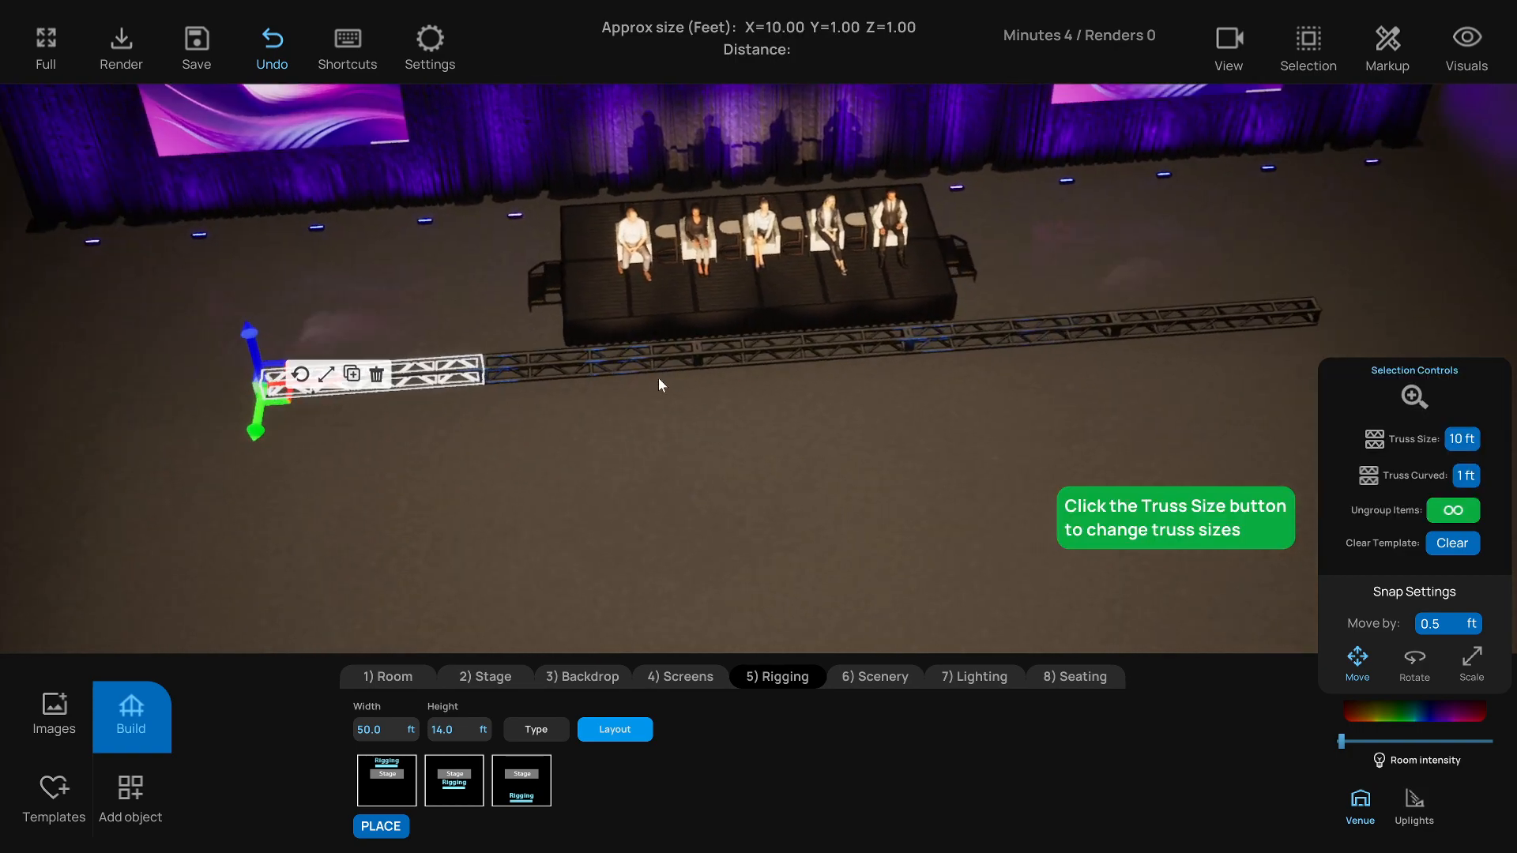
click(657, 377)
click(759, 498)
right_drag(758, 498, 751, 421)
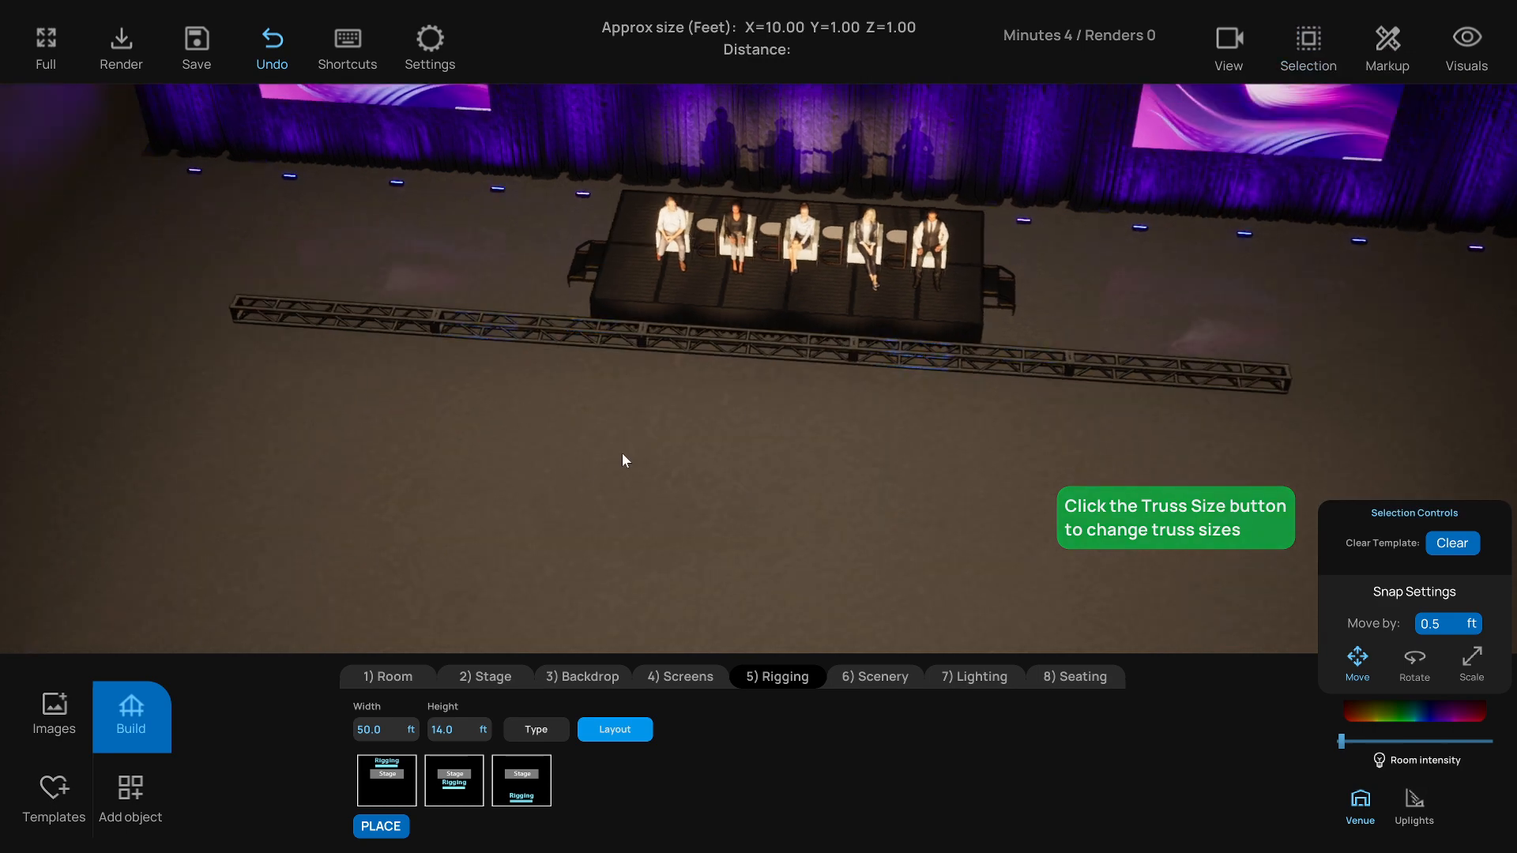
right_drag(623, 453, 768, 467)
click(390, 349)
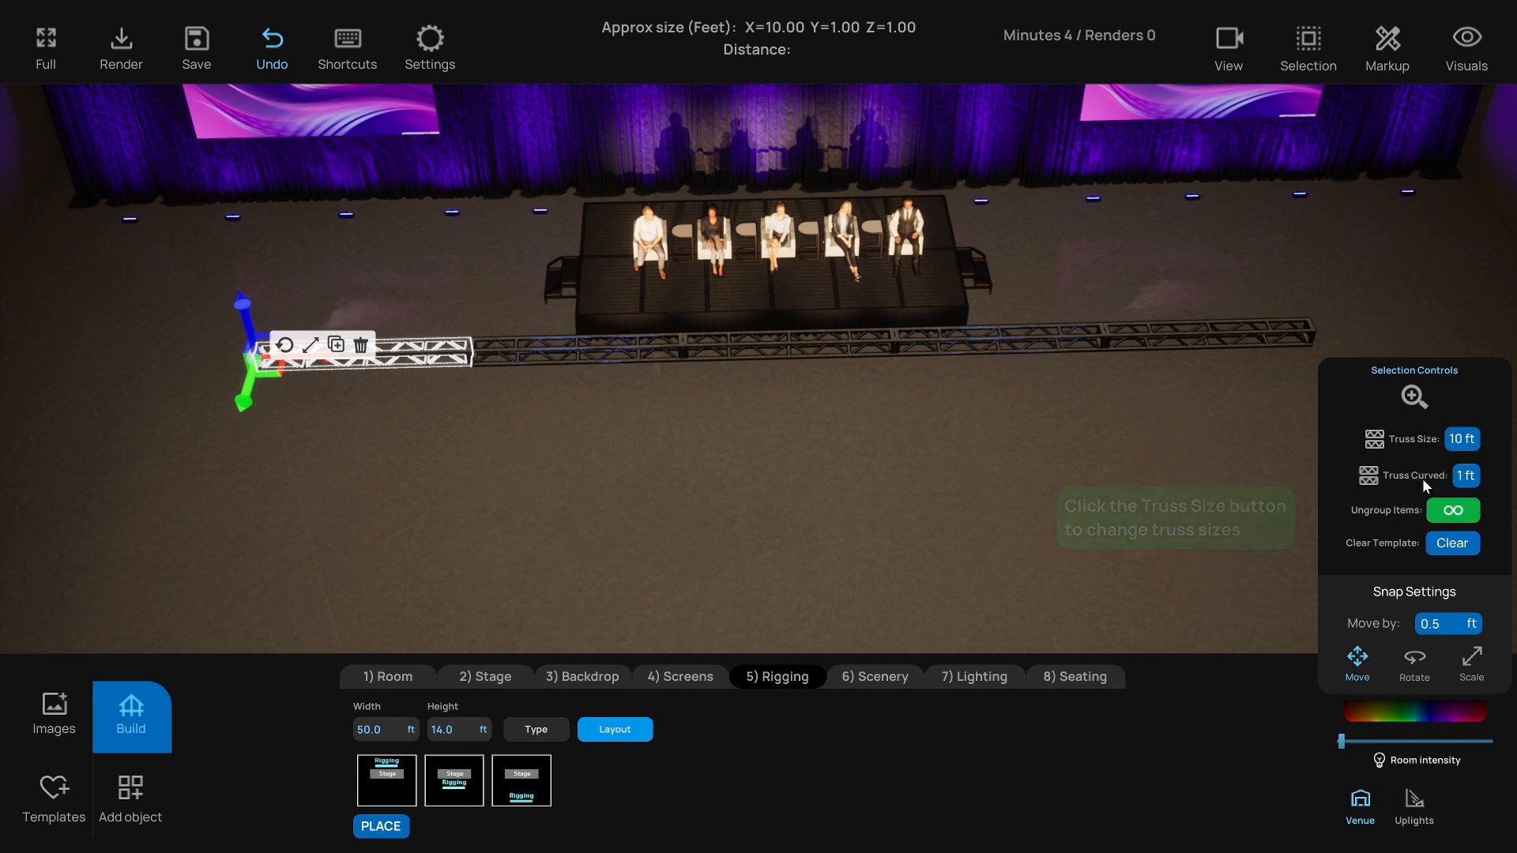
right_drag(1265, 488, 899, 491)
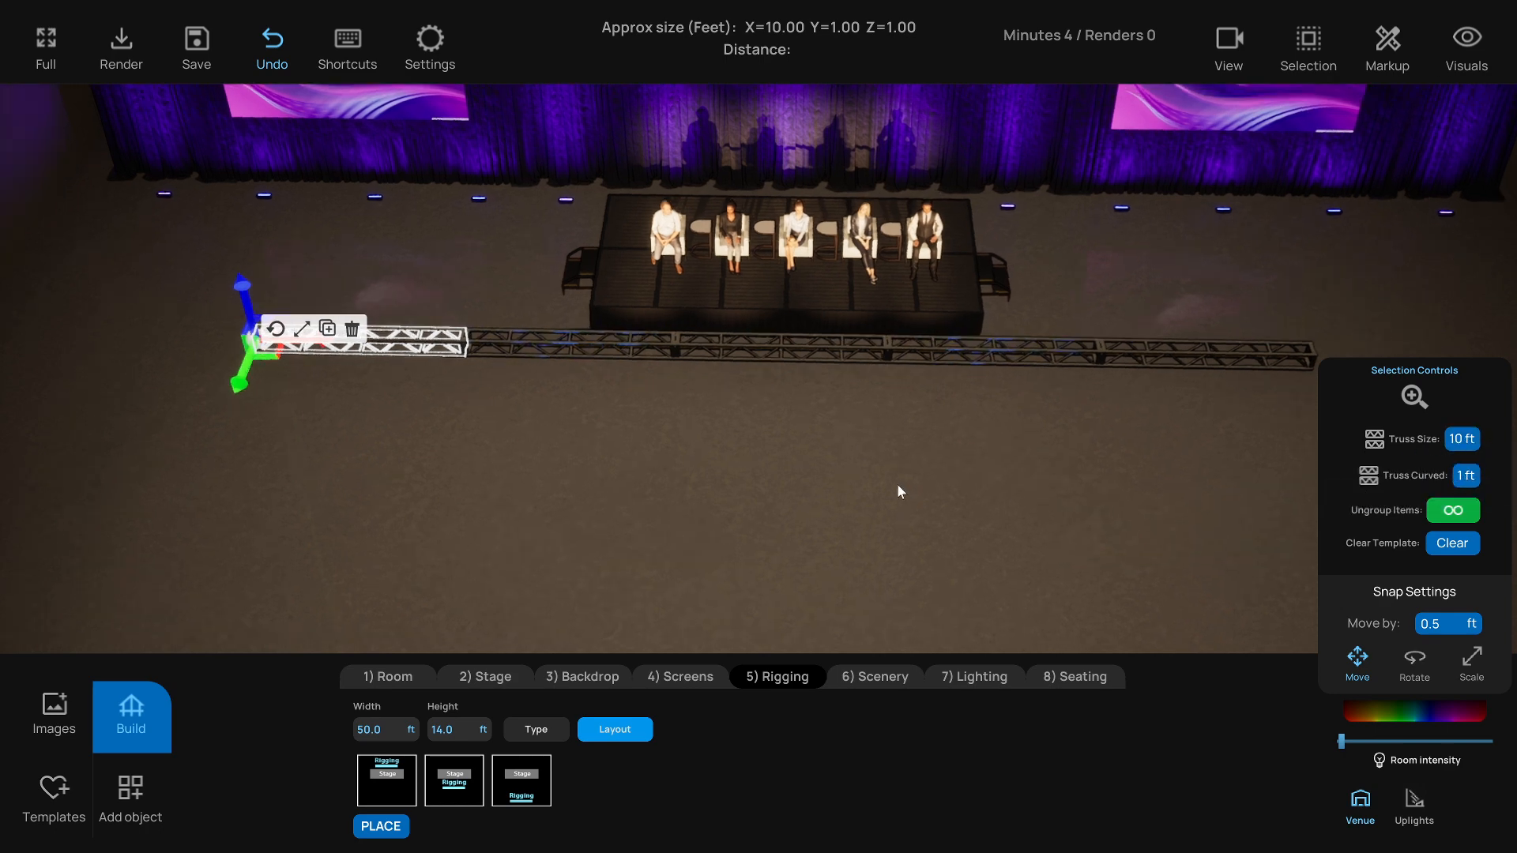
click(1466, 475)
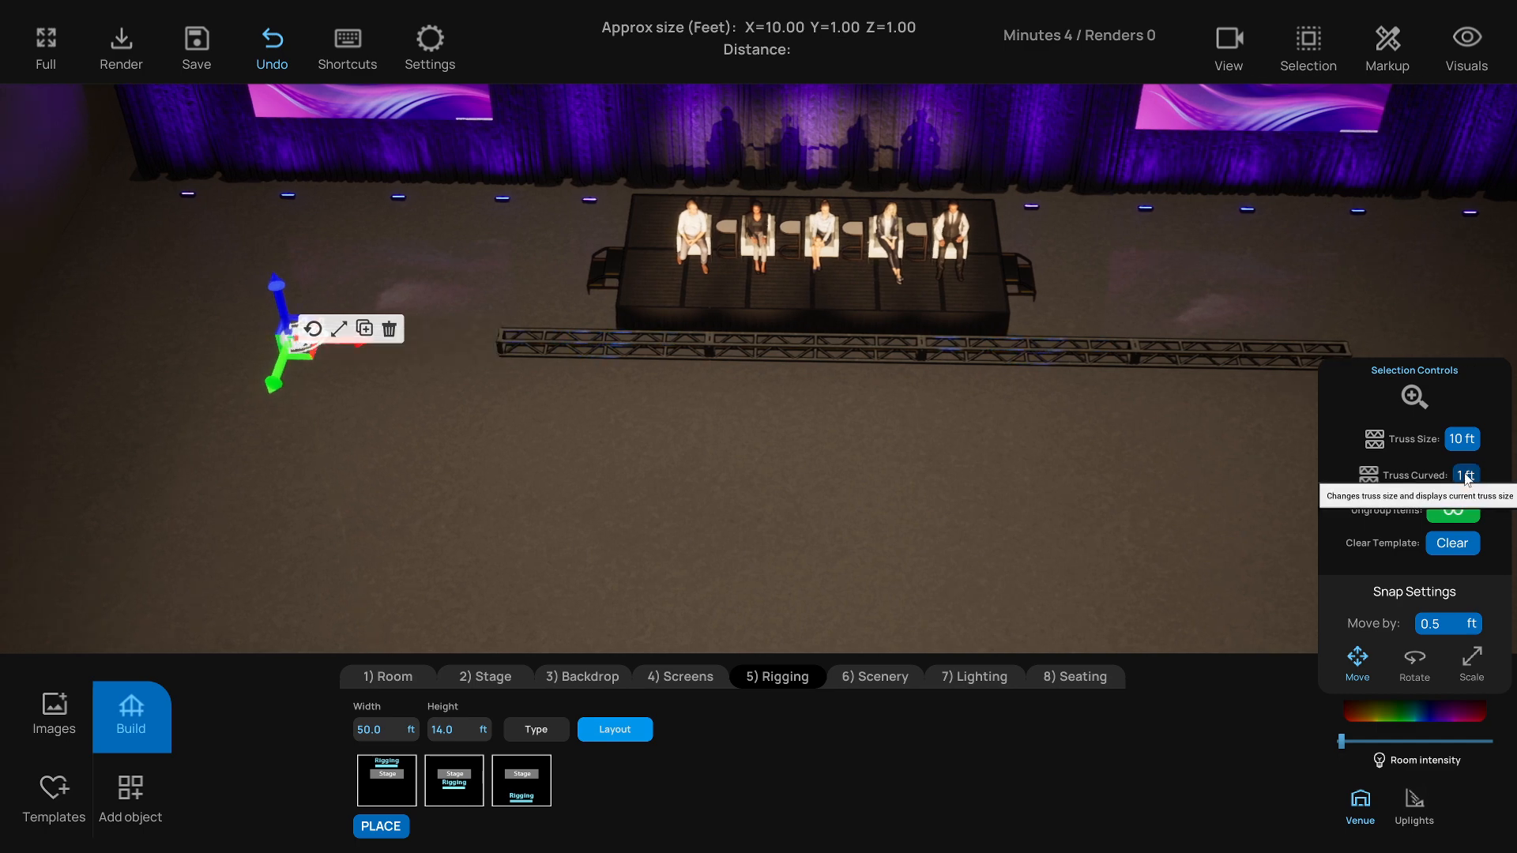
key(f)
right_drag(587, 545, 689, 552)
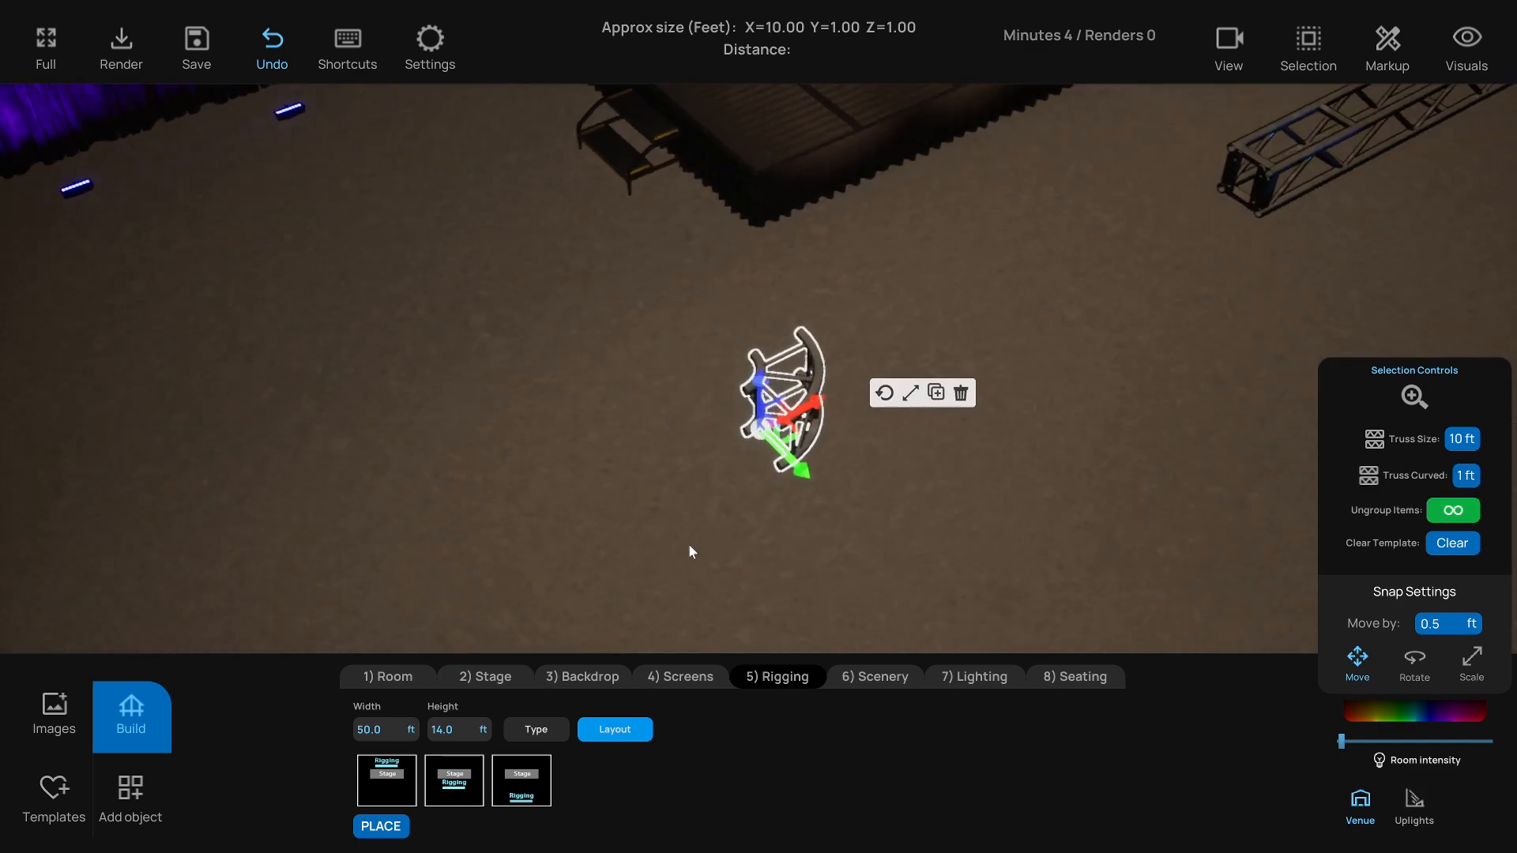
Cycle the curved truss piece through its available sizes and set it to 14 ft
click(1464, 476)
click(1464, 477)
click(1464, 476)
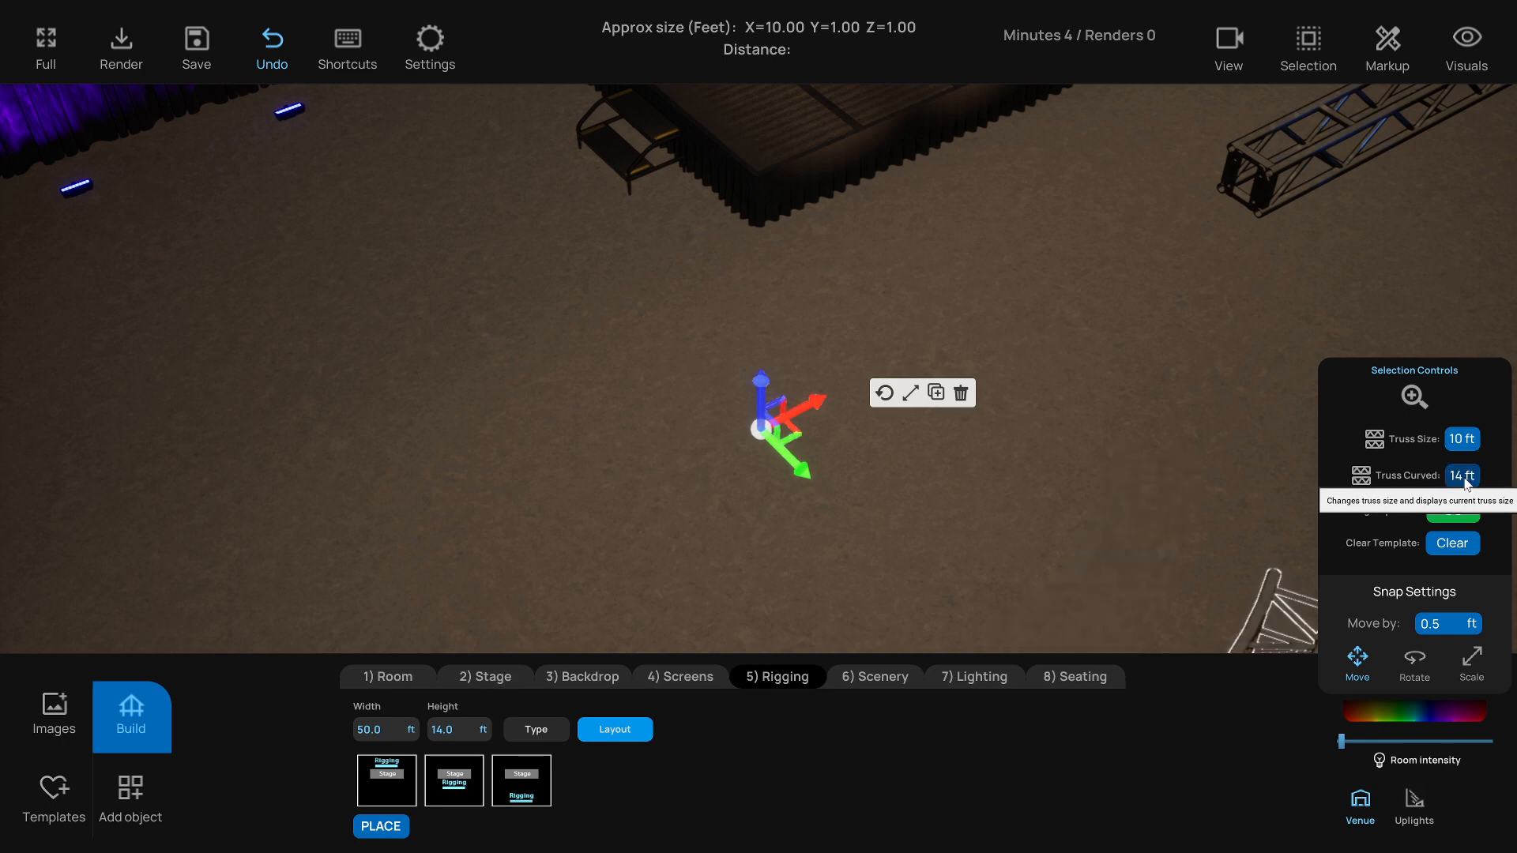
click(1467, 479)
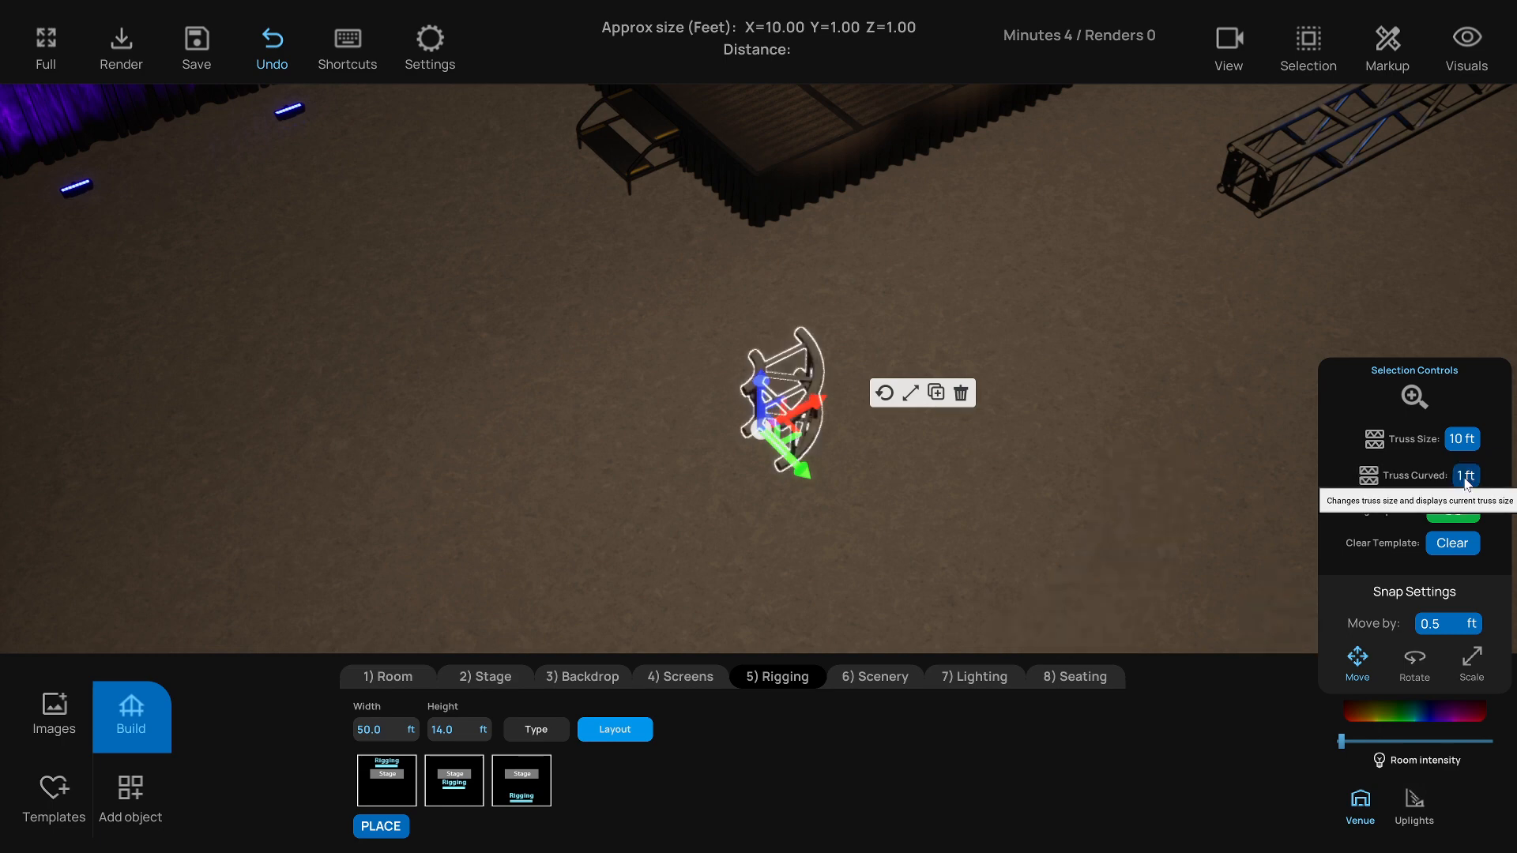
click(1466, 477)
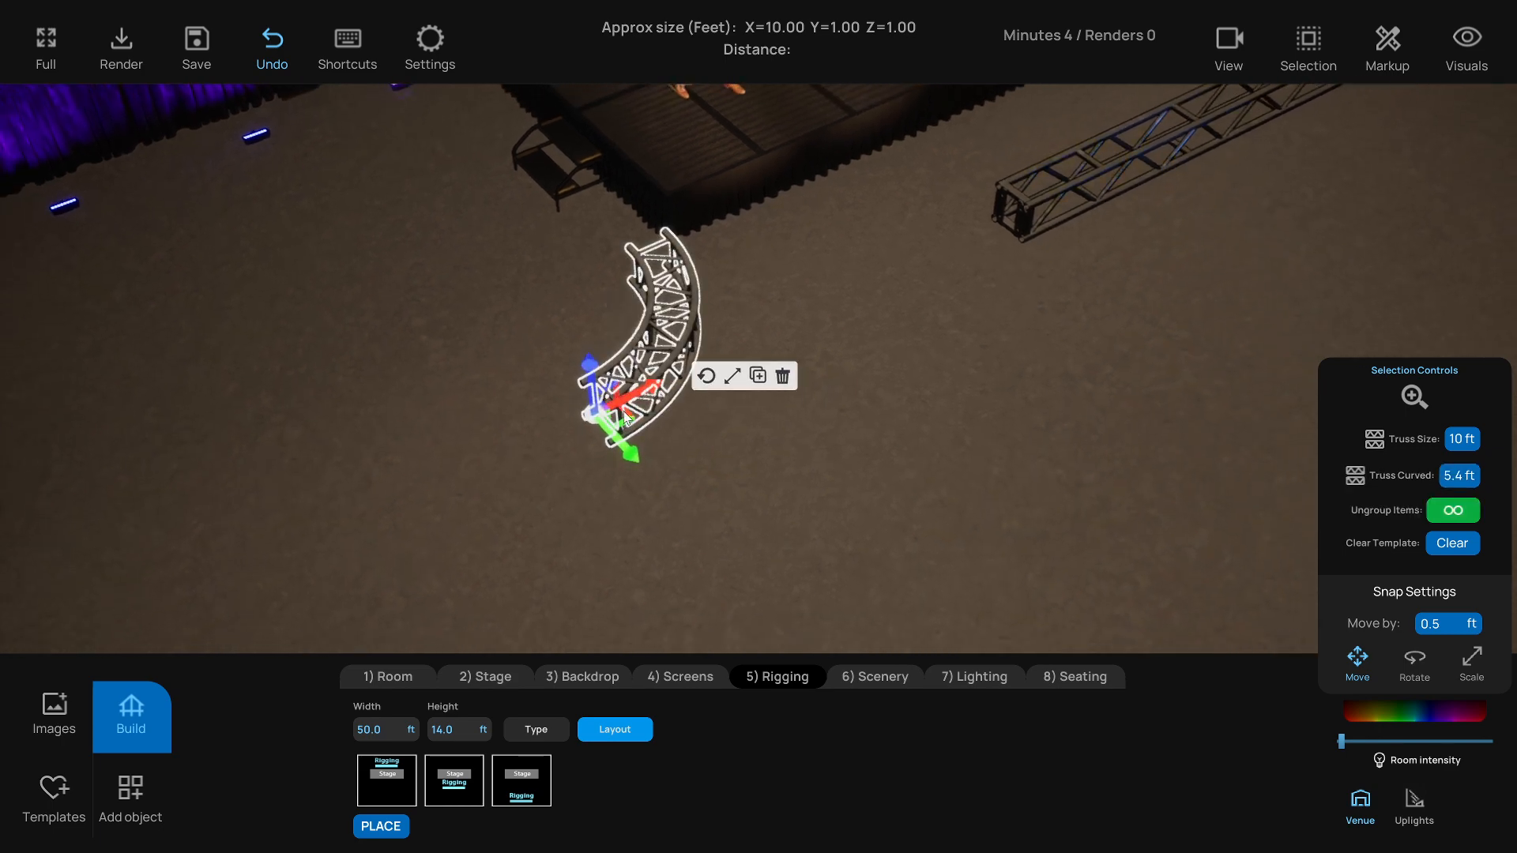
click(1460, 476)
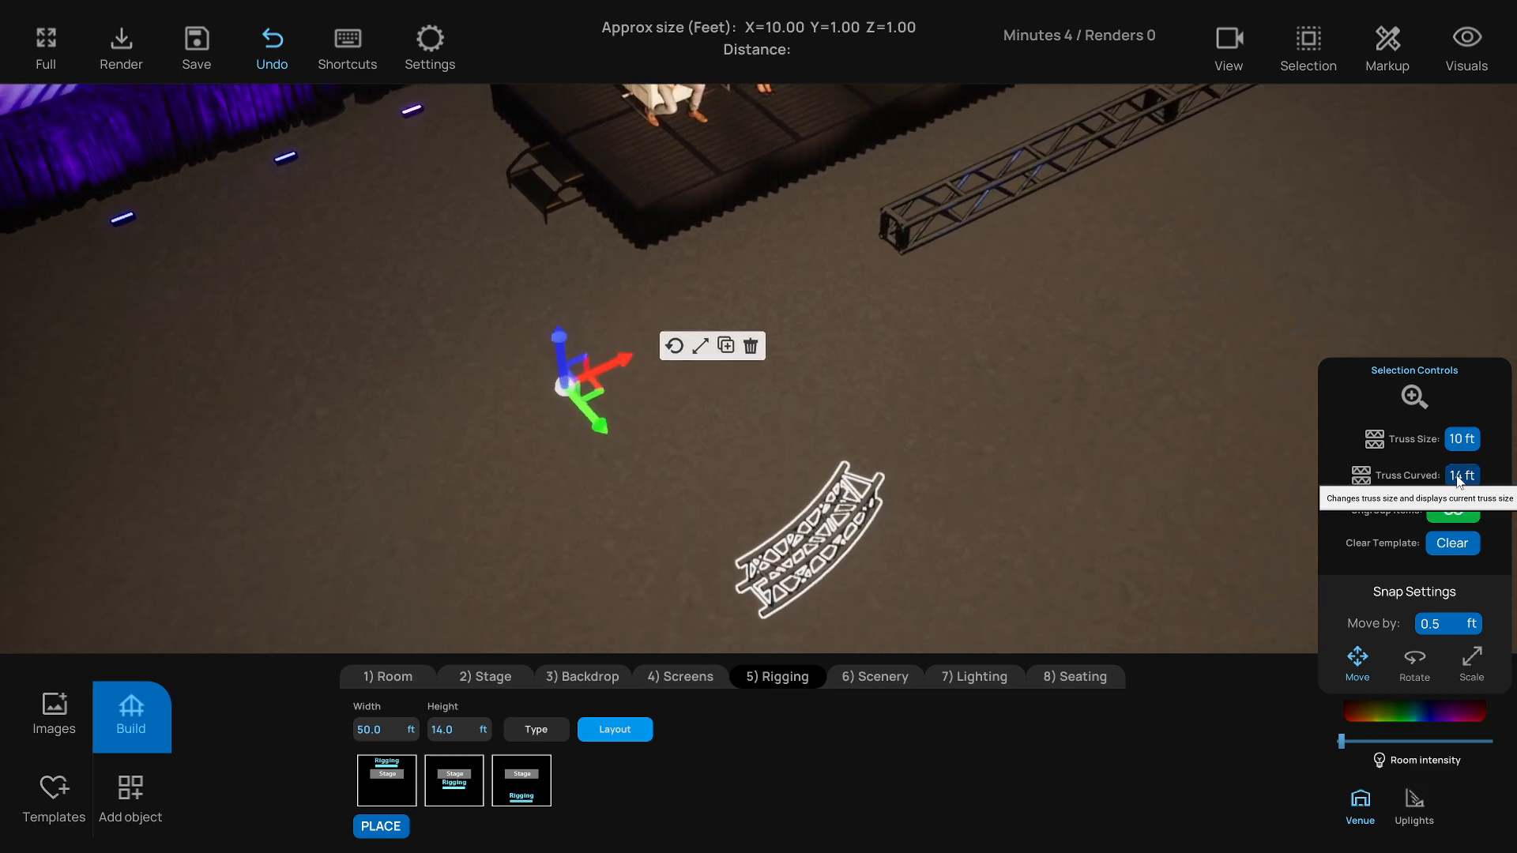
click(1460, 477)
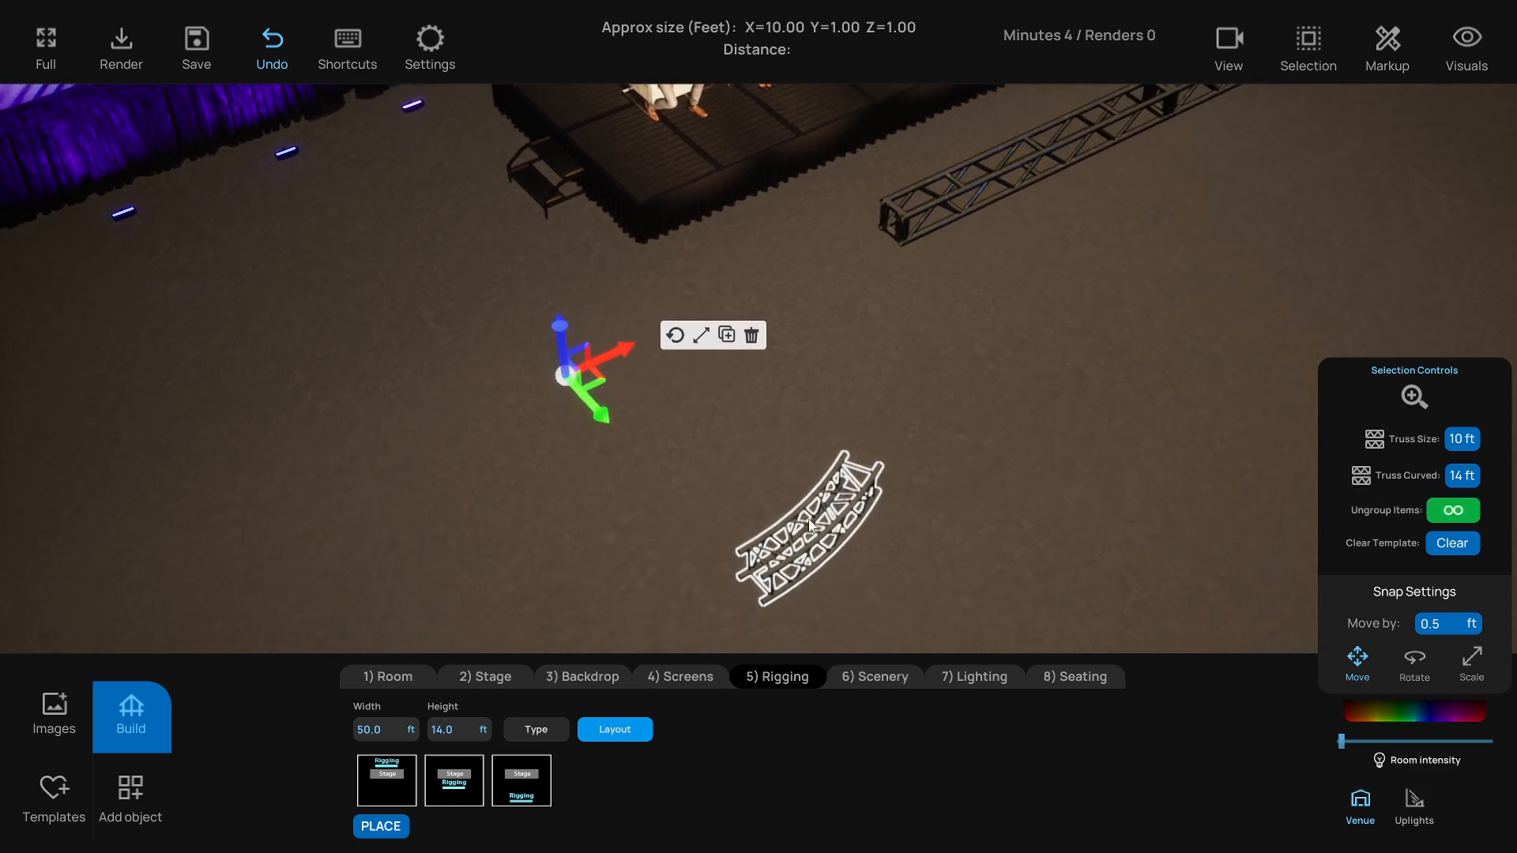
Copy the 14 ft curved piece repeatedly, rotating each copy around the circle's centre to build a continuous arc
click(678, 338)
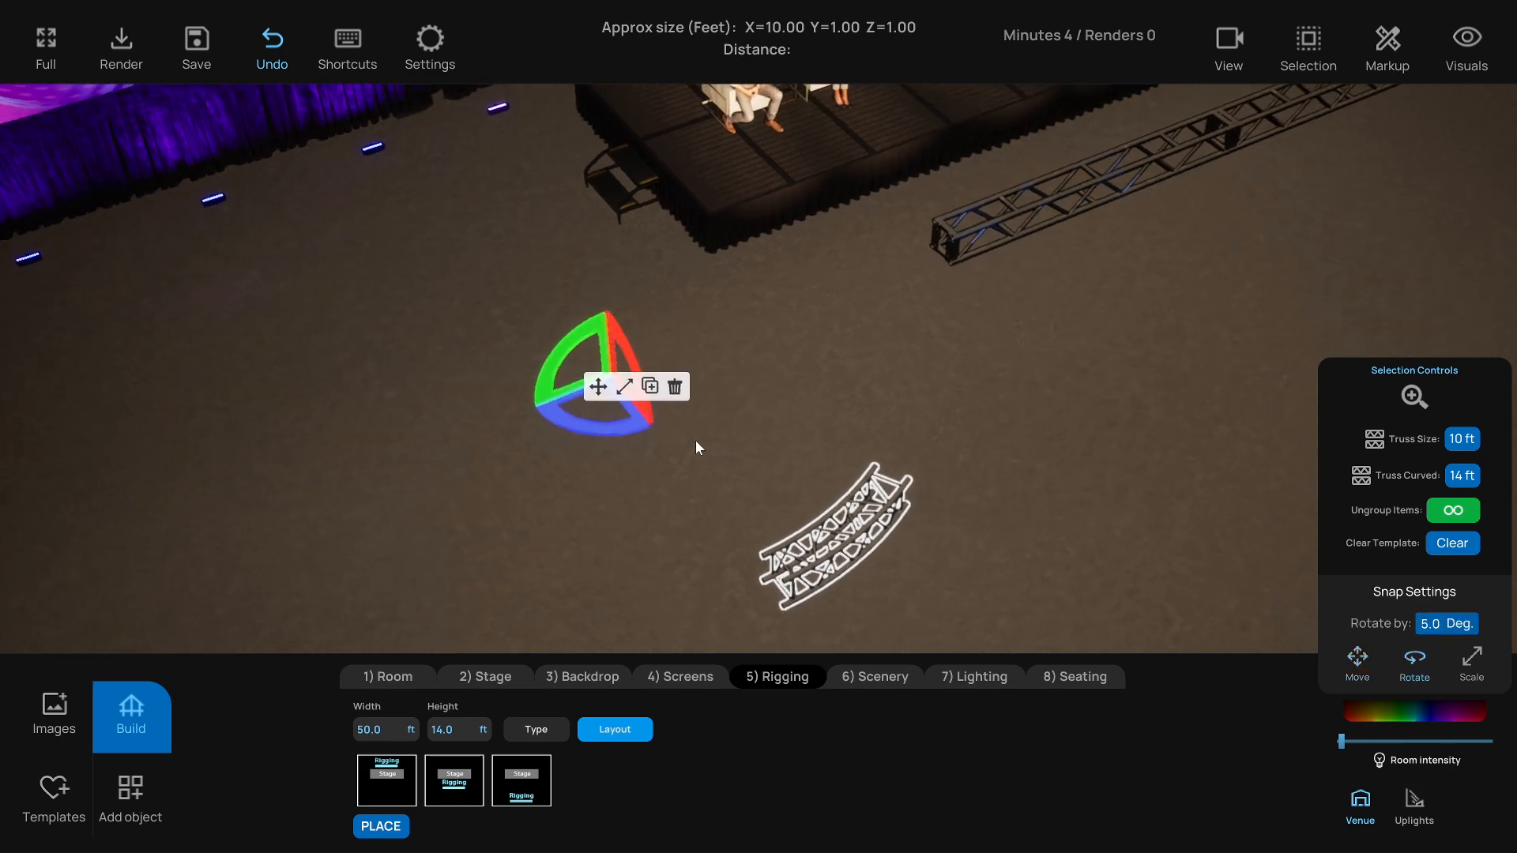
alt+drag(595, 430, 629, 421)
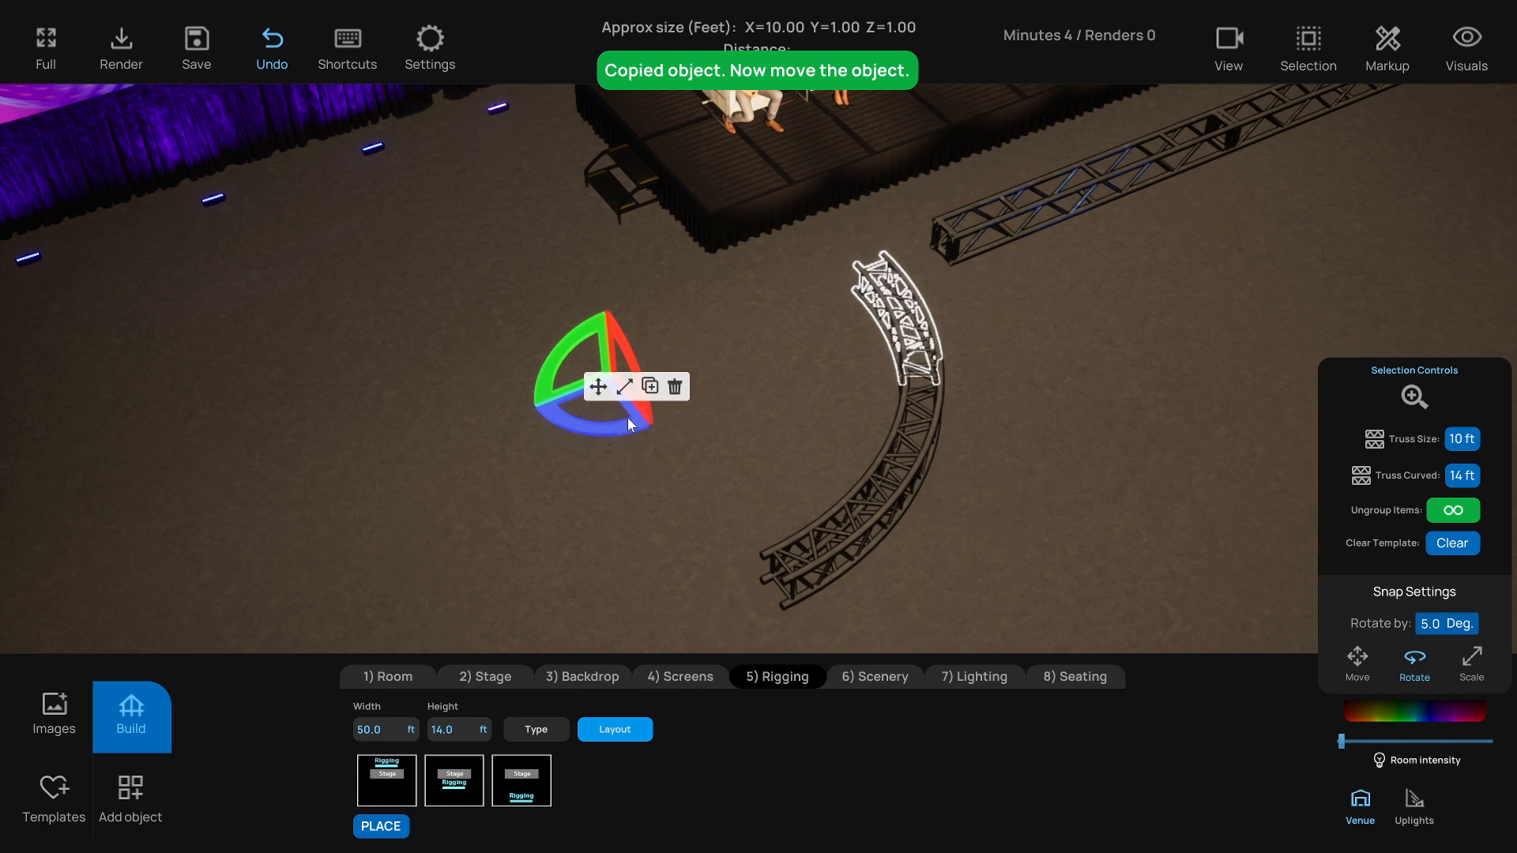
click(648, 387)
drag(600, 424, 632, 415)
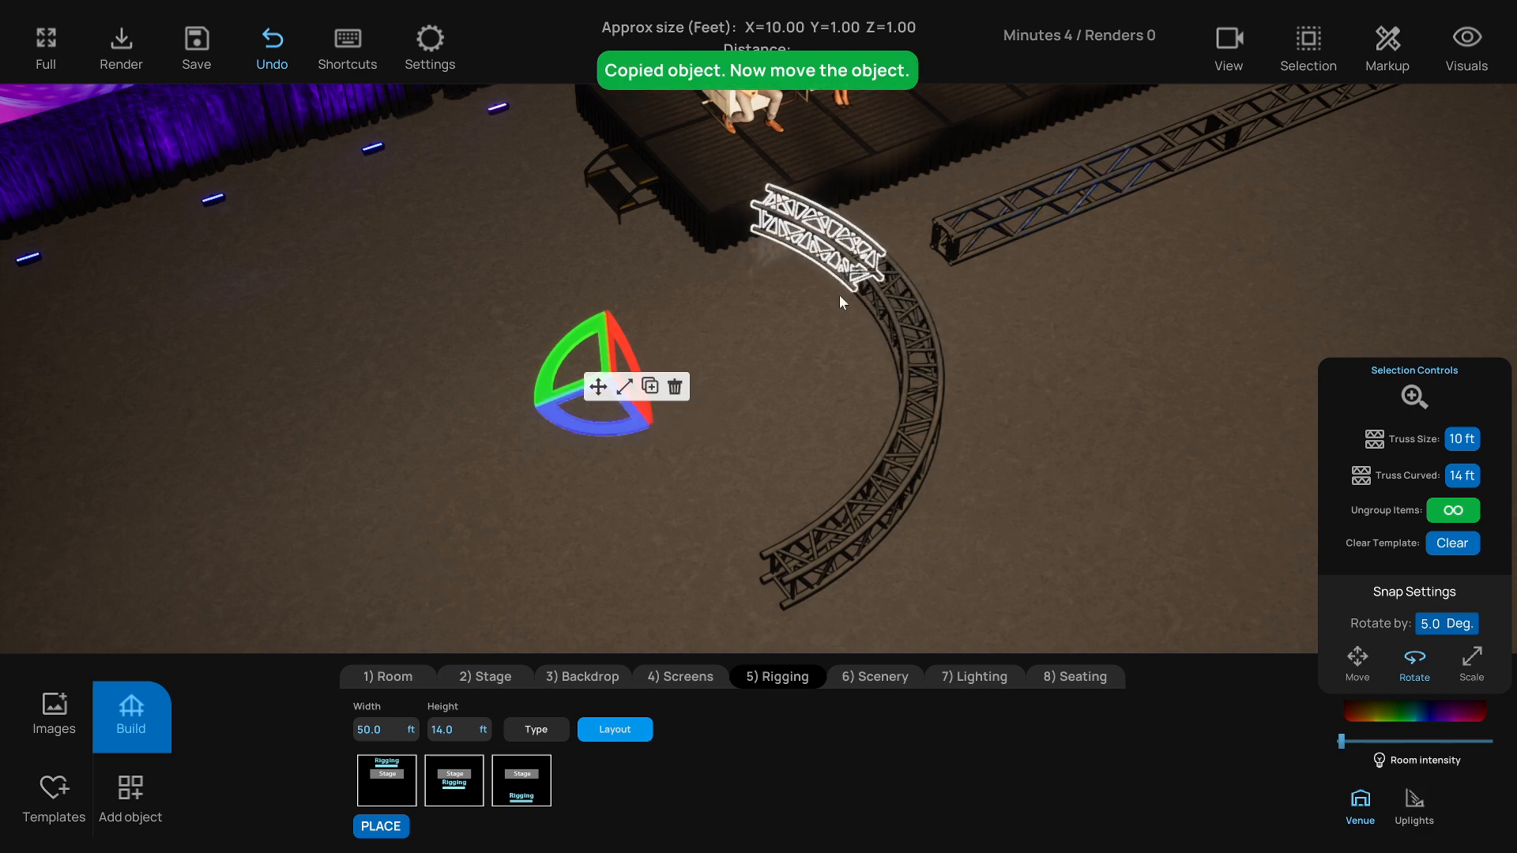
right_drag(821, 466, 656, 358)
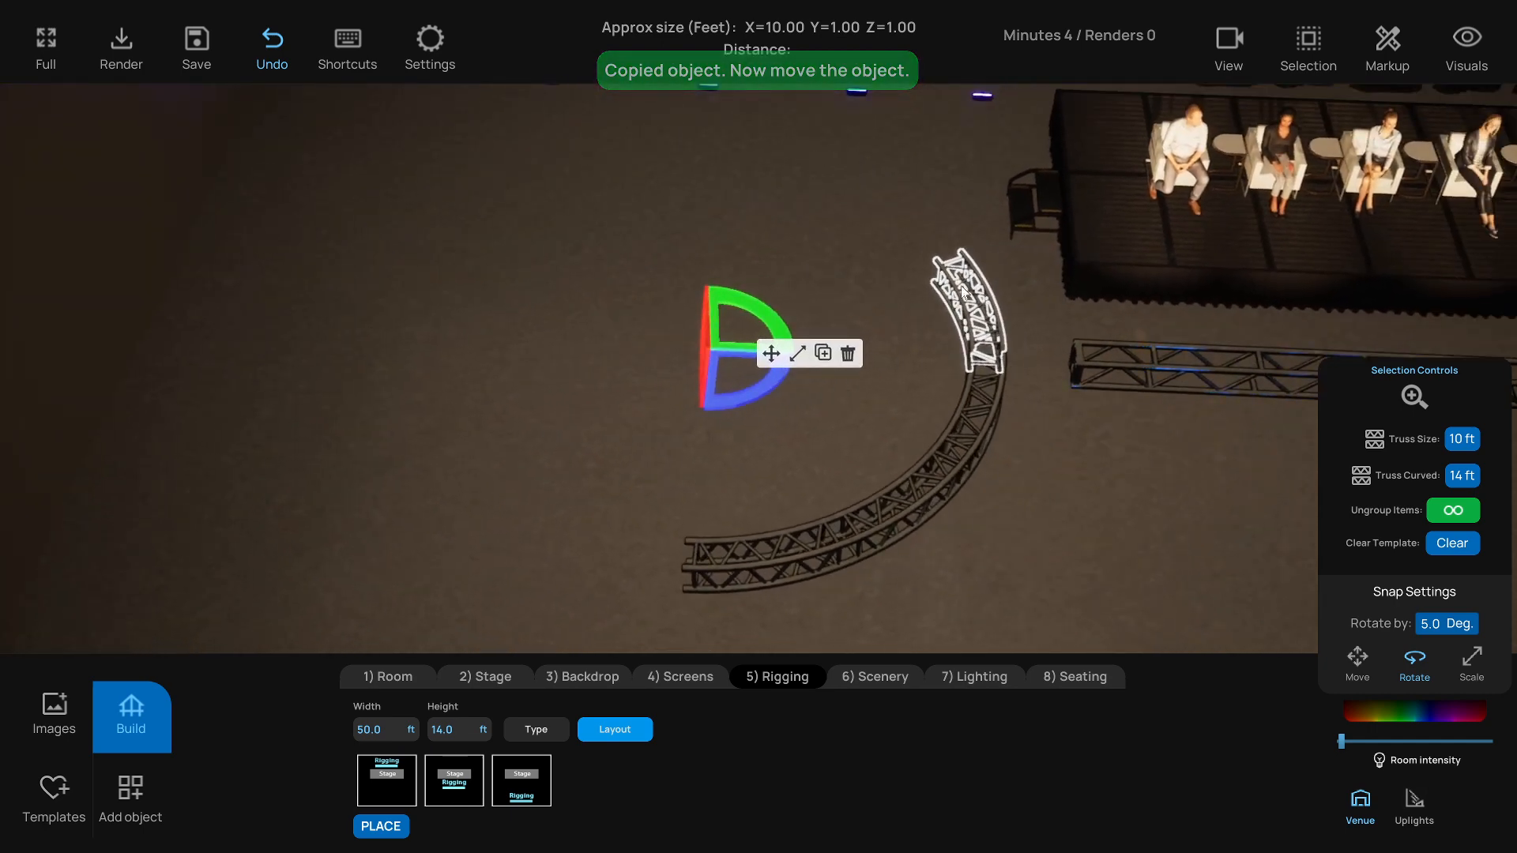
Switch to moving, select the arc's end section near the stage and cycle it through straight truss sizes to 10 ft
click(778, 356)
middle_drag(782, 373, 855, 364)
click(857, 357)
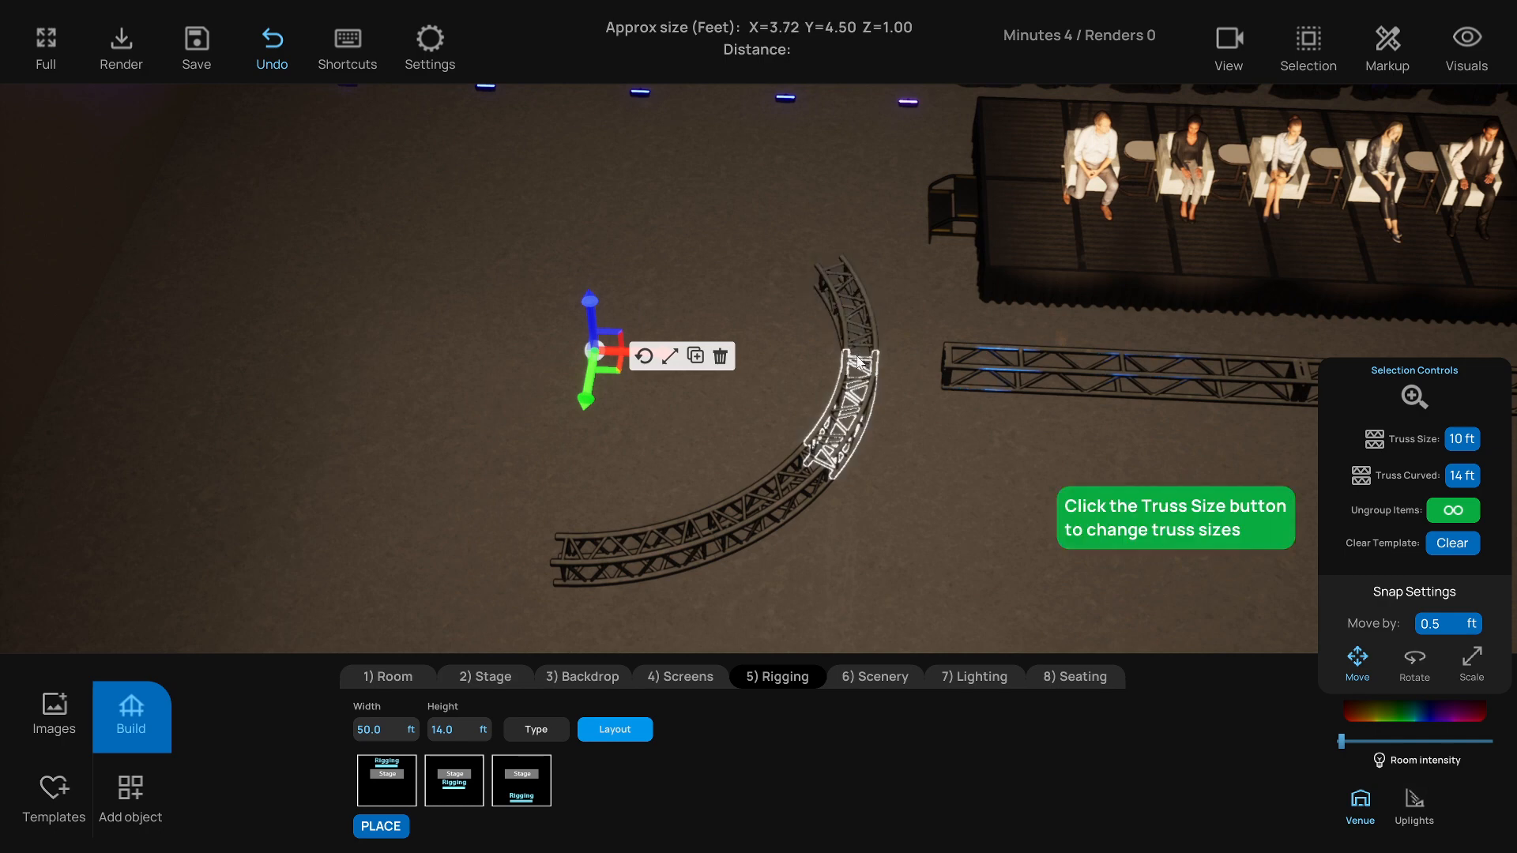
click(856, 340)
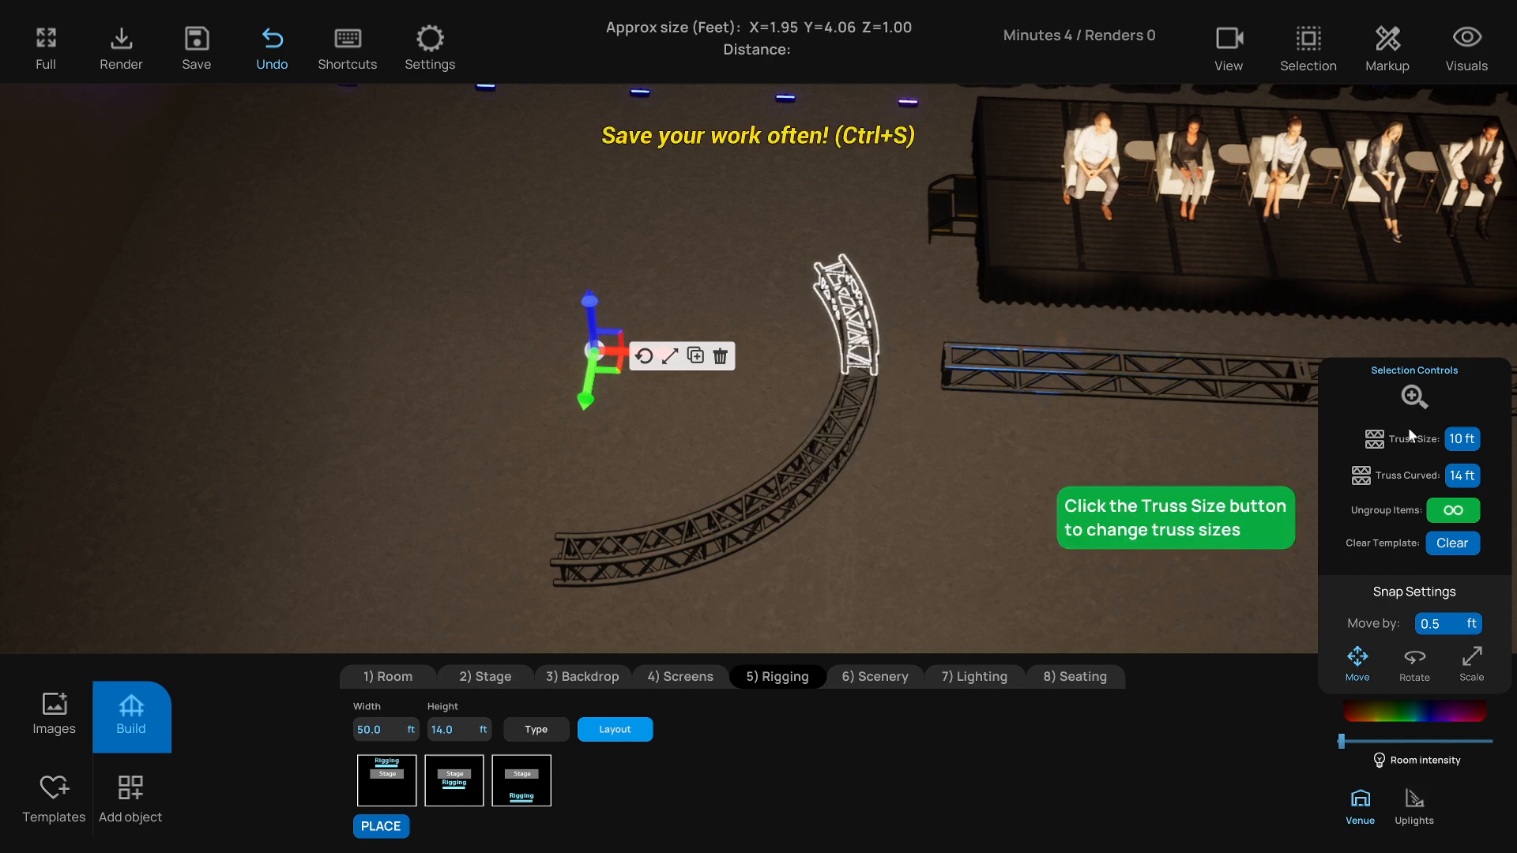
click(1463, 443)
click(1463, 442)
click(1464, 443)
click(1465, 443)
click(1465, 442)
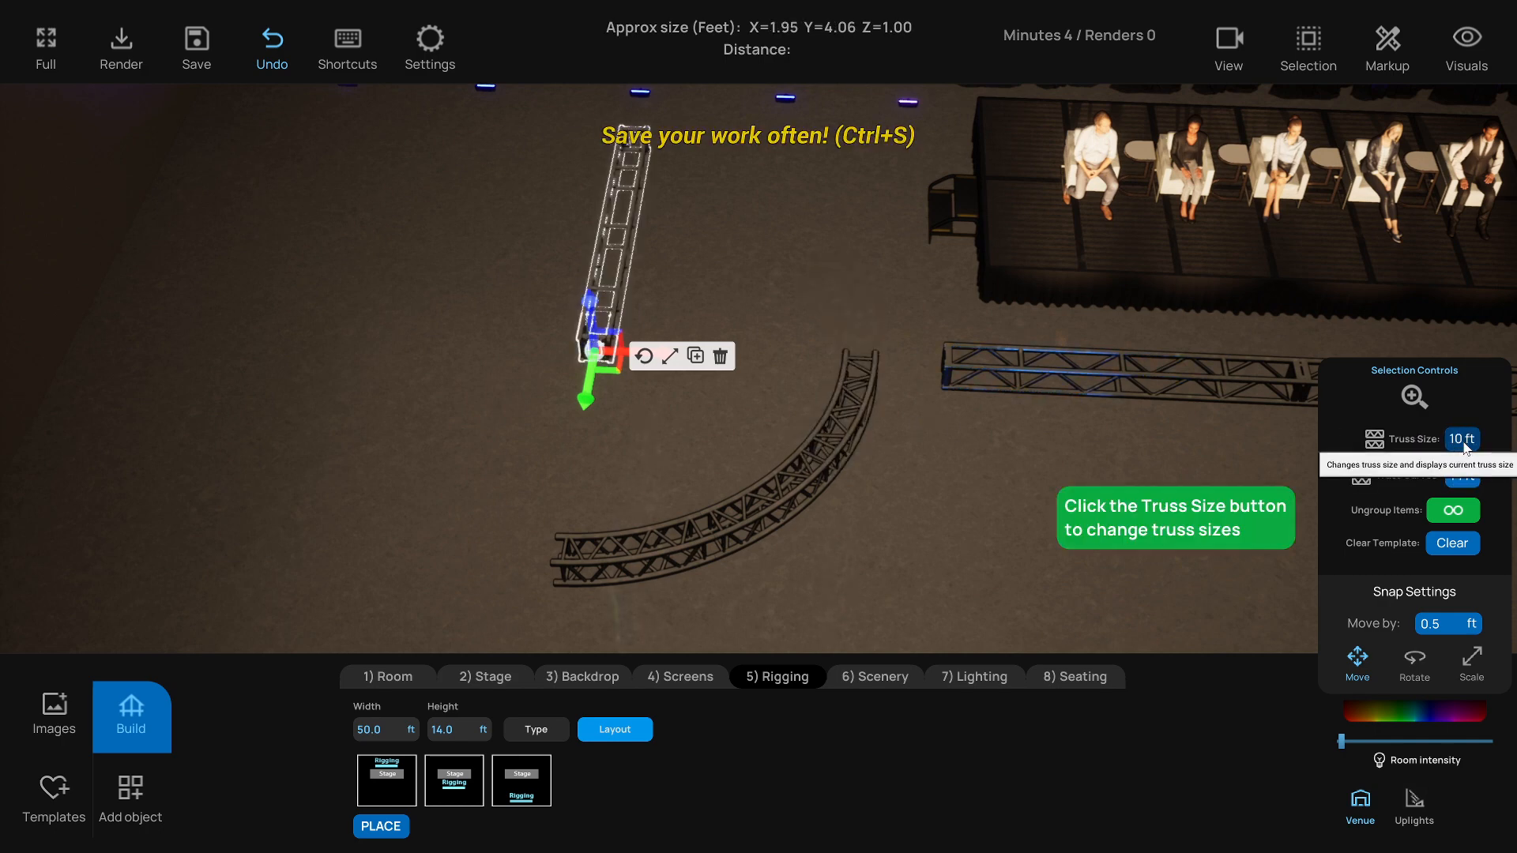
click(1465, 442)
click(1464, 442)
click(1464, 442)
click(1465, 443)
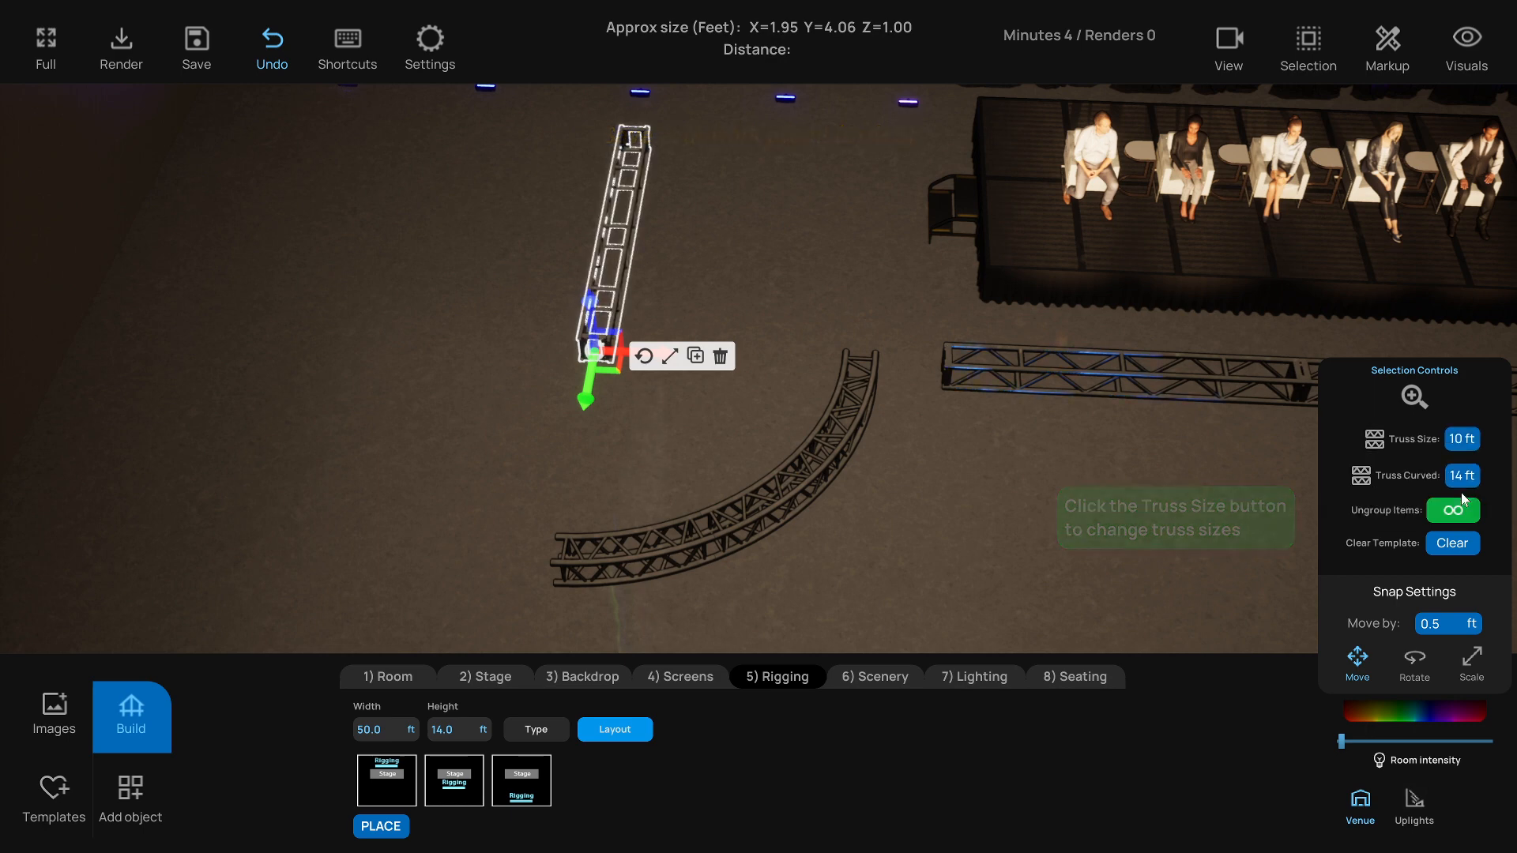
Turn the straight end section back into a 14 ft curved truss piece and deselect it
click(1464, 479)
click(1466, 478)
click(1467, 478)
click(1469, 478)
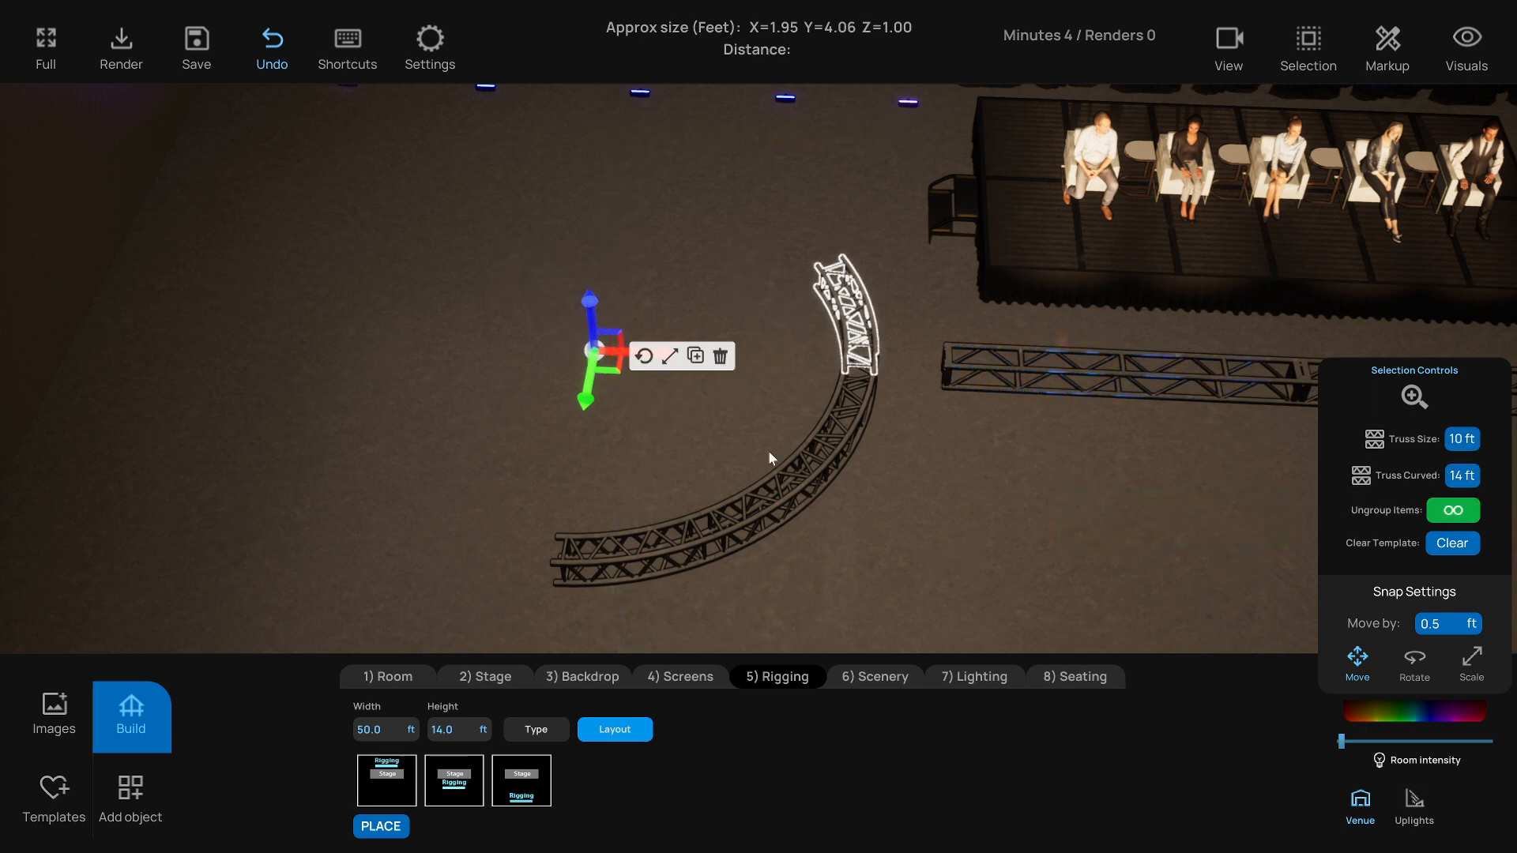
click(1050, 529)
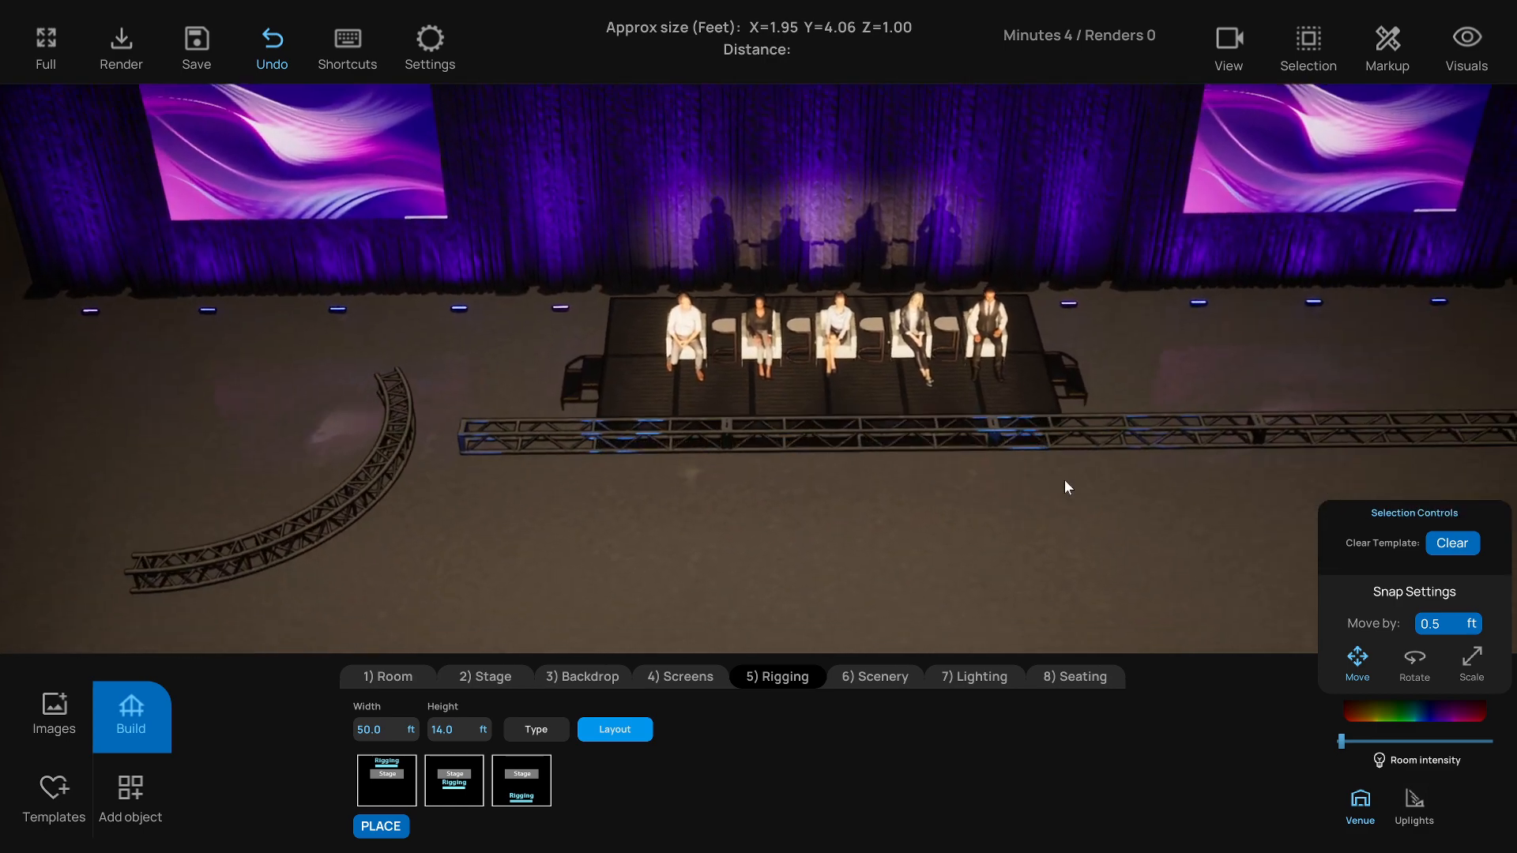
Turn on group lock, then delete the straight truss and all curved truss sections
click(413, 474)
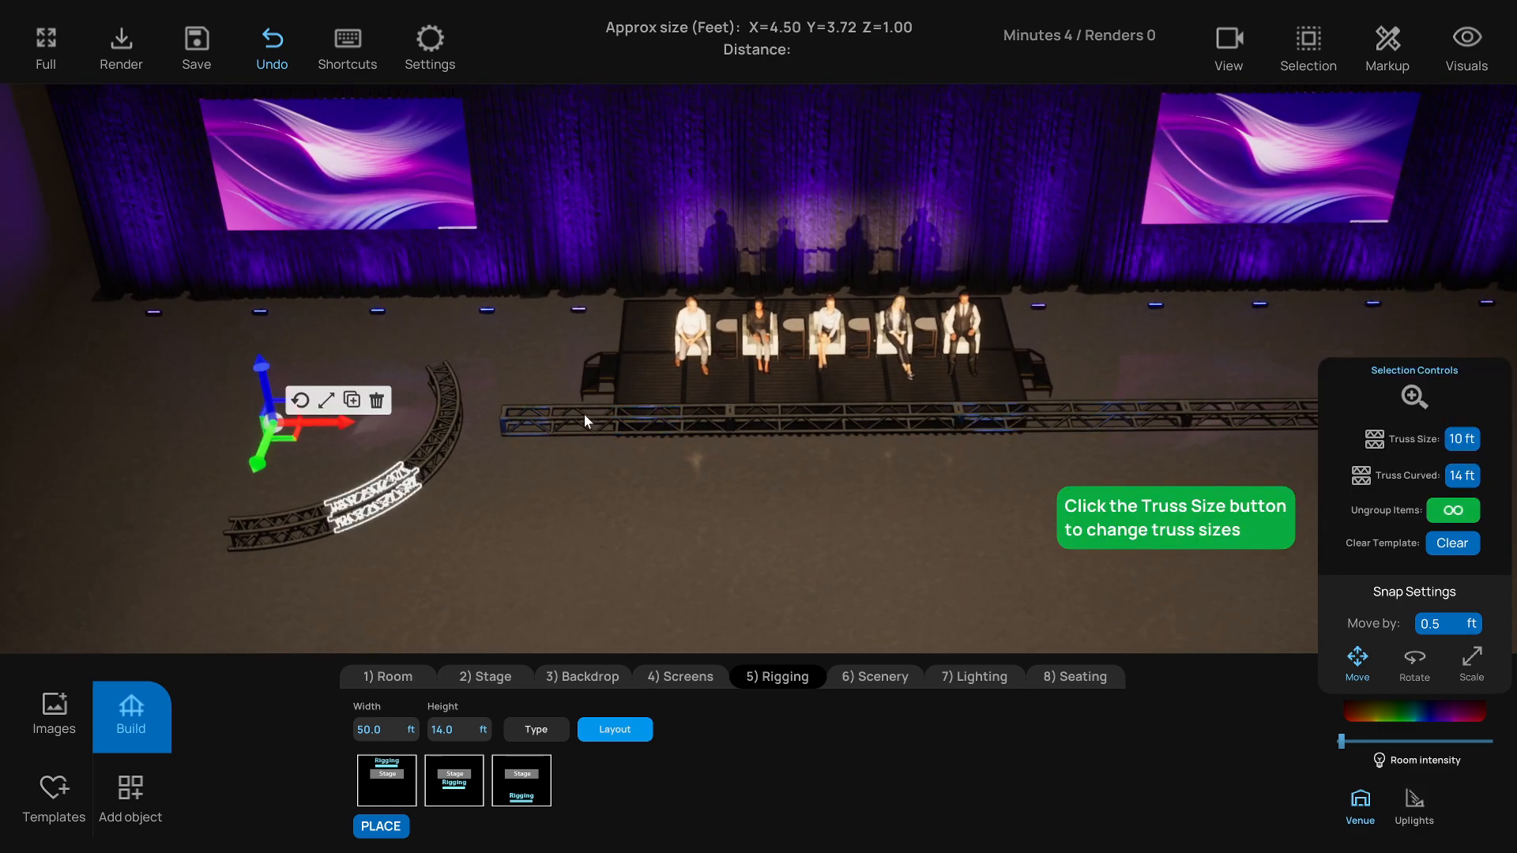
click(1302, 59)
click(1391, 117)
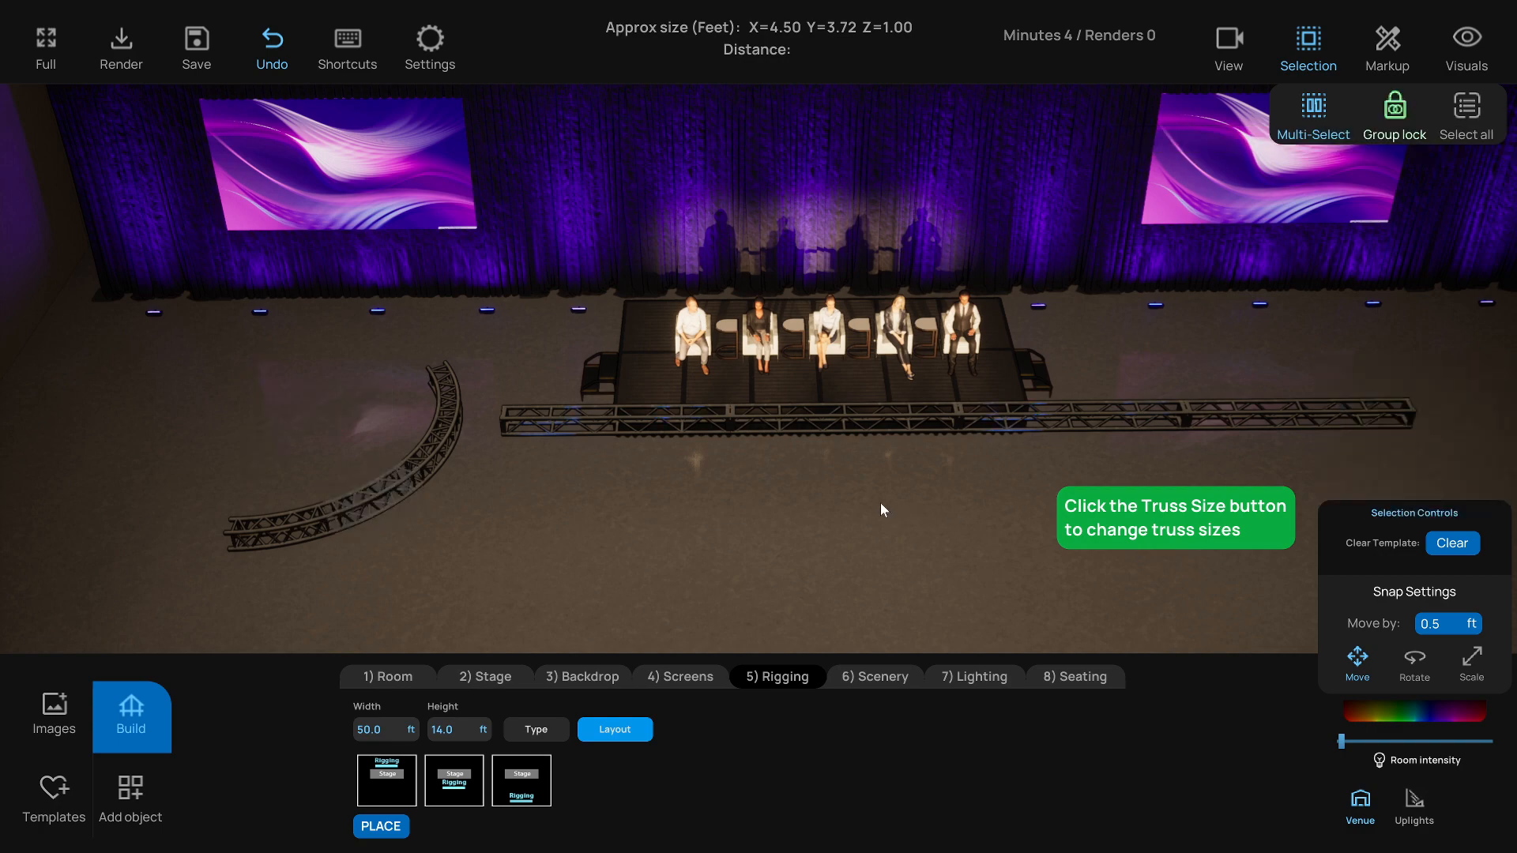
click(616, 423)
key(Delete)
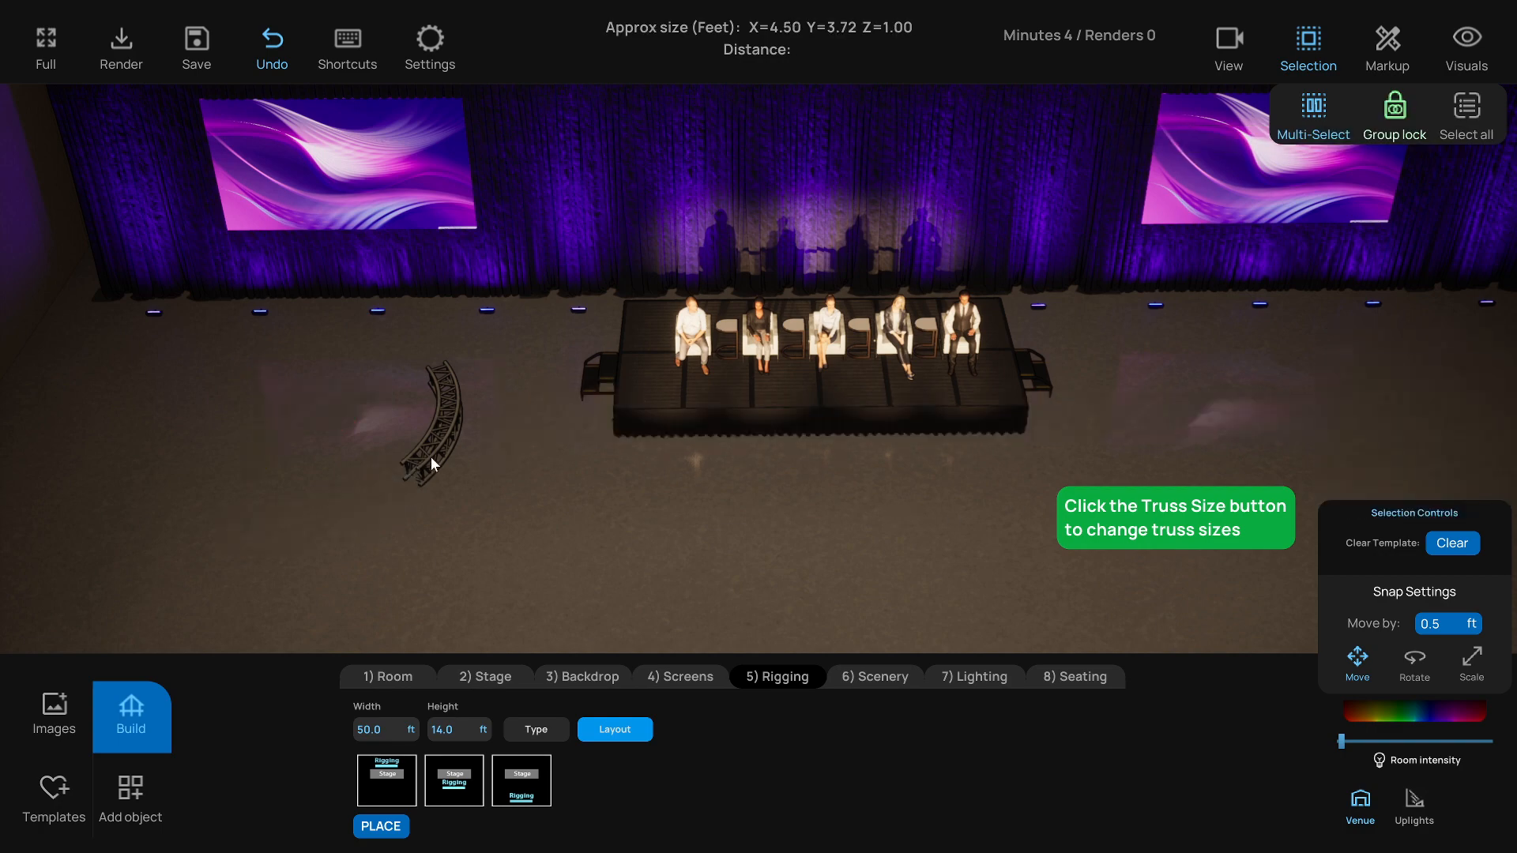
click(430, 457)
key(Delete)
click(444, 392)
key(Delete)
scroll(704, 552, down, 3)
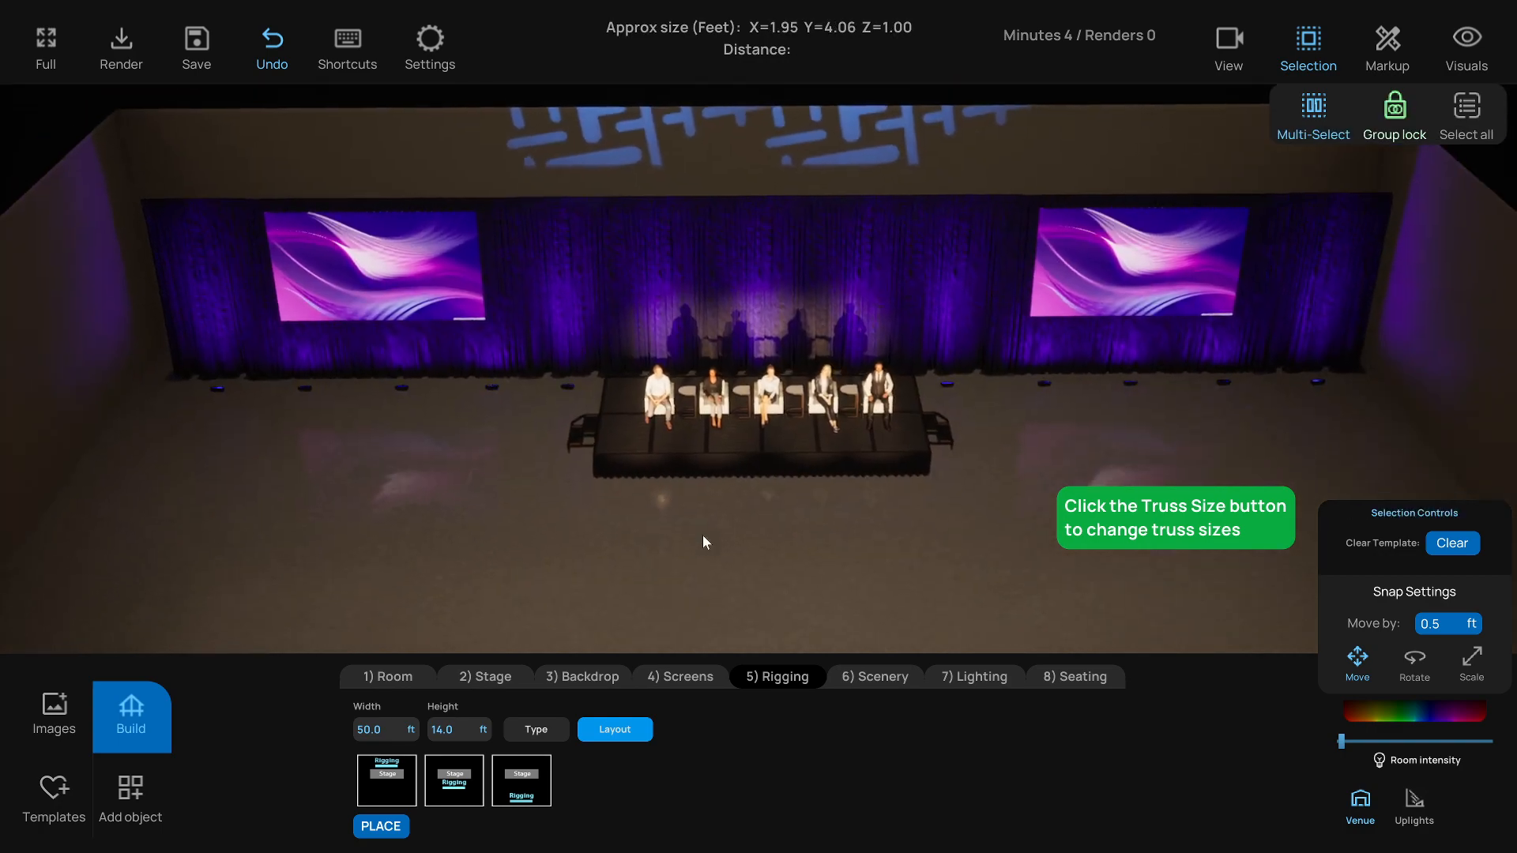
Select both patterned moving lights hanging in front of the screens and delete them
key(1)
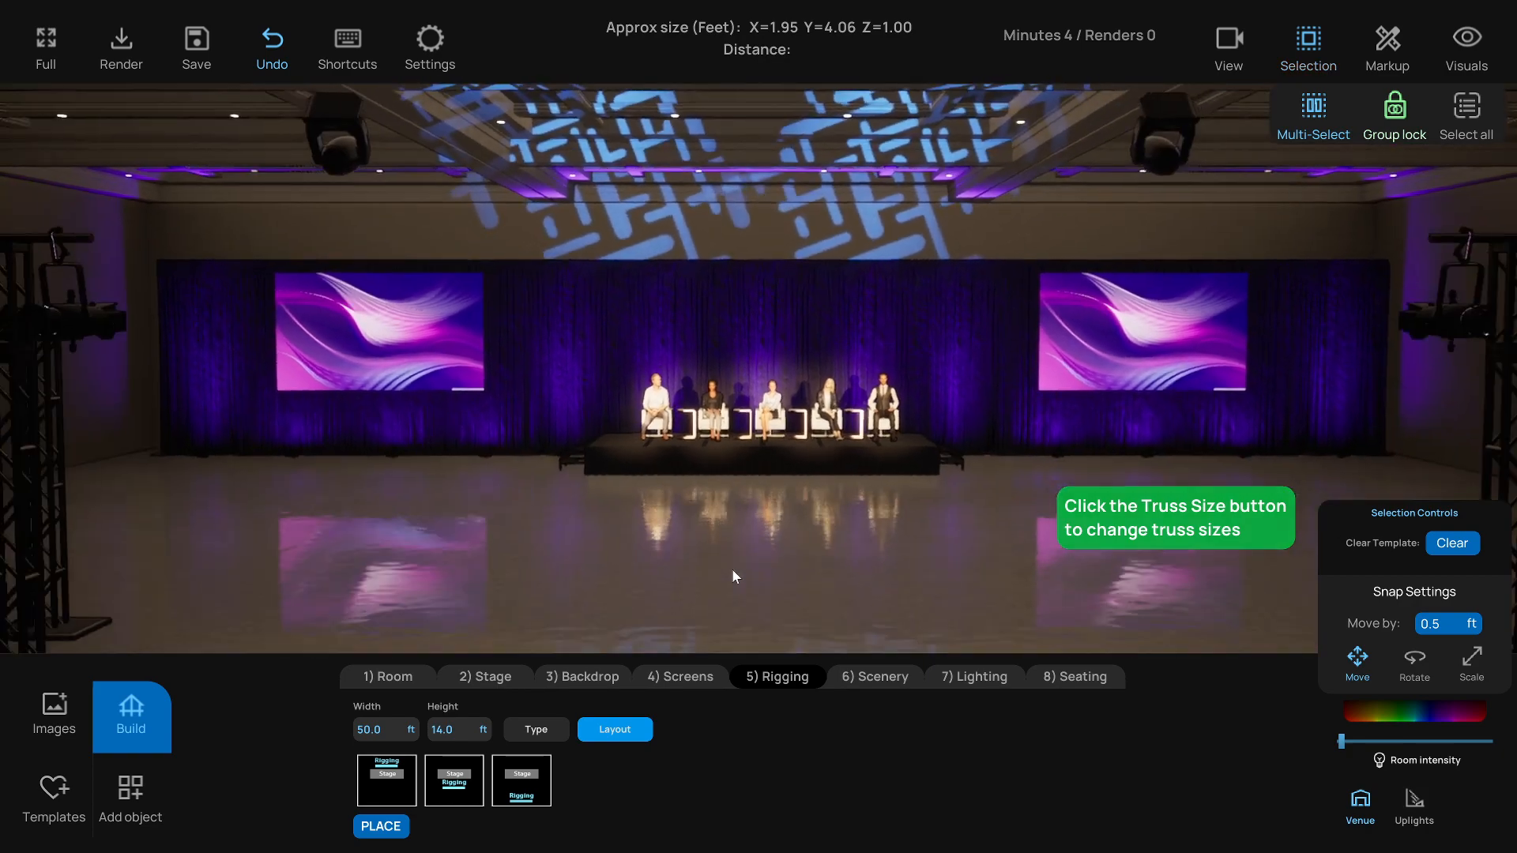
click(442, 355)
click(1064, 359)
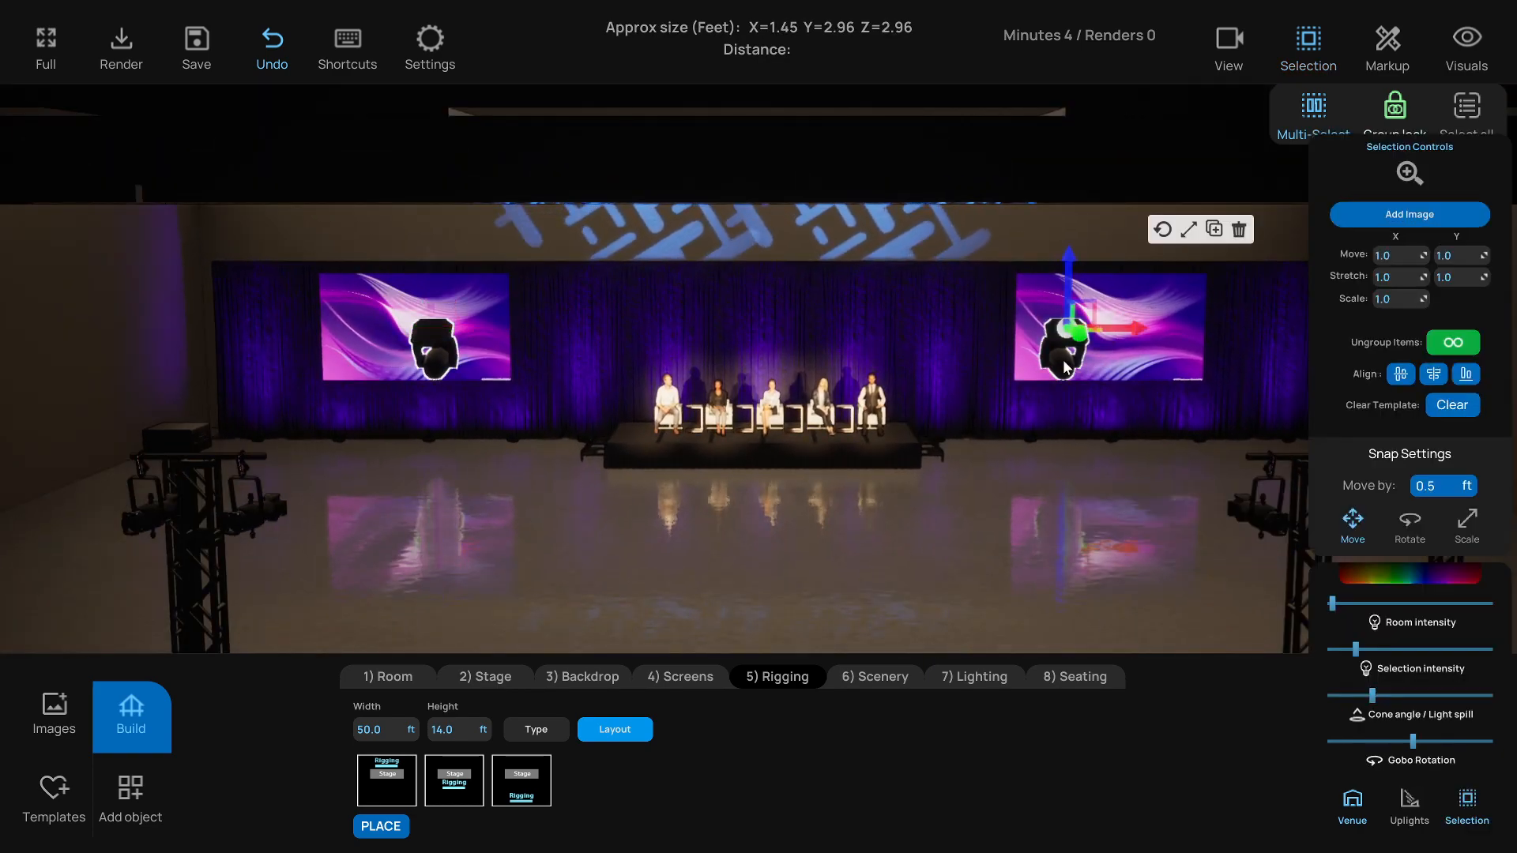
key(Delete)
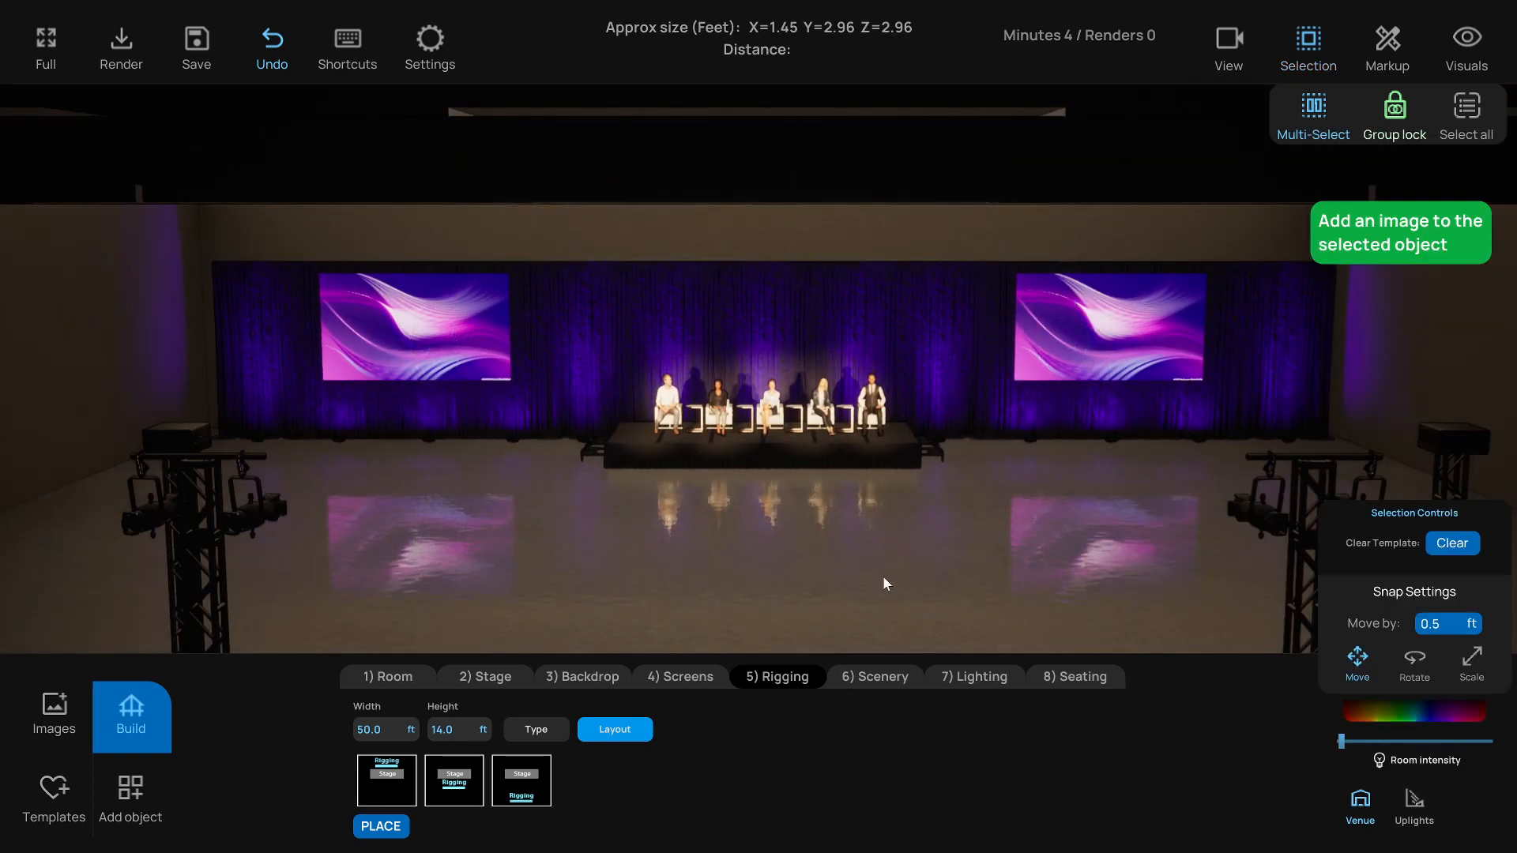
Add Theater Seating - Banquet Chair 1 to the room floor at 70 by 50 ft with 10 ft separations
right_drag(881, 575, 869, 591)
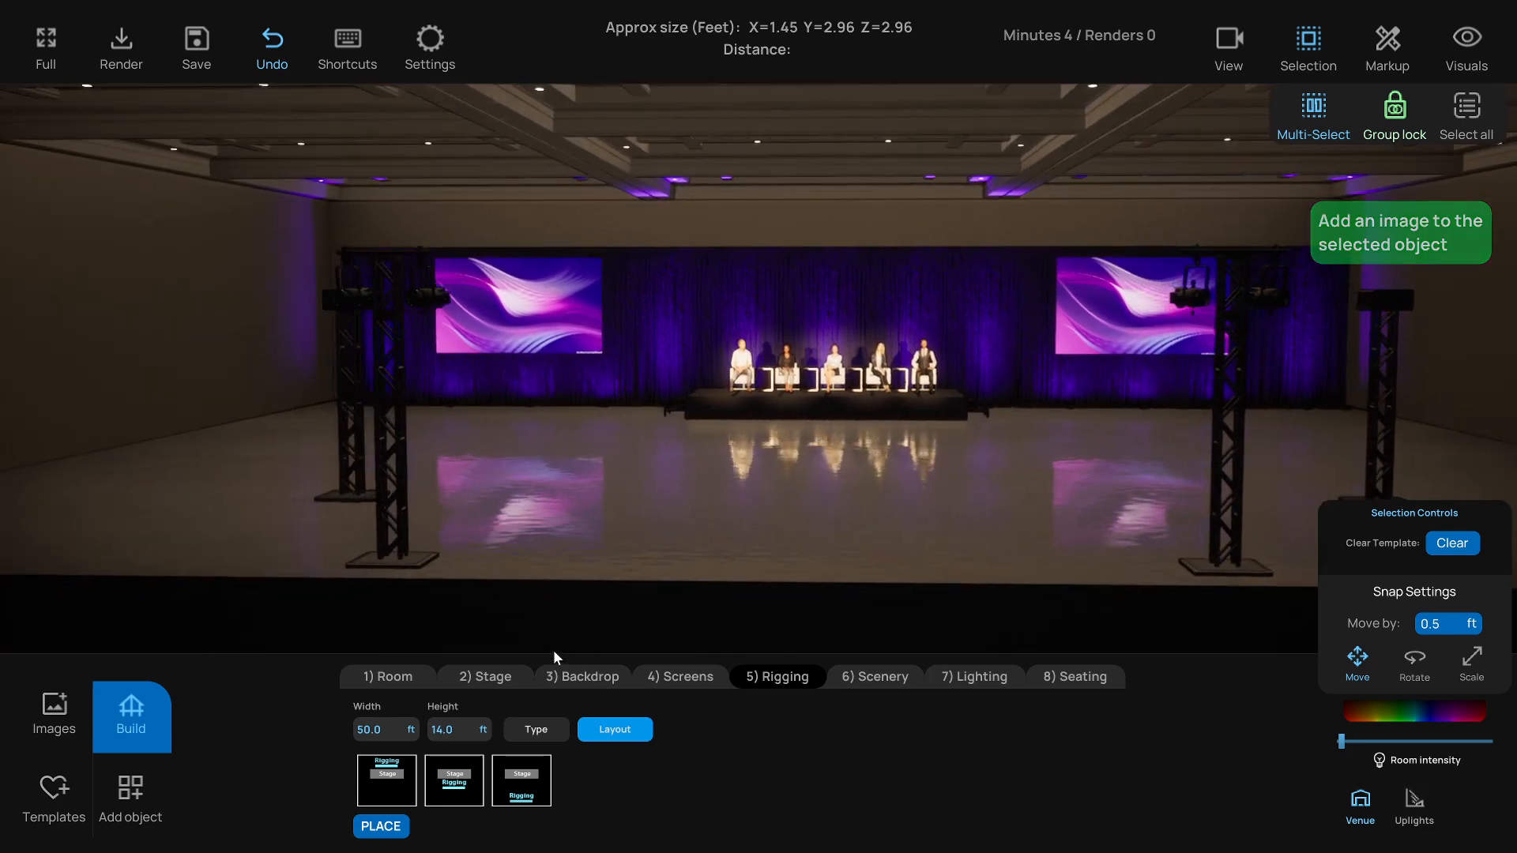
click(1080, 676)
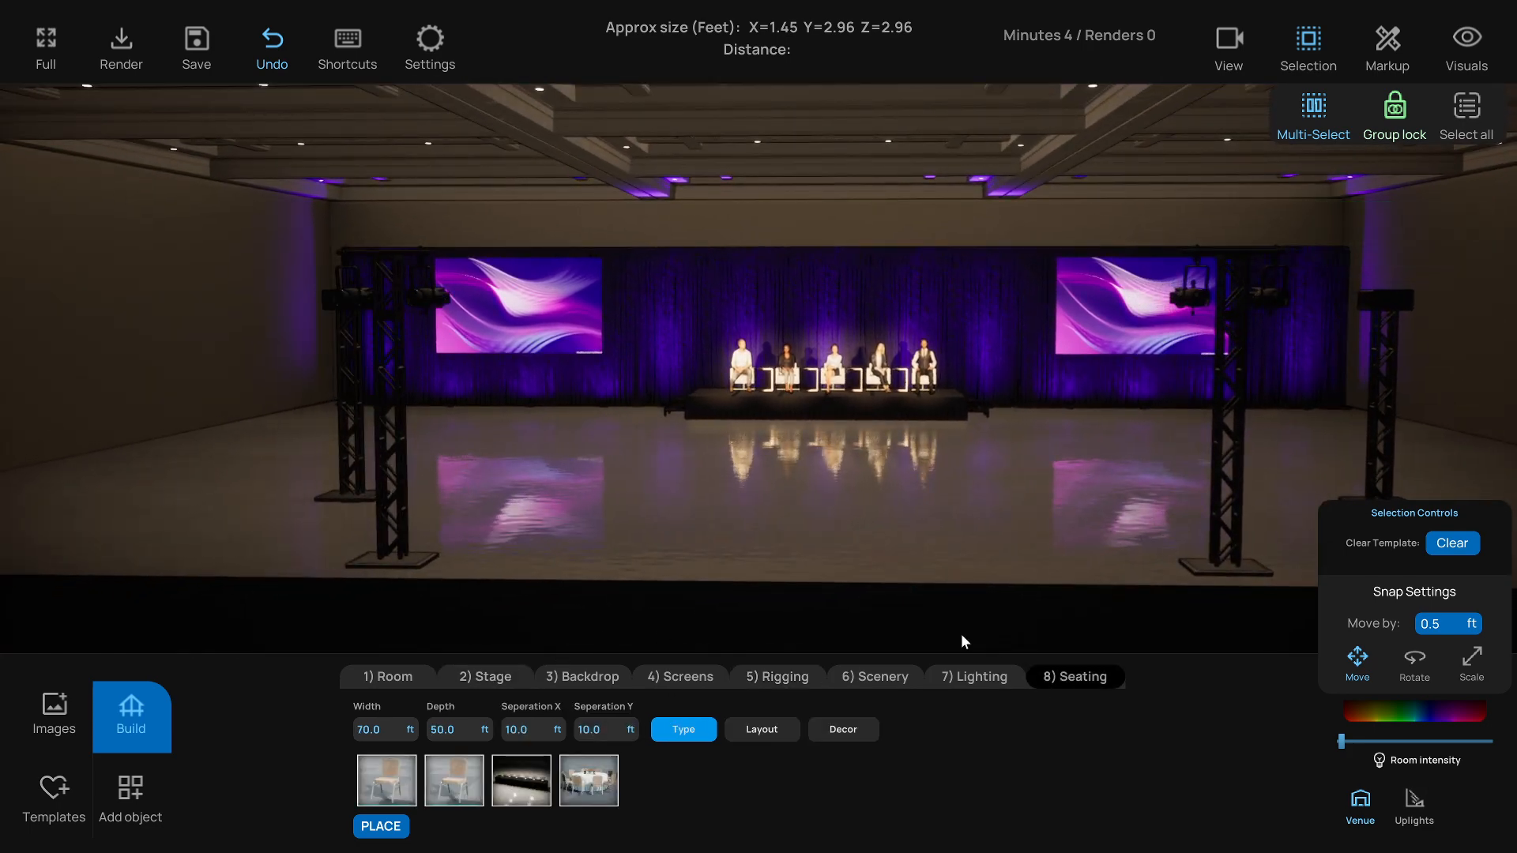
click(395, 780)
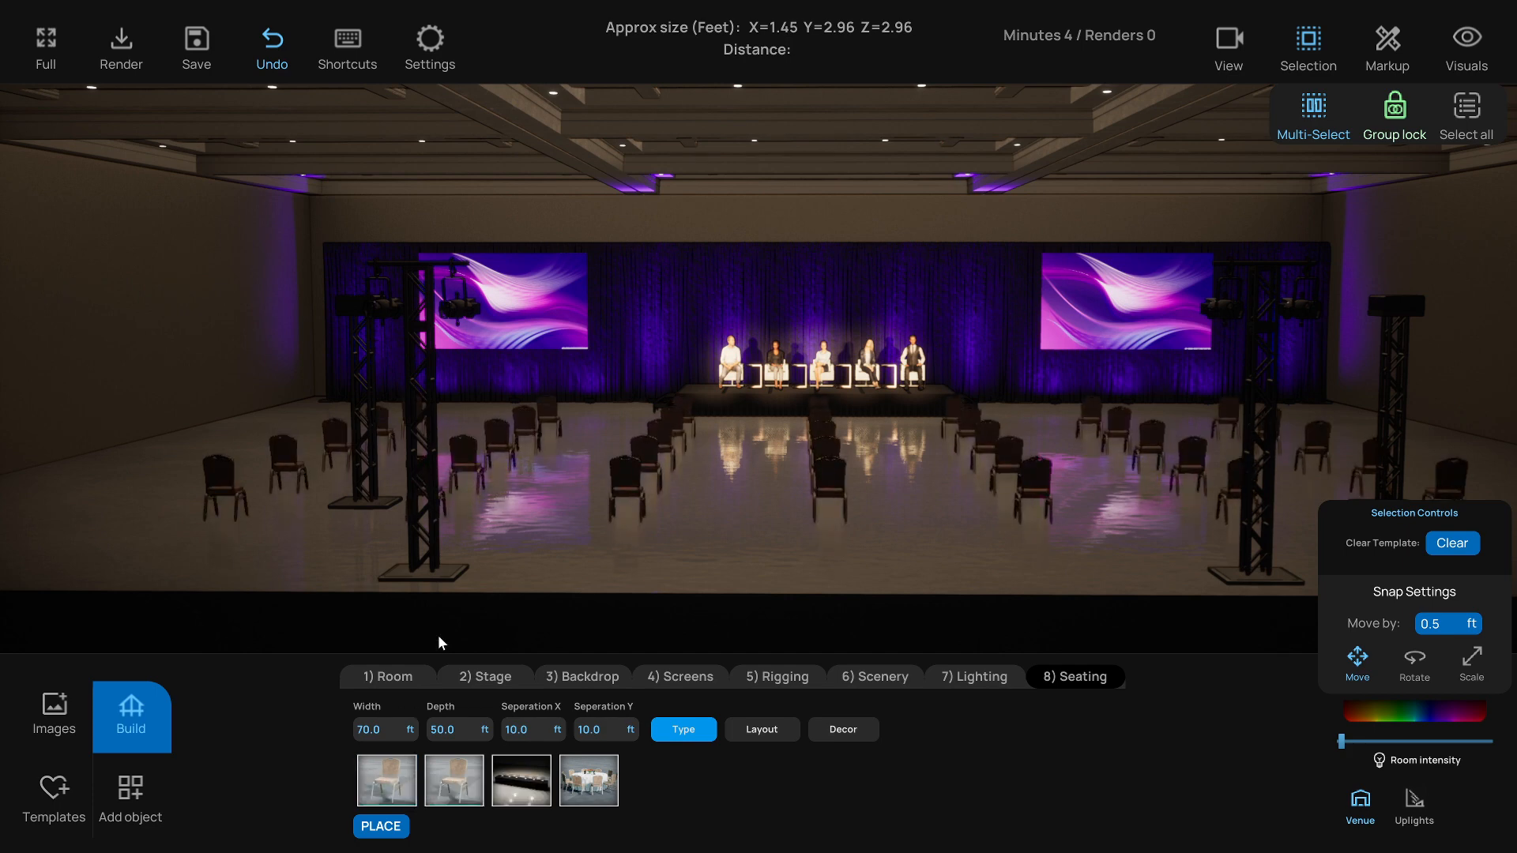
Move both projector stands toward the back of the room, outside the lighting trees, and deselect them
click(388, 539)
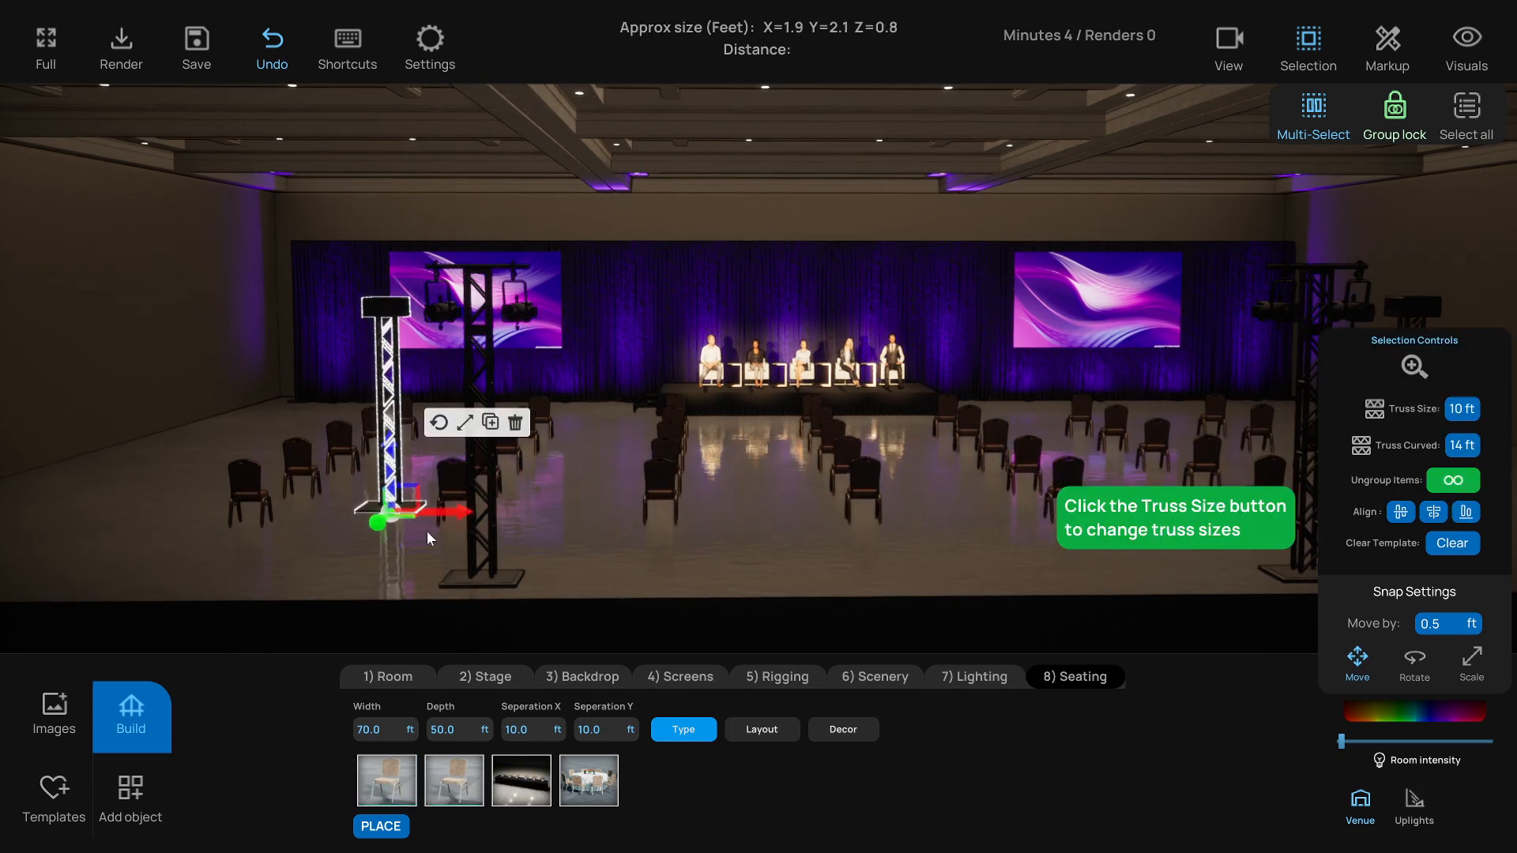
drag(380, 532, 344, 594)
scroll(814, 615, down, 2)
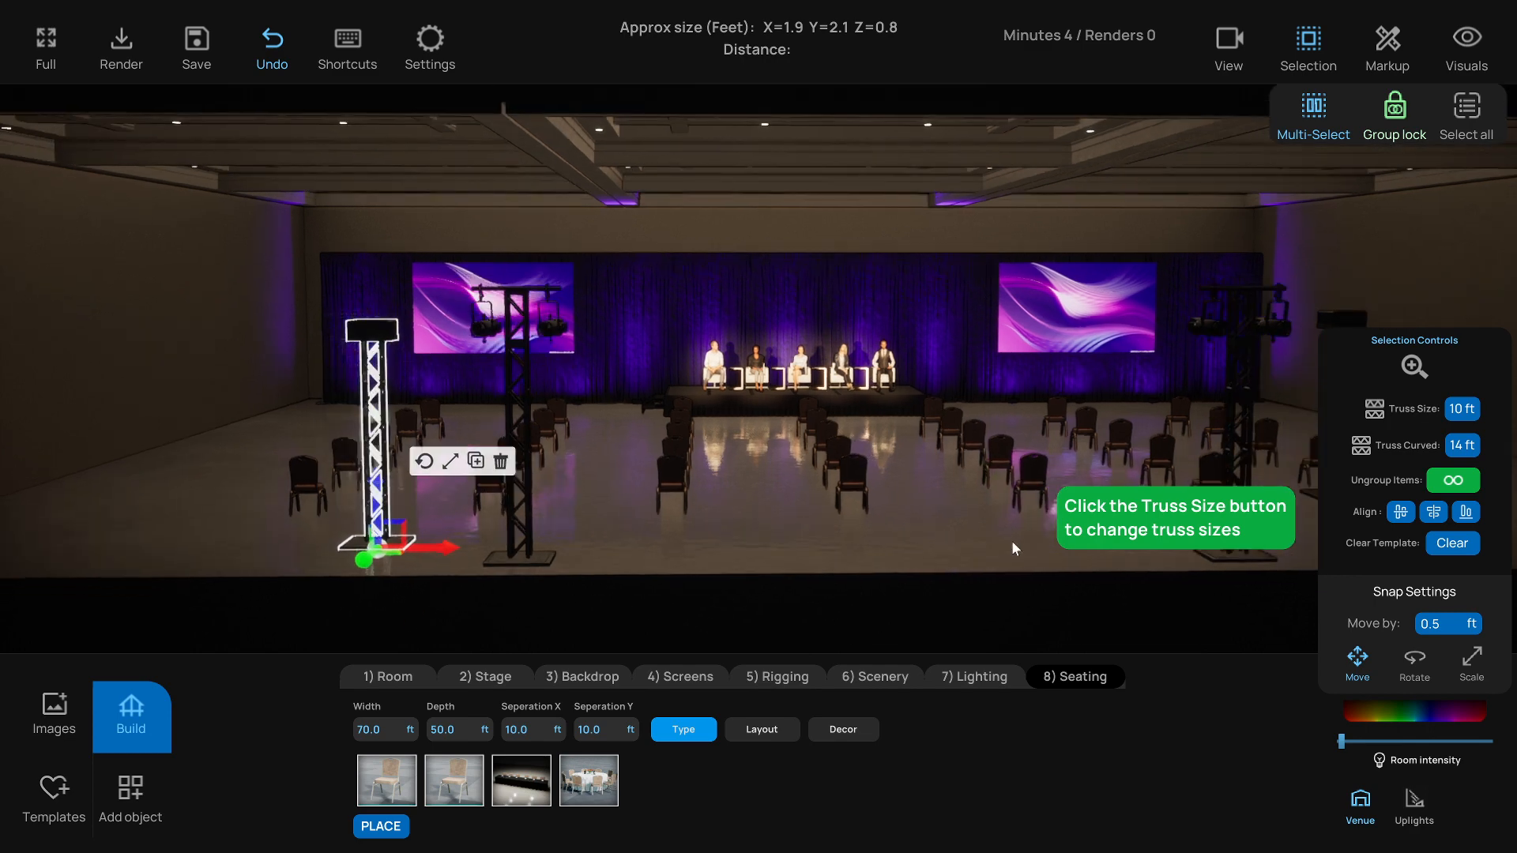
key(d)
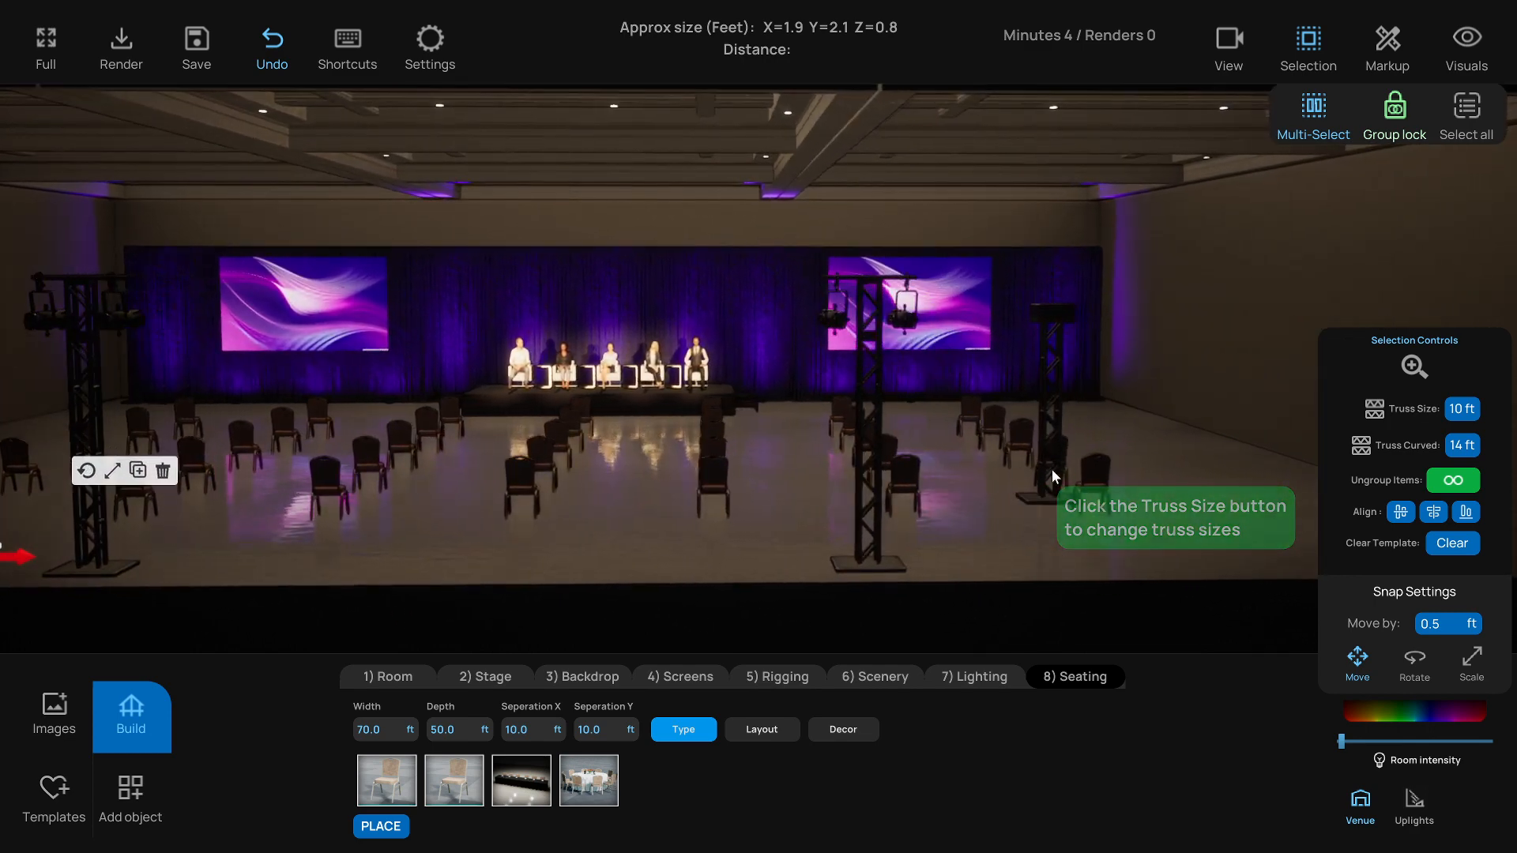
click(1051, 469)
drag(1041, 523, 1036, 580)
click(625, 585)
key(a)
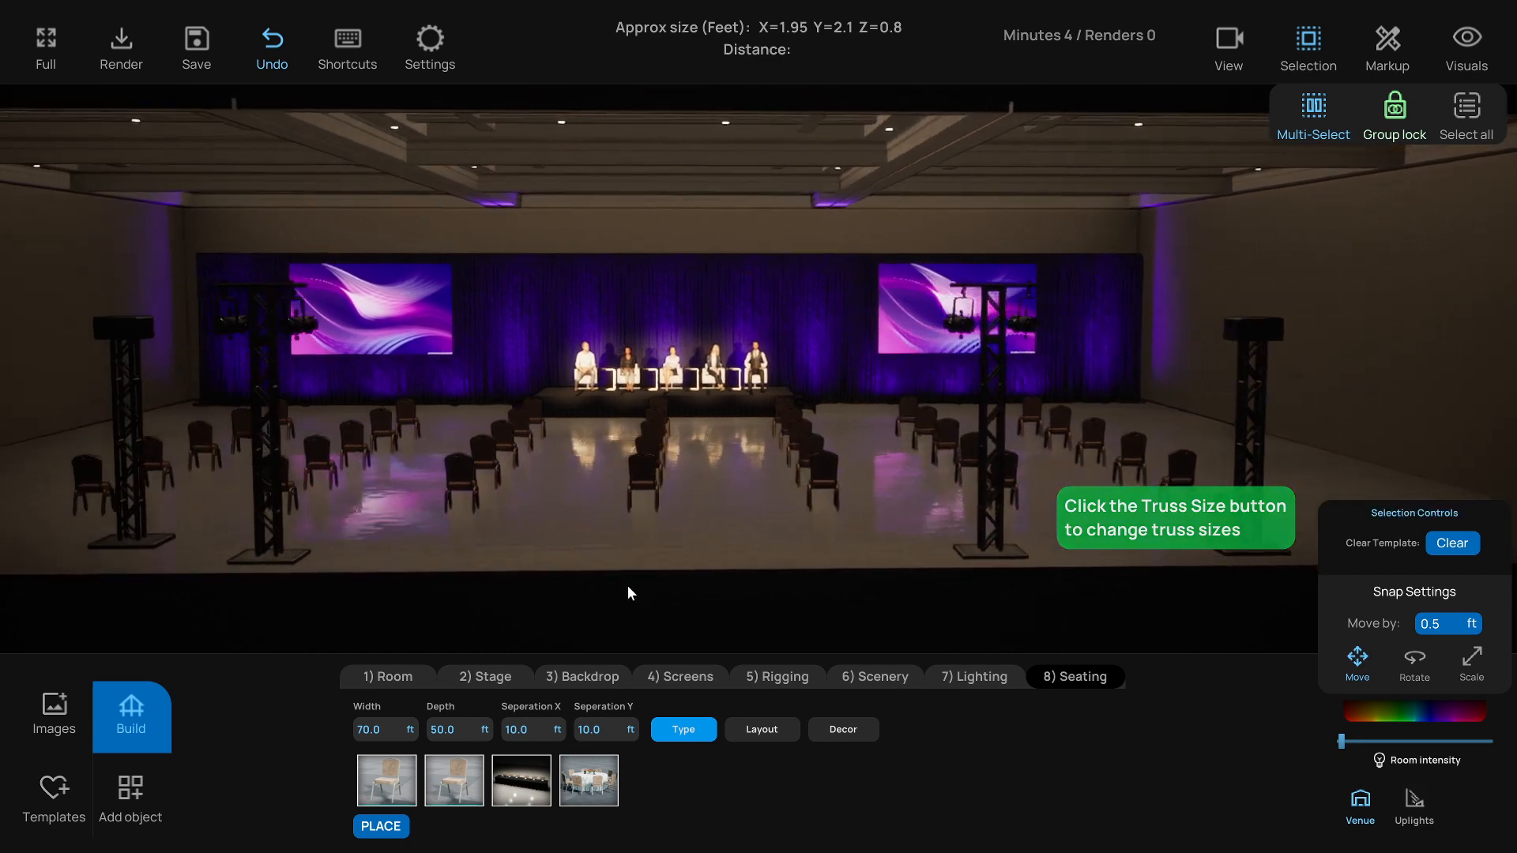
Apply the circular layout to the banquet chairs, then select a chair in the rings from above and deselect it
key(w)
key(s)
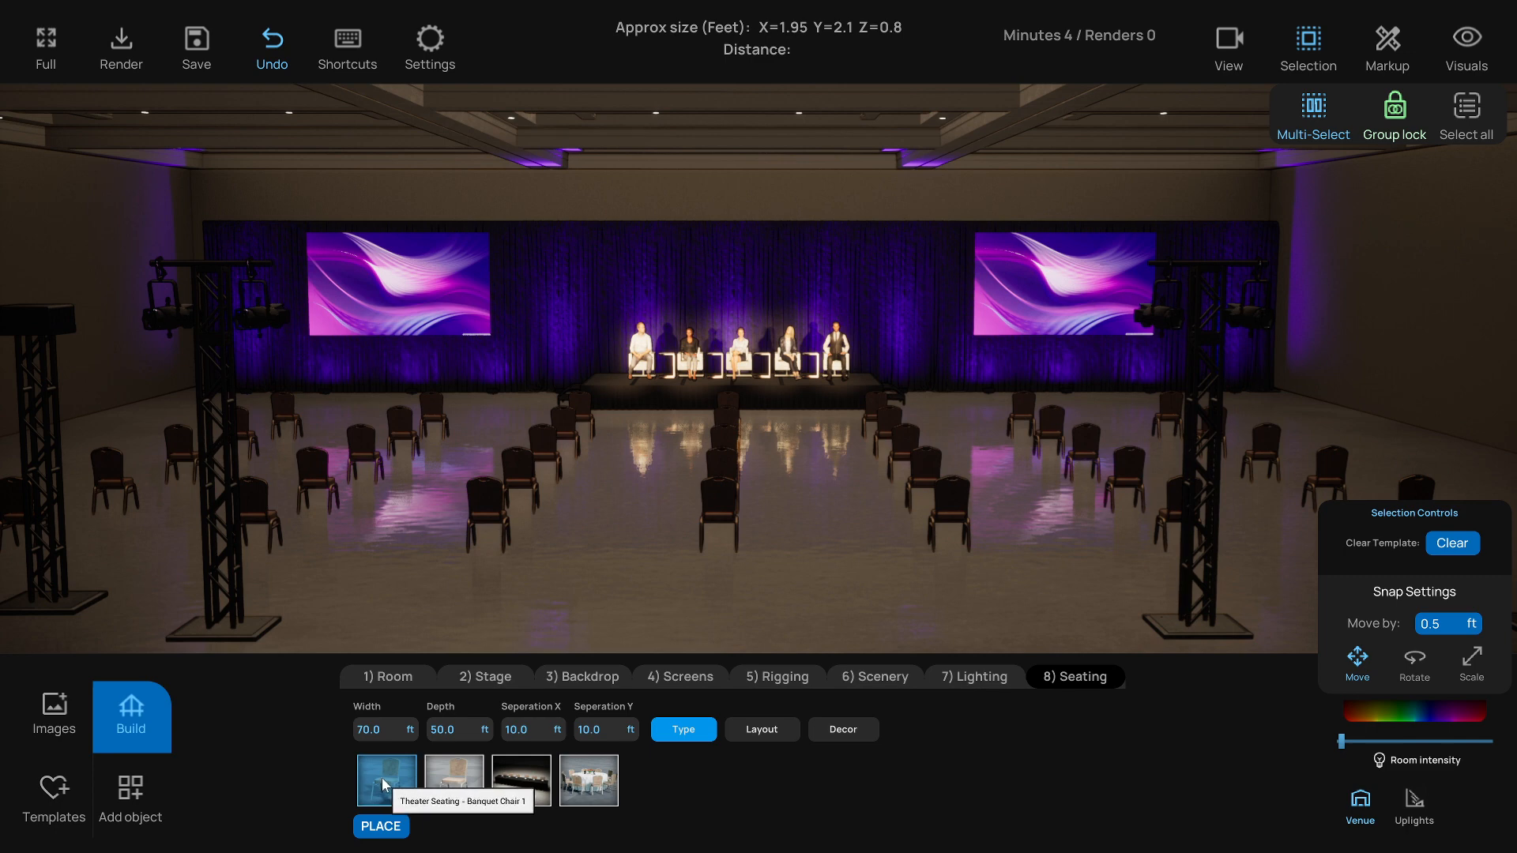
click(772, 735)
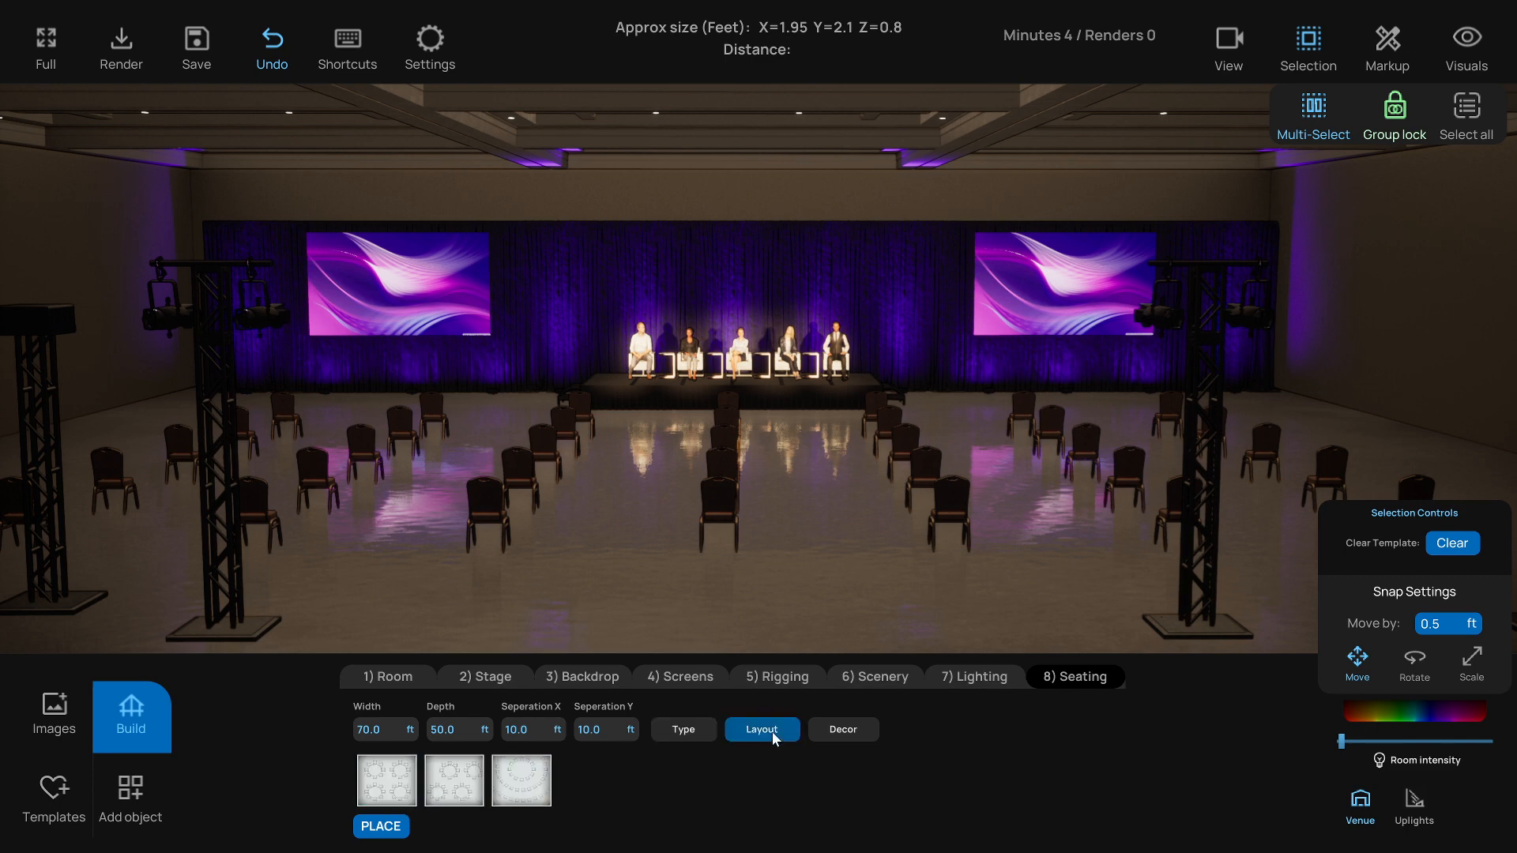
click(530, 793)
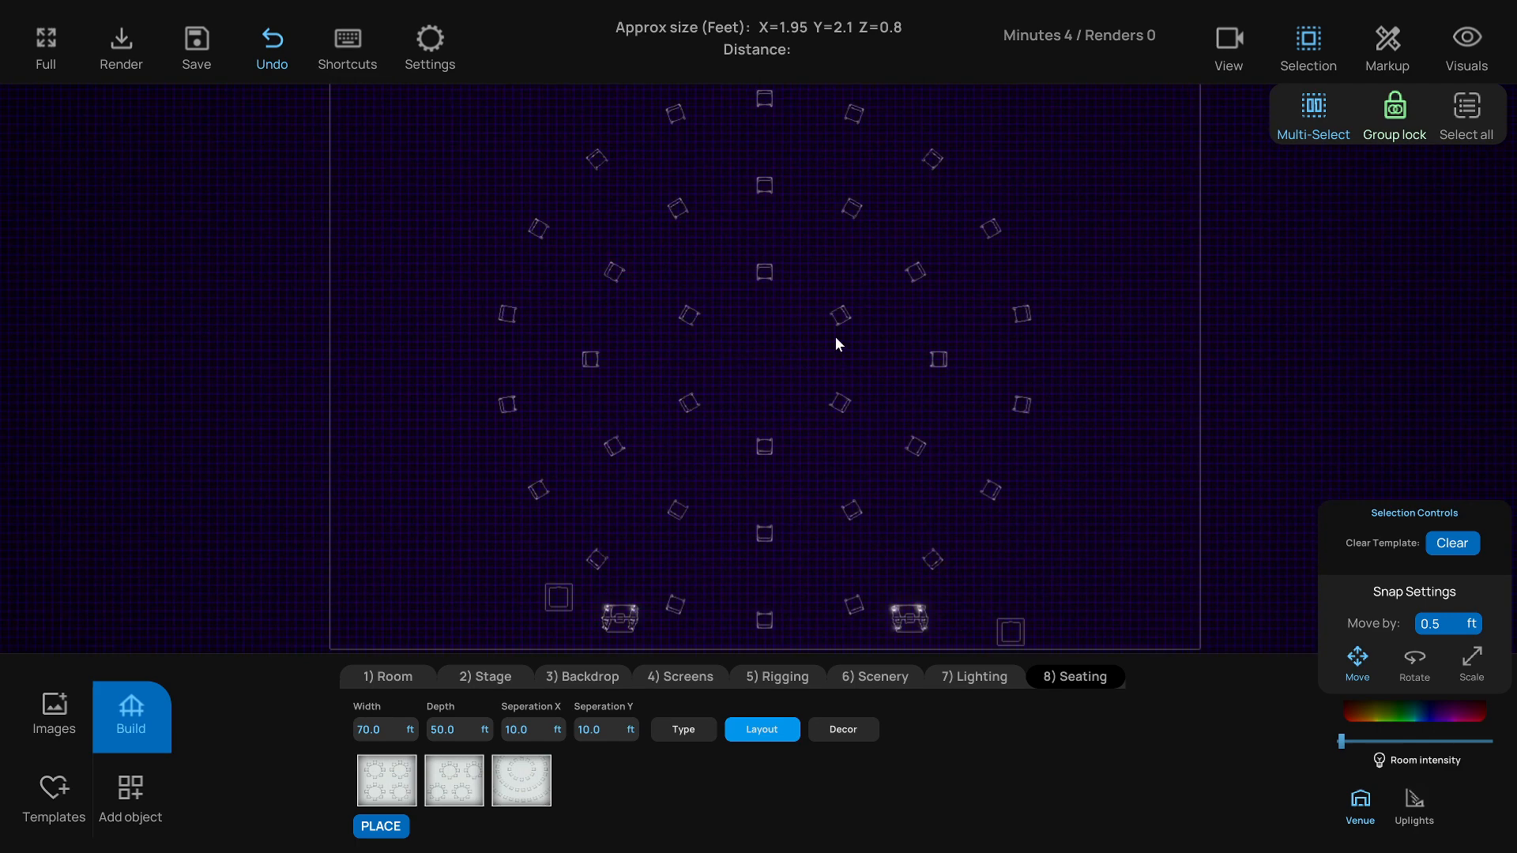
click(768, 272)
click(755, 360)
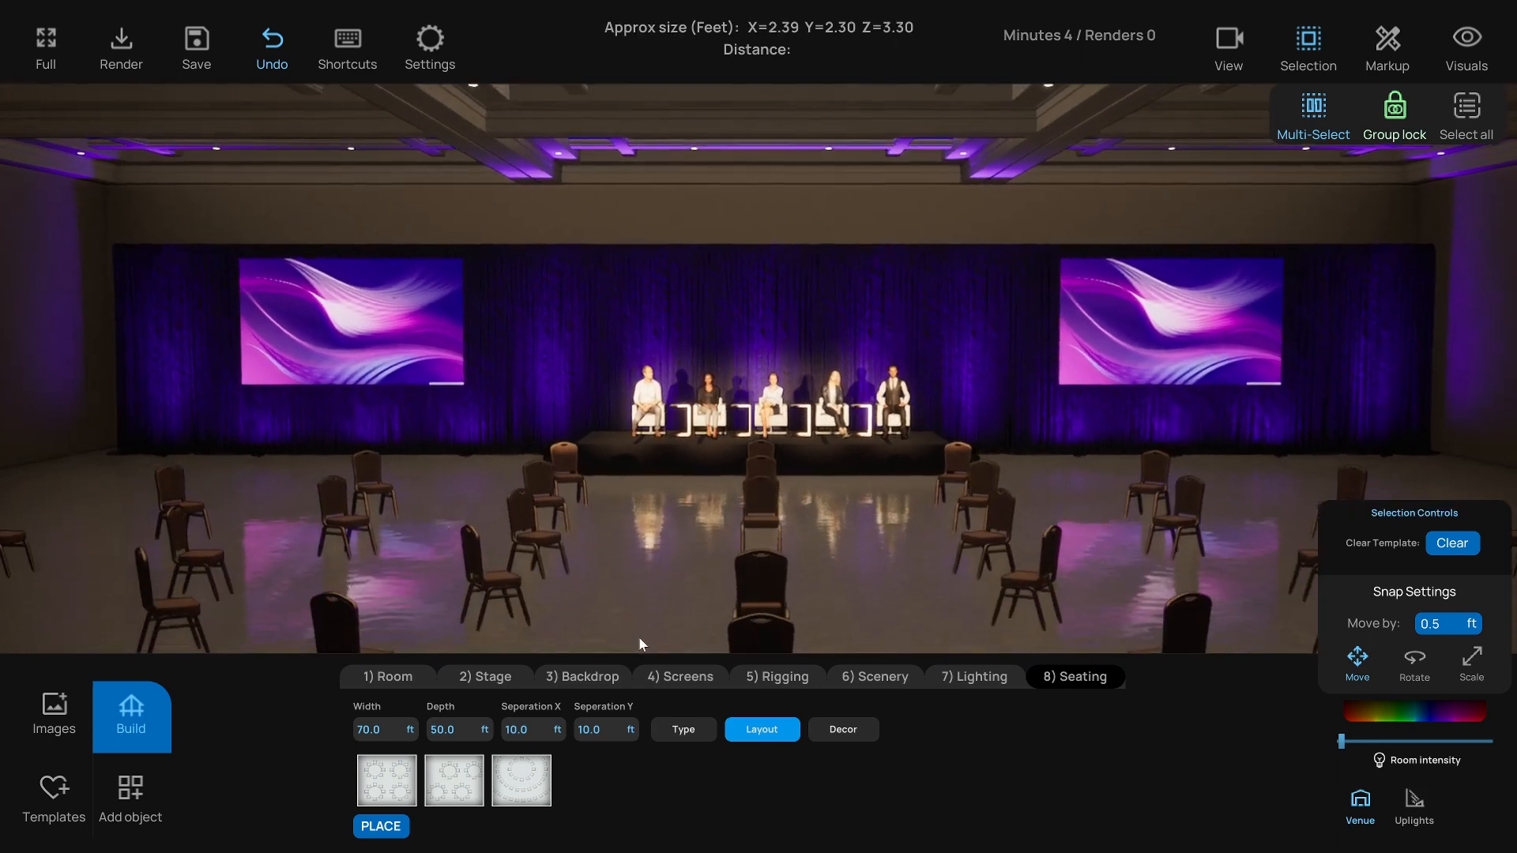
In the top view, set the circular seating's width to 90 ft
right_drag(637, 637, 665, 542)
scroll(668, 553, down, 3)
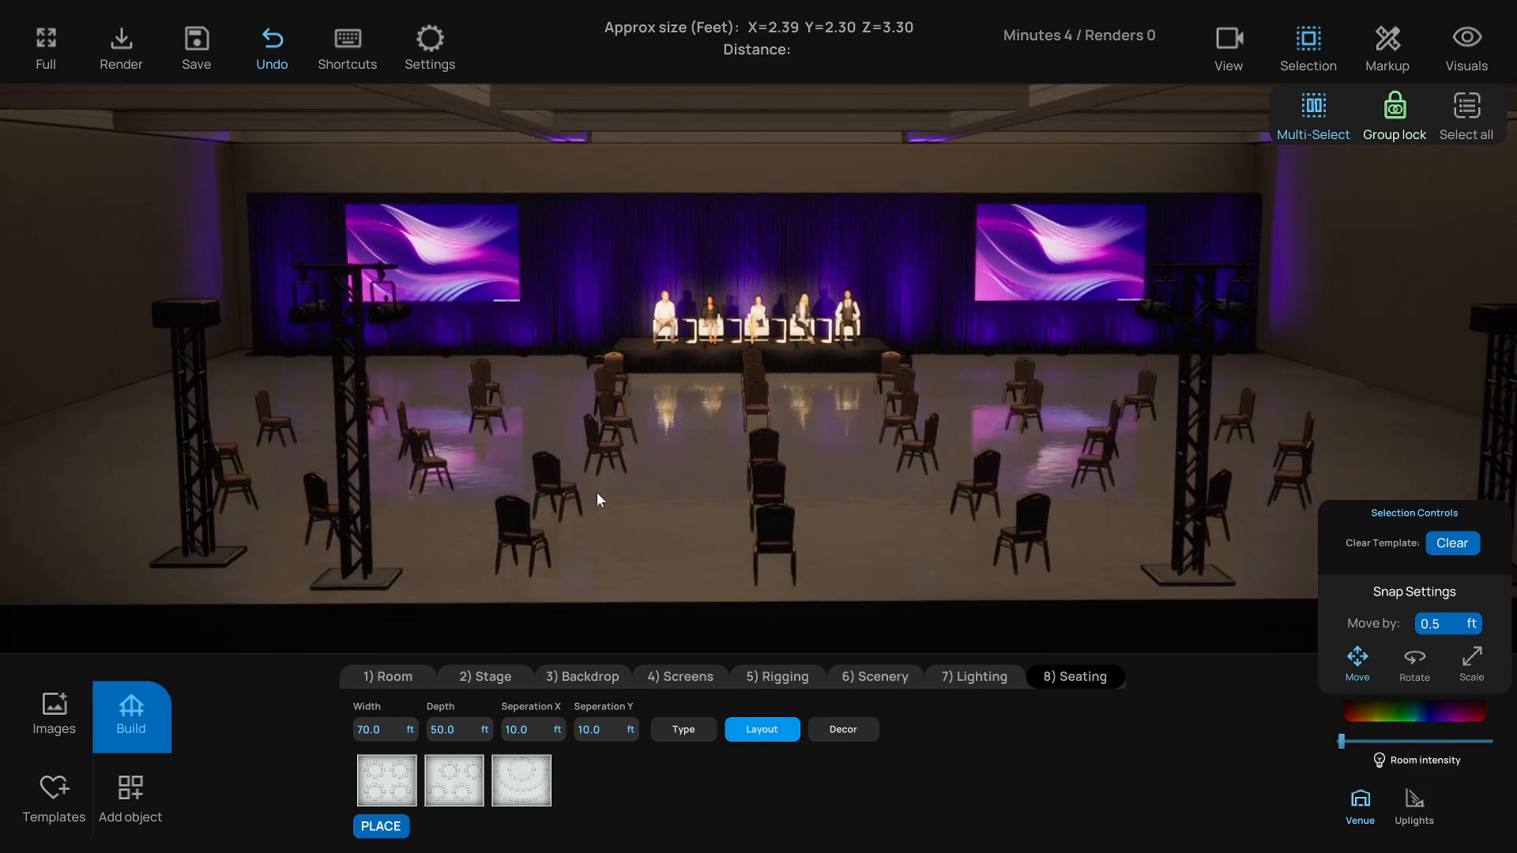
click(388, 731)
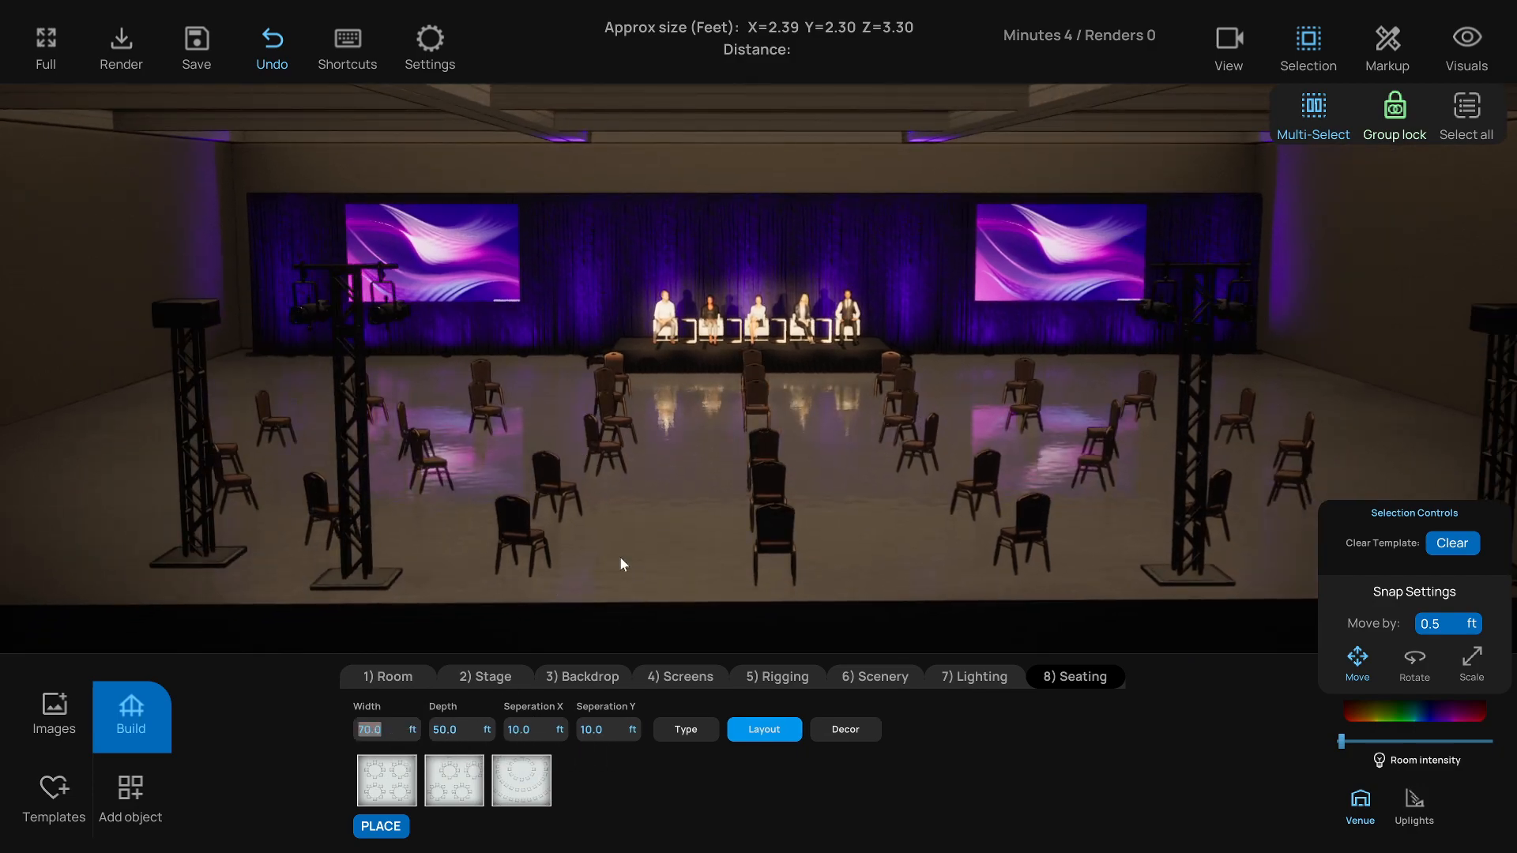
click(621, 558)
key(t)
scroll(661, 519, down, 1)
right_drag(671, 575, 673, 472)
scroll(666, 410, down, 1)
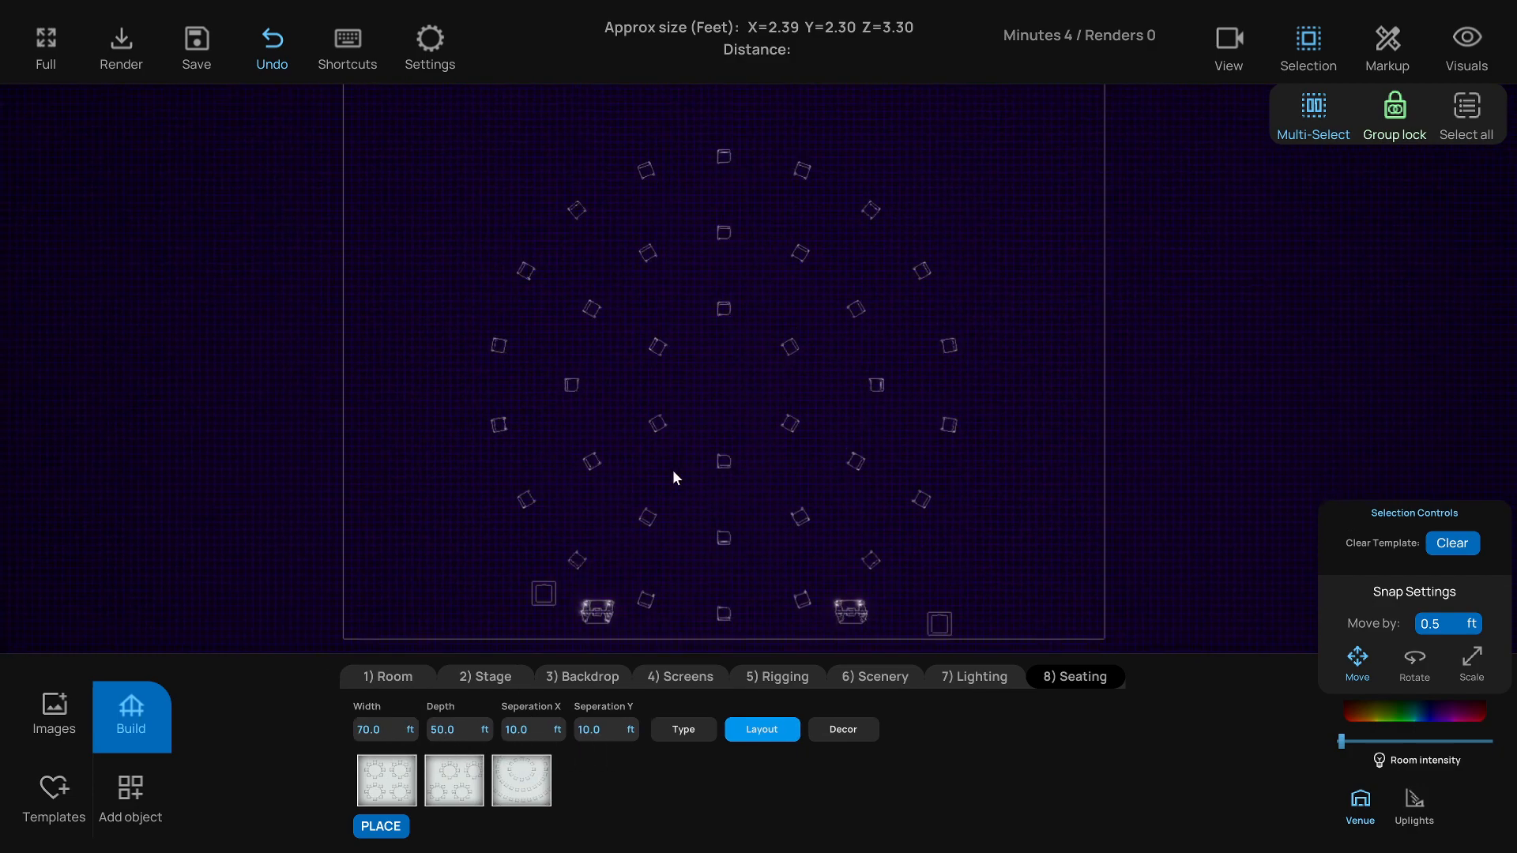
scroll(673, 476, down, 3)
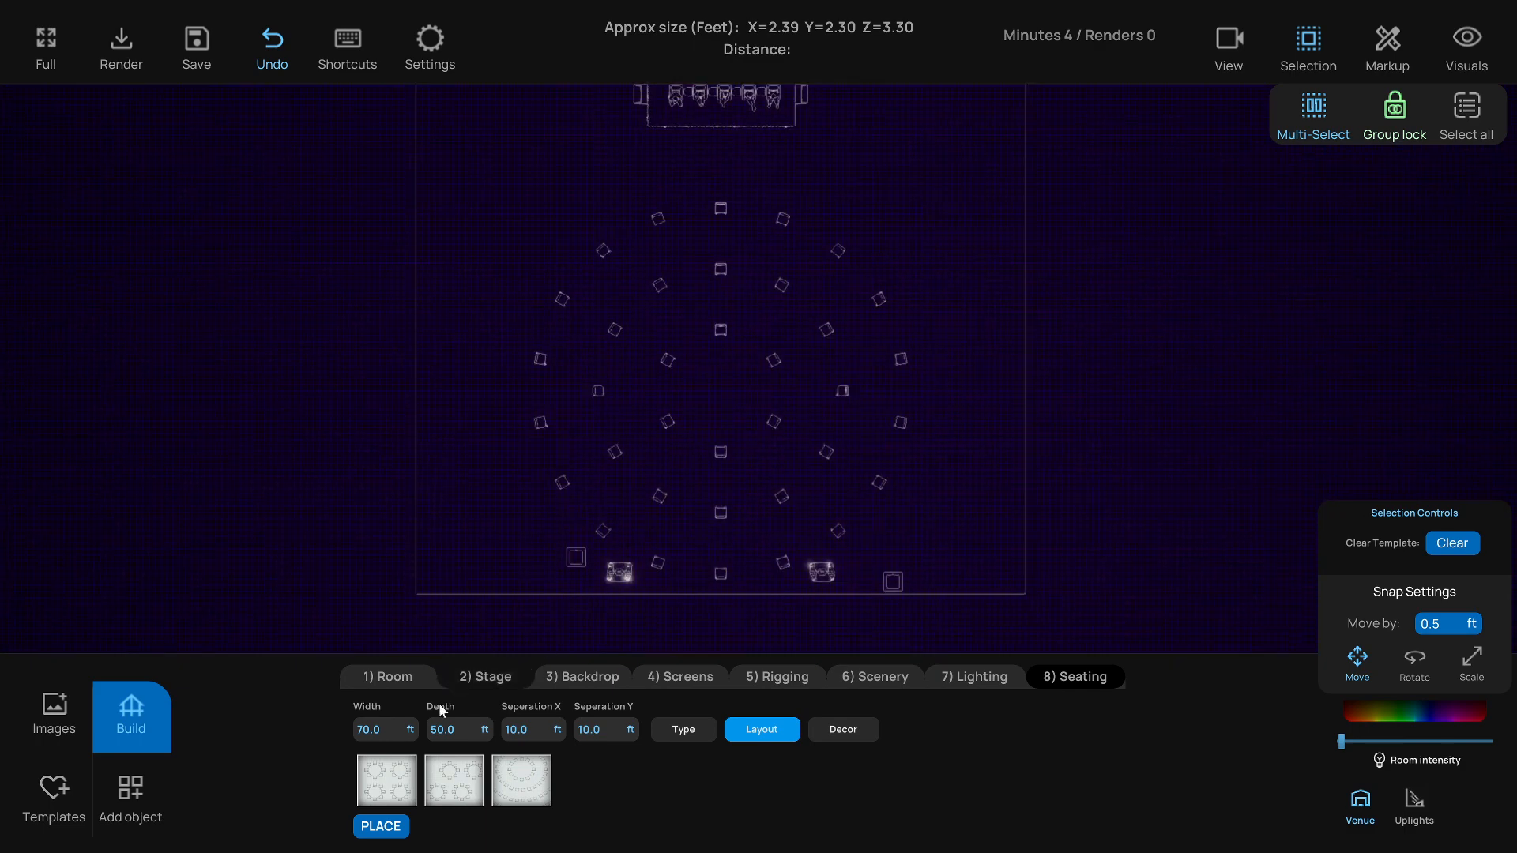
click(387, 730)
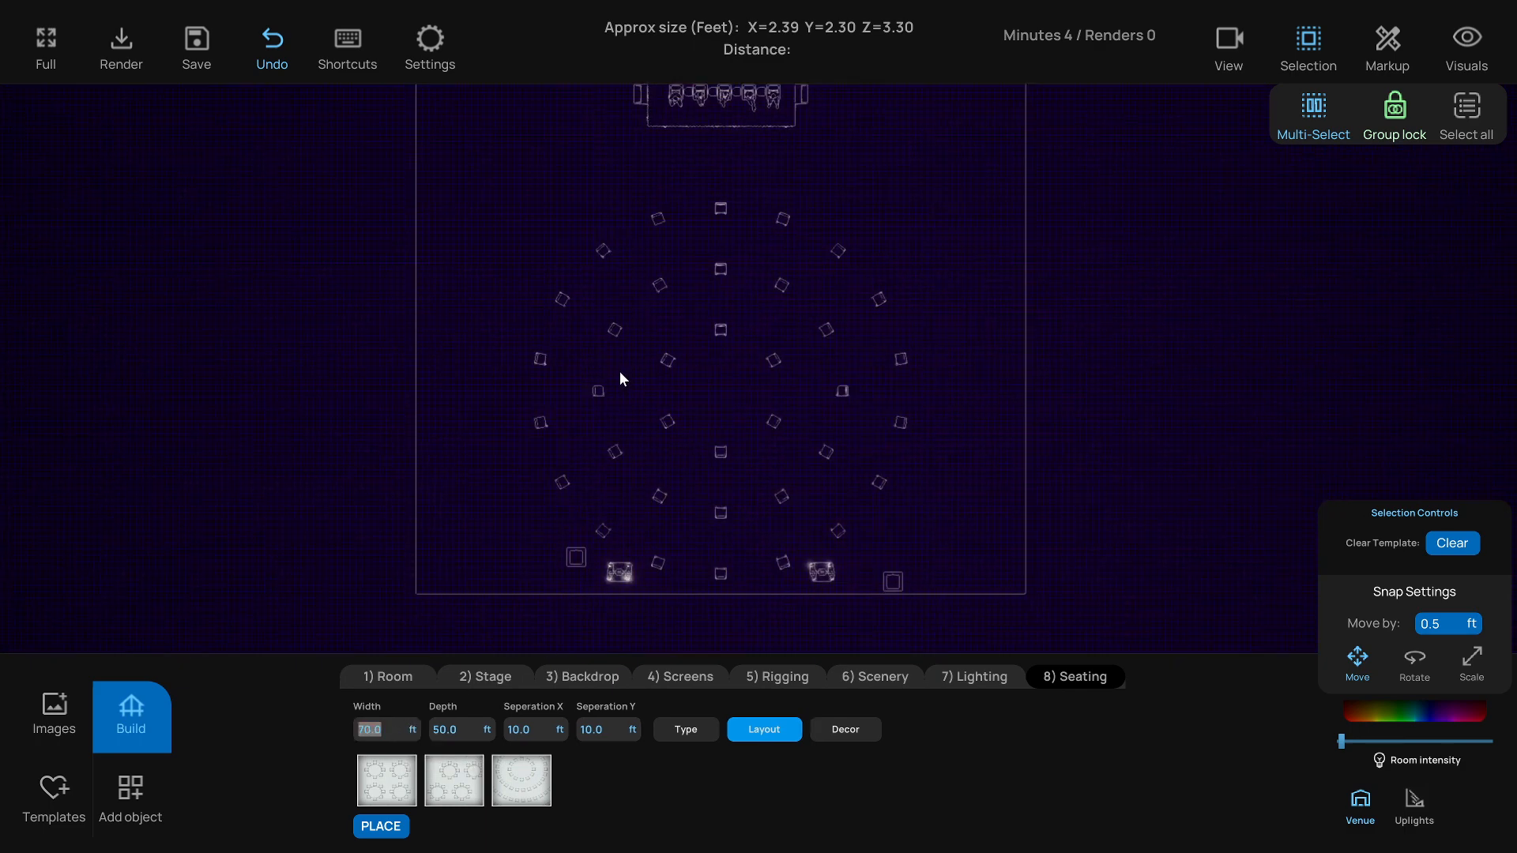
key(Up)
key(Up)
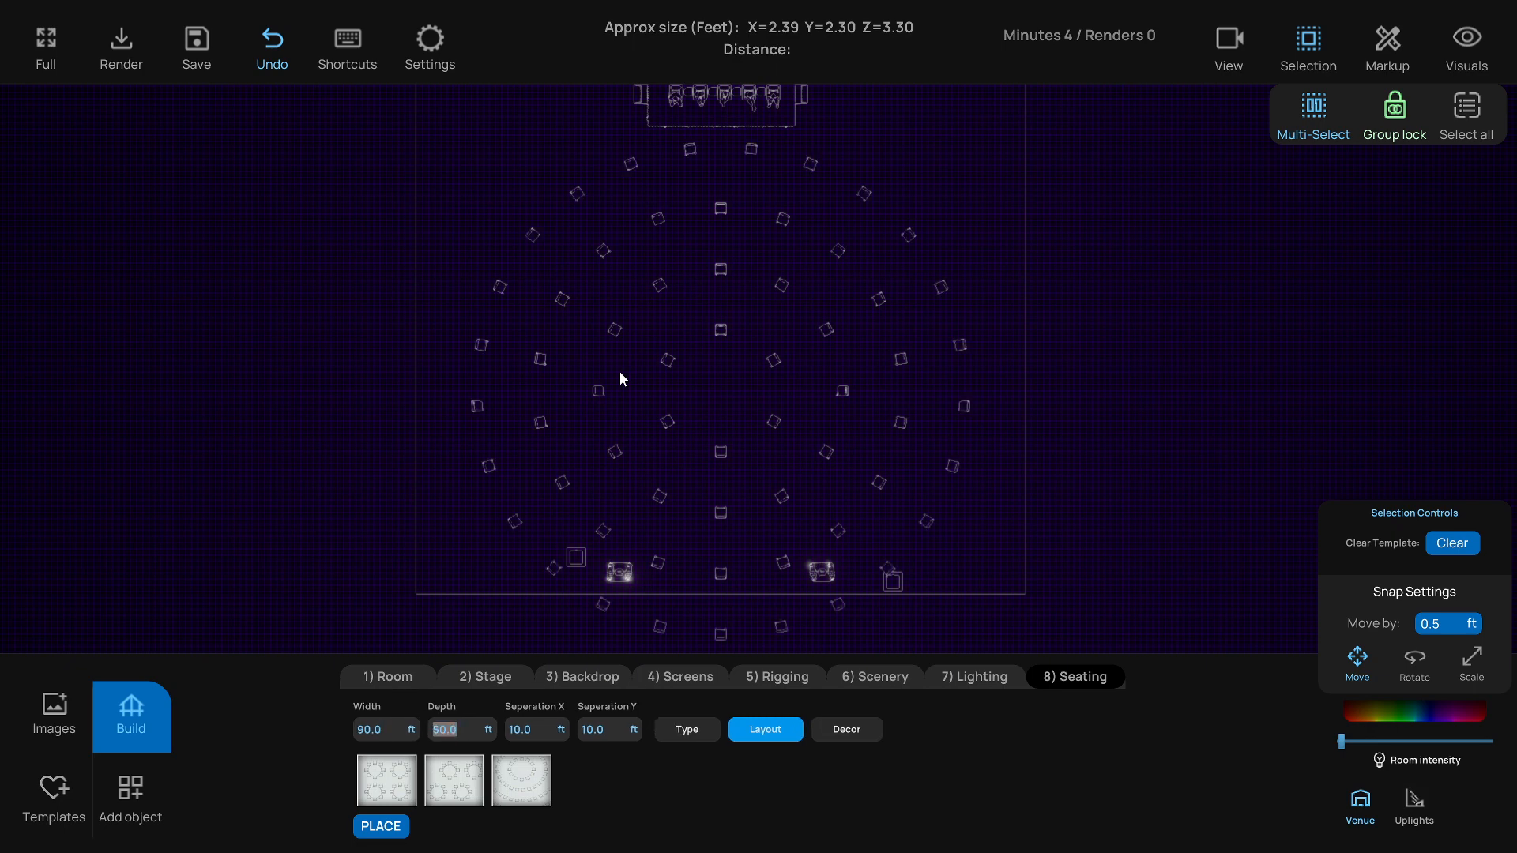
Set the circular seating's depth to 90 ft
key(Up)
key(Up)
key(Up)
key(Up)
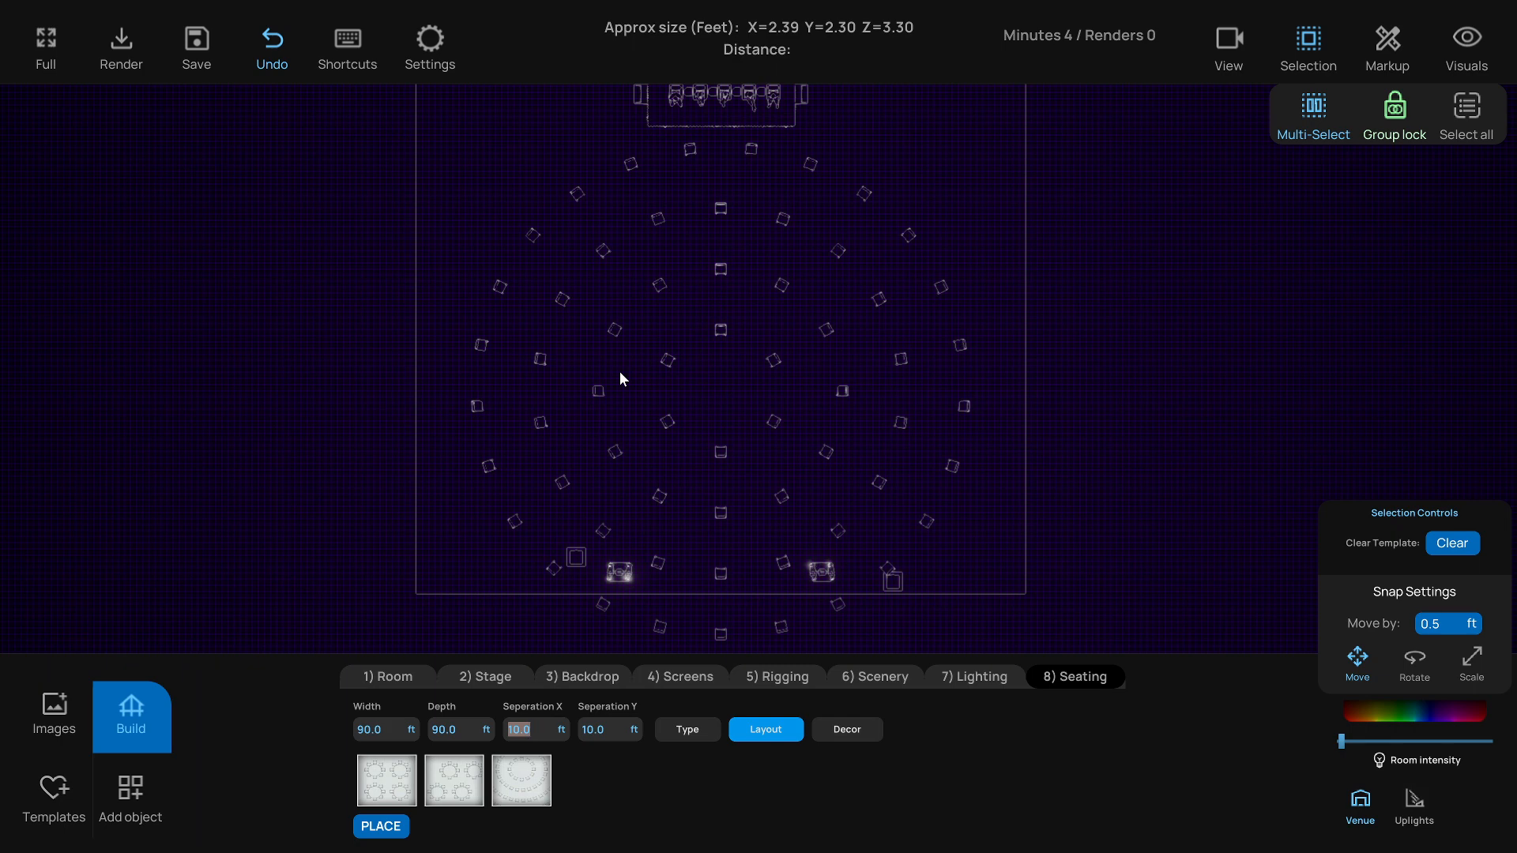
Try a 2 ft X separation for the circular seating, and set X separation to 2.5 ft and Y separation to 5 ft
text(2)
key(Return)
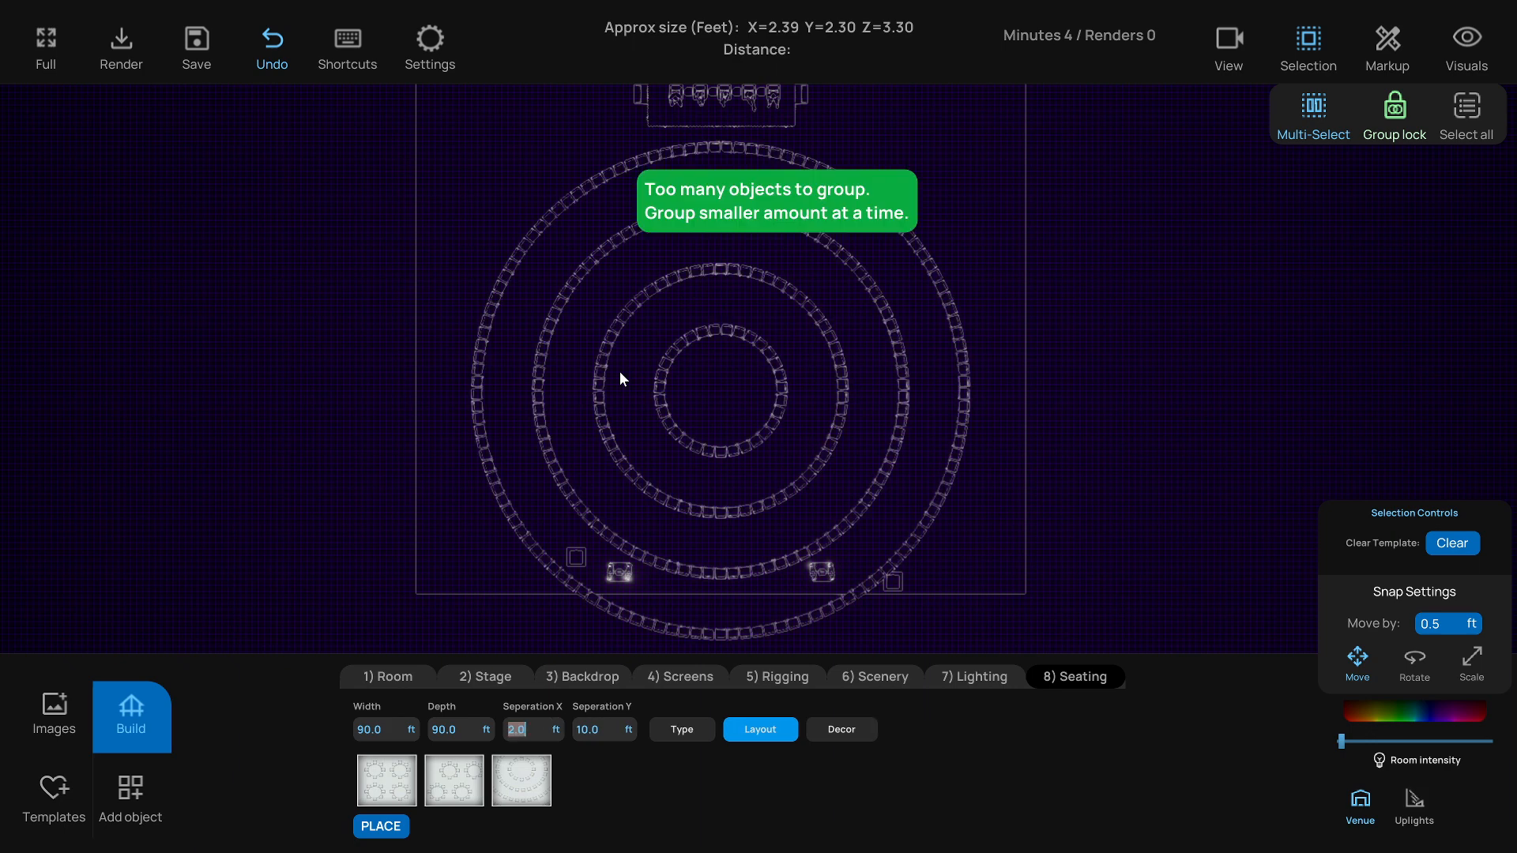
text(2.5)
key(Return)
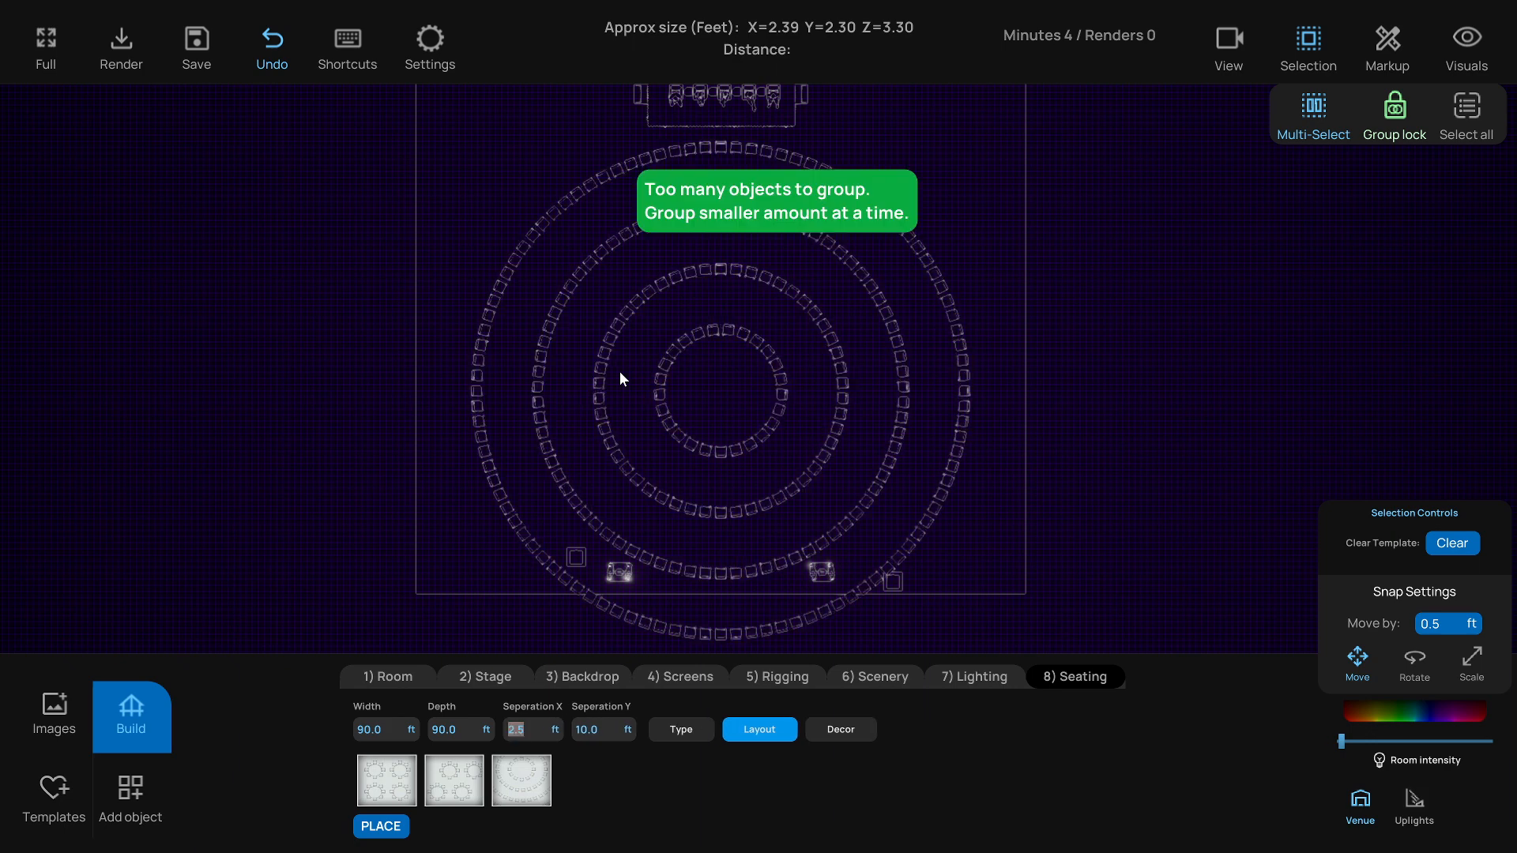
key(Tab)
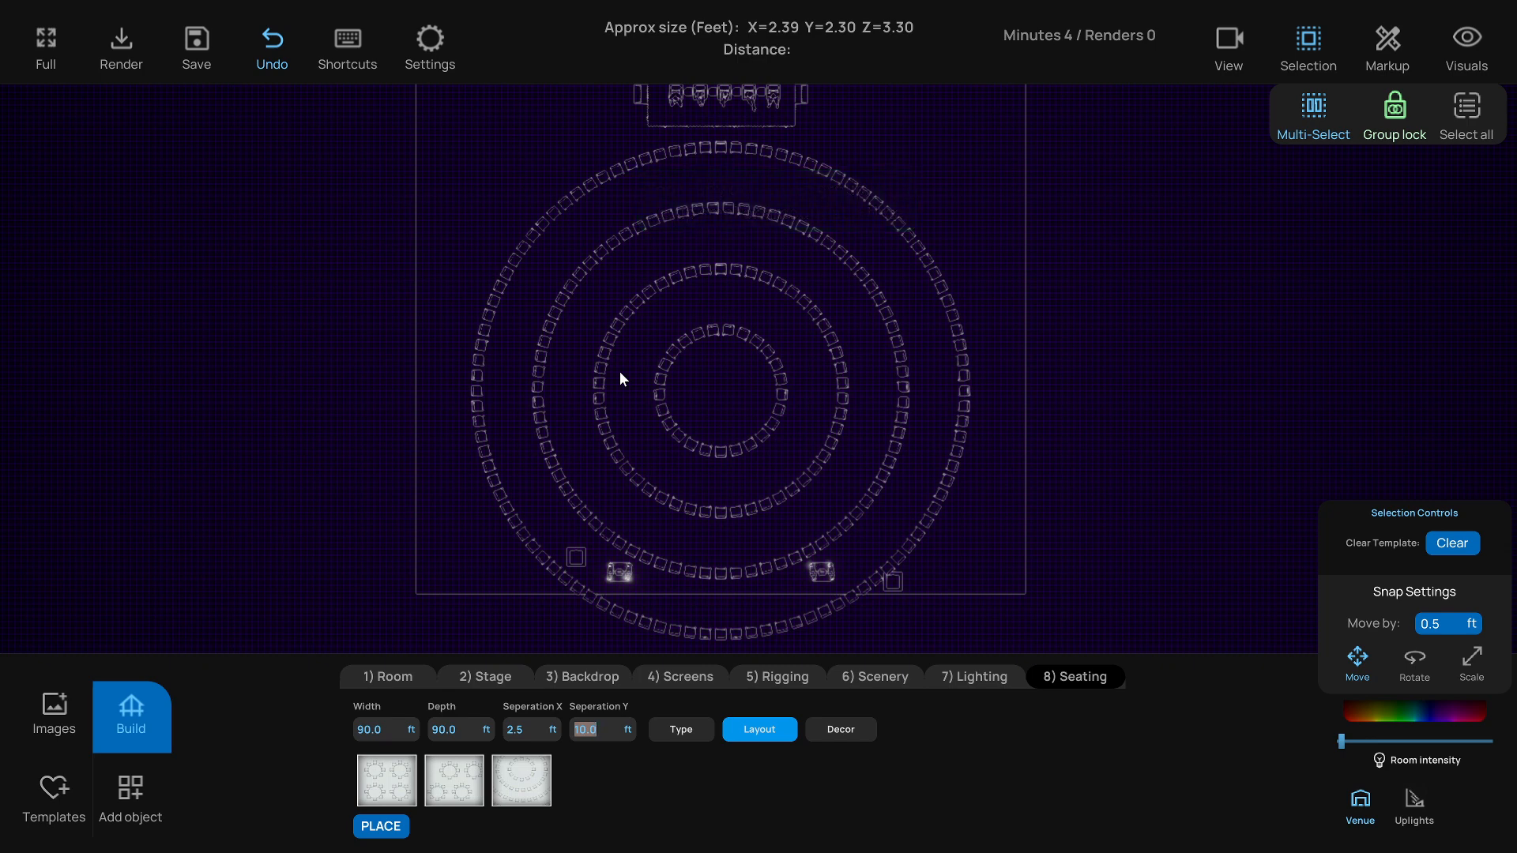
text(5)
key(Return)
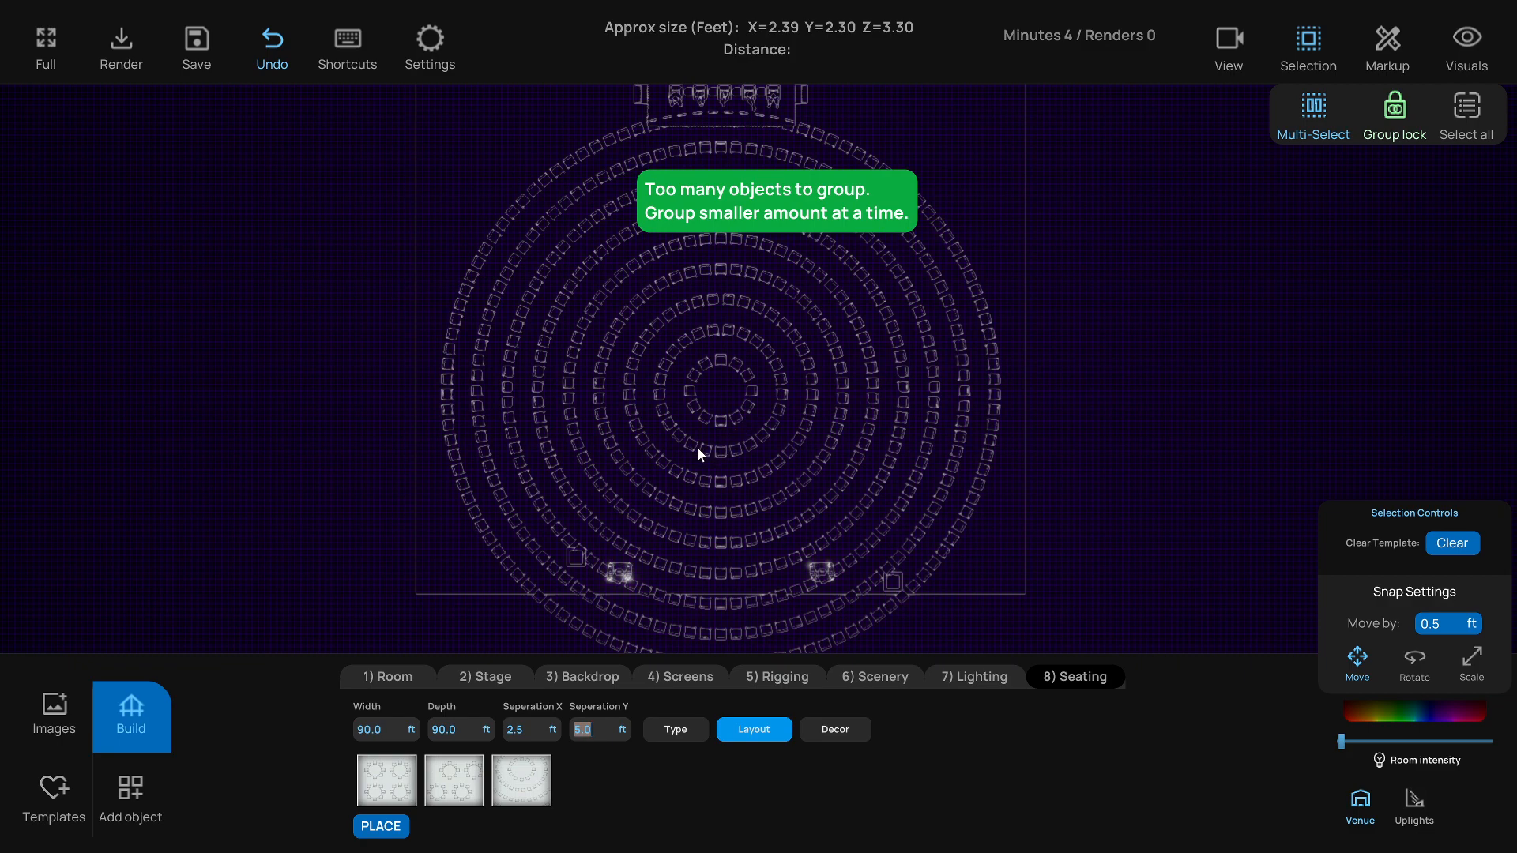
Select individual chairs and a horizontal band of chairs across the circular rows, and clear the selection
middle_drag(697, 448, 677, 447)
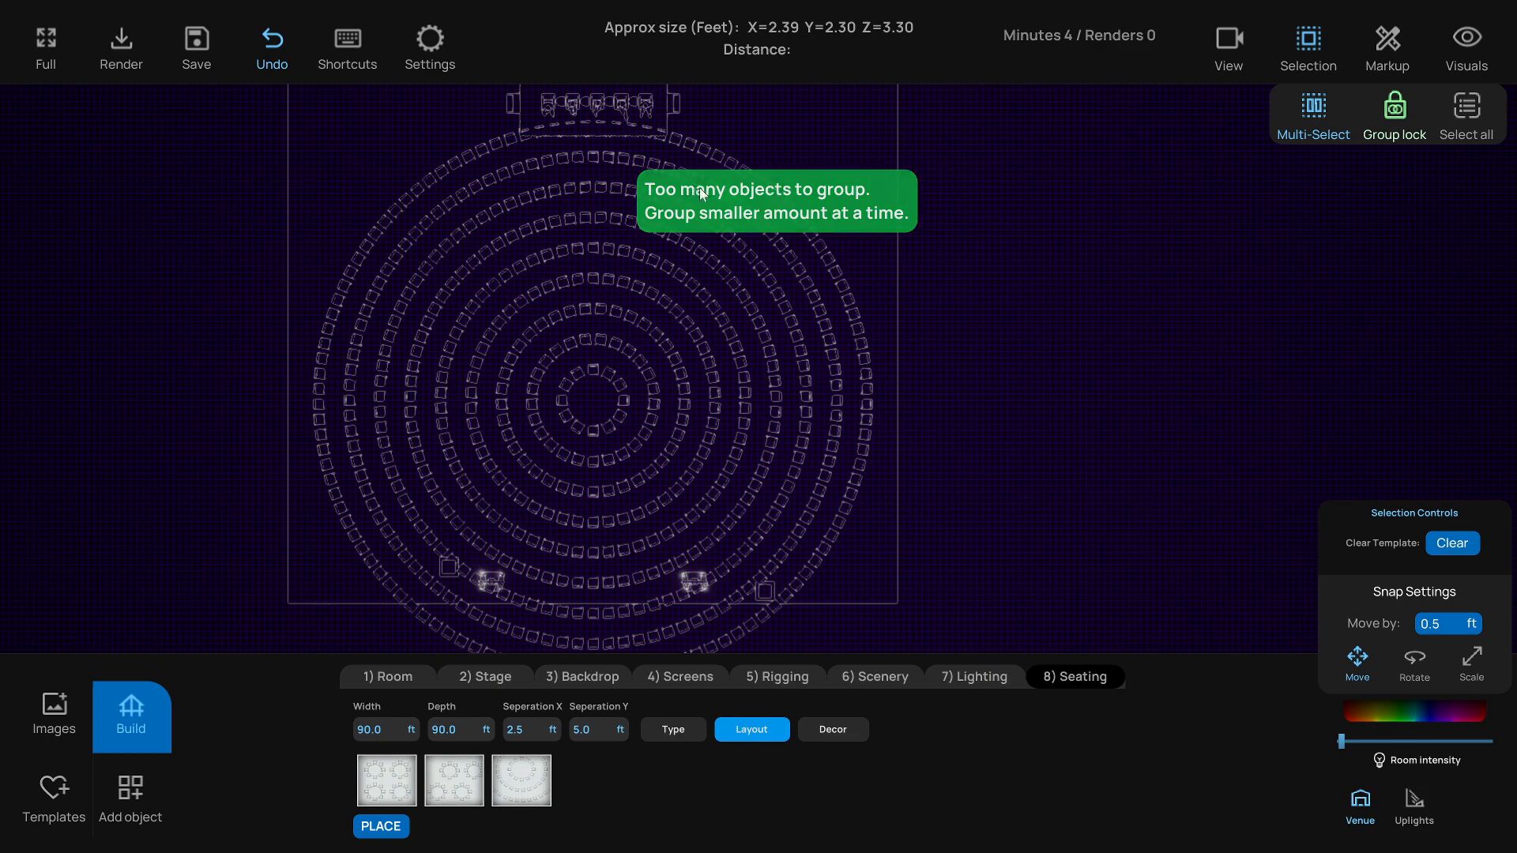
middle_drag(540, 280, 561, 292)
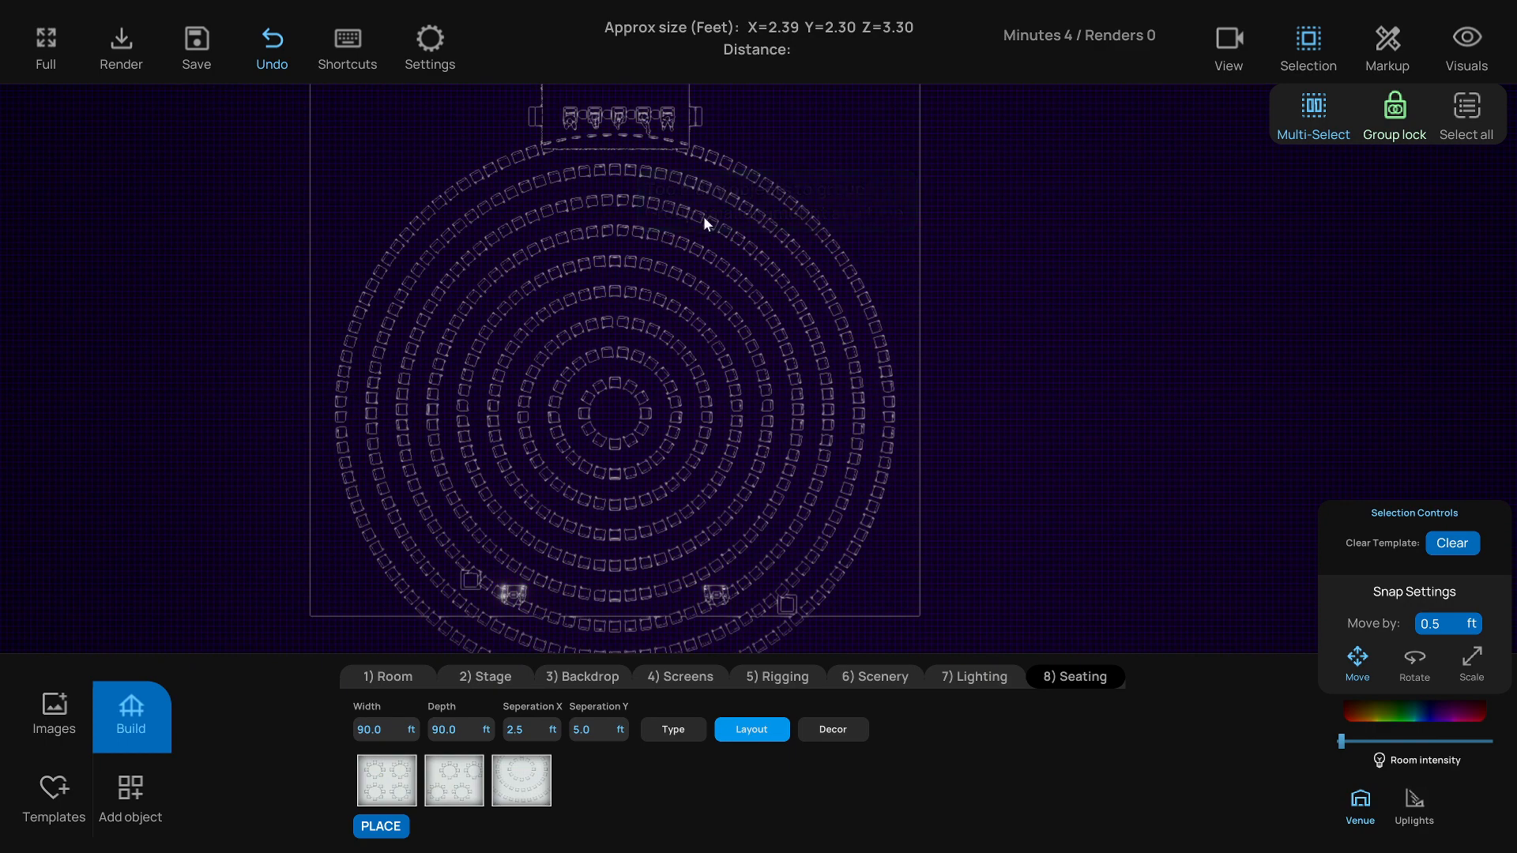
click(551, 347)
click(603, 330)
click(625, 321)
click(637, 347)
scroll(634, 339, down, 2)
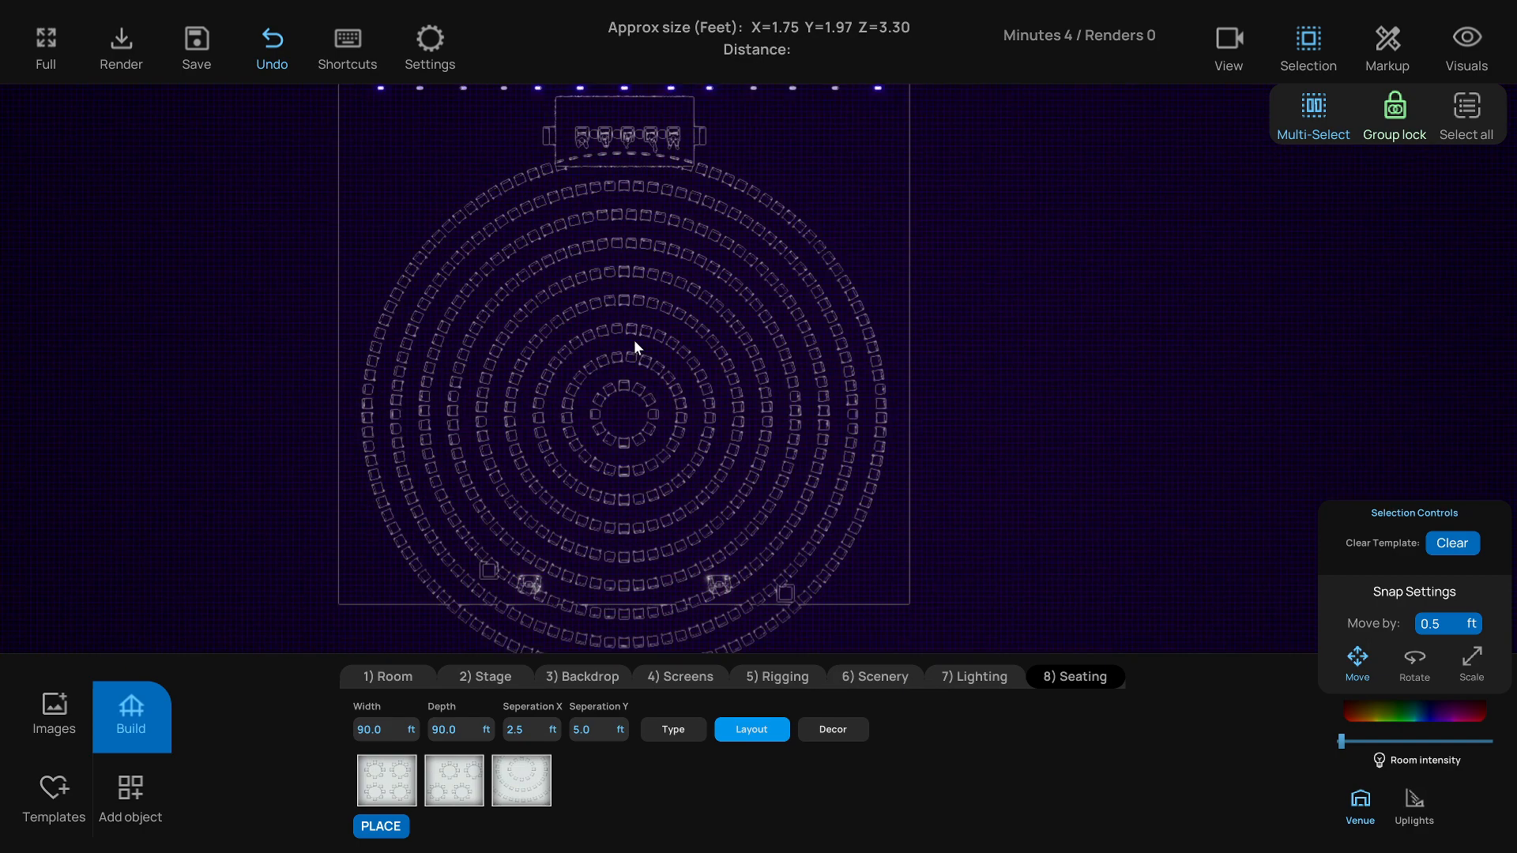
middle_drag(633, 340, 694, 317)
scroll(669, 343, down, 1)
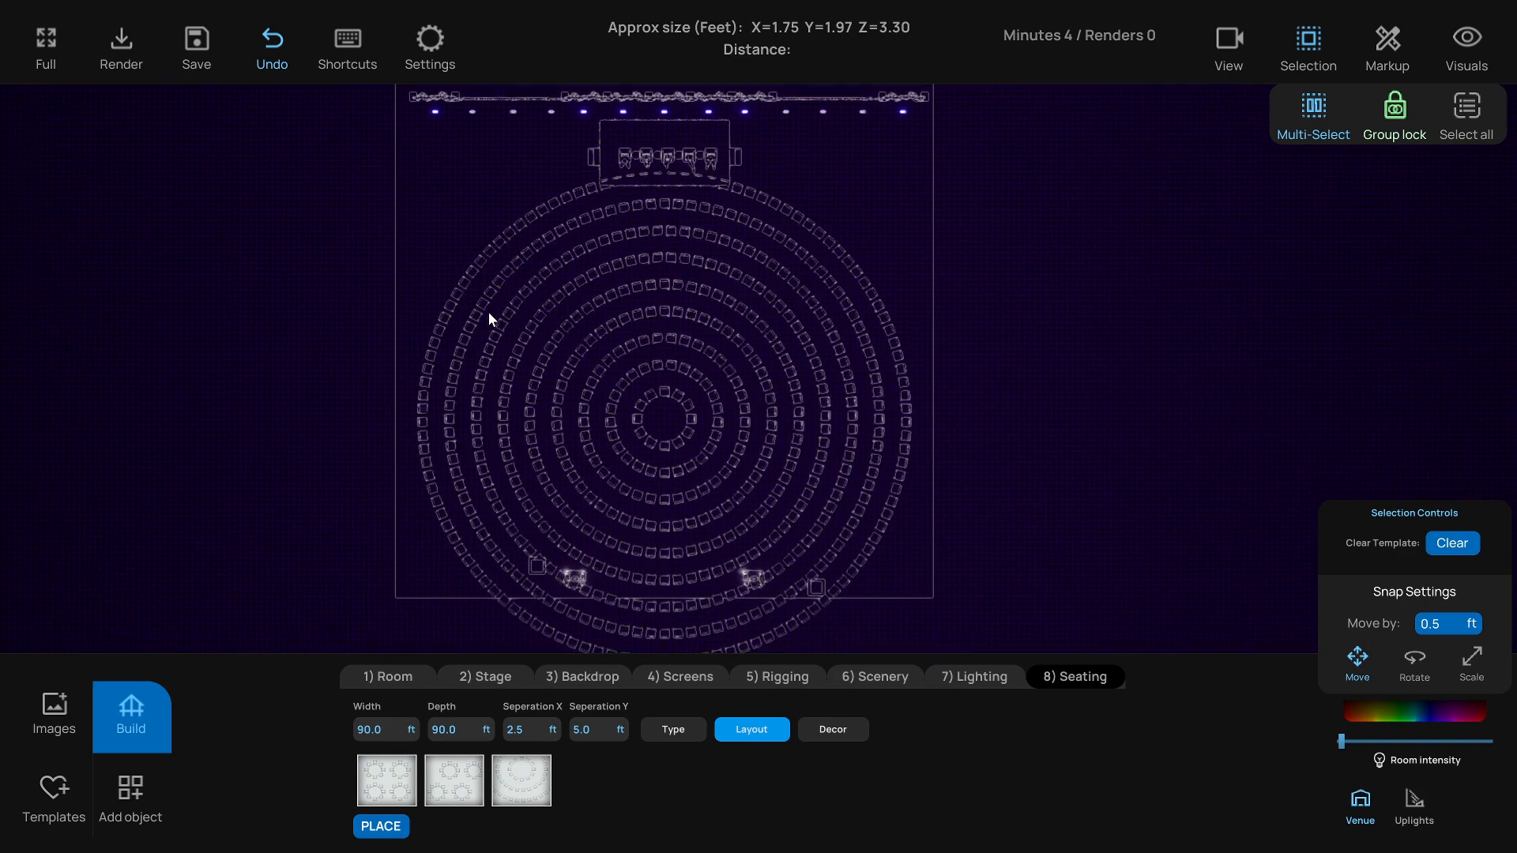
drag(404, 314, 980, 404)
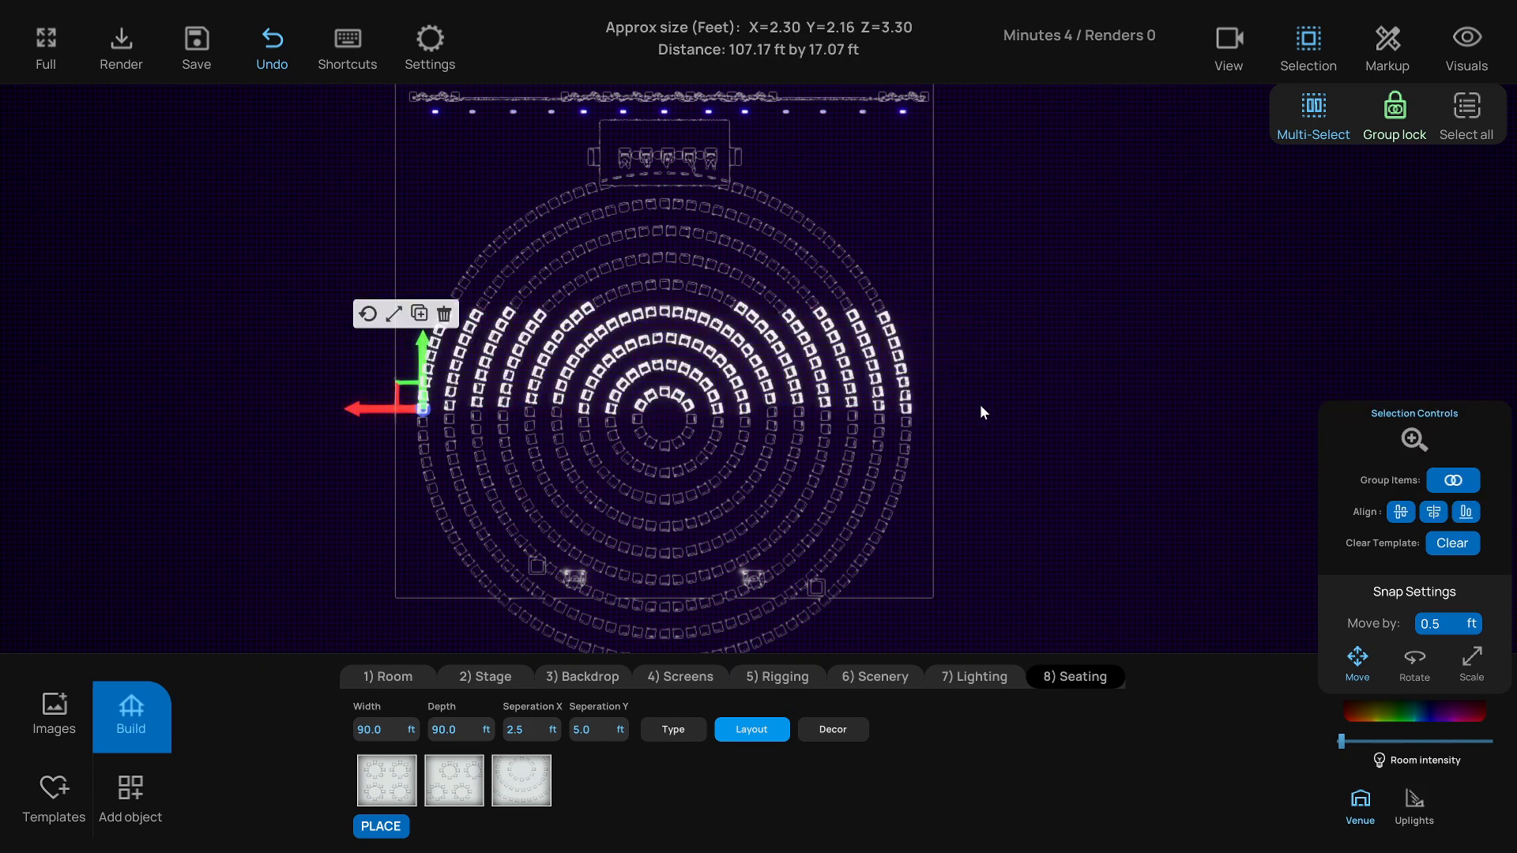
click(476, 198)
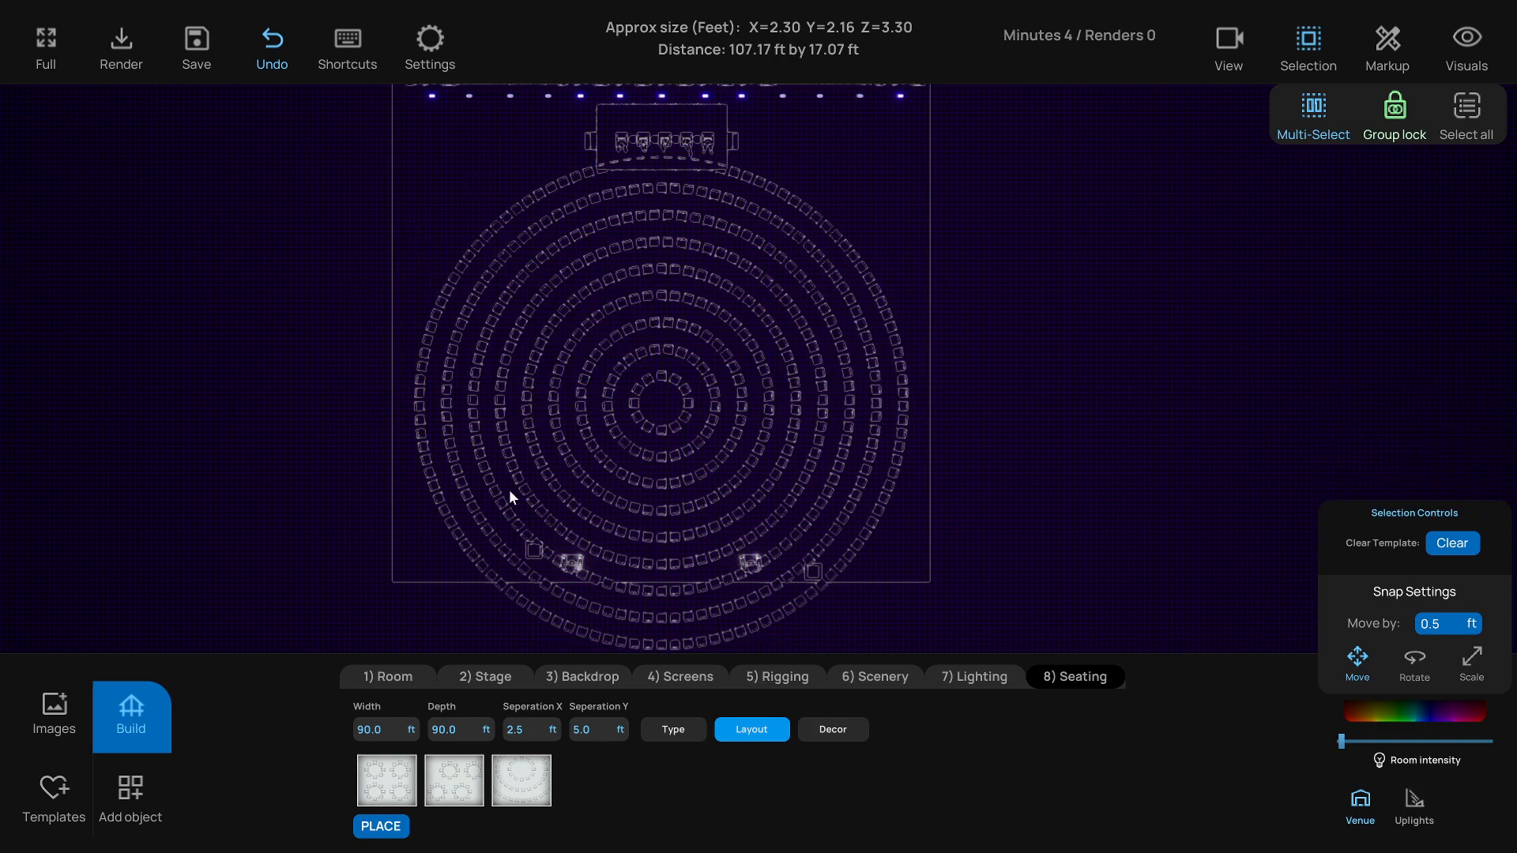
Move both projector stands and both lighting trees outward to clear the circular seating, past the room's rear edge, and deselect them
click(535, 551)
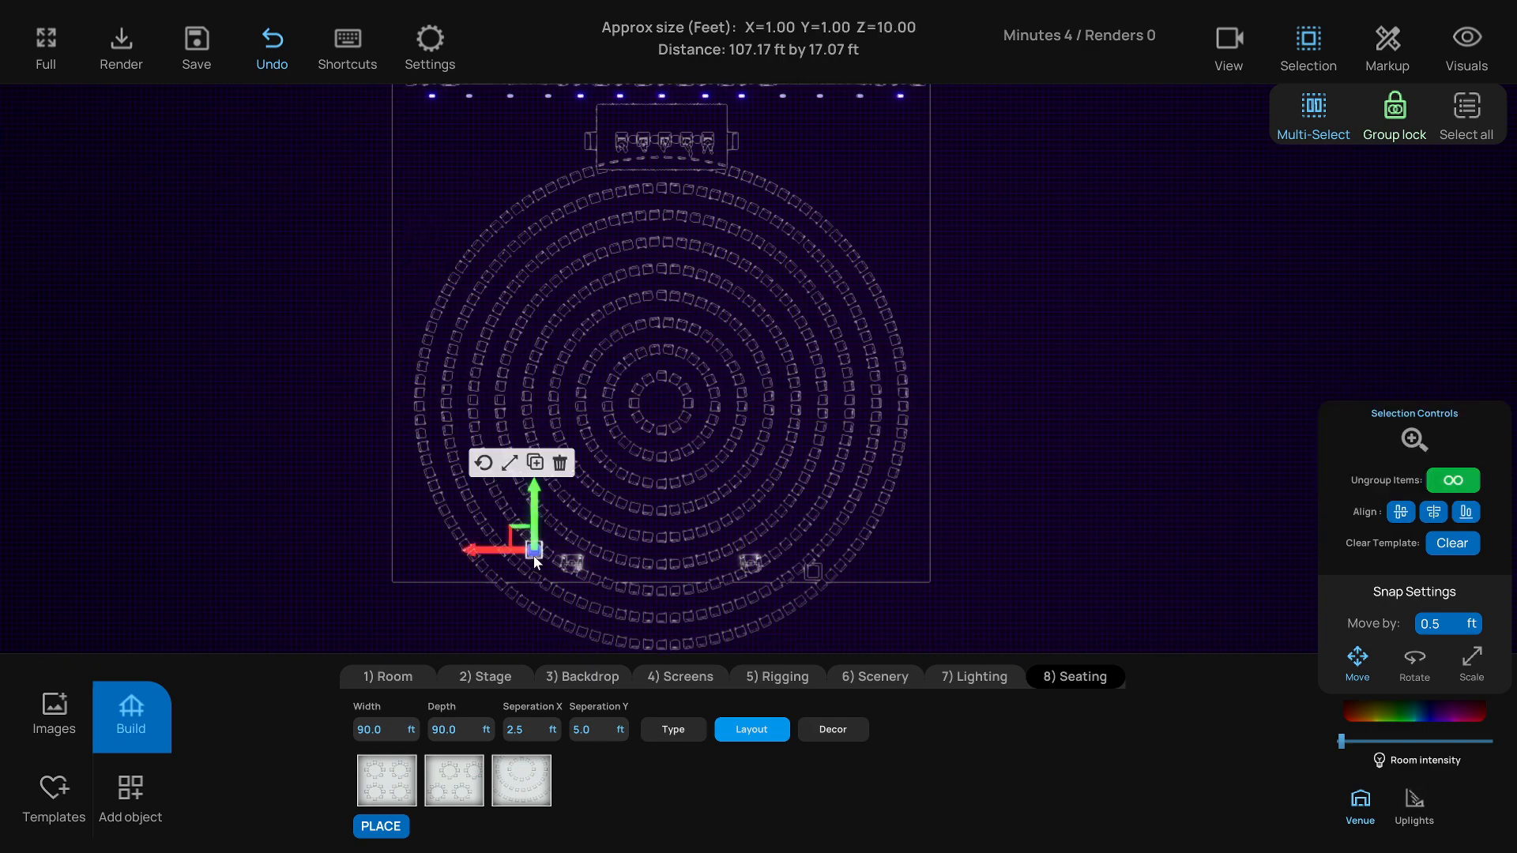
drag(510, 556, 424, 618)
click(572, 564)
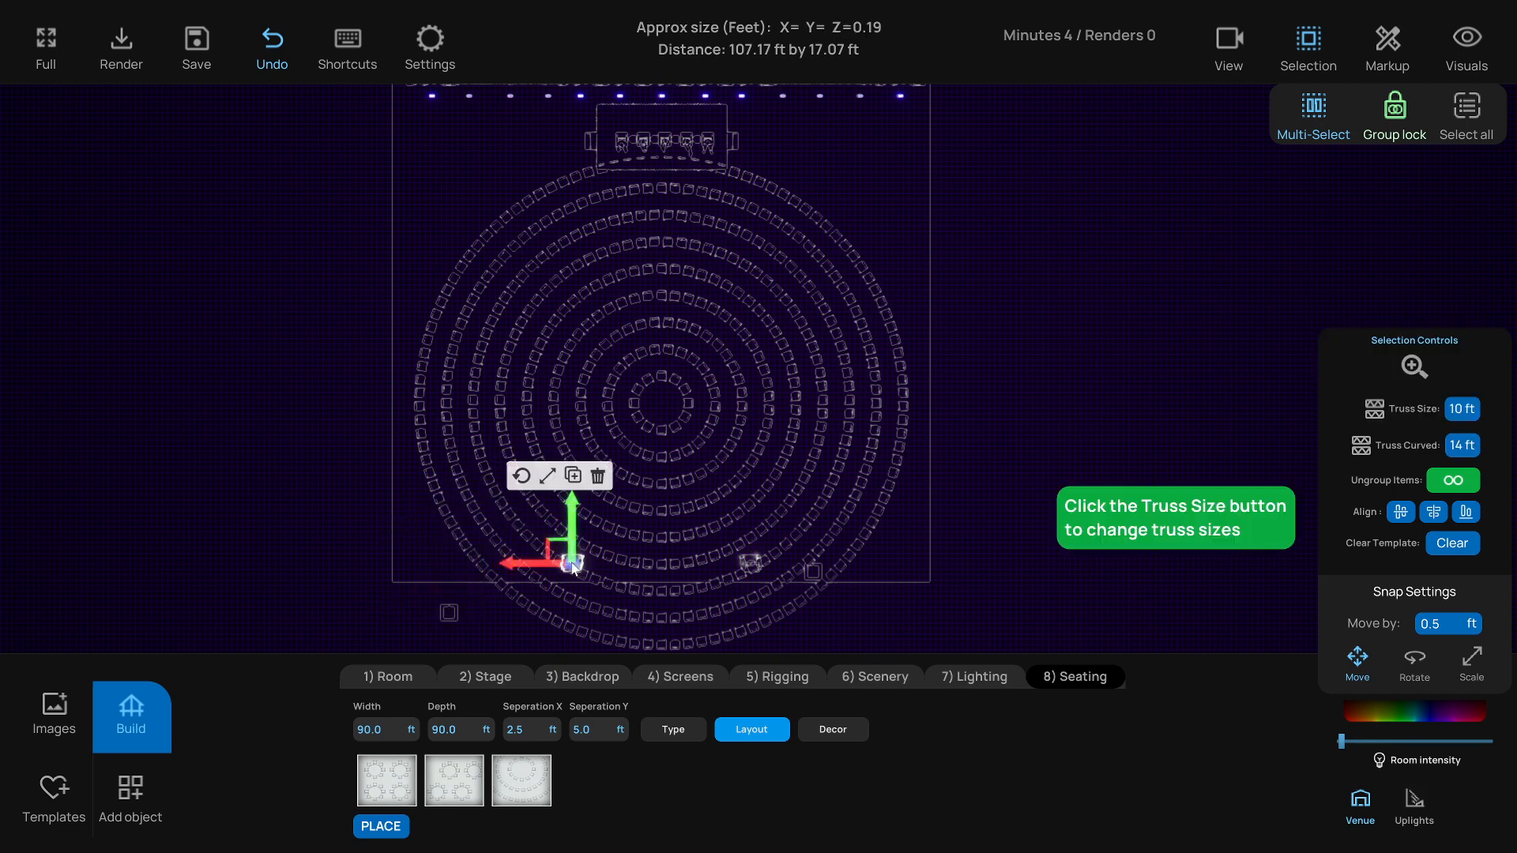
drag(554, 551, 486, 638)
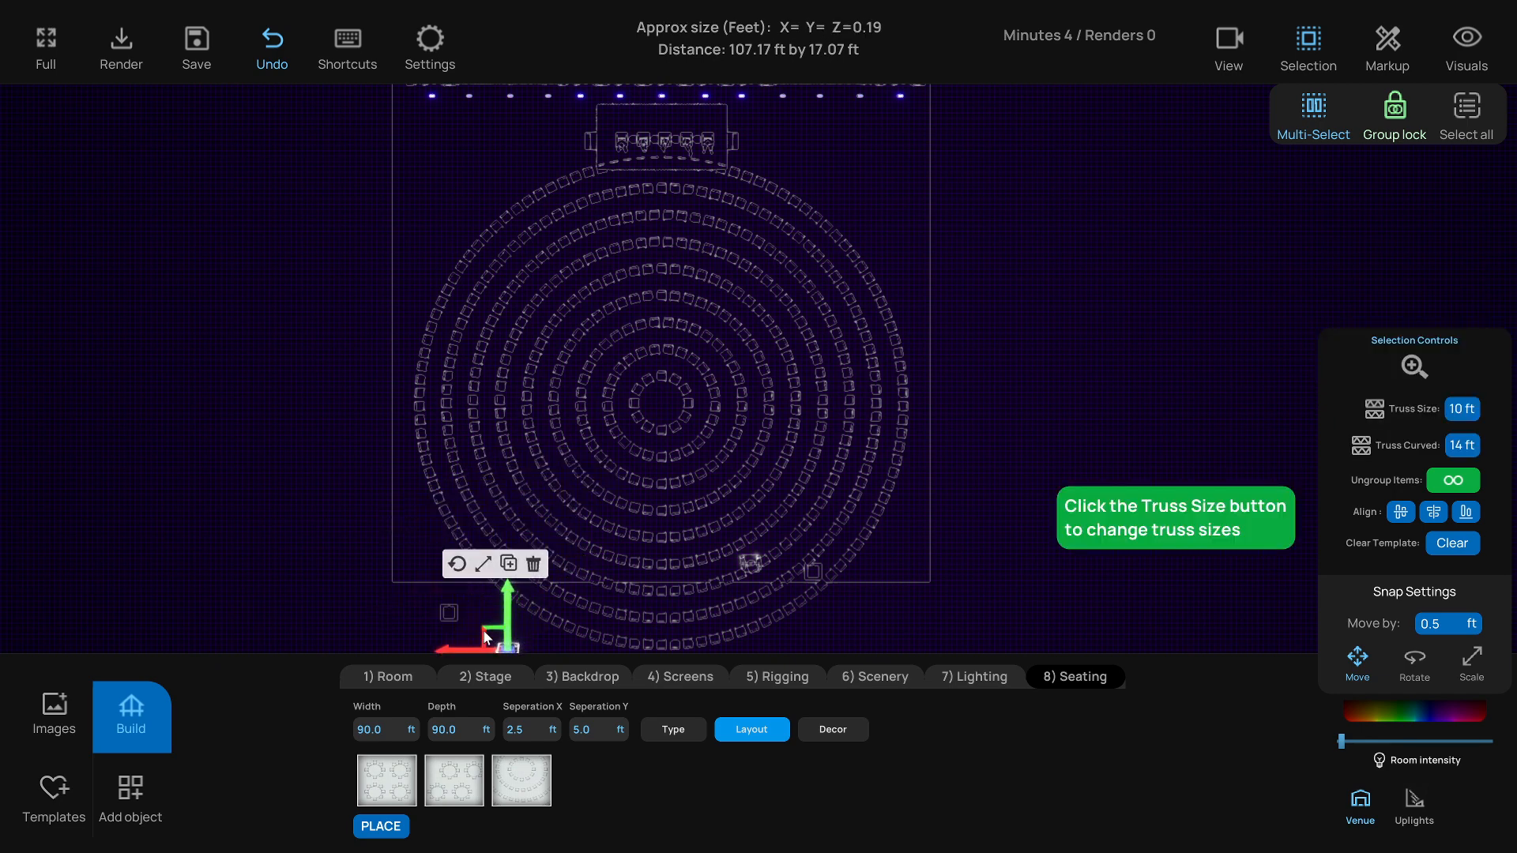
click(754, 564)
drag(754, 564, 861, 636)
click(812, 572)
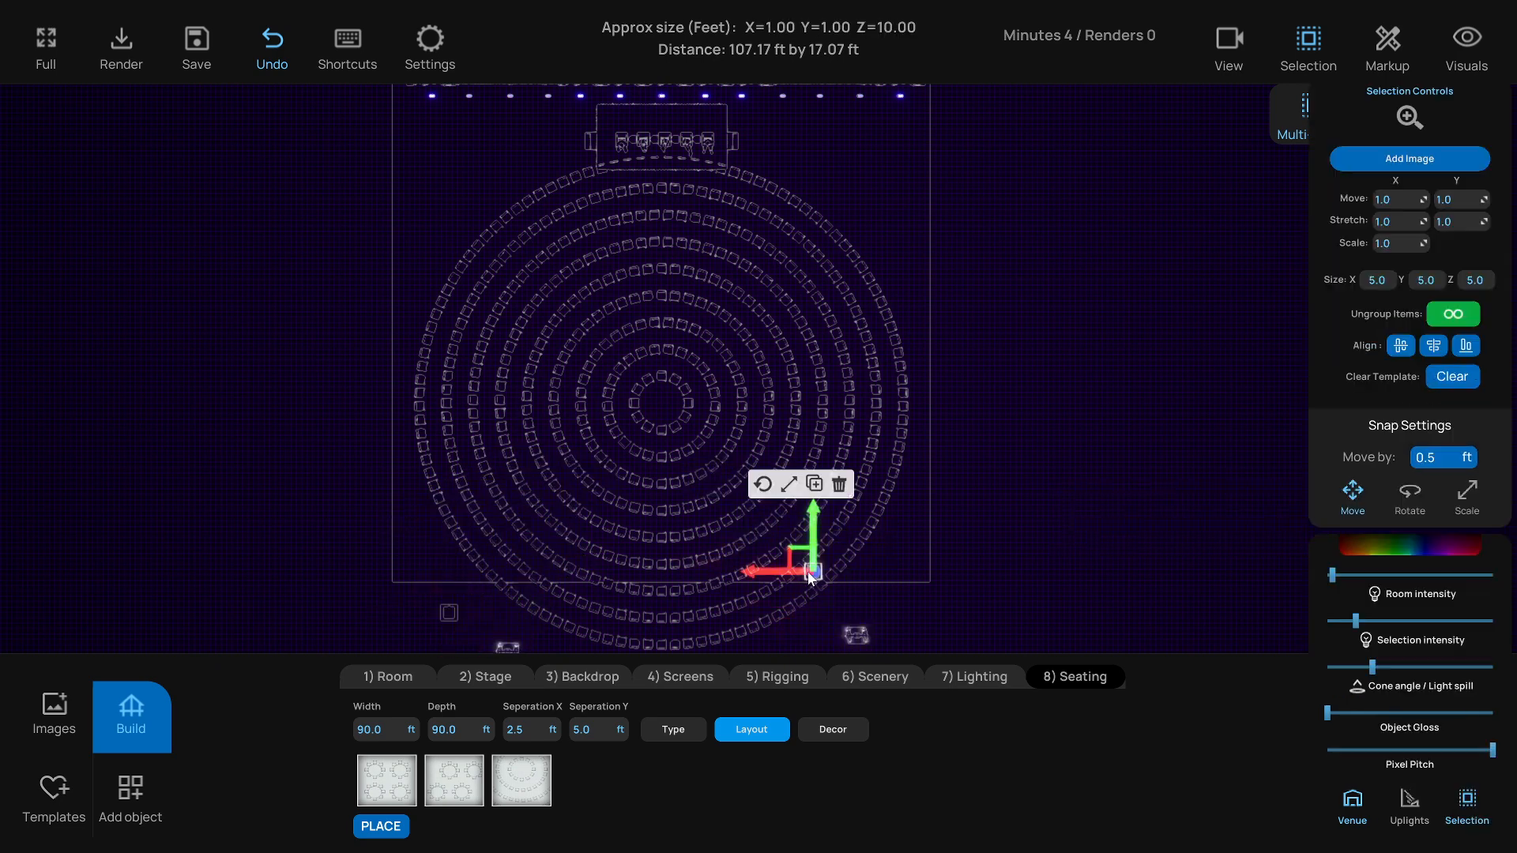
drag(797, 564, 901, 604)
click(851, 563)
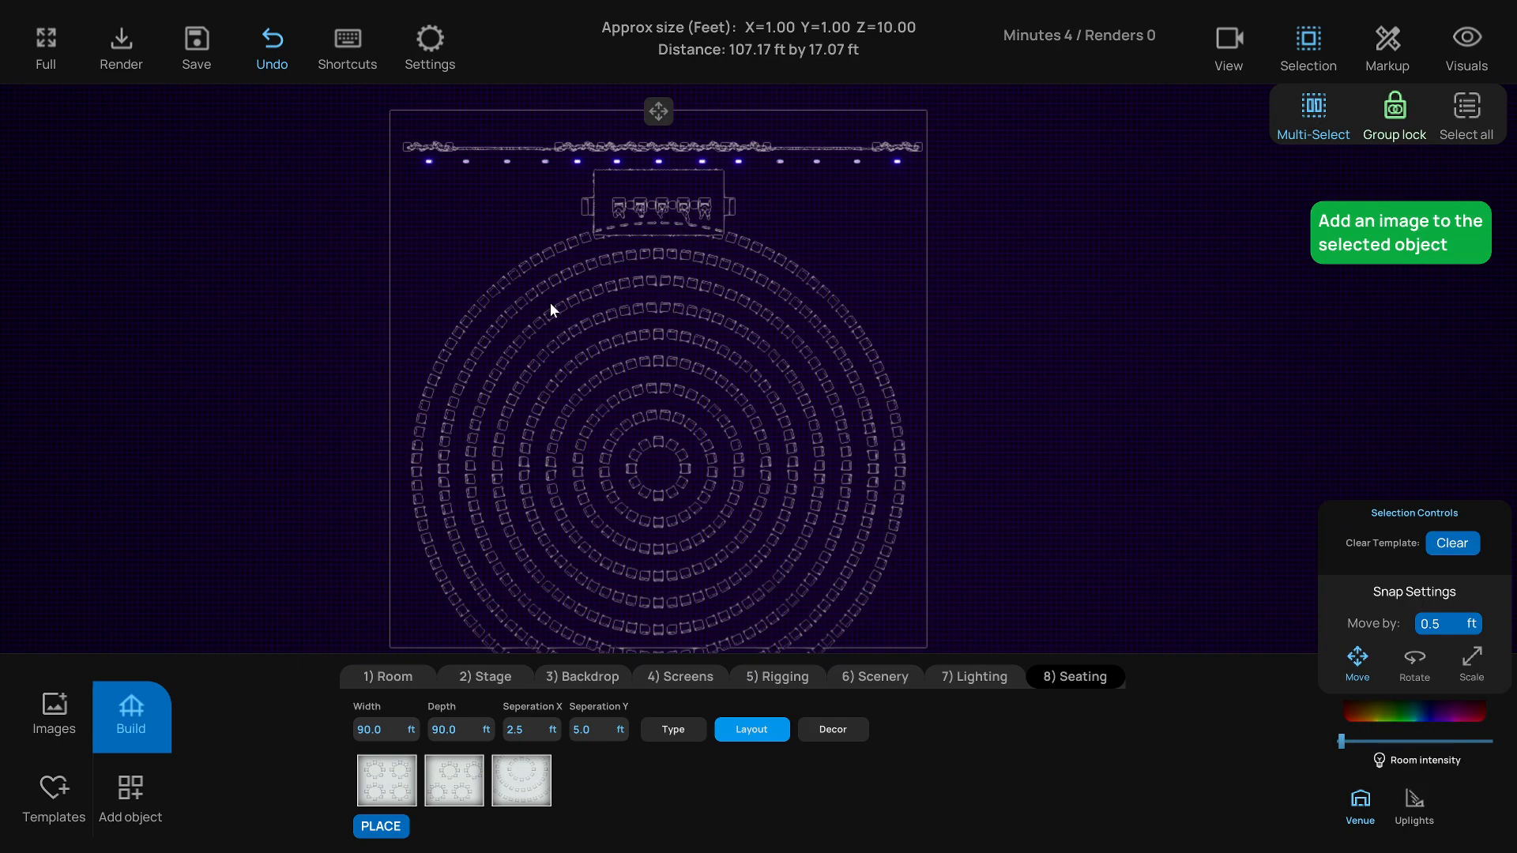
Using the side view, select the chairs of the circular seating nearest the stage and delete them
key(2)
key(3)
scroll(734, 486, up, 3)
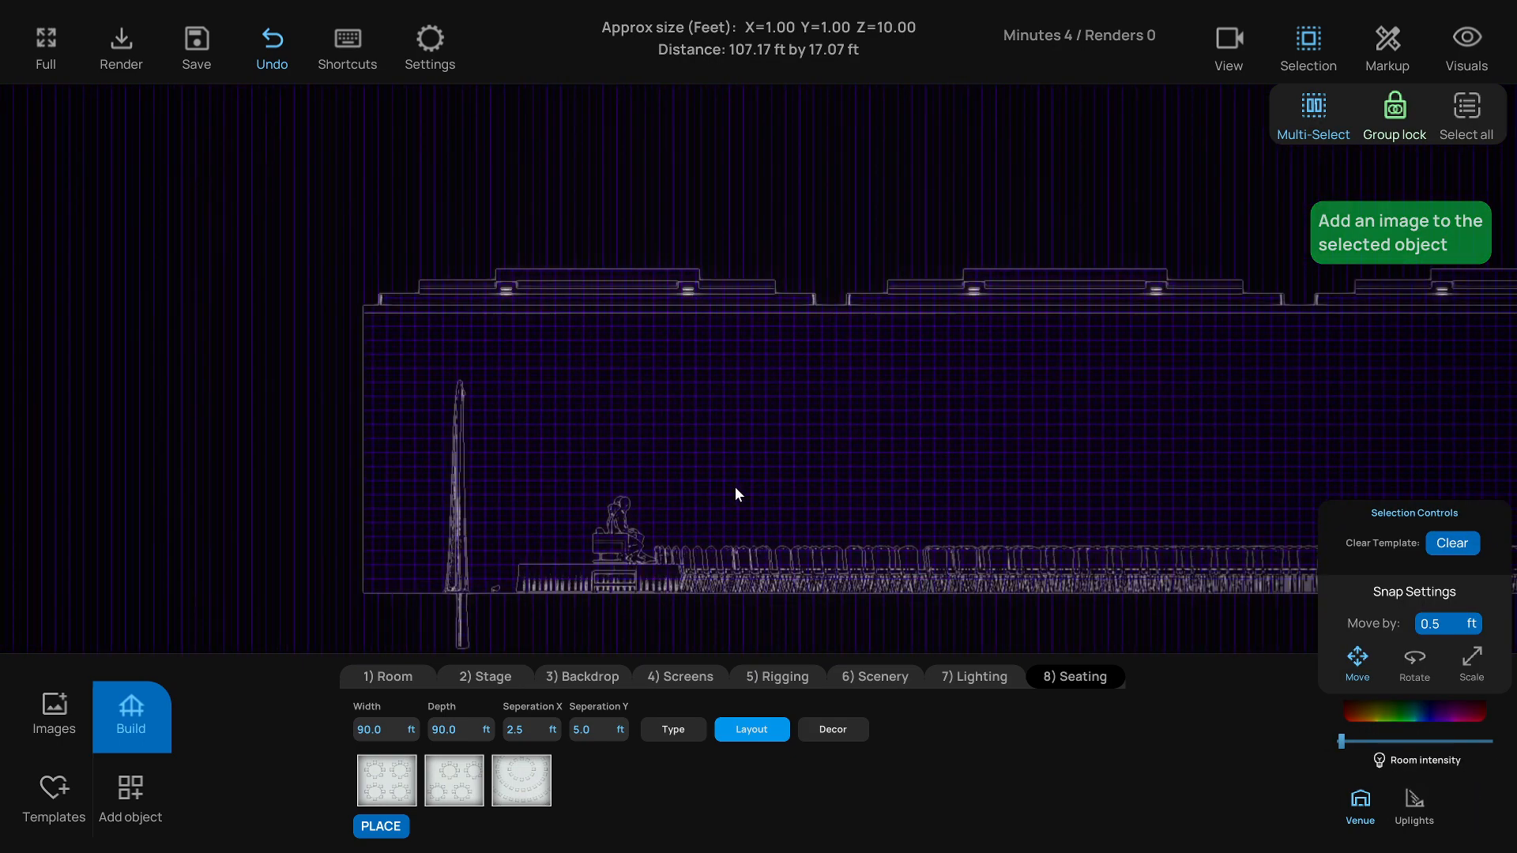
middle_drag(735, 487, 510, 446)
click(307, 471)
click(354, 422)
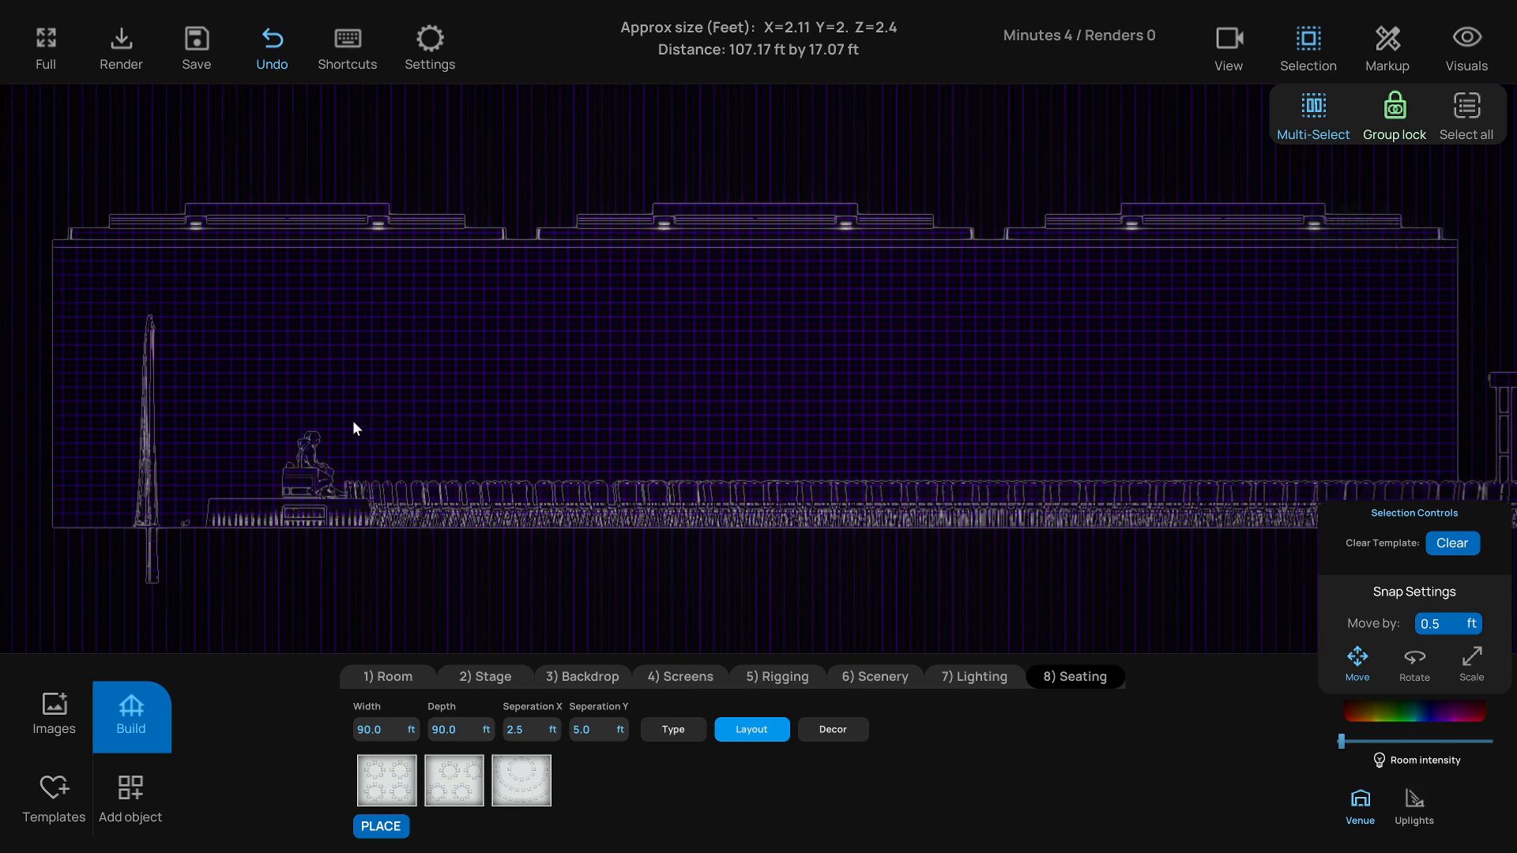
drag(281, 409, 727, 490)
click(339, 448)
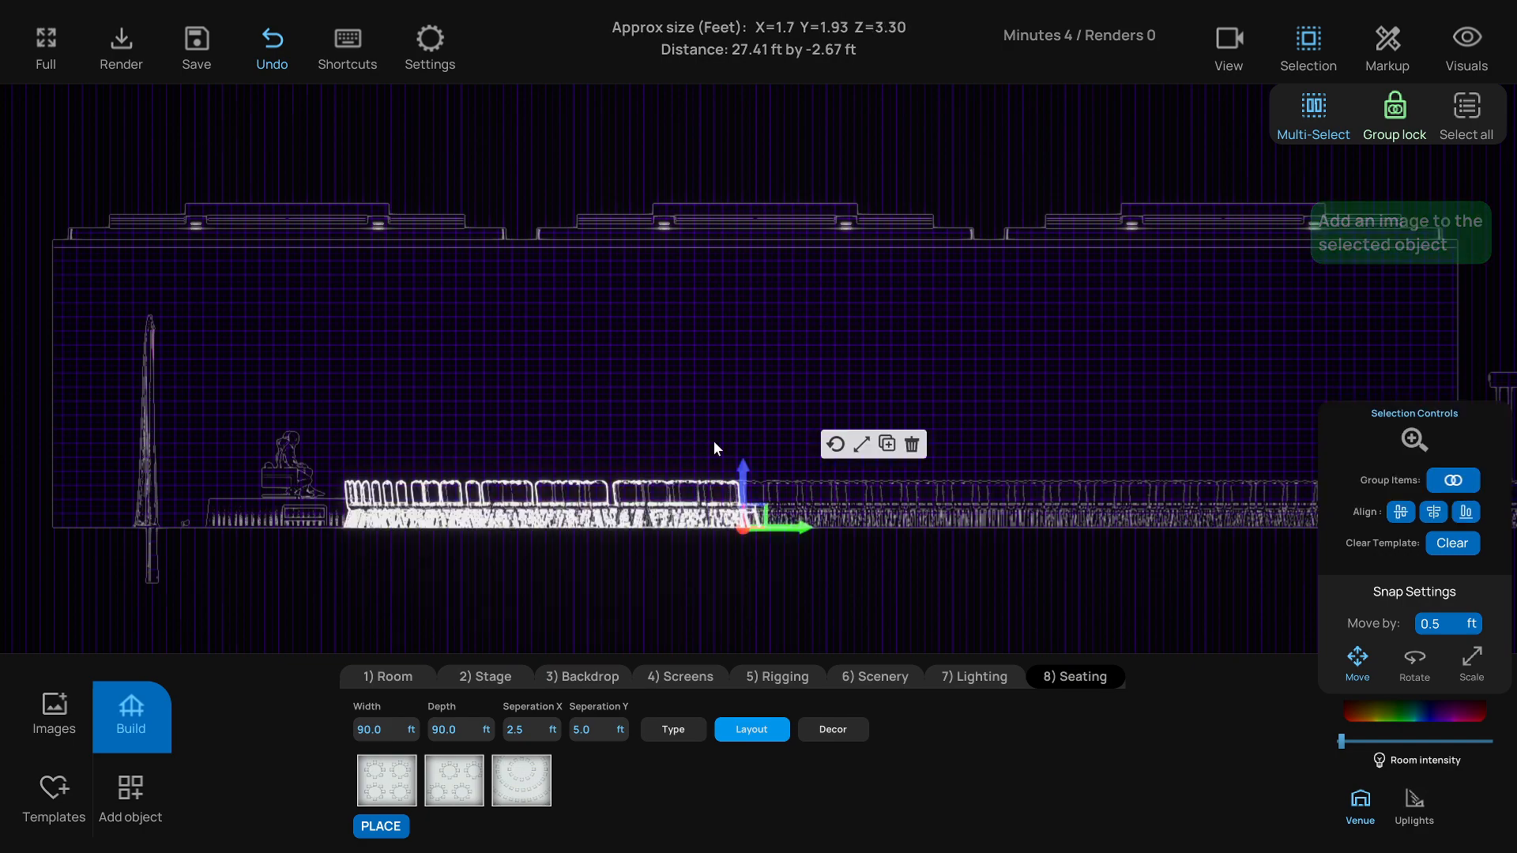
key(Delete)
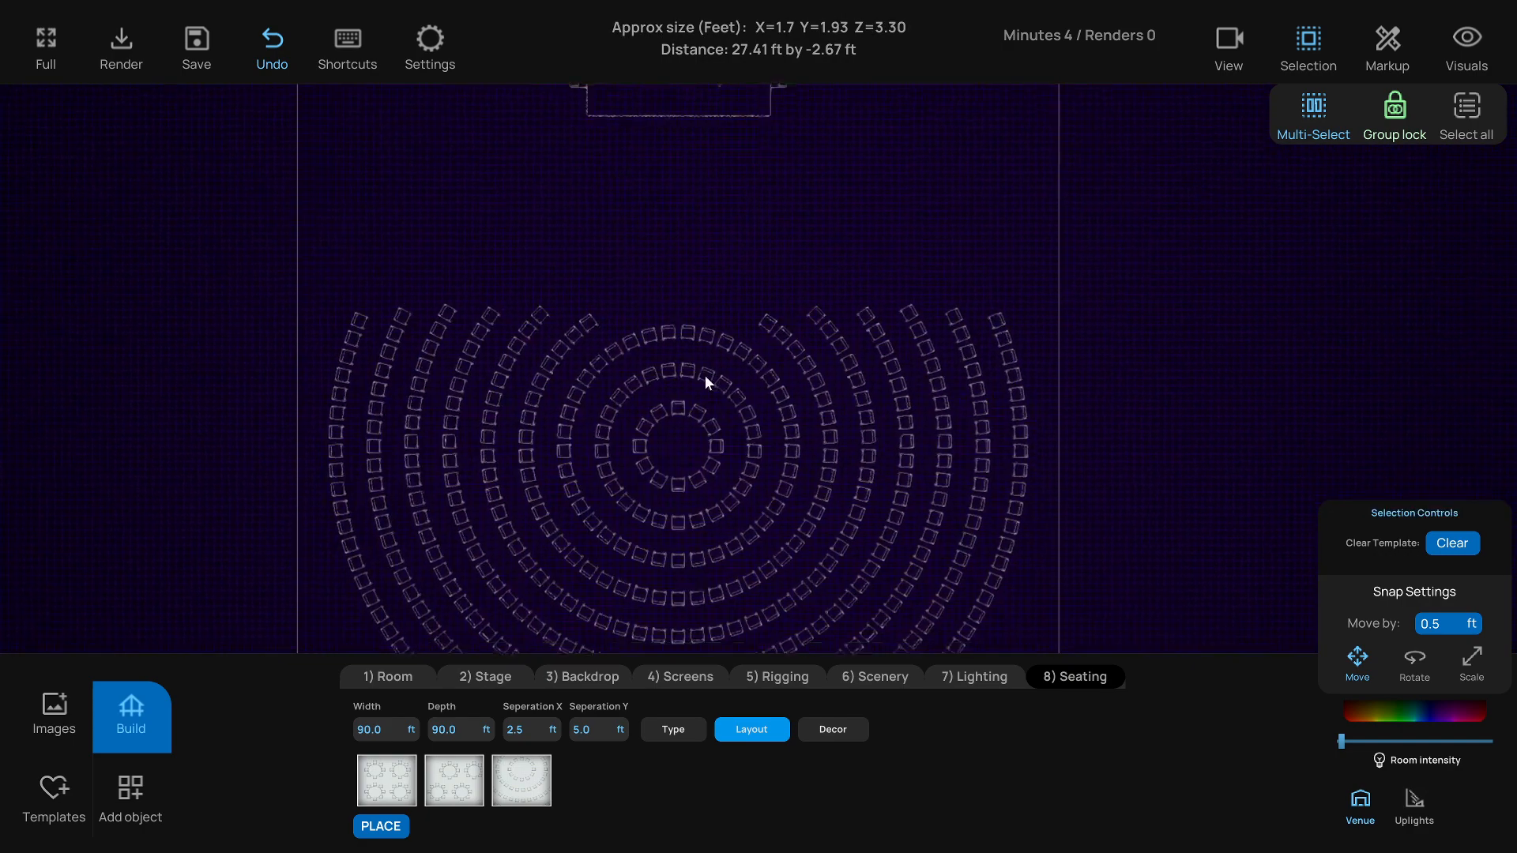
In the top view, delete the remaining chairs across the front half of the circular rows to leave semicircular seating
drag(326, 253, 1030, 386)
key(Delete)
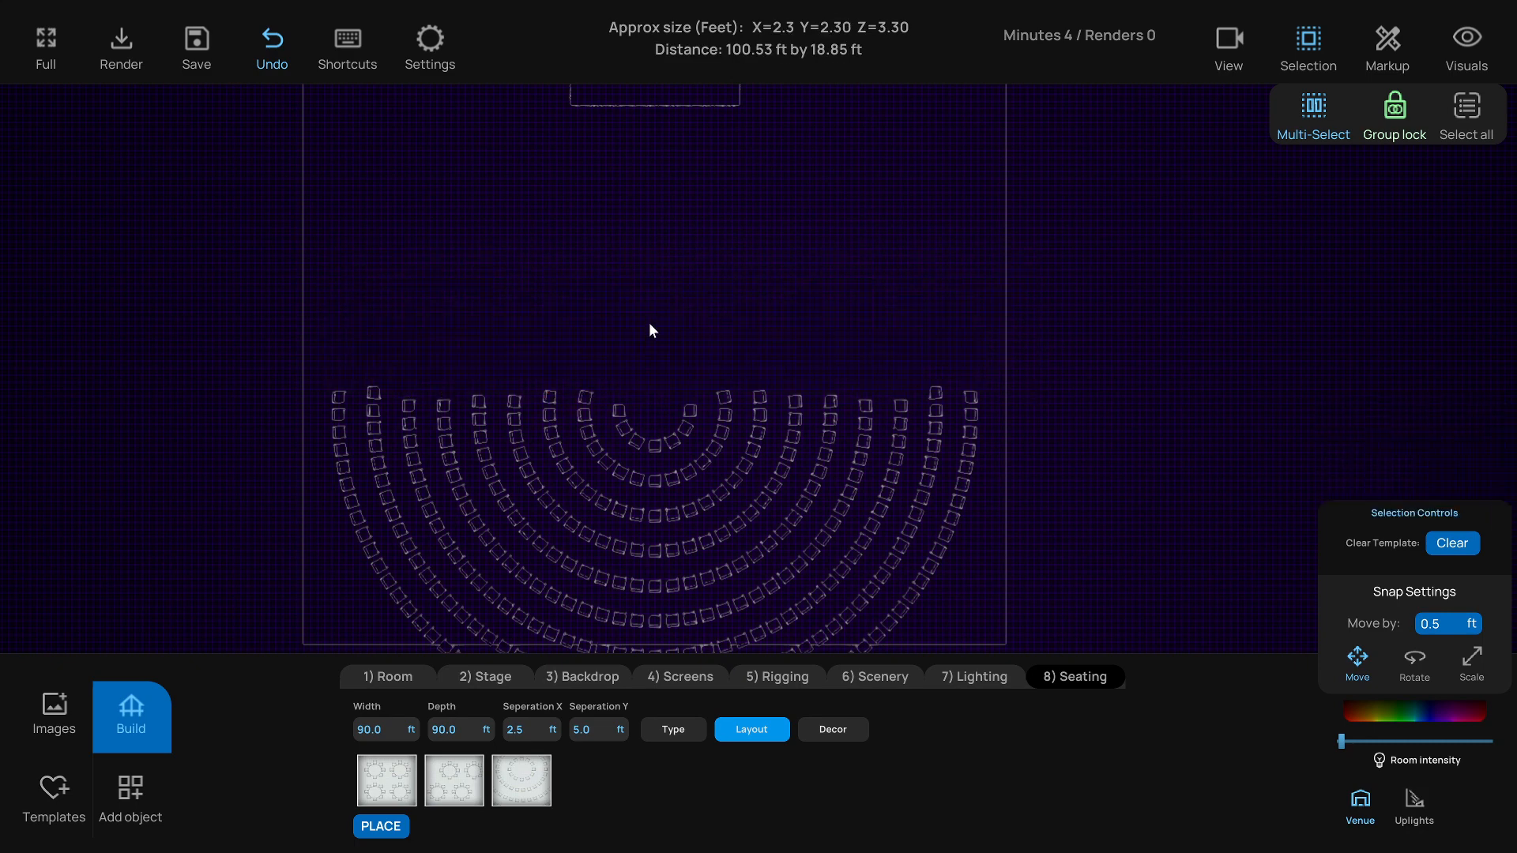
drag(310, 345, 1022, 389)
key(Delete)
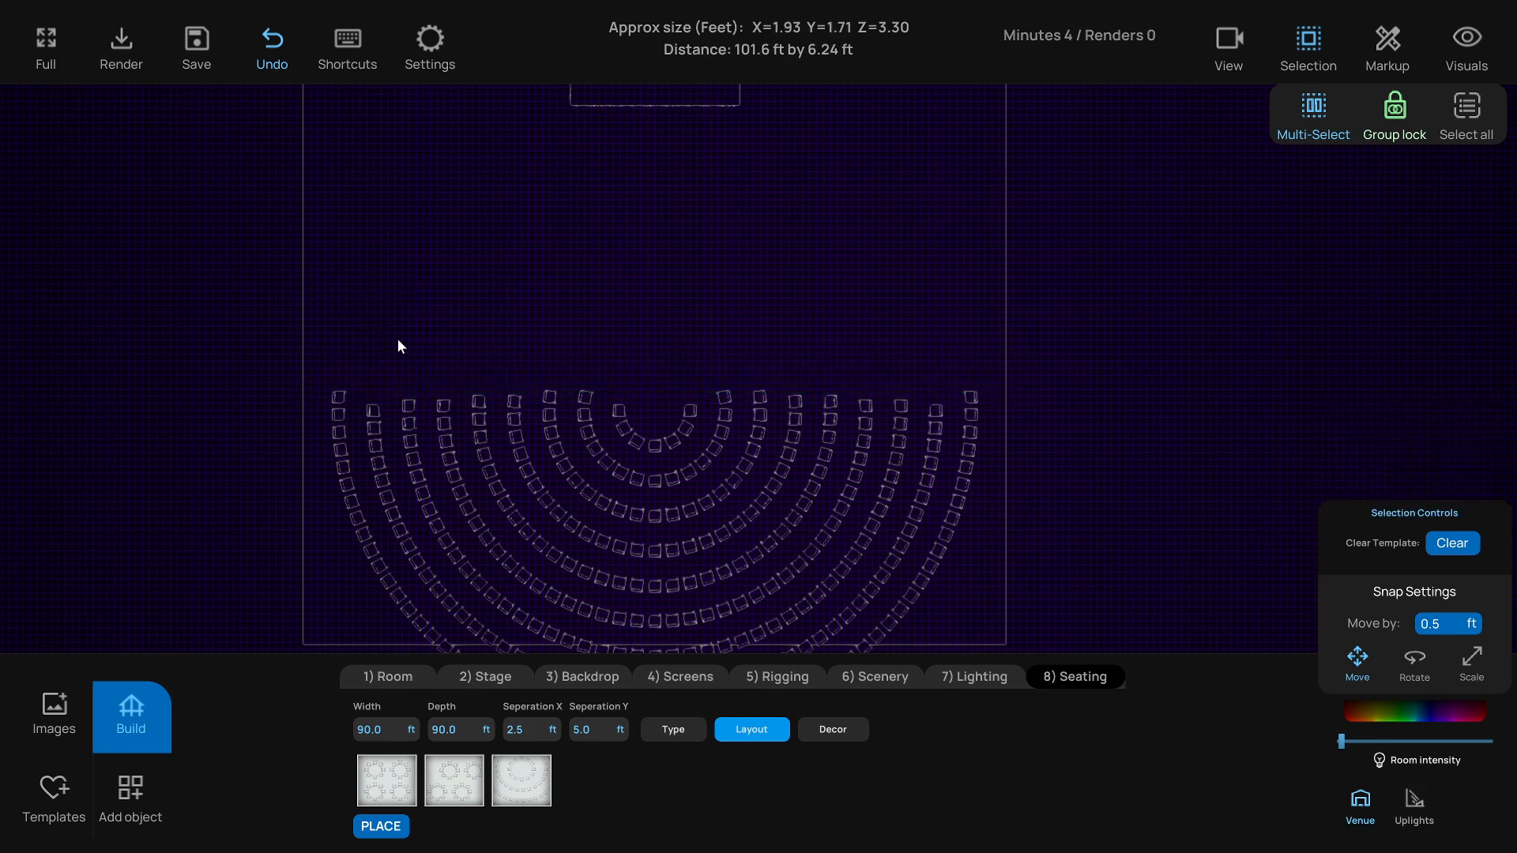
drag(304, 340, 1032, 391)
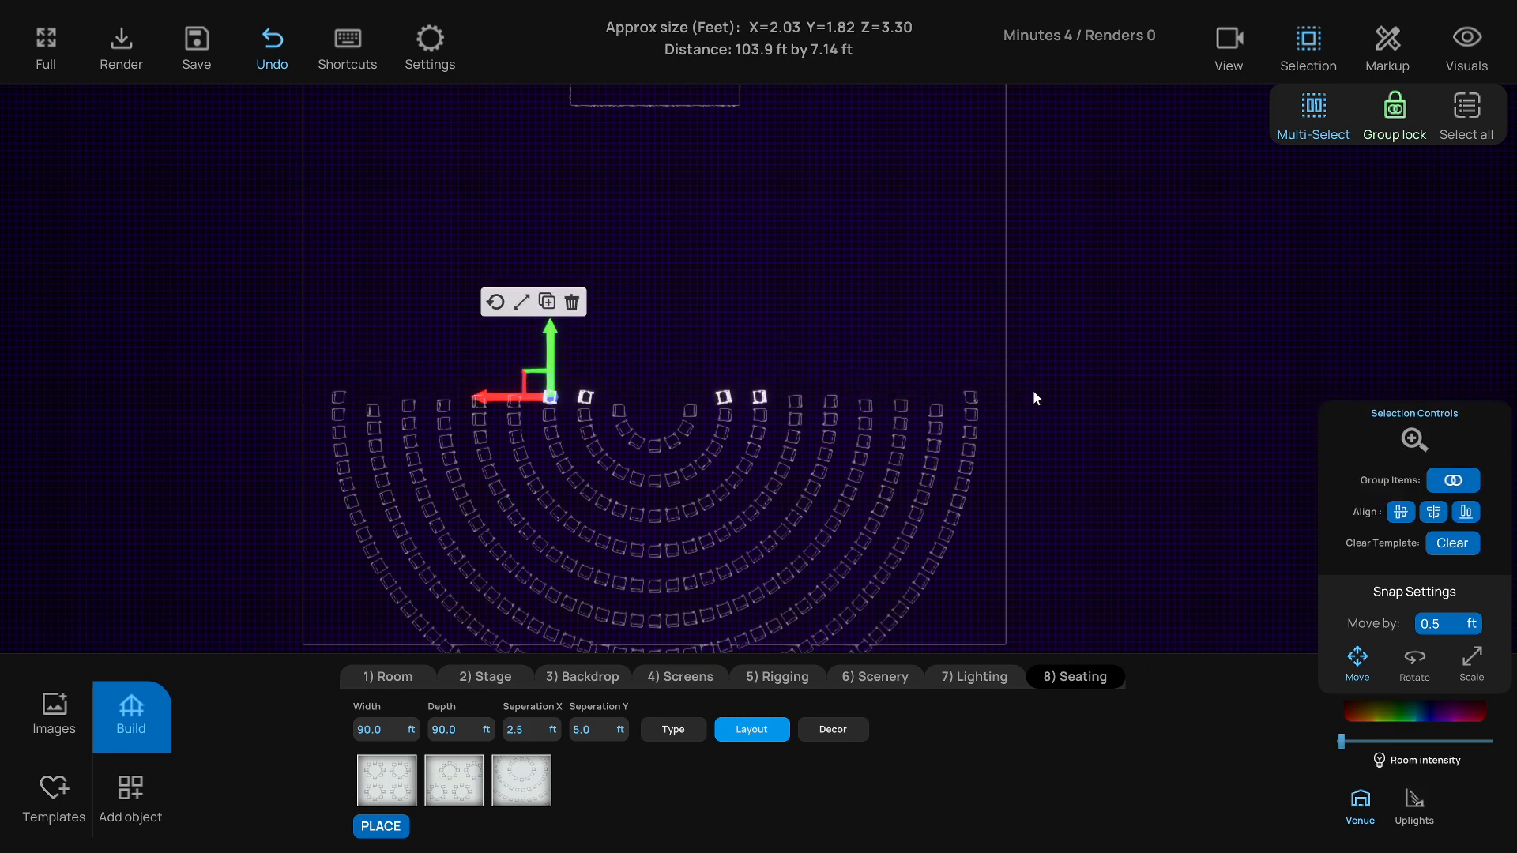
key(Delete)
Delete the stray front end chairs of the outermost row and the remaining chairs of the innermost ring
drag(323, 384, 372, 397)
key(Delete)
drag(938, 380, 1012, 396)
key(Delete)
middle_drag(975, 436, 965, 354)
drag(592, 305, 681, 362)
key(Delete)
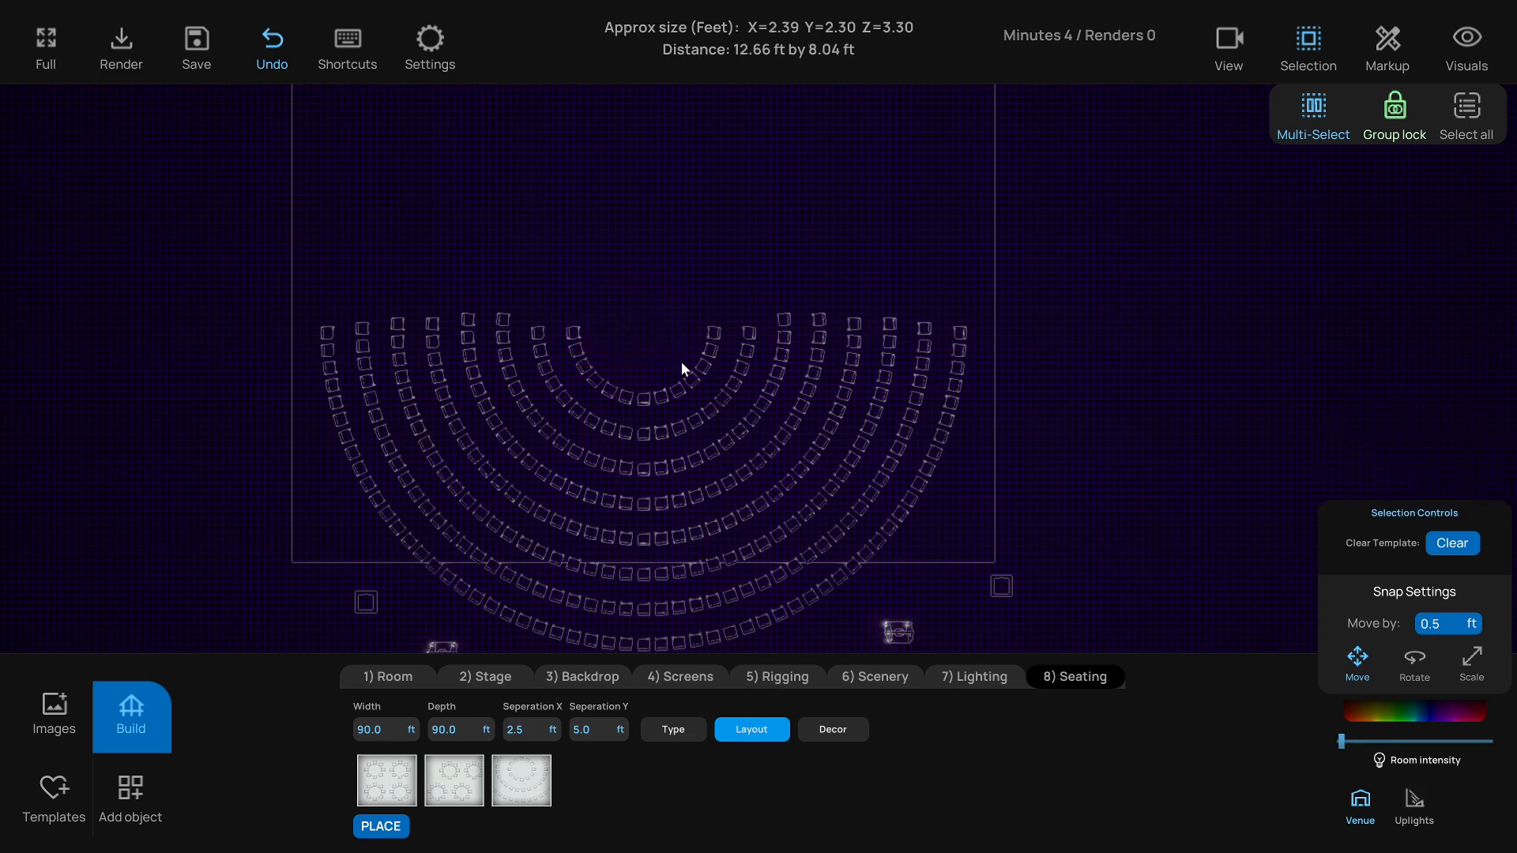
Delete the middle column of chairs and the columns on either side of it to open a center aisle
middle_drag(681, 362, 651, 276)
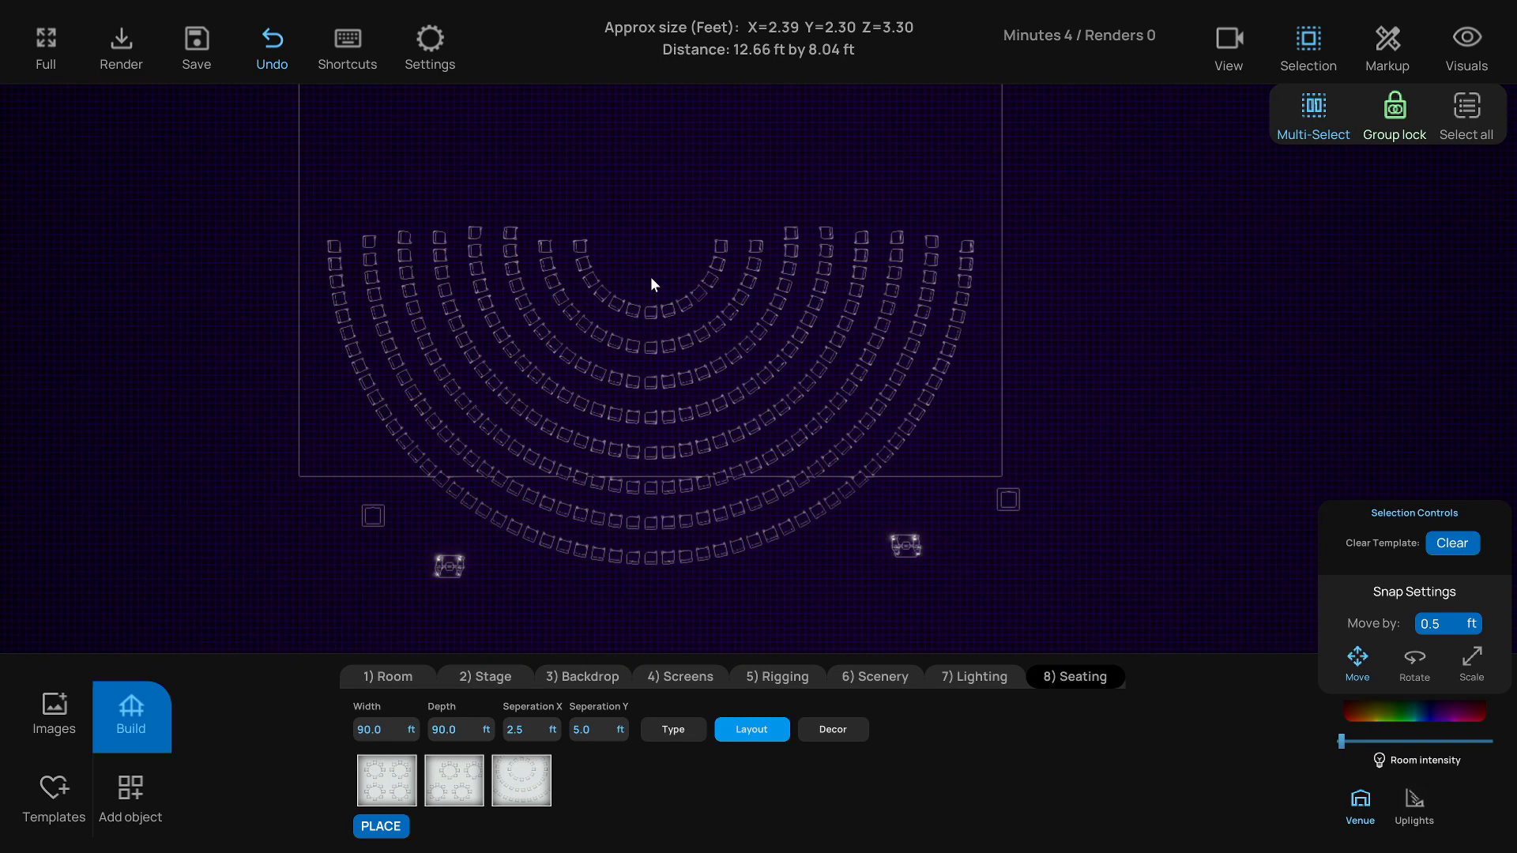
drag(651, 276, 651, 567)
key(Delete)
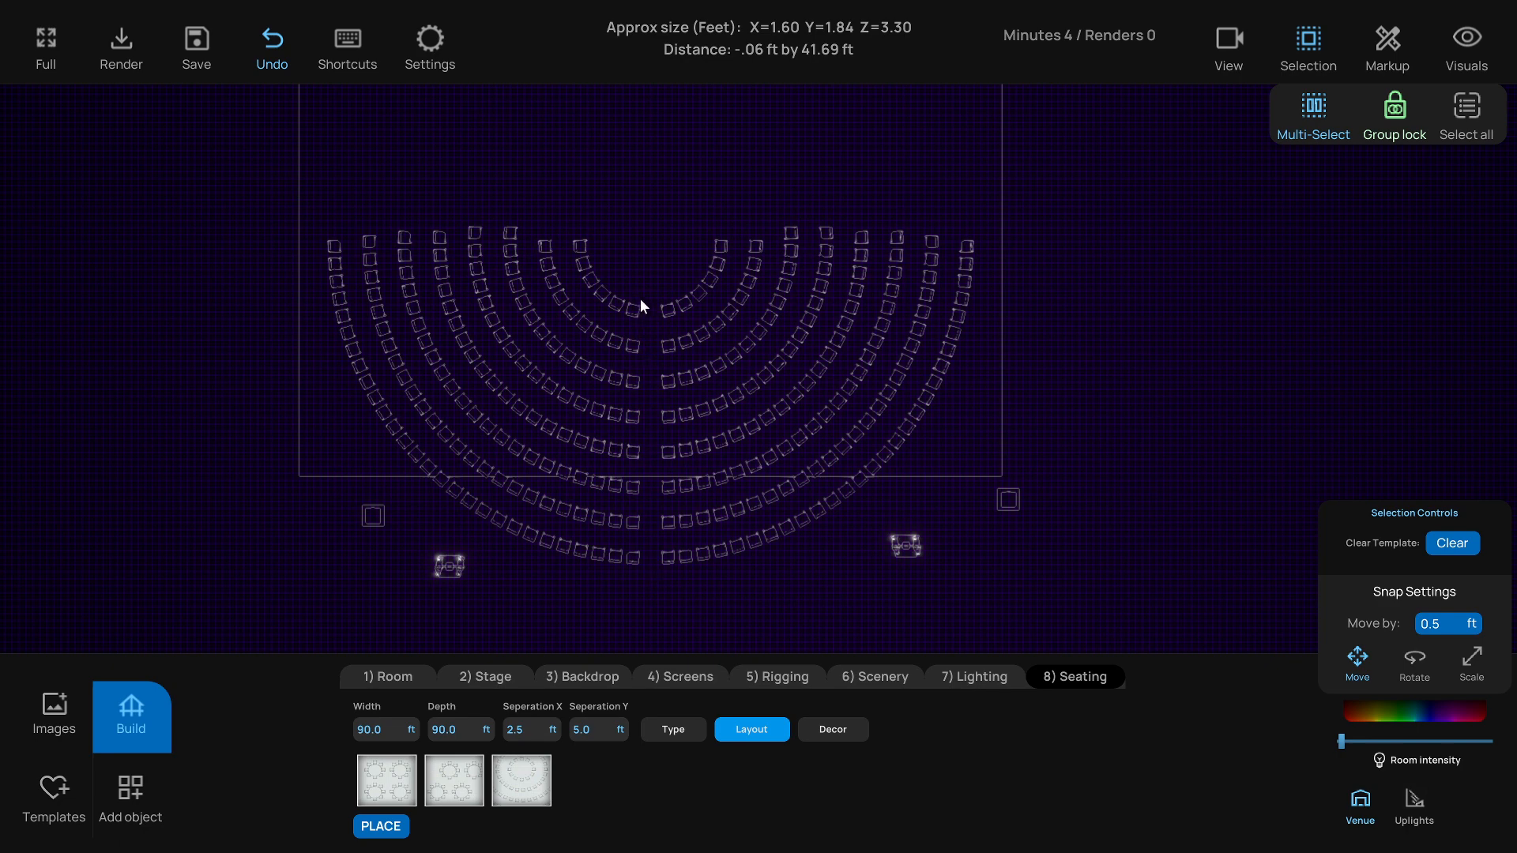
drag(640, 295, 664, 589)
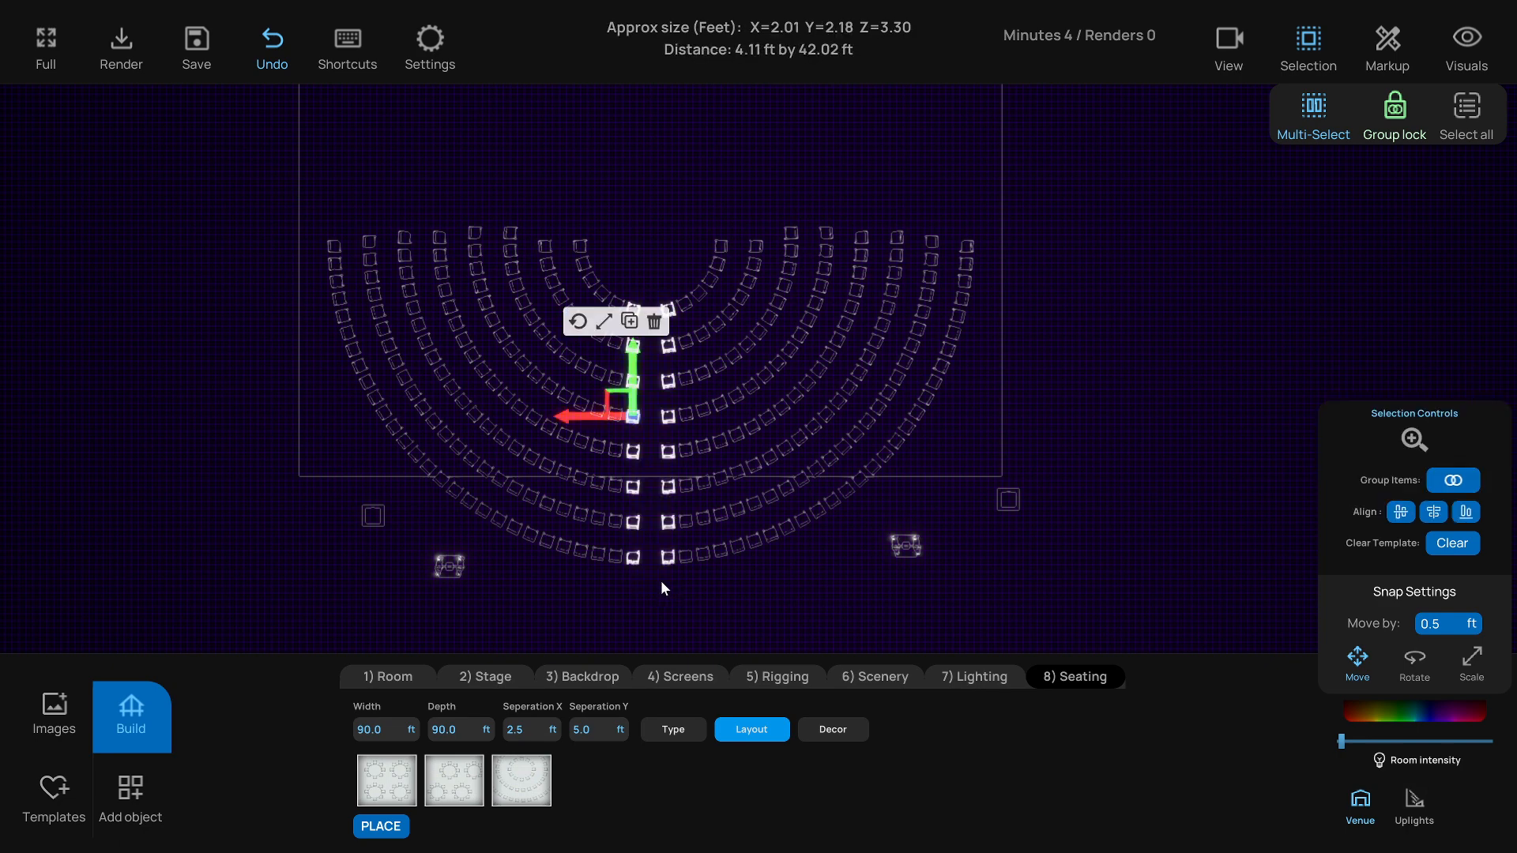
key(Delete)
Delete the protruding front end chairs on both halves of the semicircular seating to even out the row ends
scroll(631, 369, down, 1)
middle_drag(631, 369, 627, 388)
drag(330, 226, 535, 267)
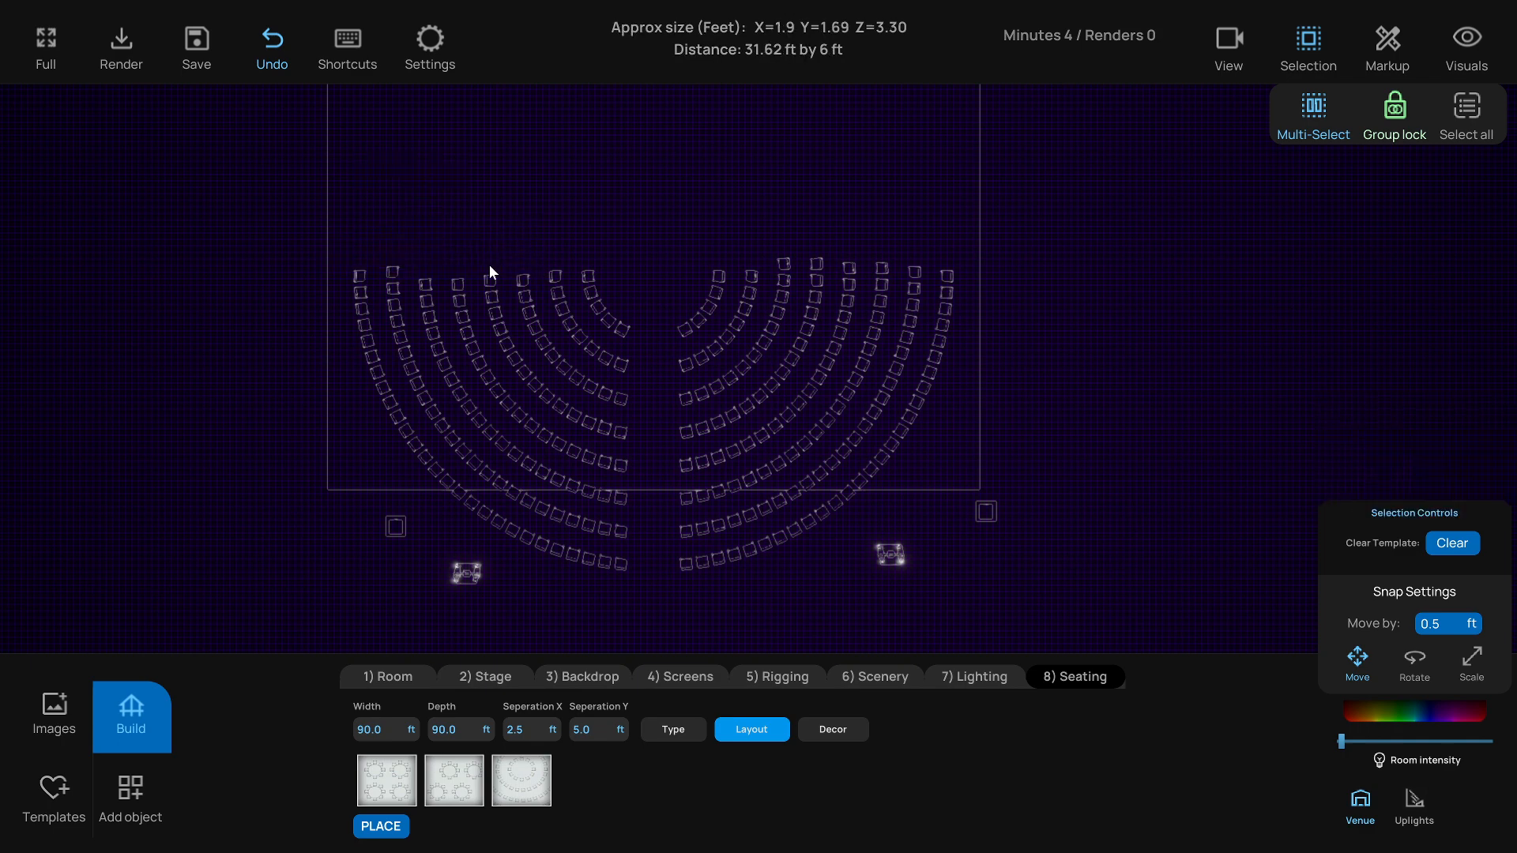
key(Delete)
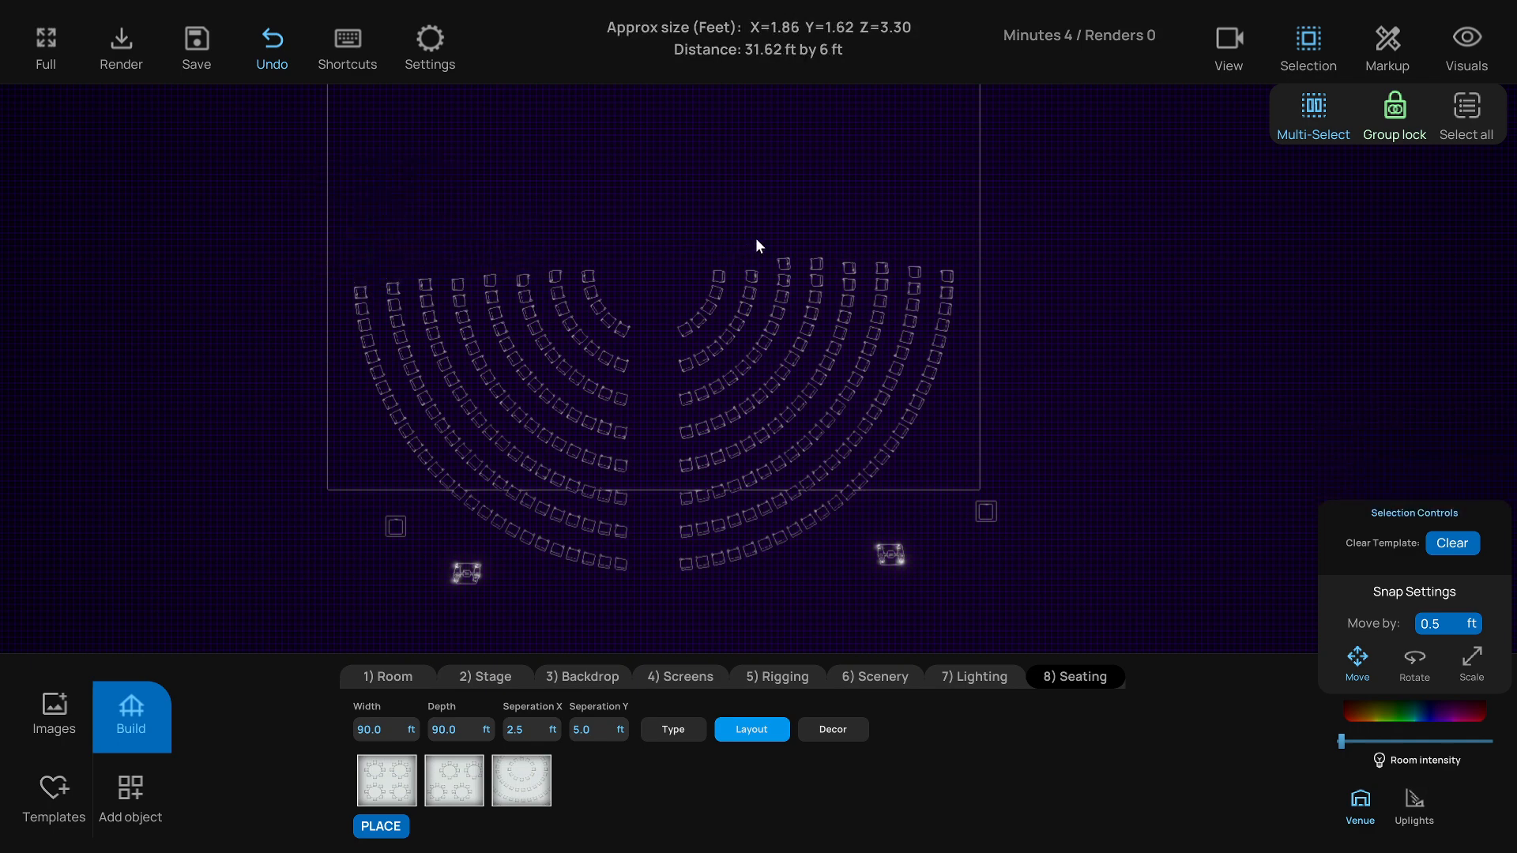
drag(775, 243, 964, 264)
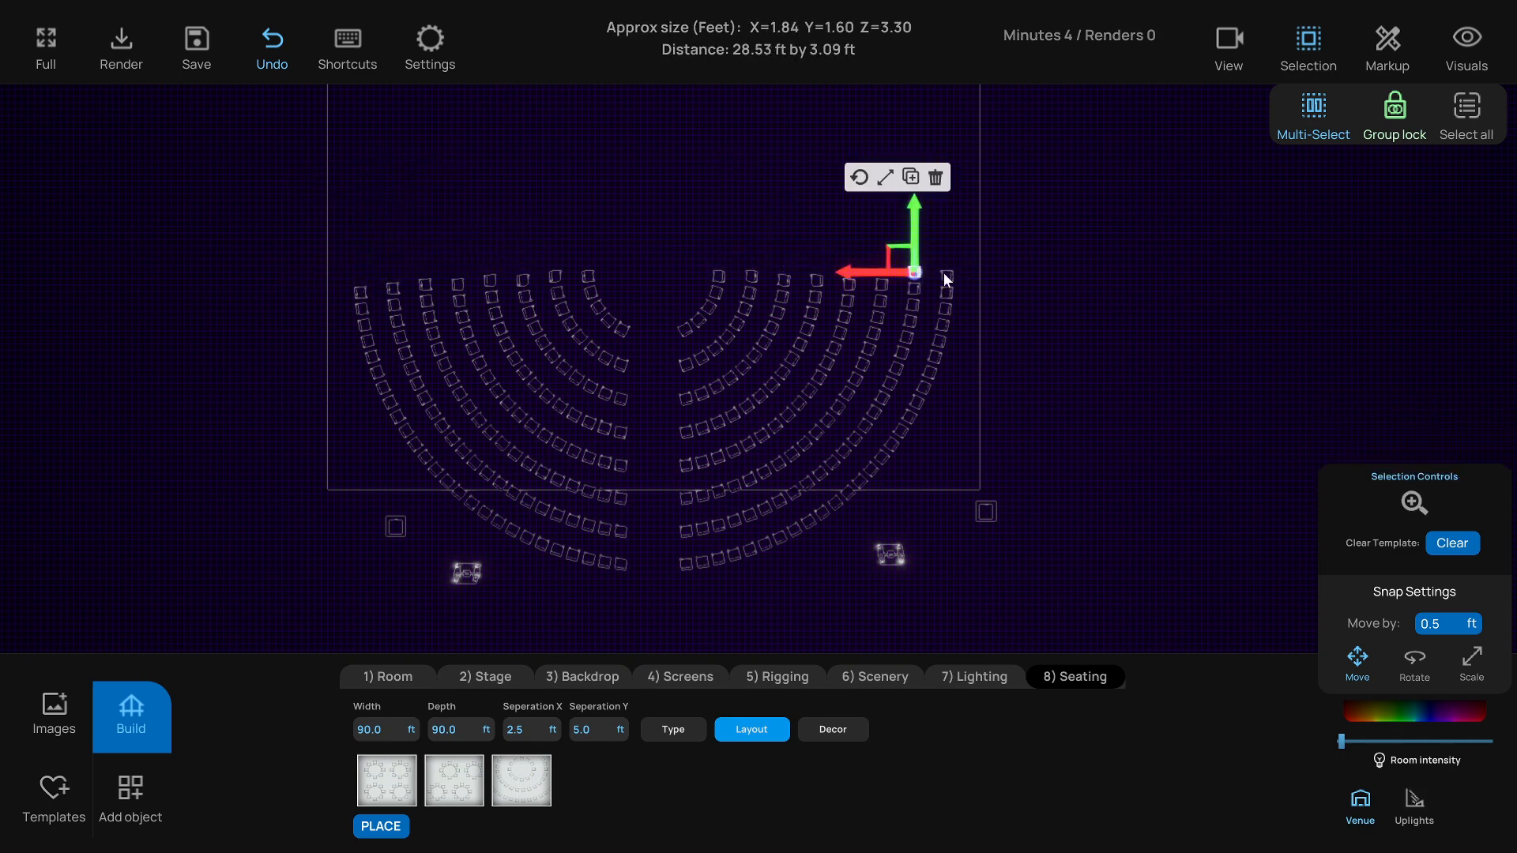
click(936, 177)
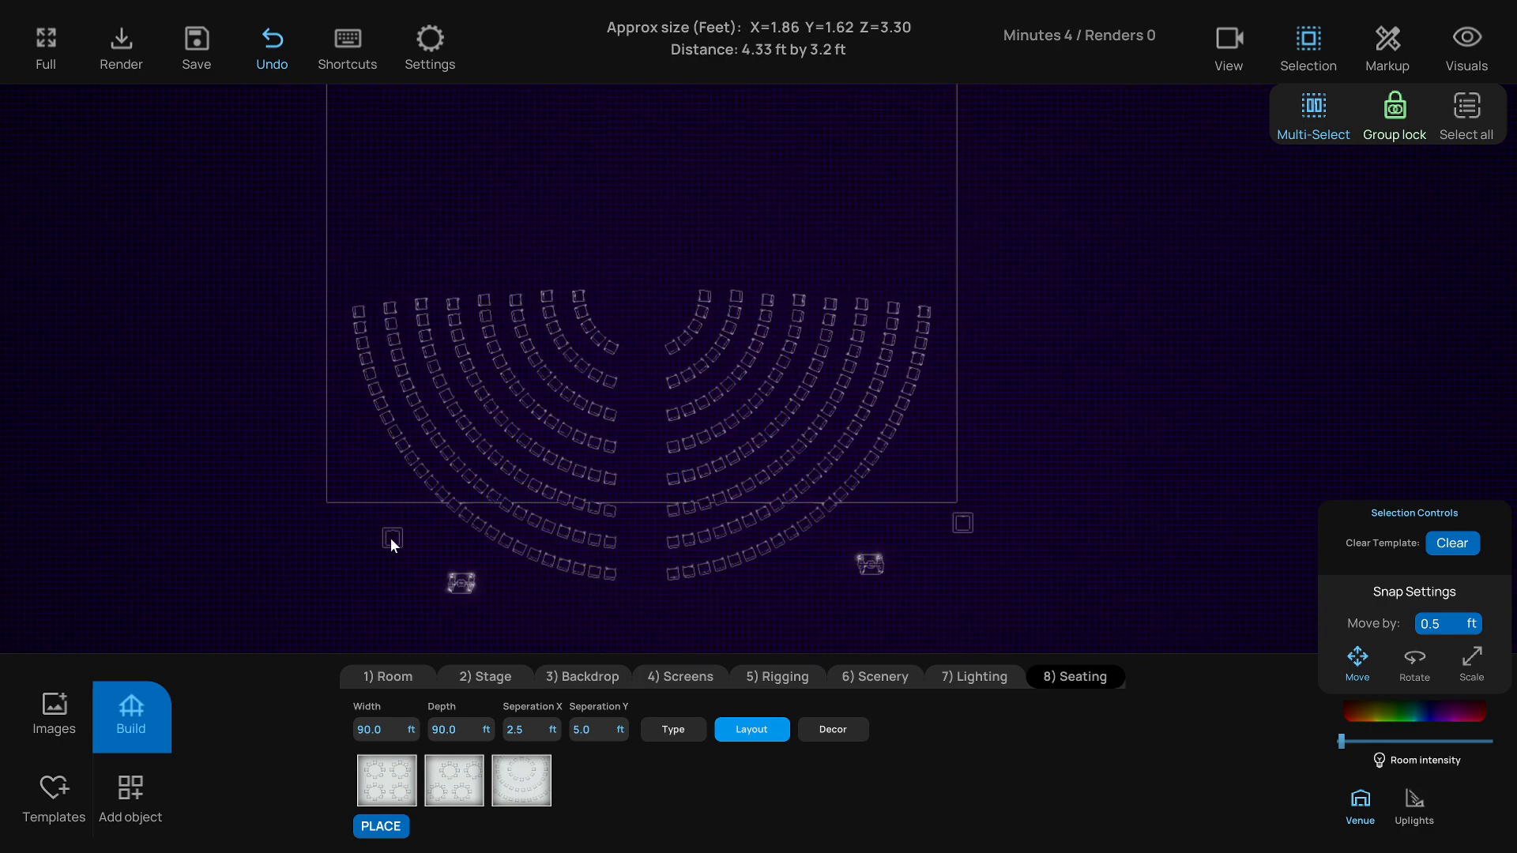
Move the left projector stand and both lighting trees farther outward, clear of the rear chair rows
click(391, 543)
drag(390, 542, 274, 553)
click(450, 579)
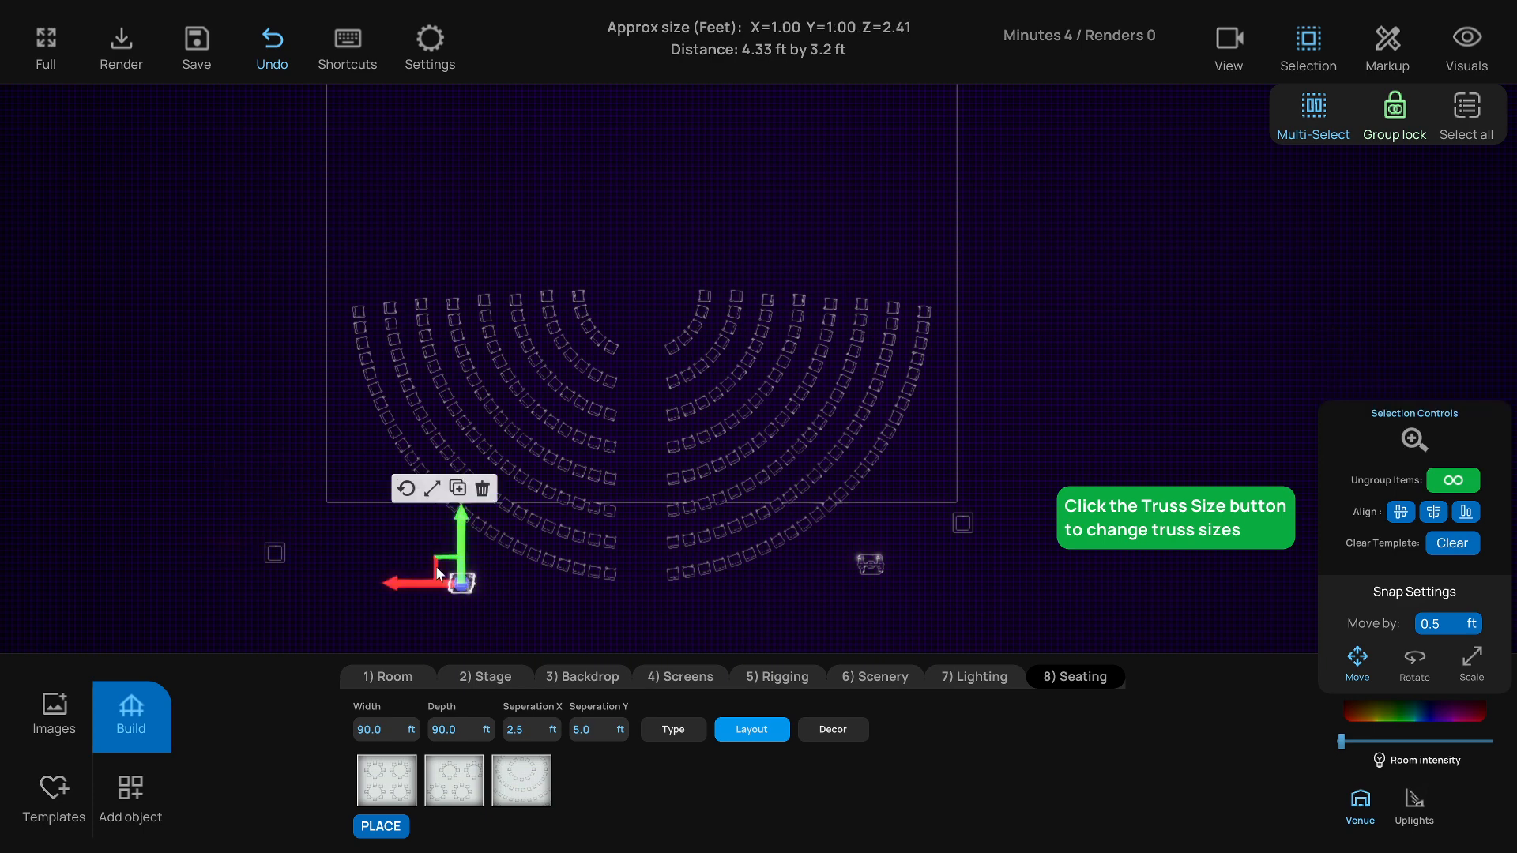
drag(436, 570, 445, 591)
drag(868, 563, 968, 615)
Try to group all the chairs of the semicircular seating, and select a single chair to check the grouping
click(565, 383)
drag(357, 228, 932, 588)
click(939, 311)
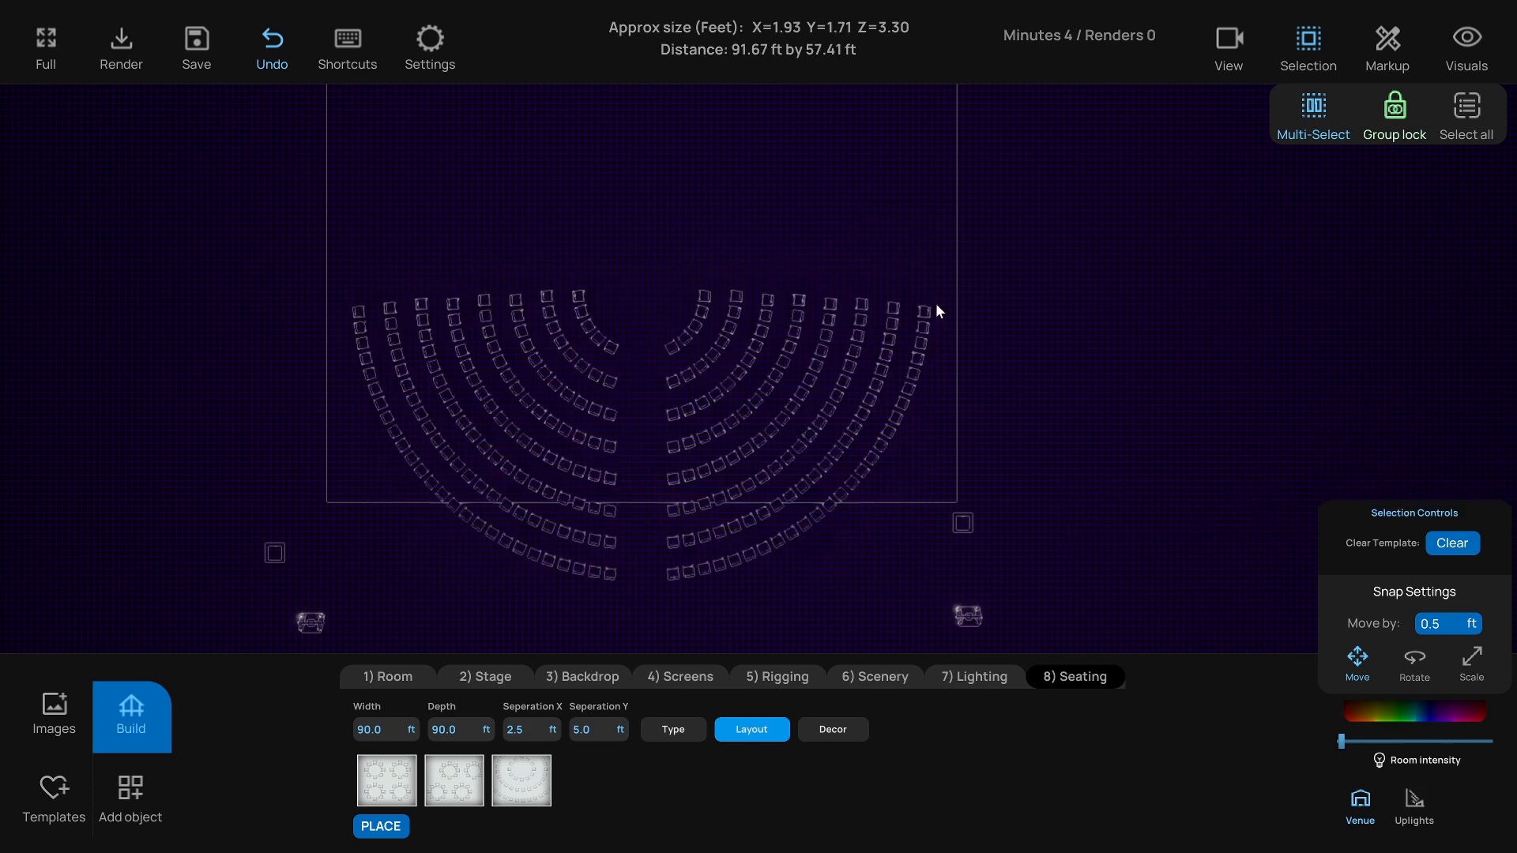
drag(359, 240, 925, 576)
click(1454, 481)
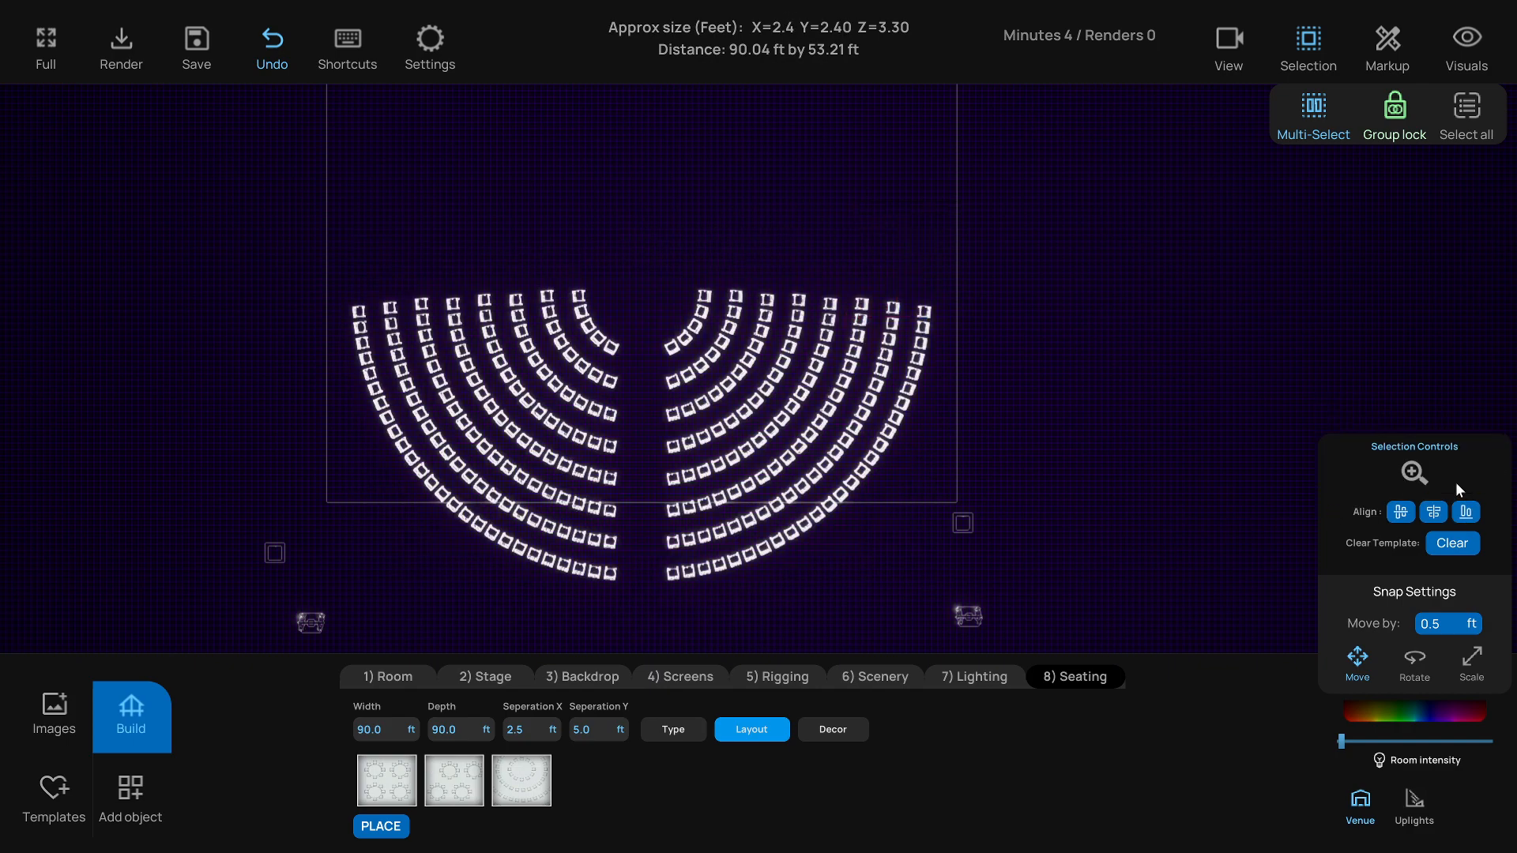
click(695, 327)
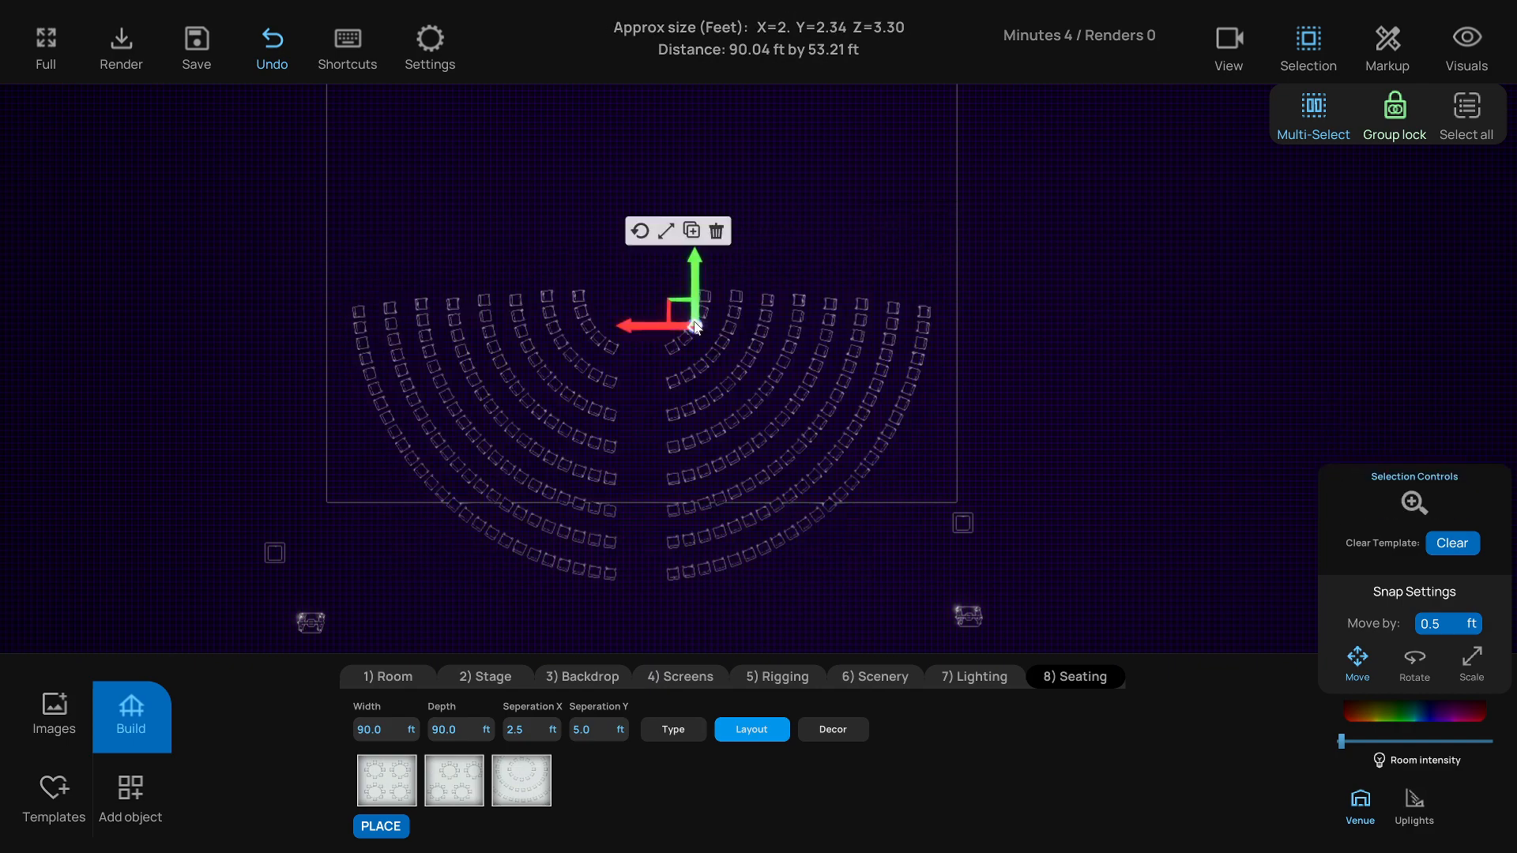
click(411, 296)
Select all chairs in both seating halves, group them, and check the group by selecting one chair before deselecting it
drag(339, 255, 959, 581)
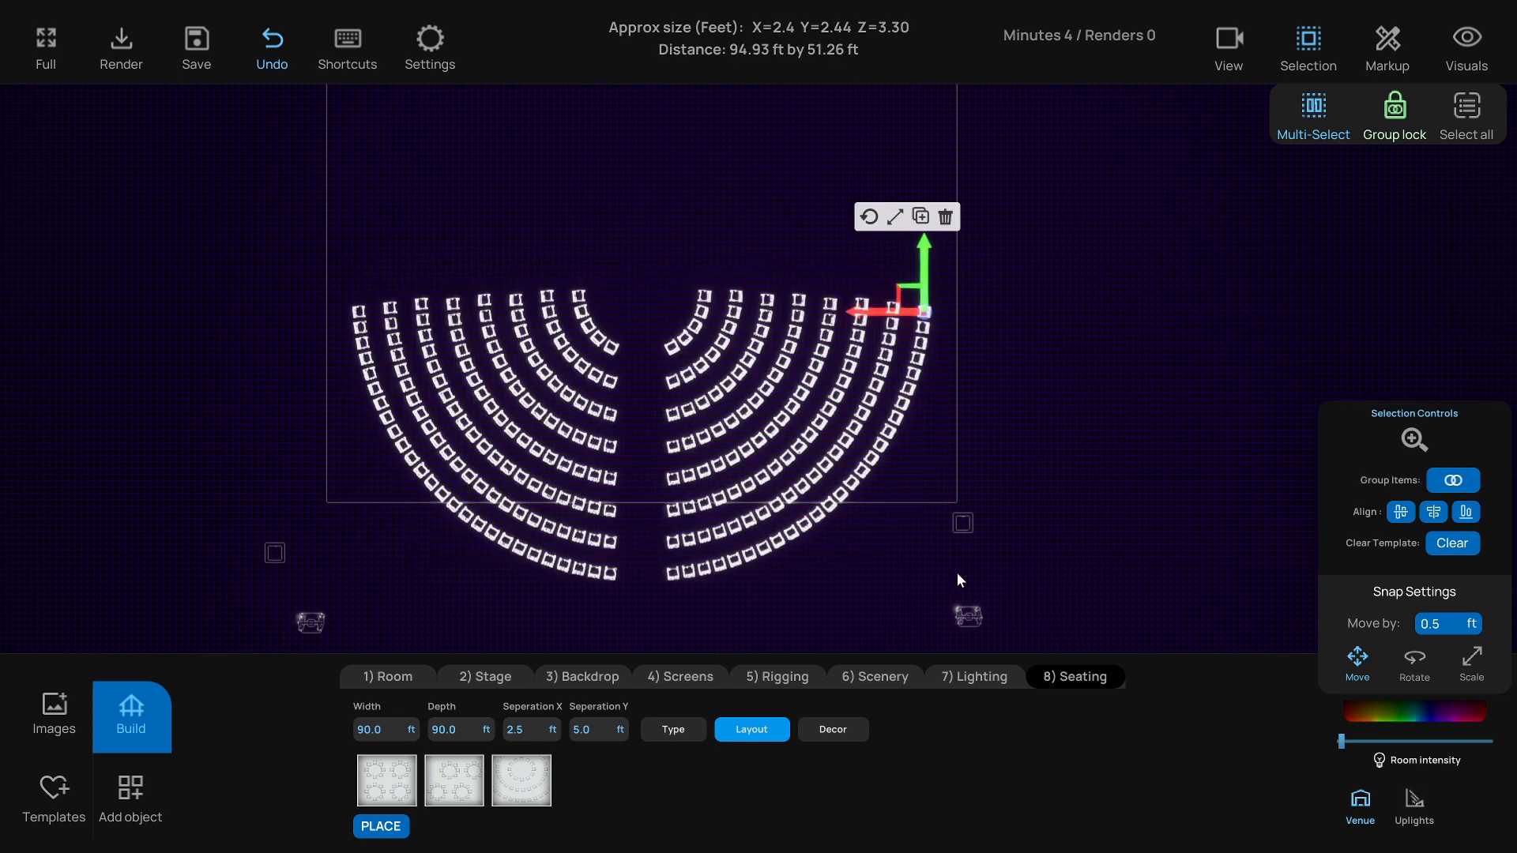
click(1442, 482)
click(753, 367)
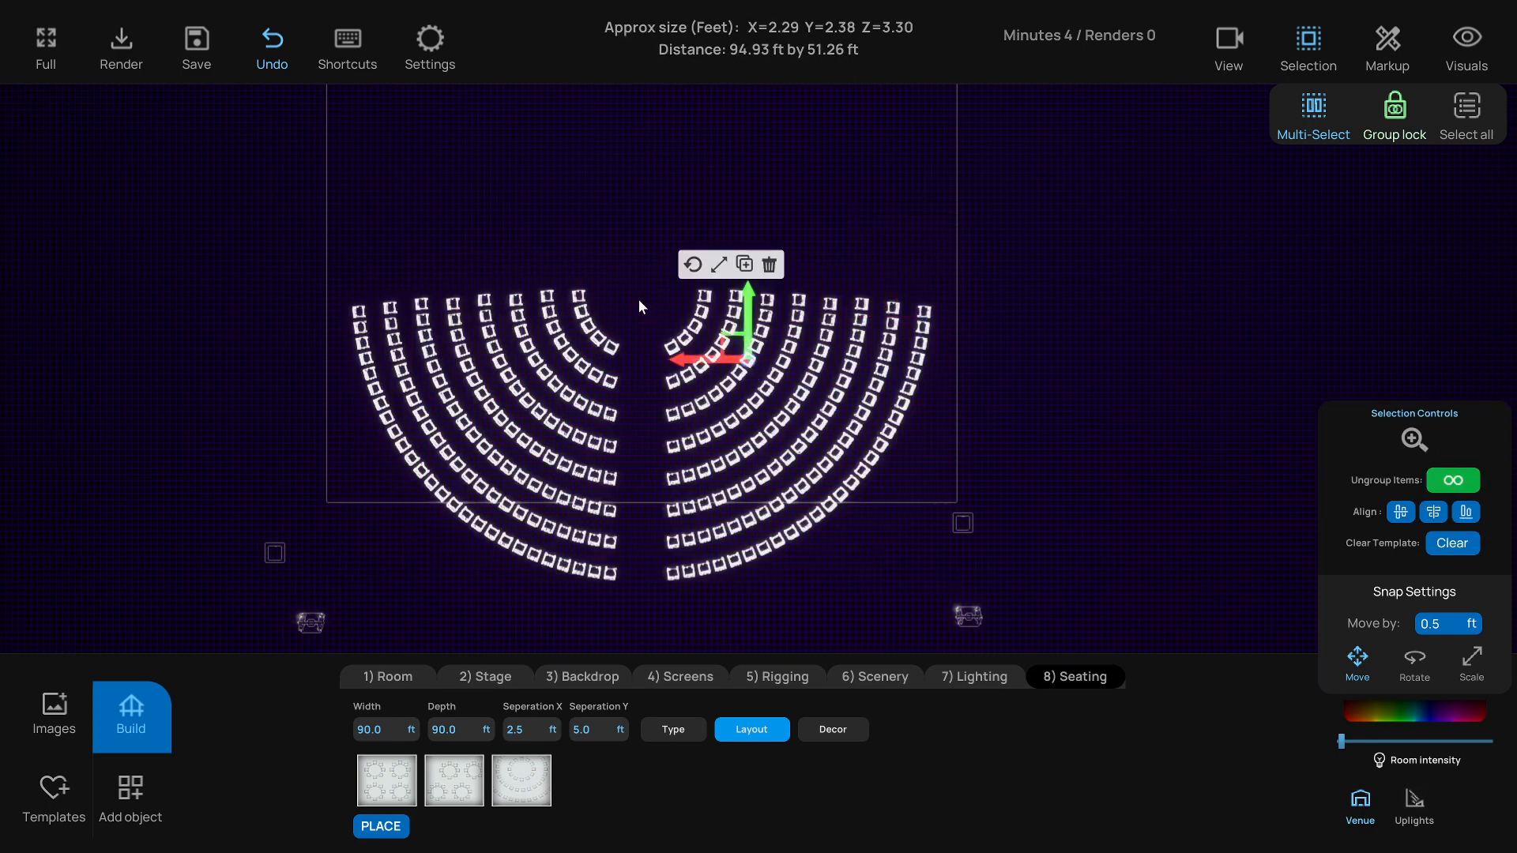
click(638, 305)
Move the grouped semicircular seating forward toward the stage and deselect it
click(691, 329)
drag(692, 298, 696, 217)
middle_drag(616, 200, 582, 360)
drag(658, 386, 666, 237)
click(586, 239)
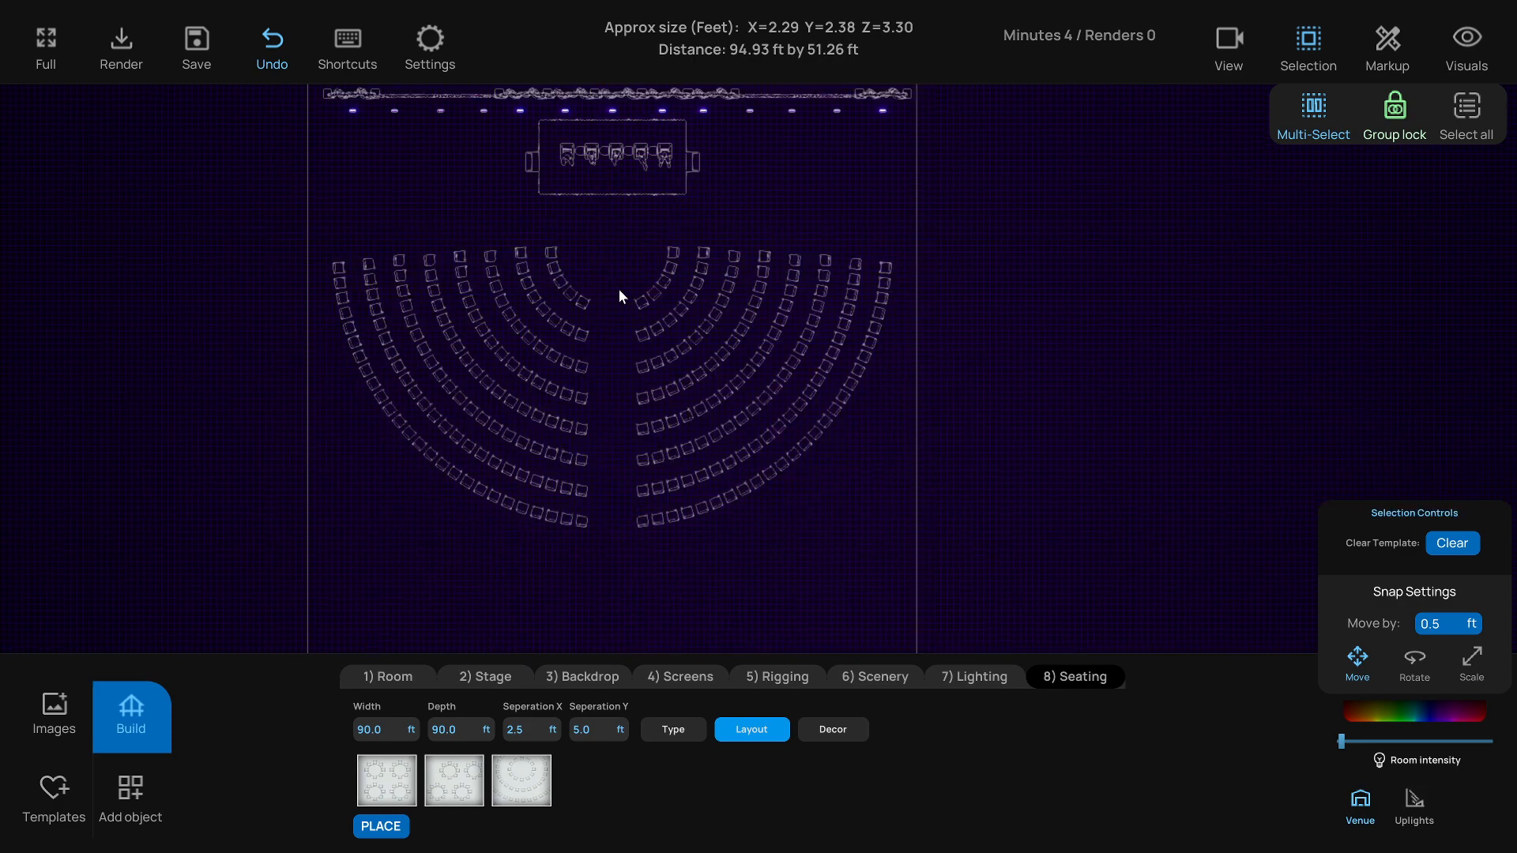
Select both projector stands and both lighting trees and move them together forward toward the rear chair rows
scroll(665, 425, down, 2)
key(s)
drag(270, 386, 877, 544)
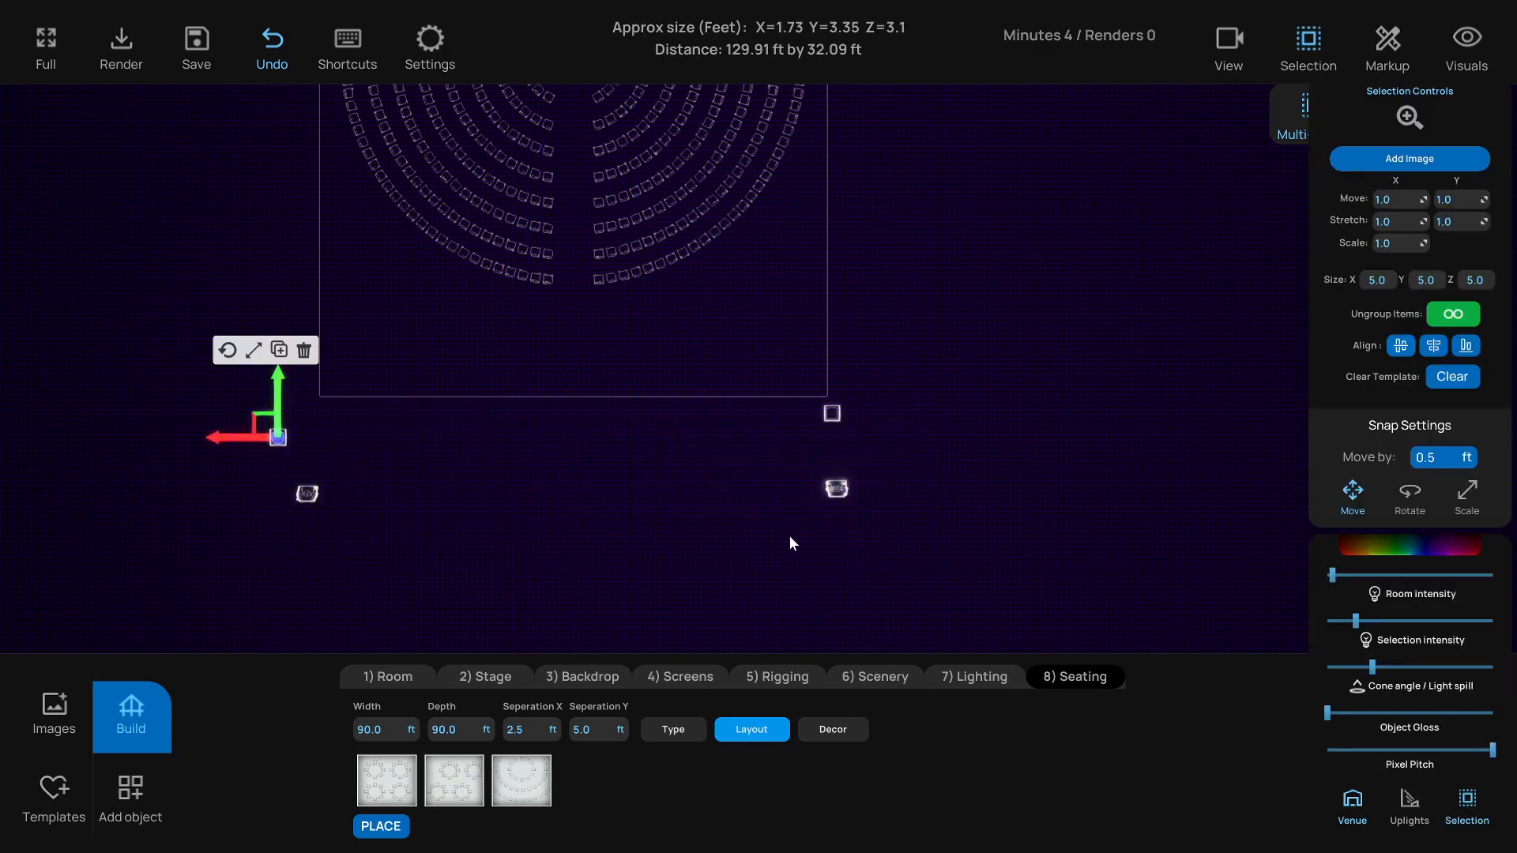
drag(304, 419, 306, 285)
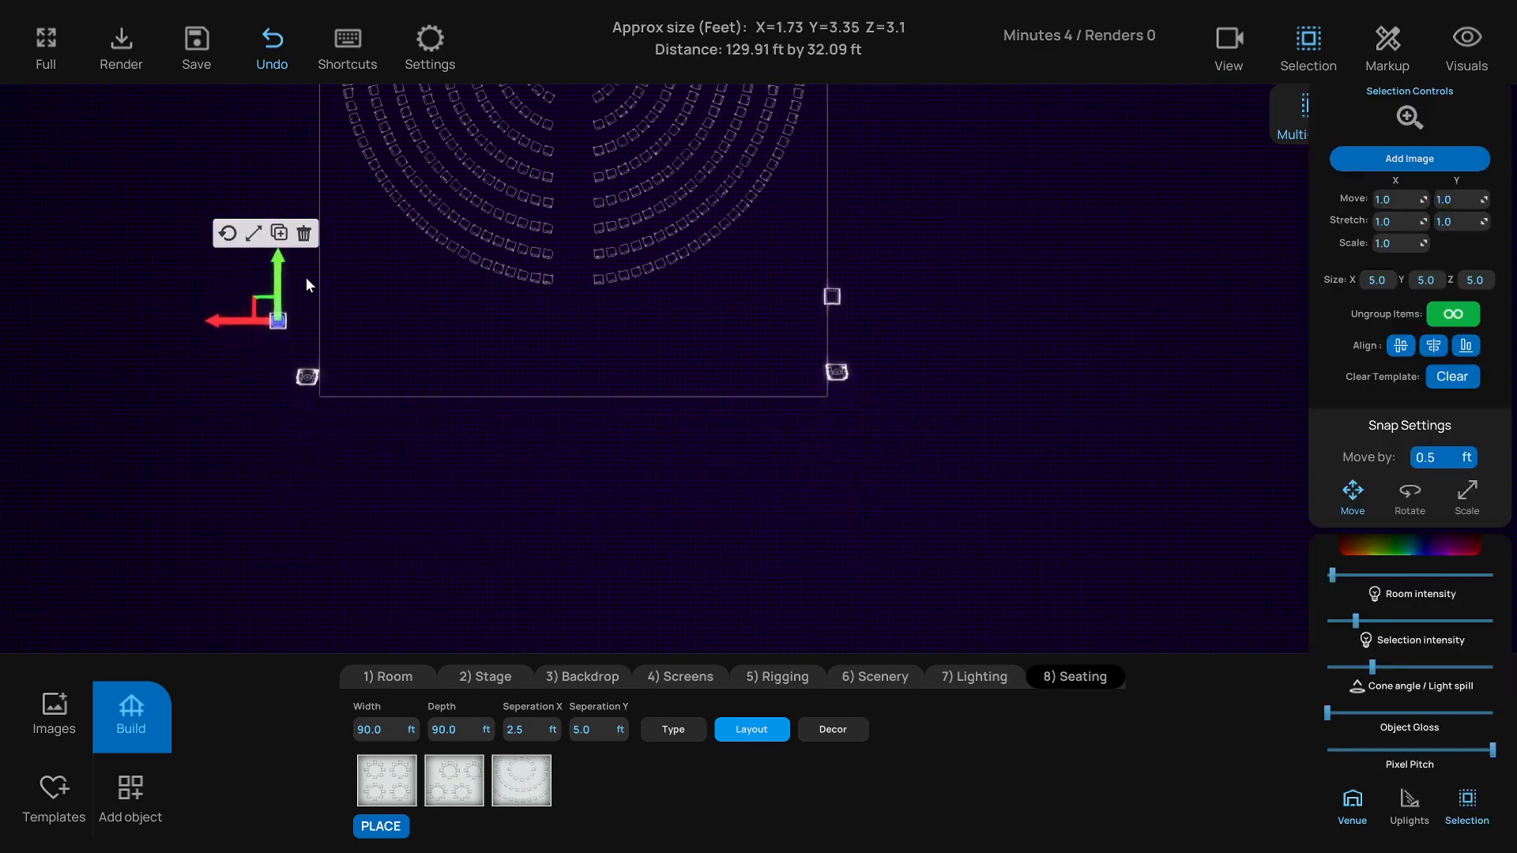
click(314, 353)
Move the left and right lighting trees inward behind the seating, inside the room, and deselect them
click(306, 377)
drag(287, 355, 433, 335)
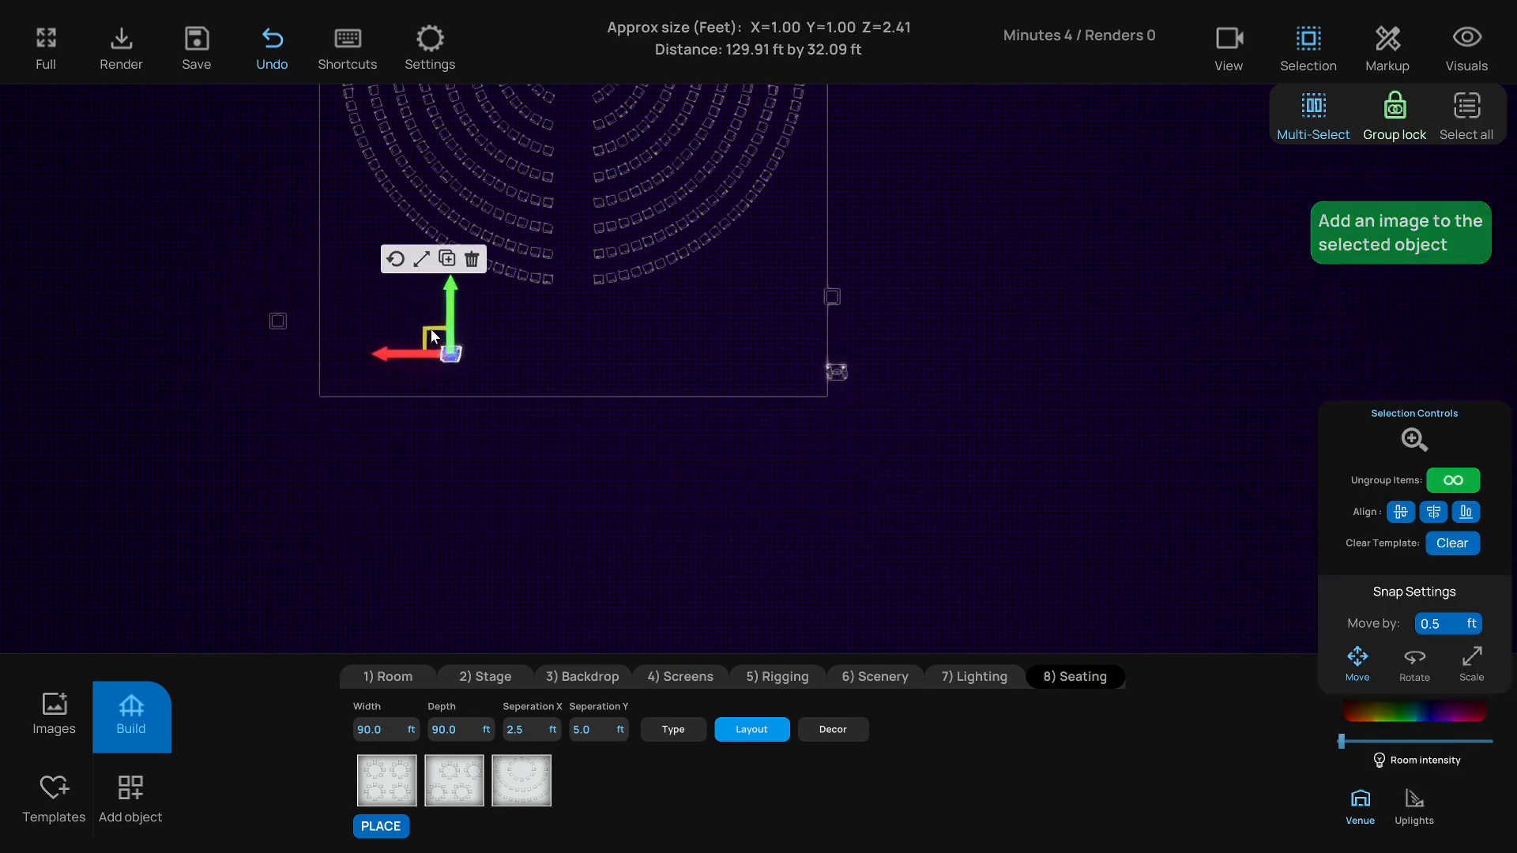
click(836, 371)
drag(823, 358, 667, 346)
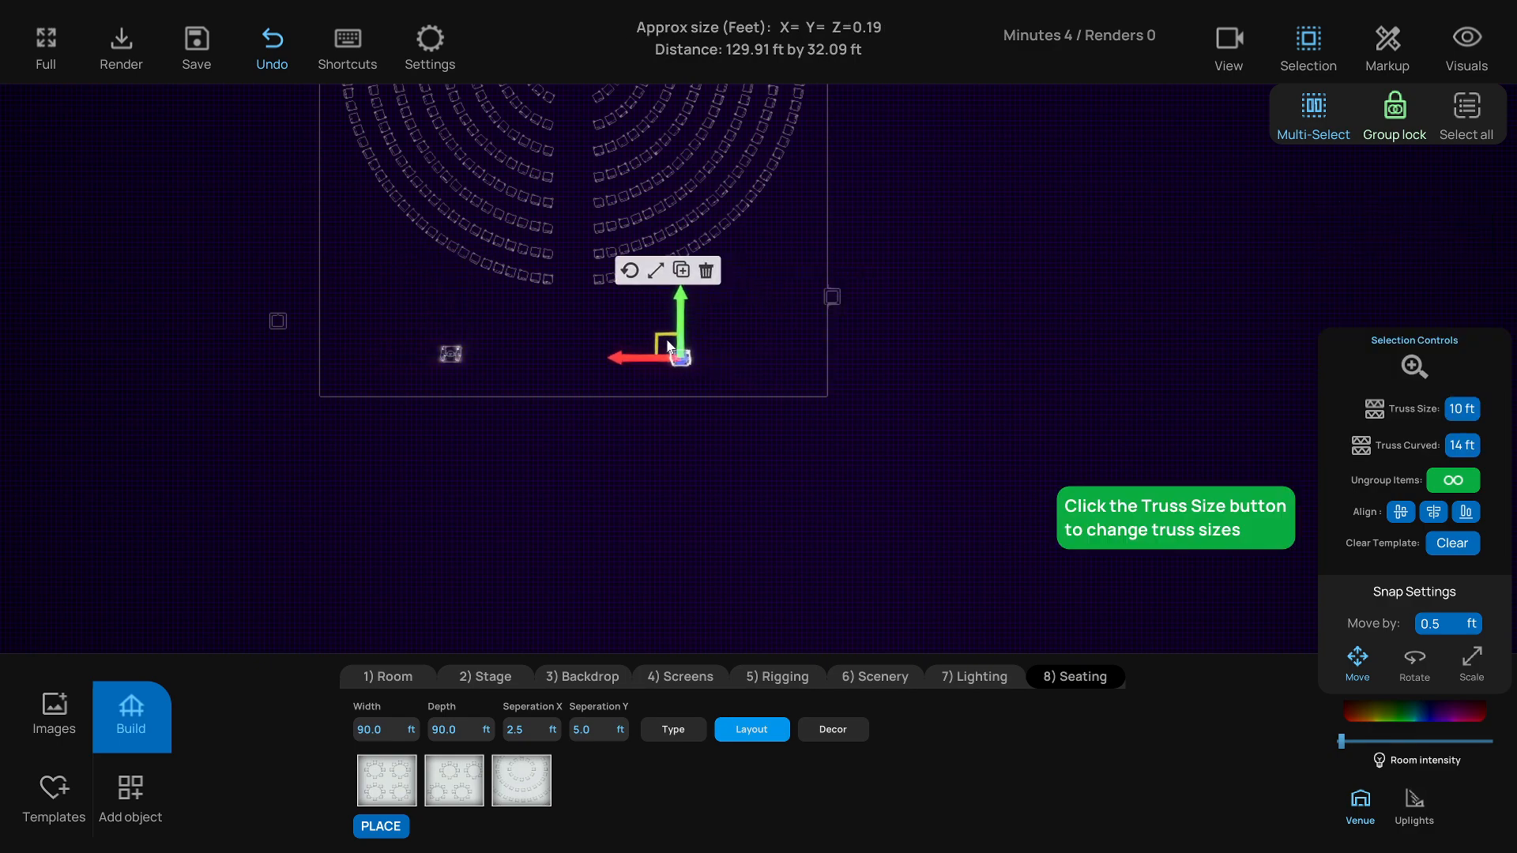
click(567, 355)
In the perspective view, move the right lighting tree inward to balance it with the left one, and deselect it
key(1)
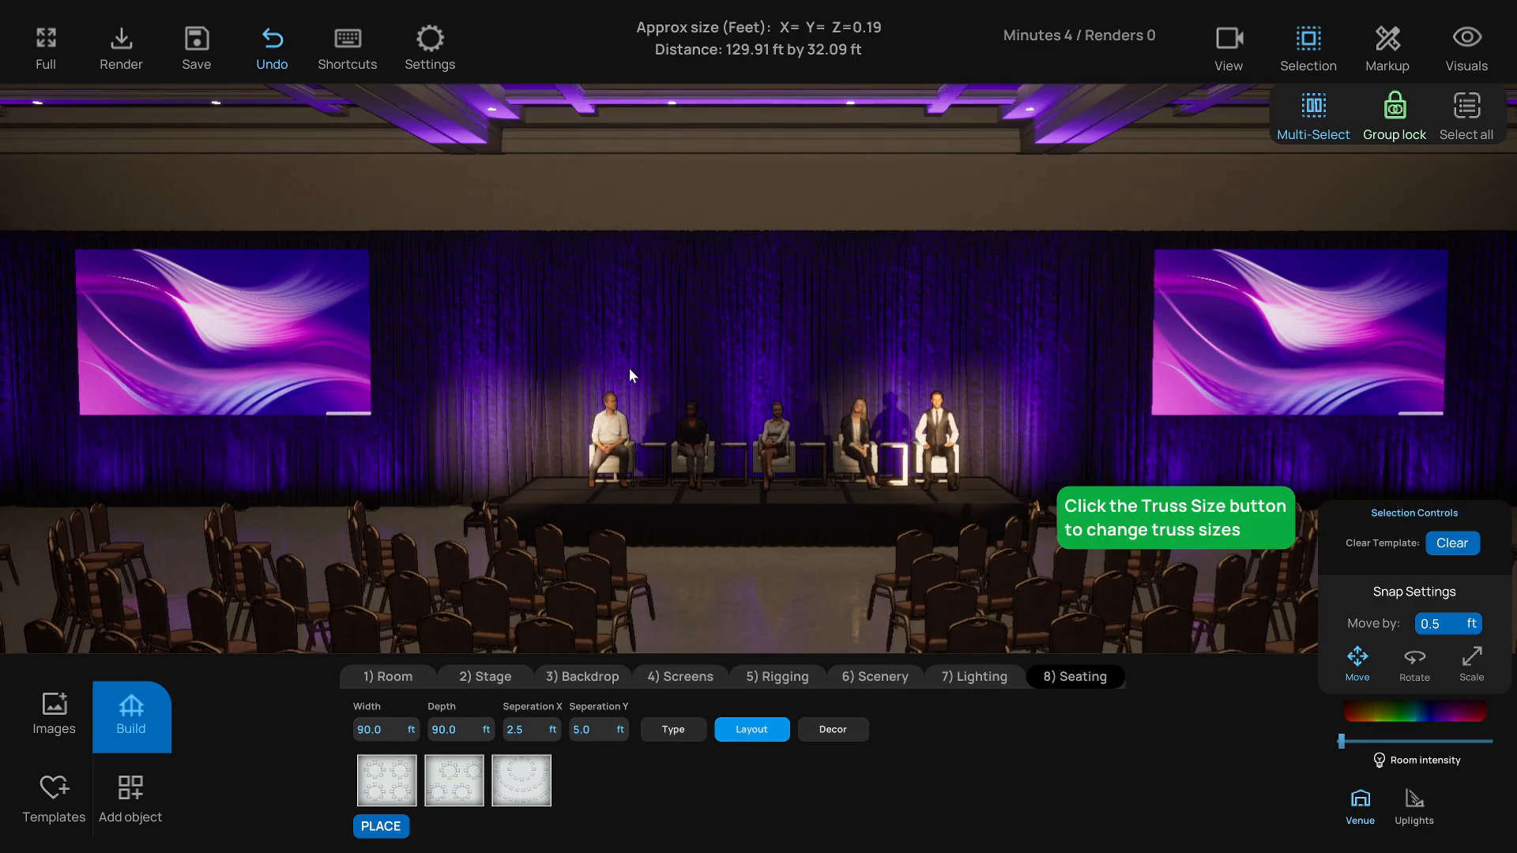
scroll(714, 446, down, 5)
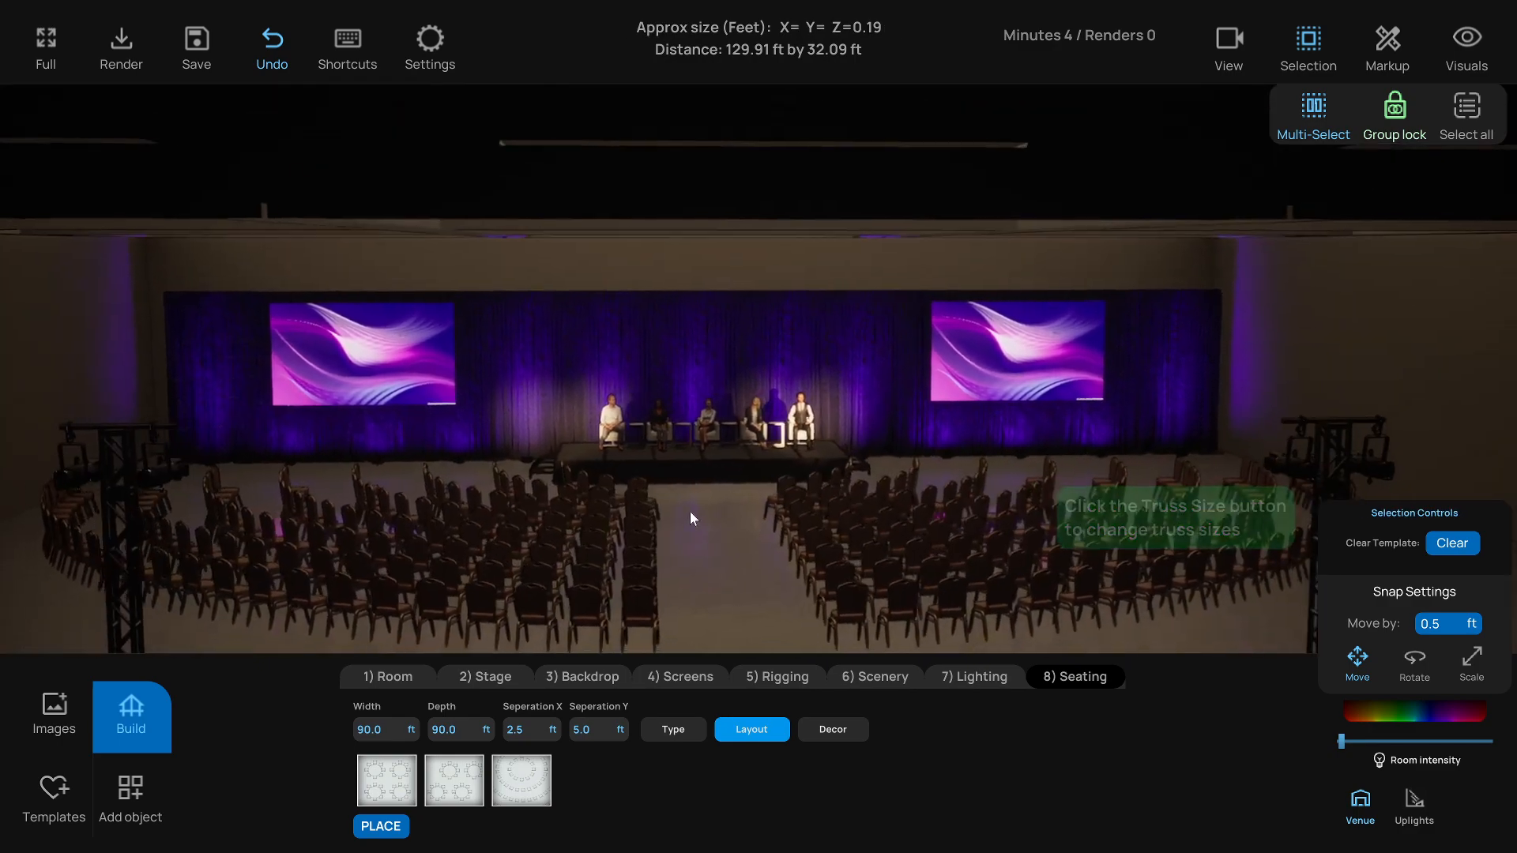
click(310, 501)
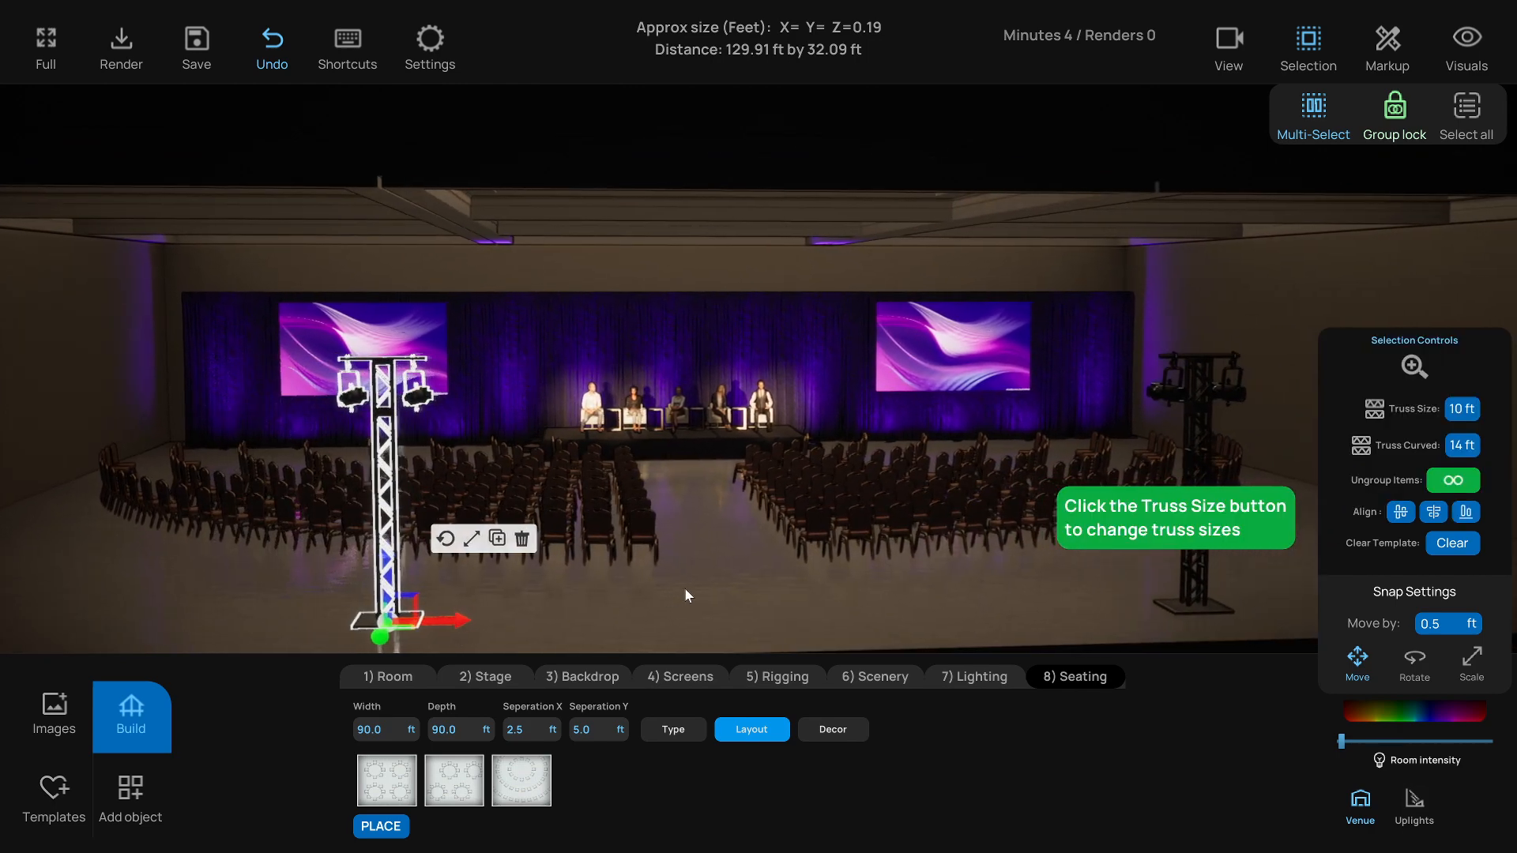
click(999, 587)
drag(1084, 595, 974, 602)
click(791, 593)
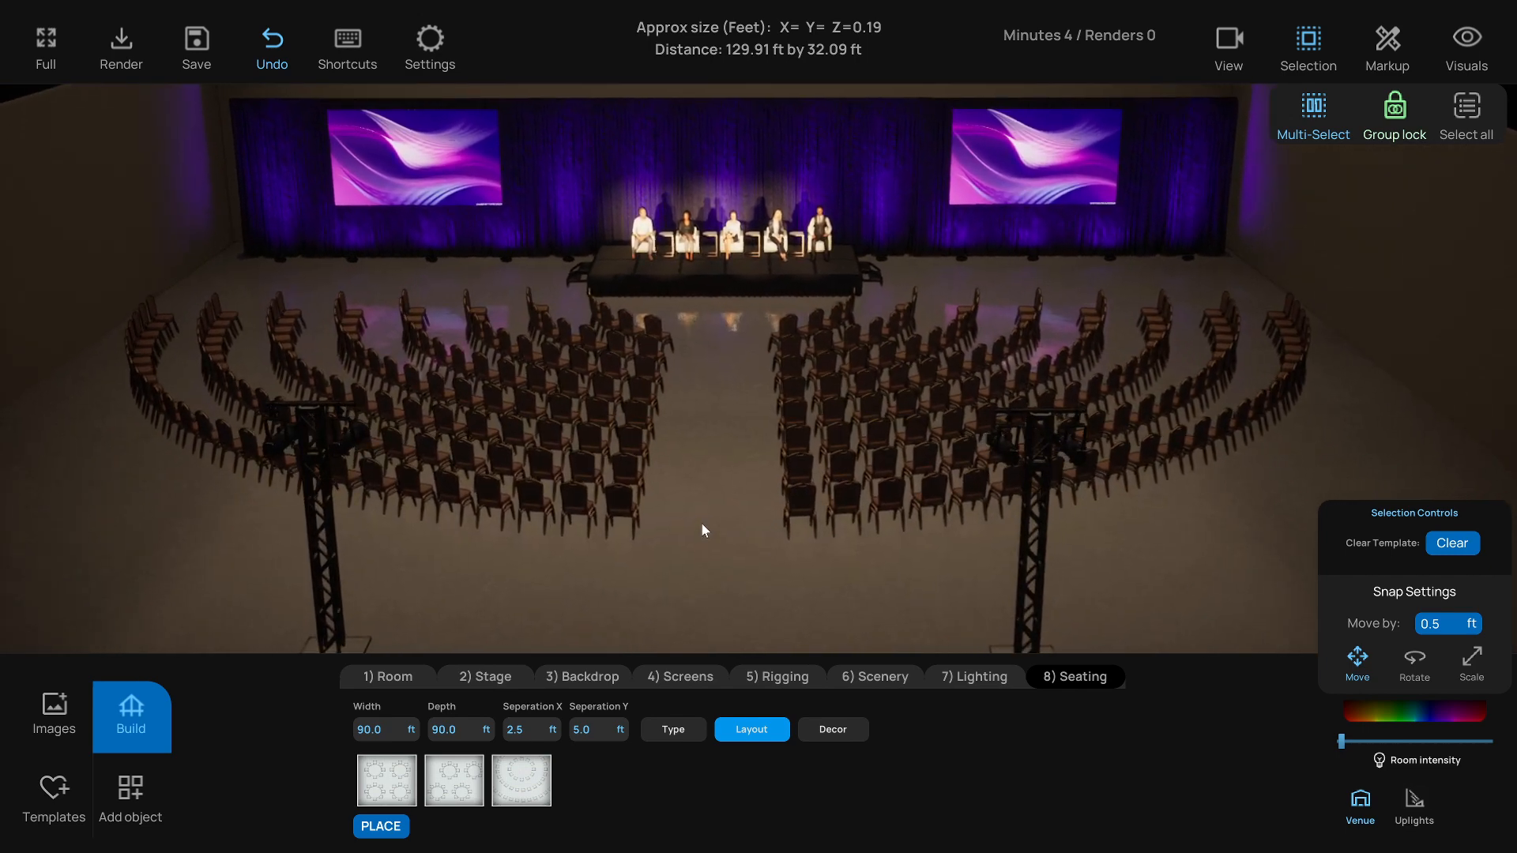
mouse_move(702, 524)
middle_down()
mouse_move(686, 525)
mouse_move(863, 559)
mouse_move(714, 543)
mouse_move(701, 498)
middle_up()
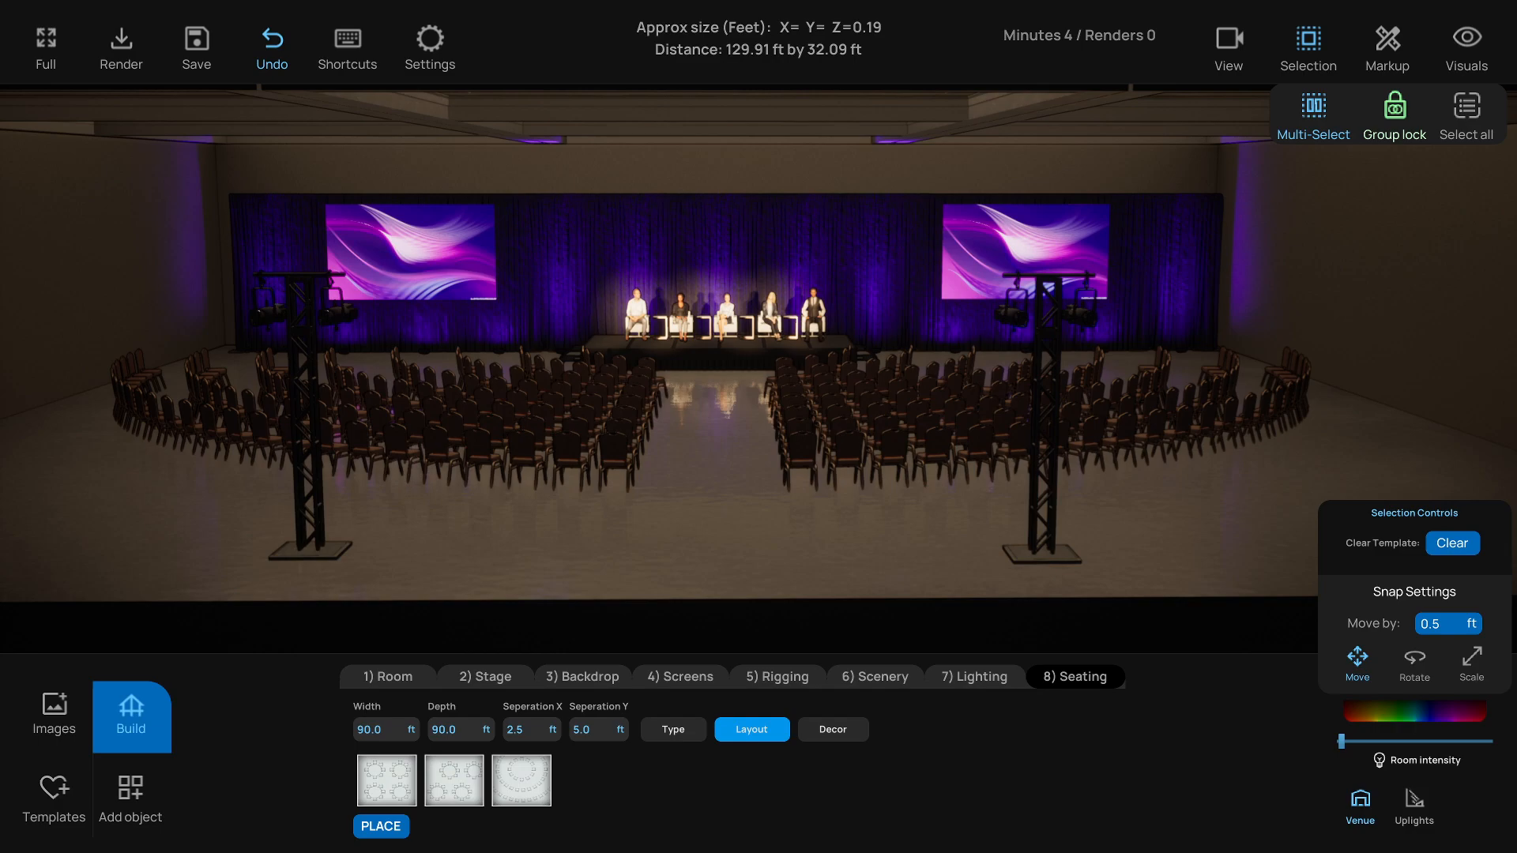